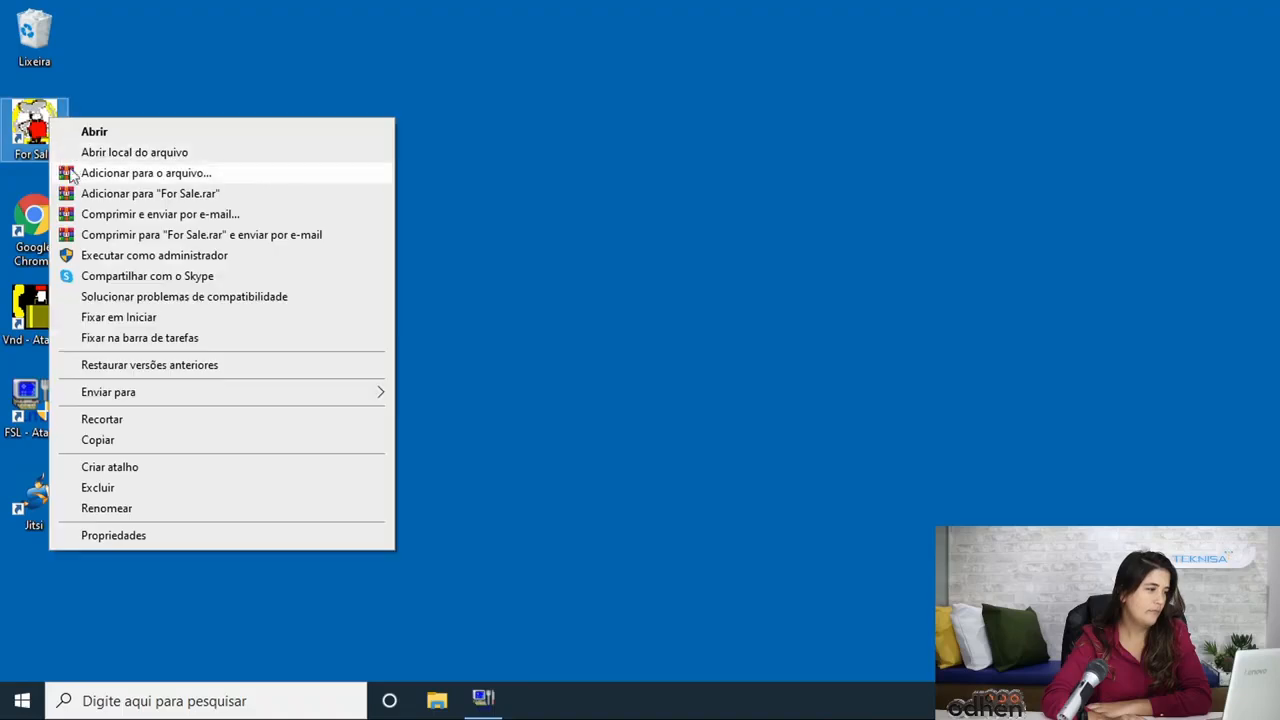
Step: Run For Sale as administrator and acknowledge the PARE notice so the server tables download
left_click(86, 255)
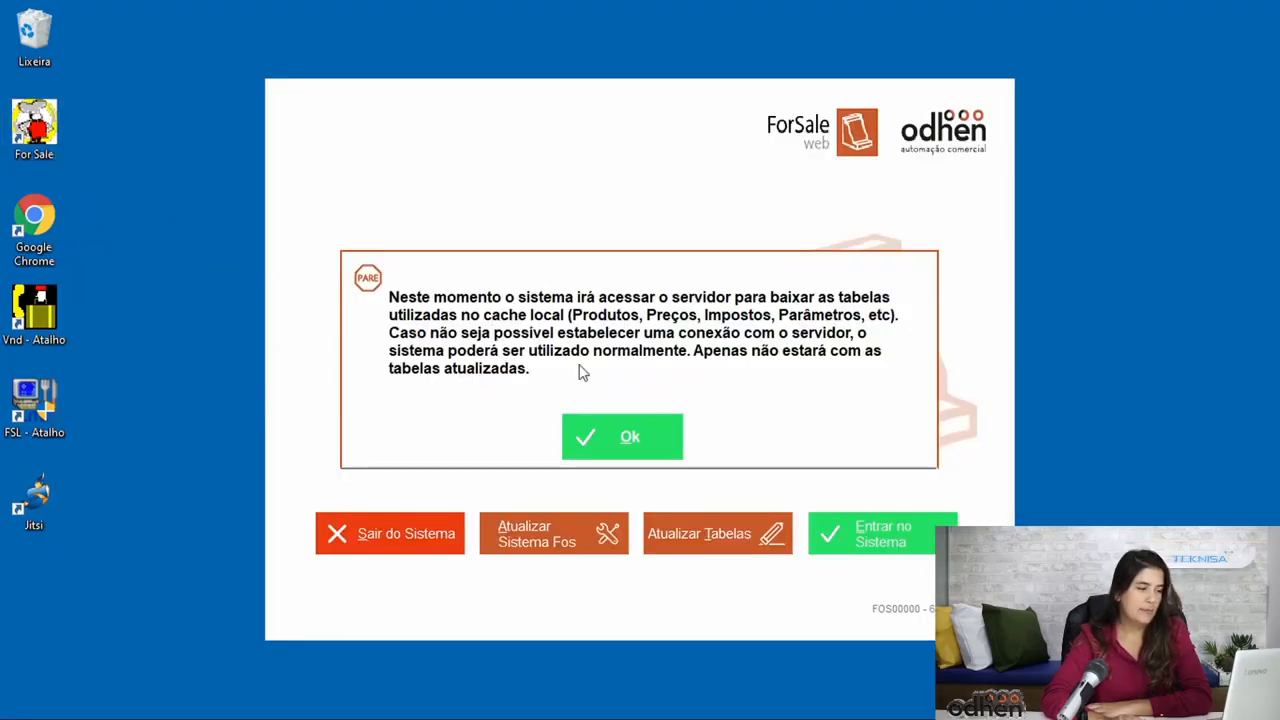
left_click(615, 429)
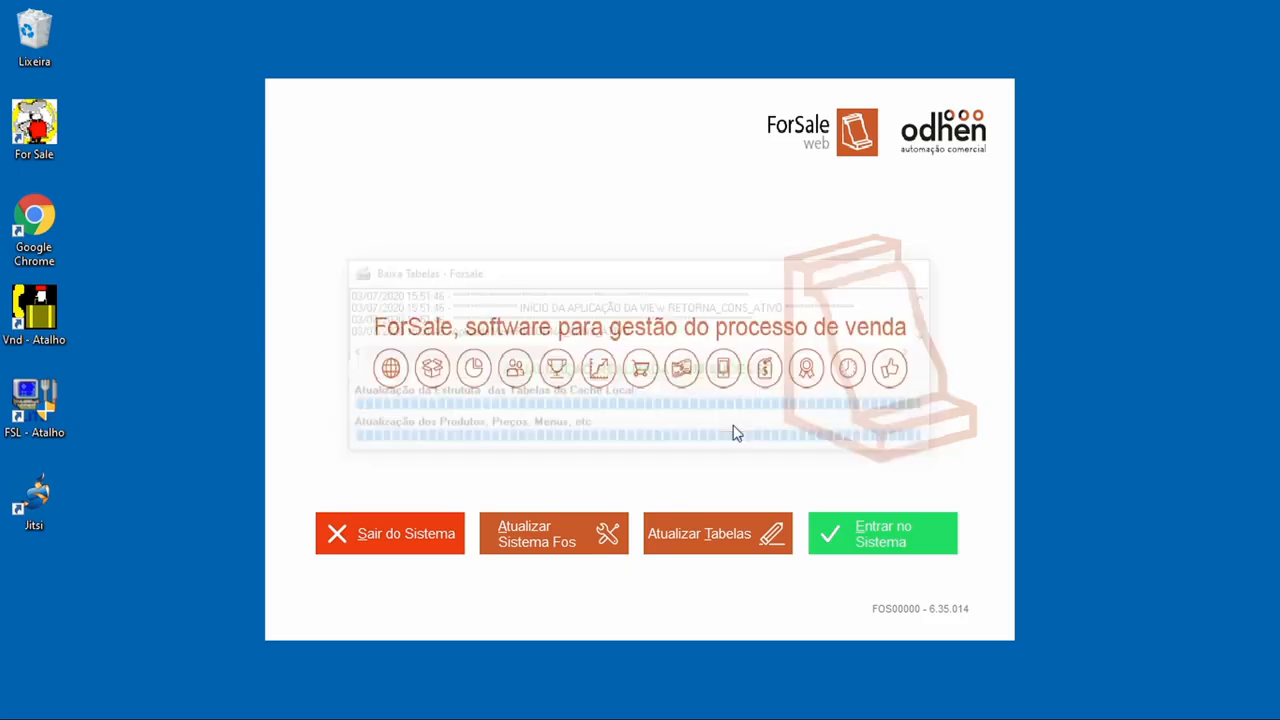
Step: Enter the system and confirm the operator's code
left_click(828, 533)
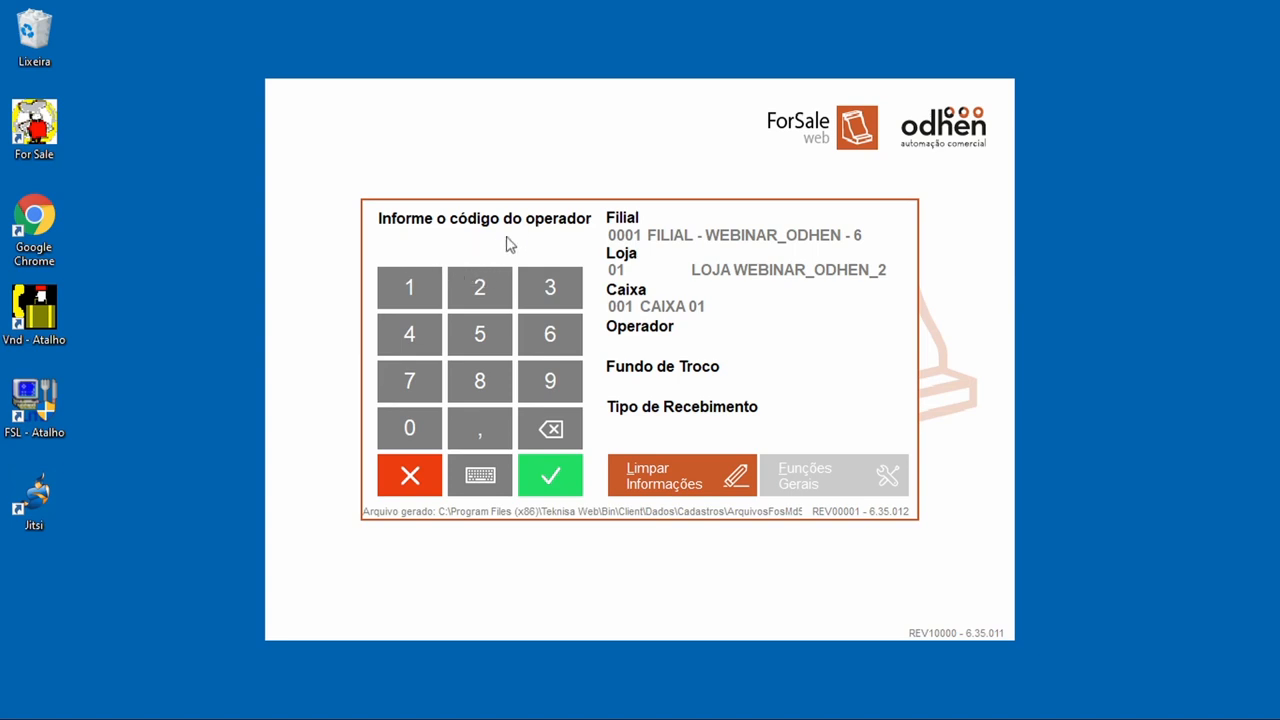
left_click(548, 482)
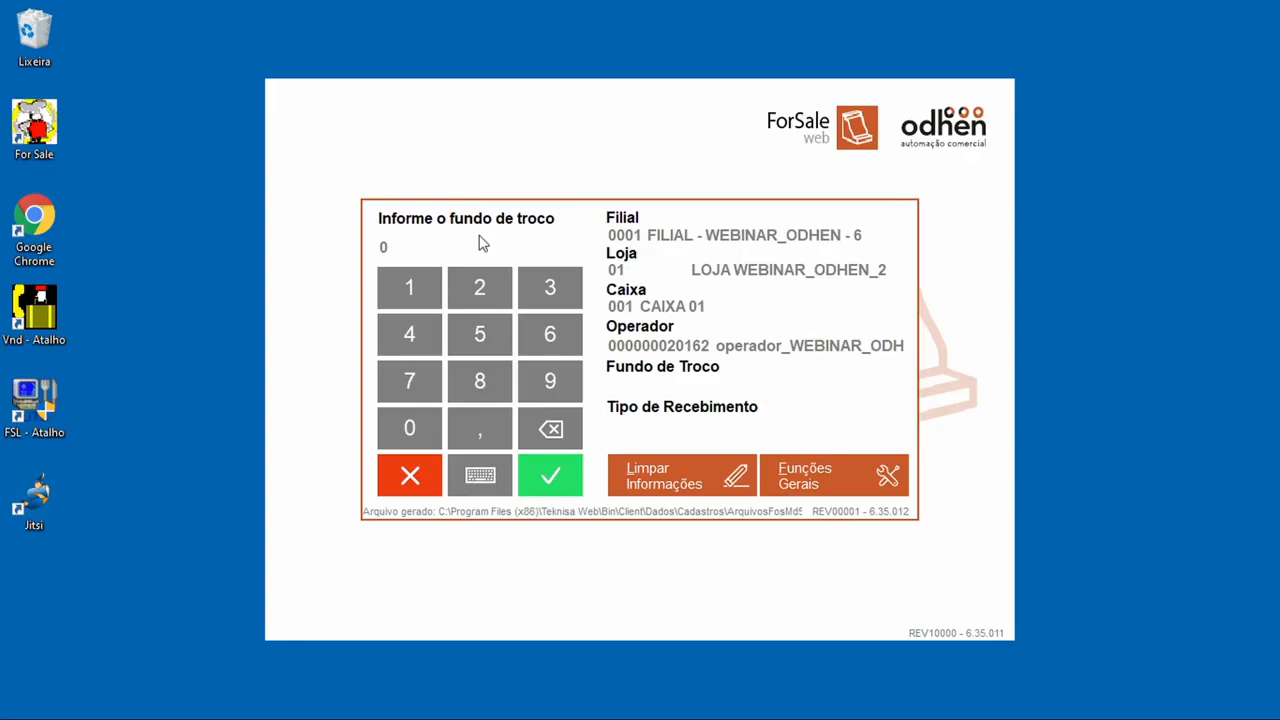
Step: Set the opening change fund to 200,00 and confirm it
key("BackSpace")
type("200")
left_click(568, 477)
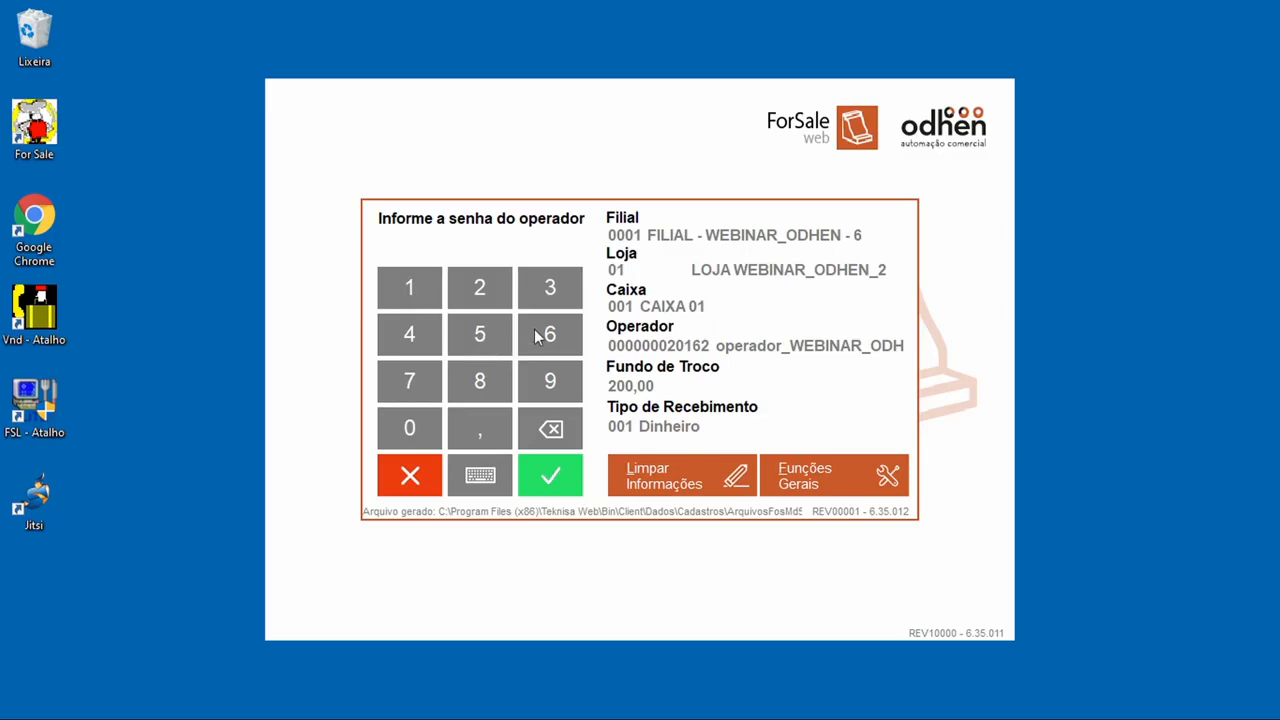
Step: Log in with the operator password, then dismiss the pending-tax warning and product list
left_click(479, 476)
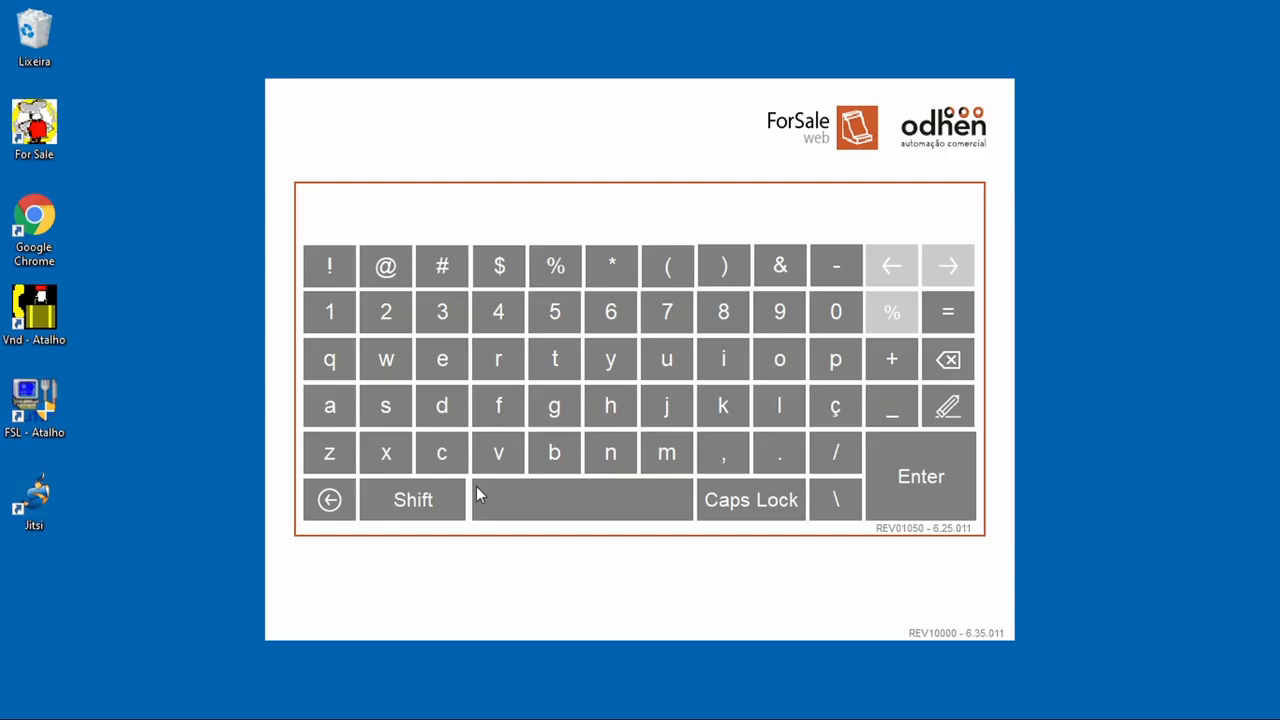
type("*******")
left_click(918, 462)
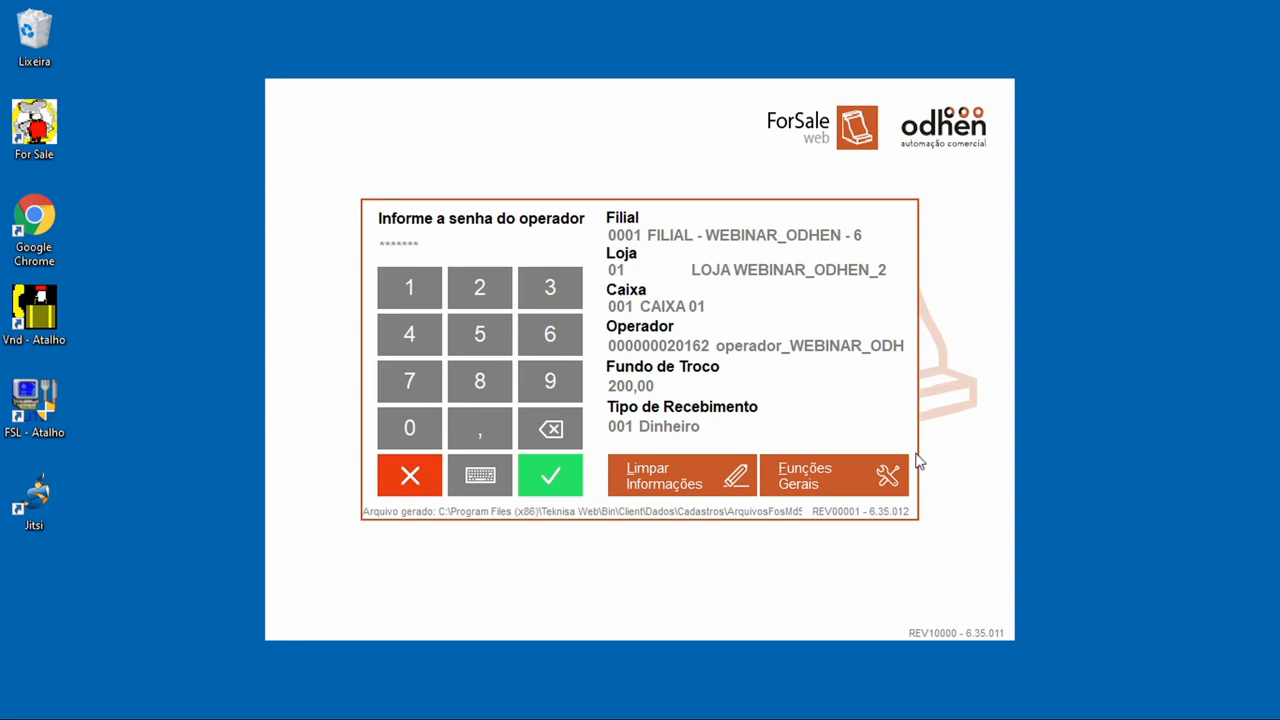
left_click(561, 494)
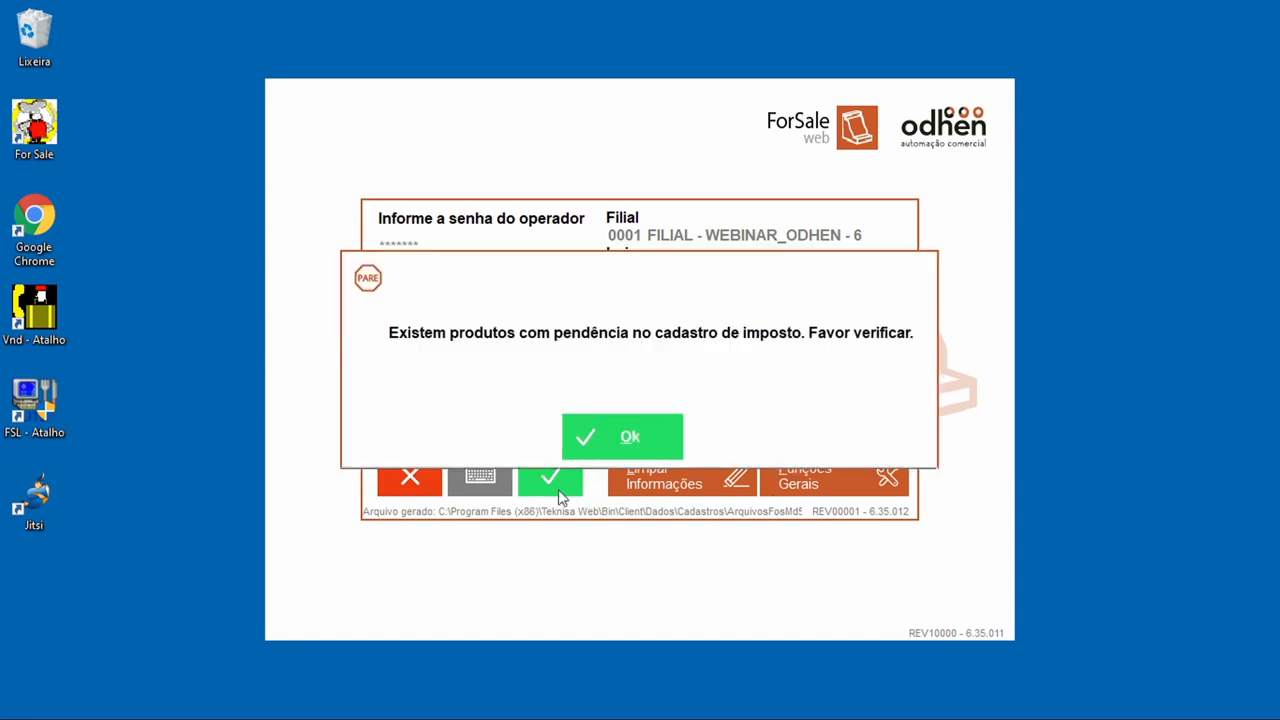
left_click(656, 437)
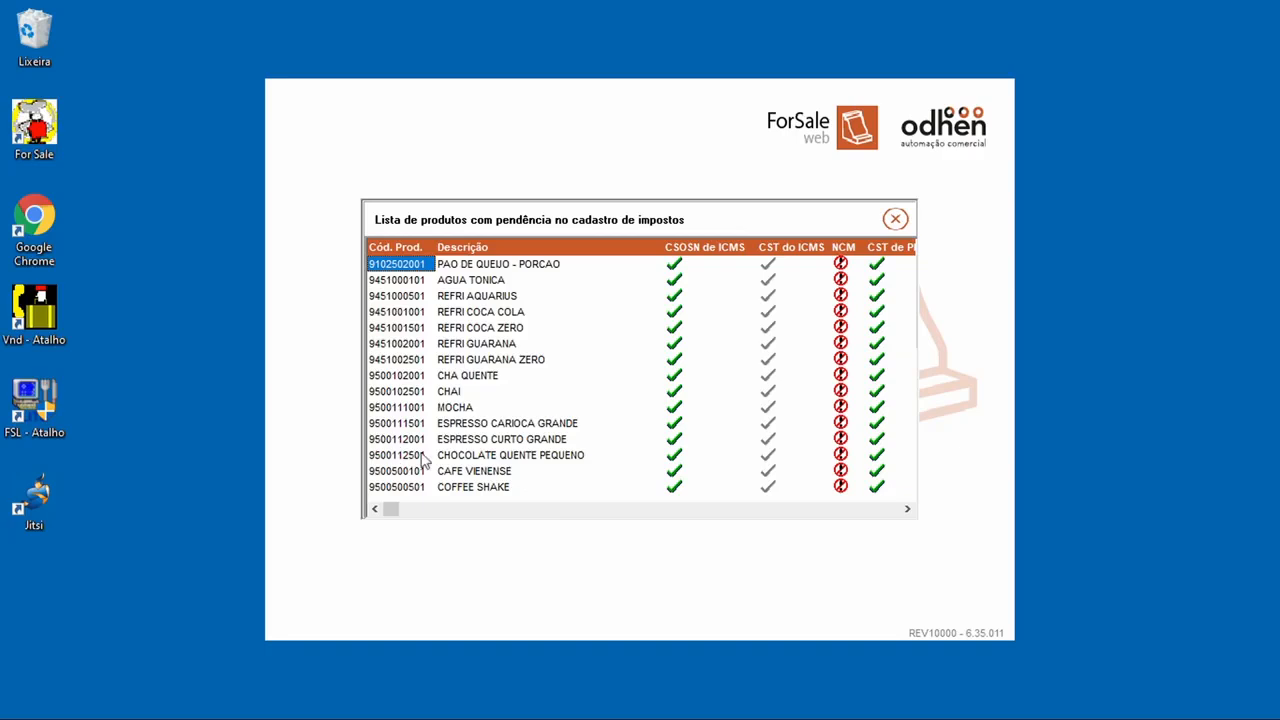
left_click(896, 225)
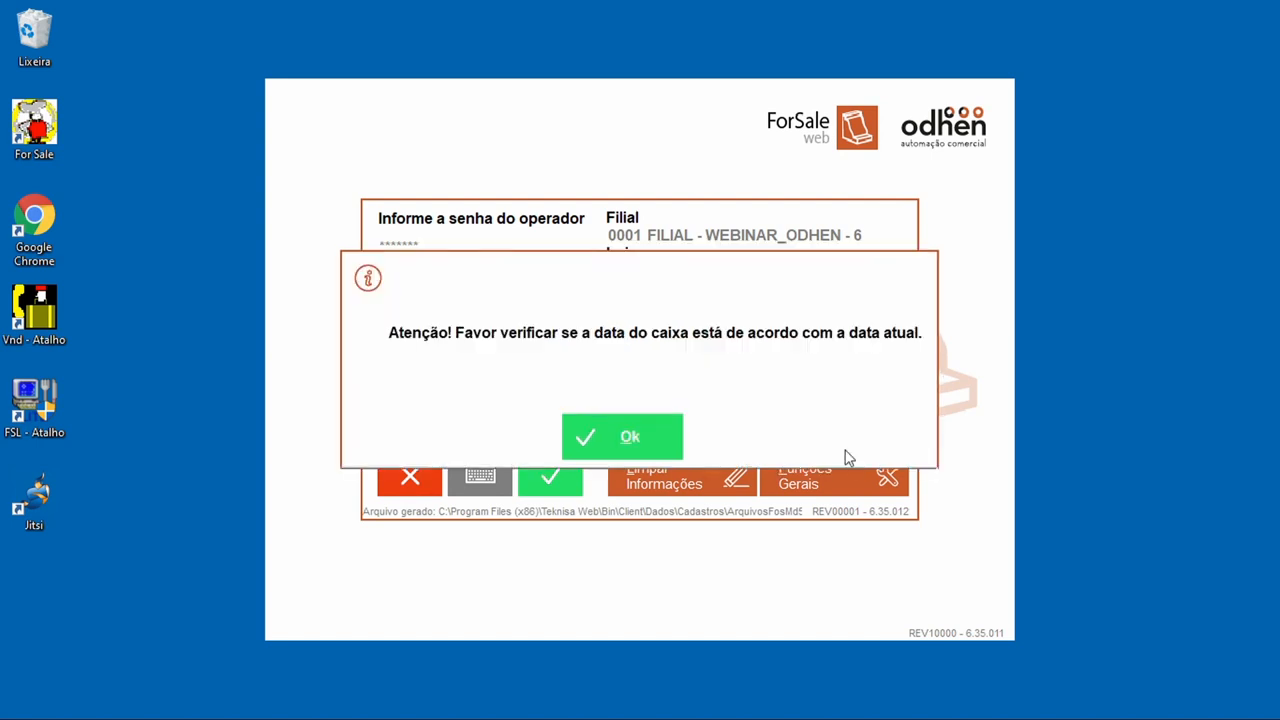
Step: Dismiss the register-date reminder and add one X EGG BACON from HAMBURGER
left_click(620, 448)
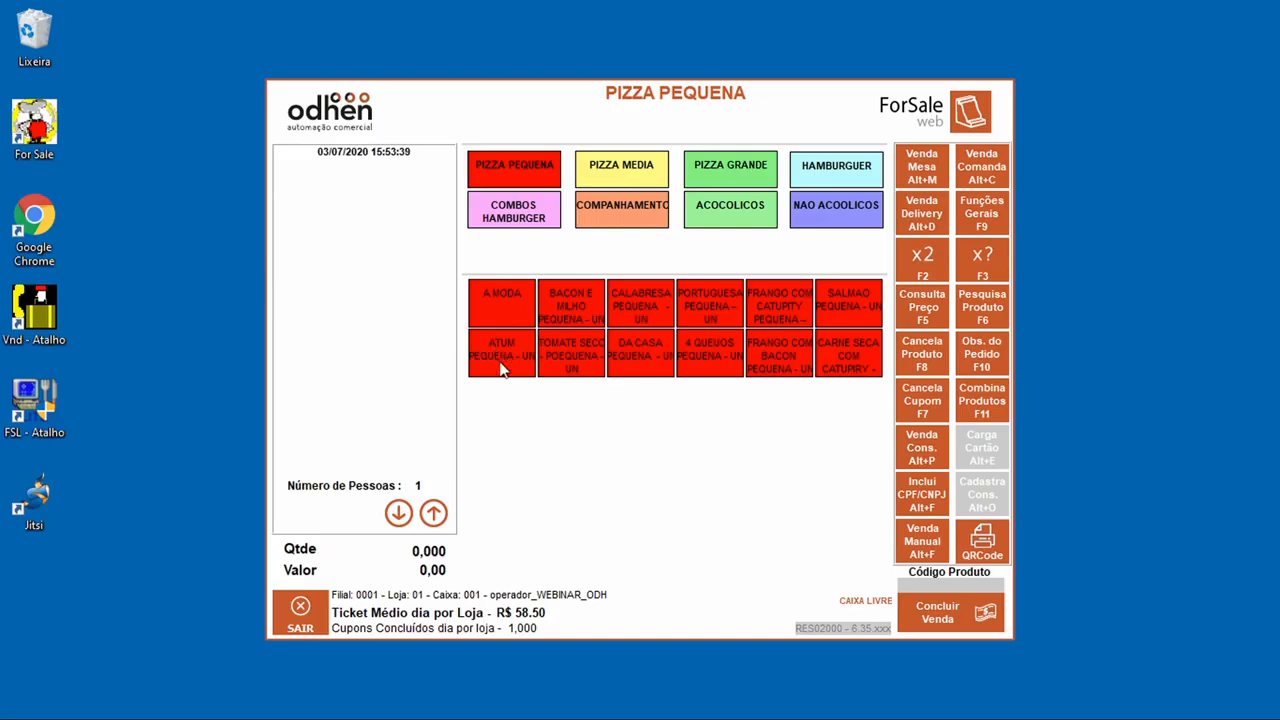
left_click(521, 220)
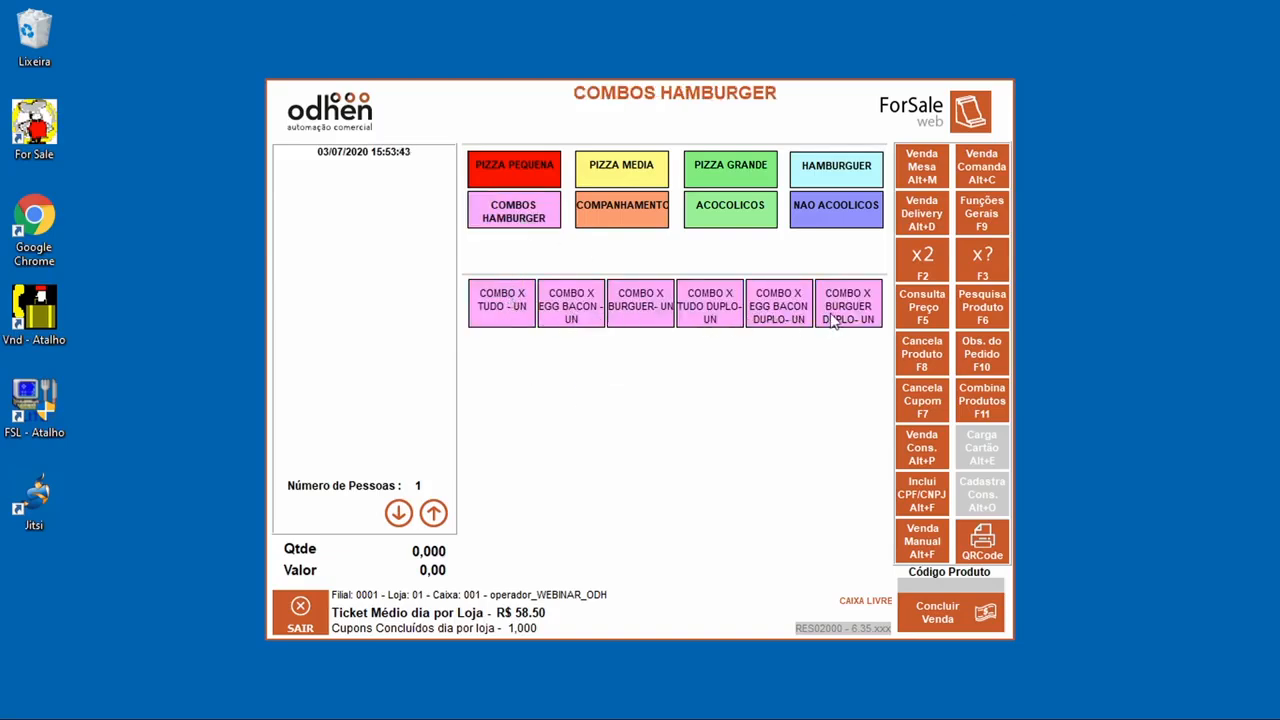
left_click(853, 182)
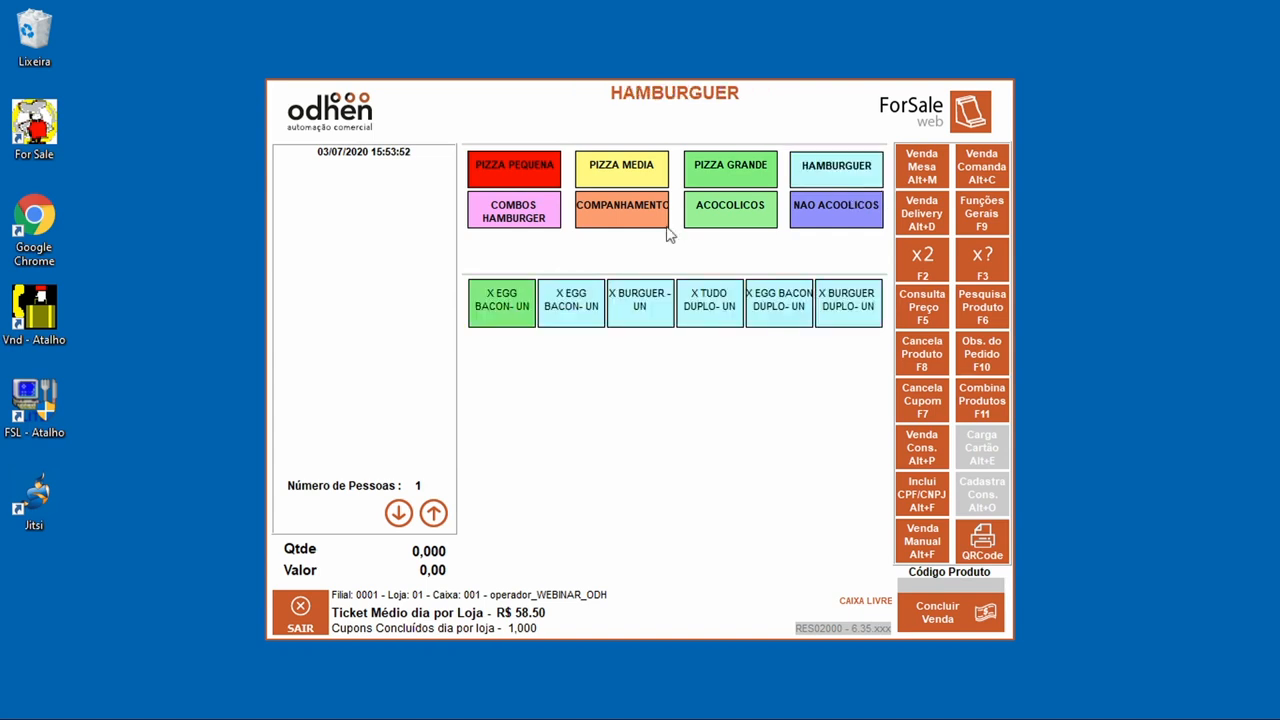
left_click(520, 316)
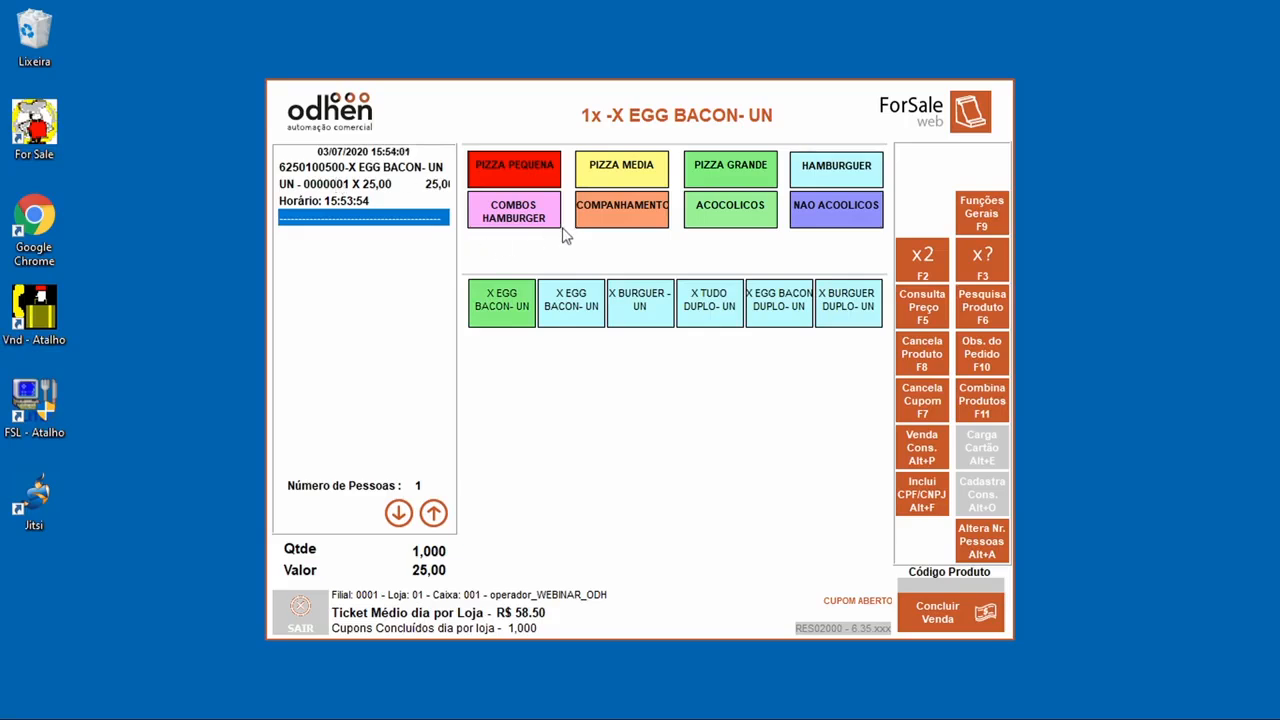
Step: Add one BATATA from ACOMPANHAMENTO and conclude the sale for 30,00
left_click(647, 226)
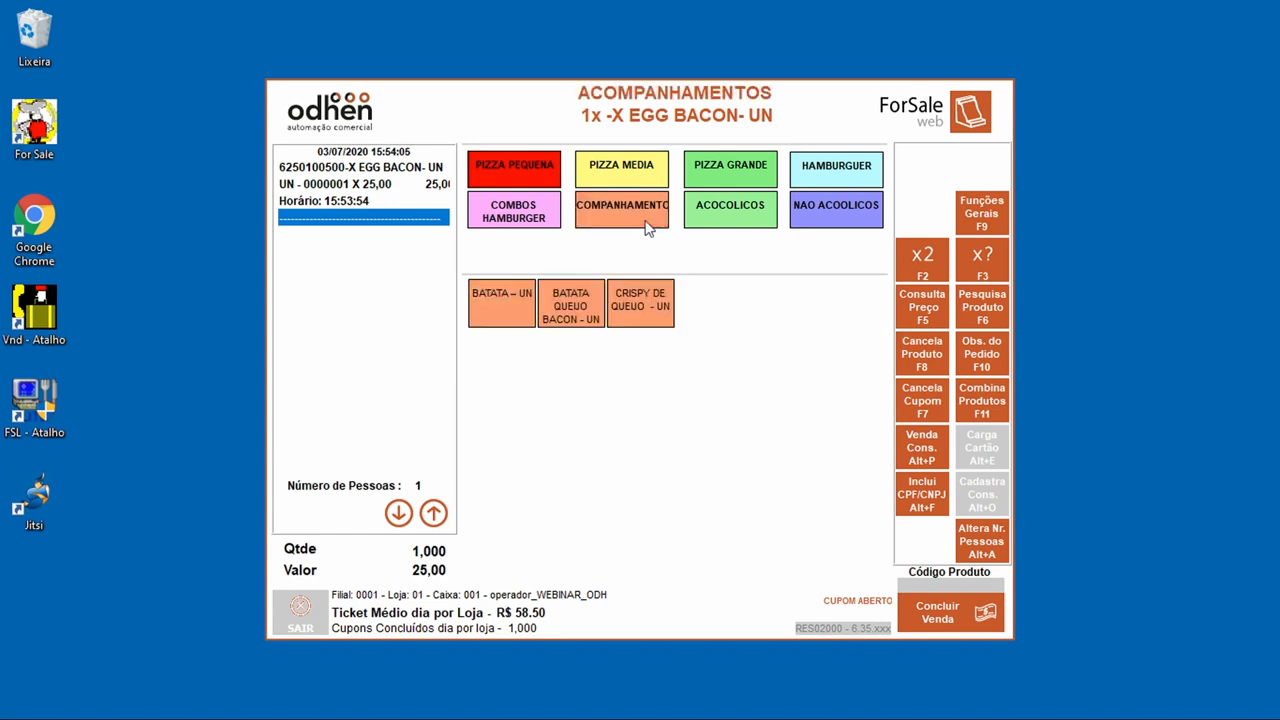
left_click(528, 299)
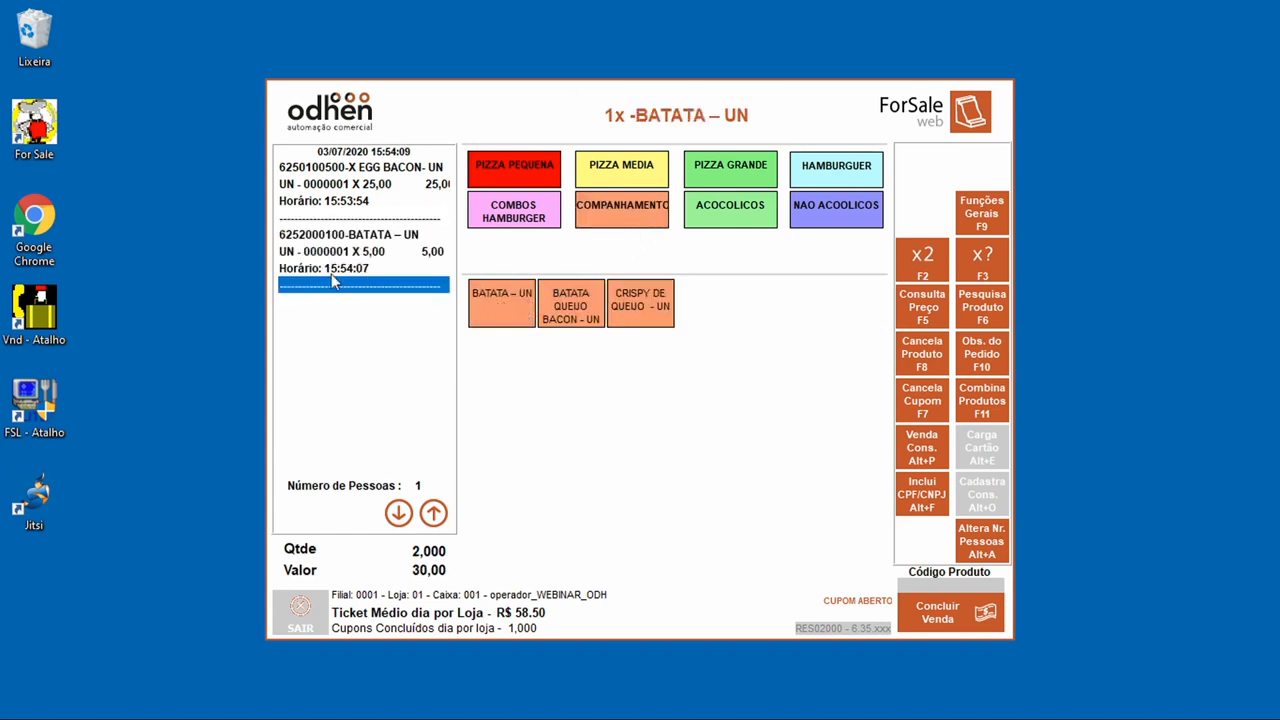
left_click(957, 618)
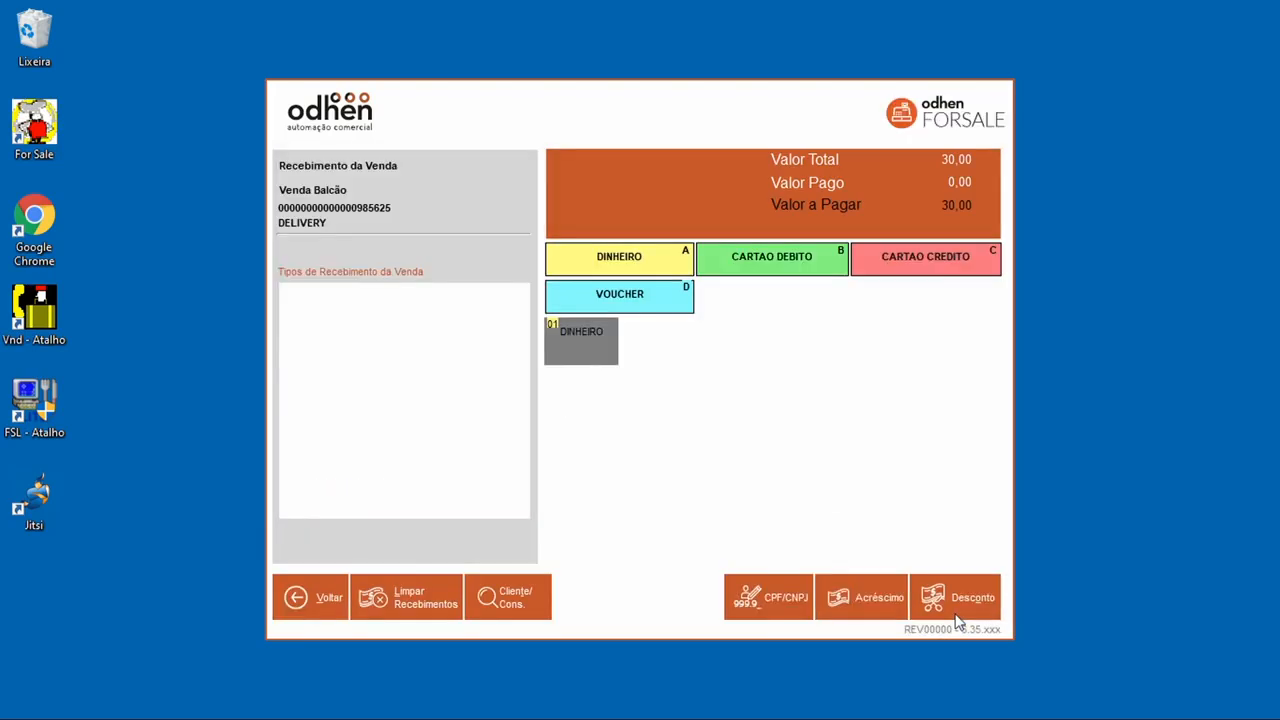
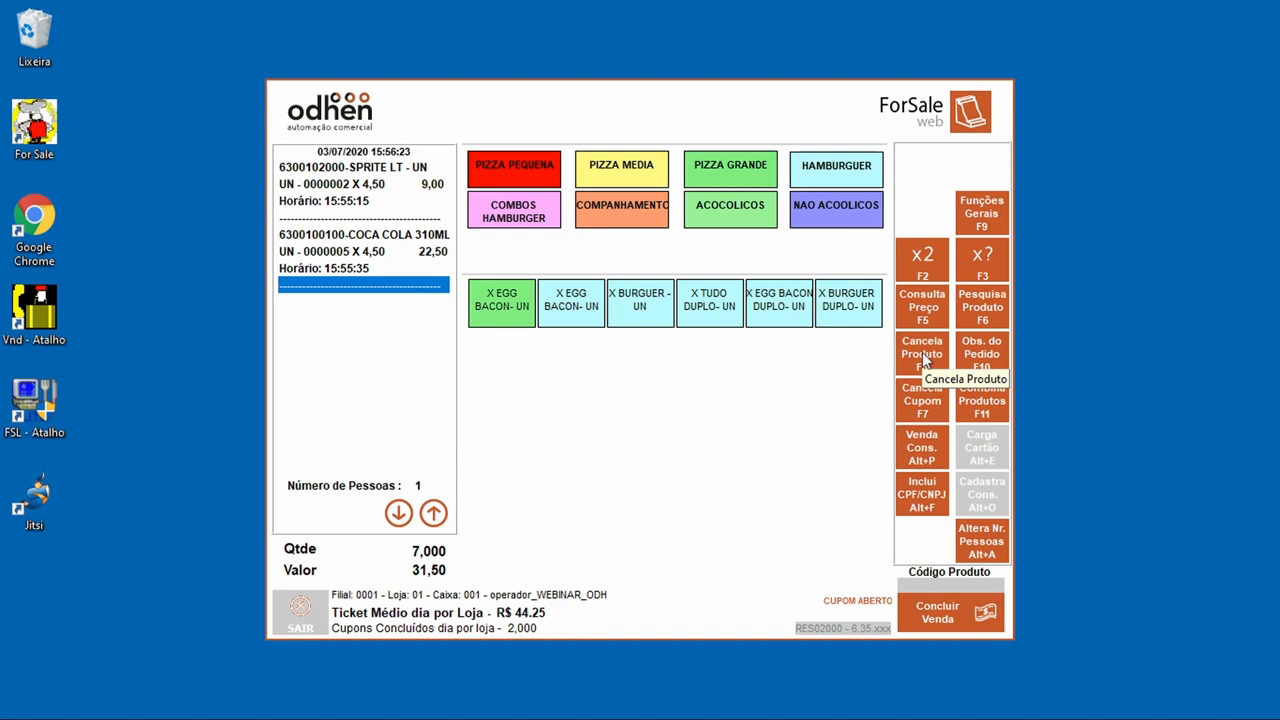
Step: Cancel the COCA COLA 310ML line from the receipt, keeping only the Sprite at 9,00
left_click(922, 352)
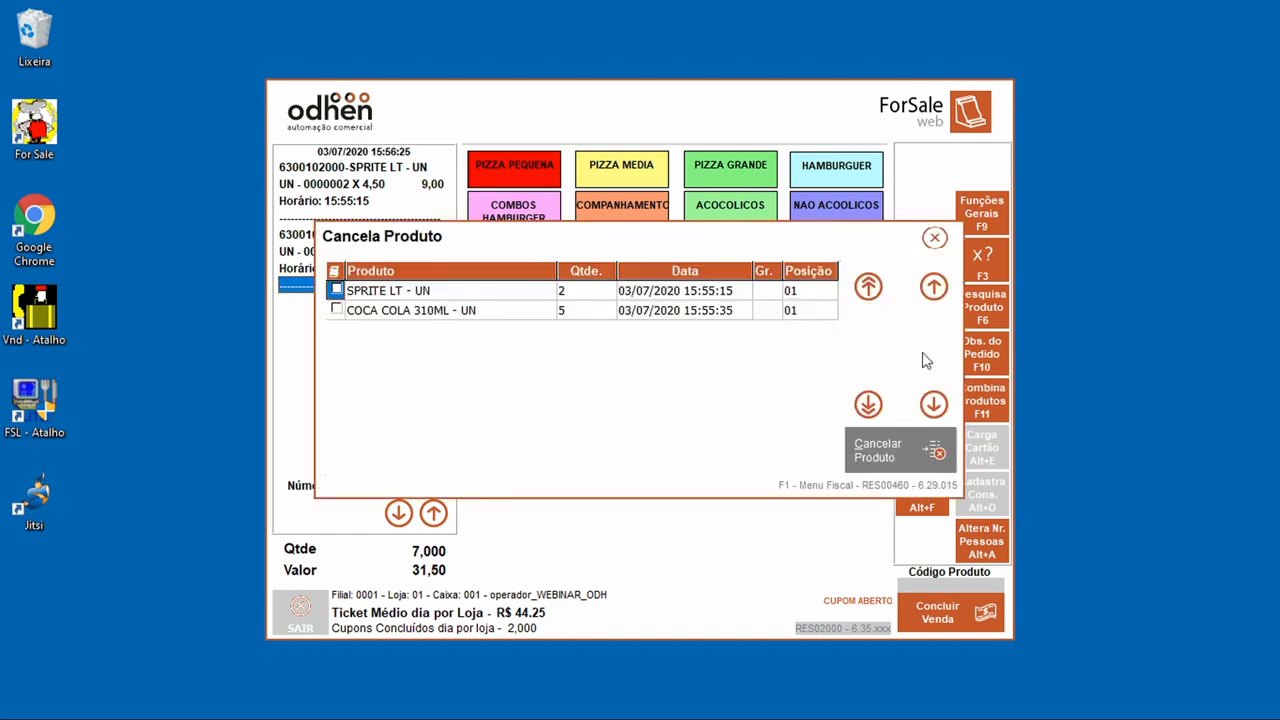
left_click(338, 313)
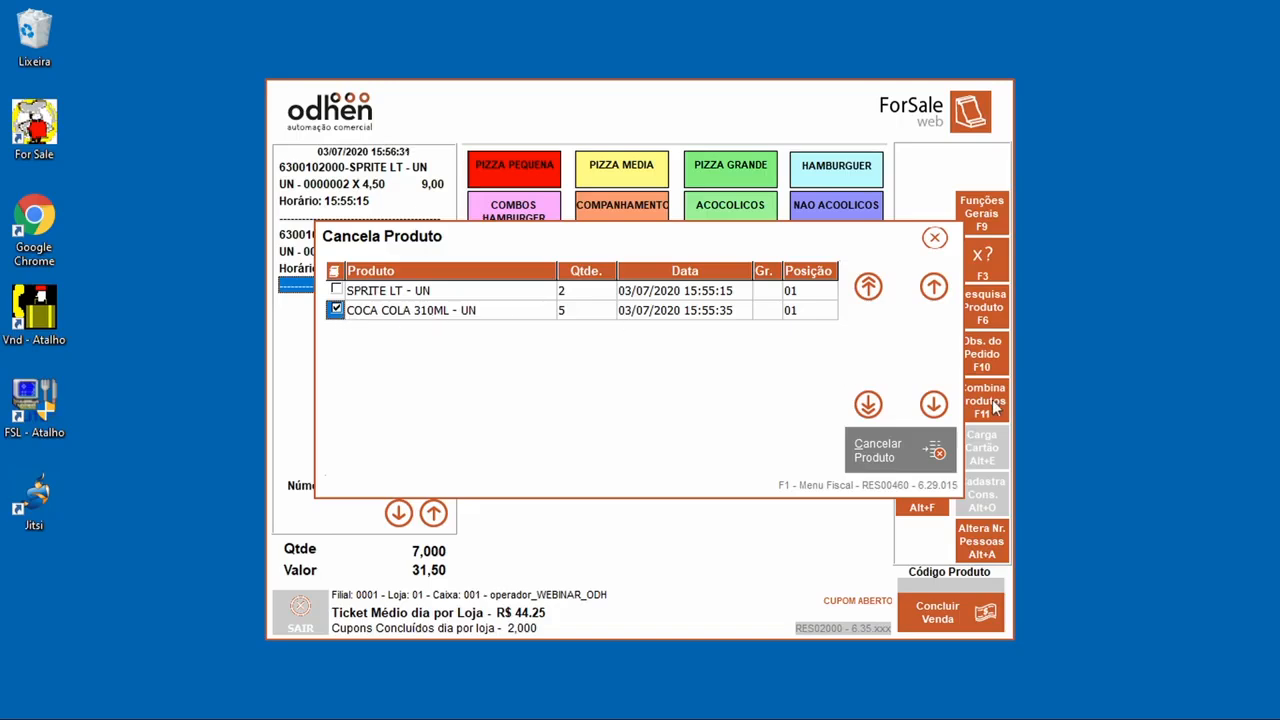
left_click(912, 445)
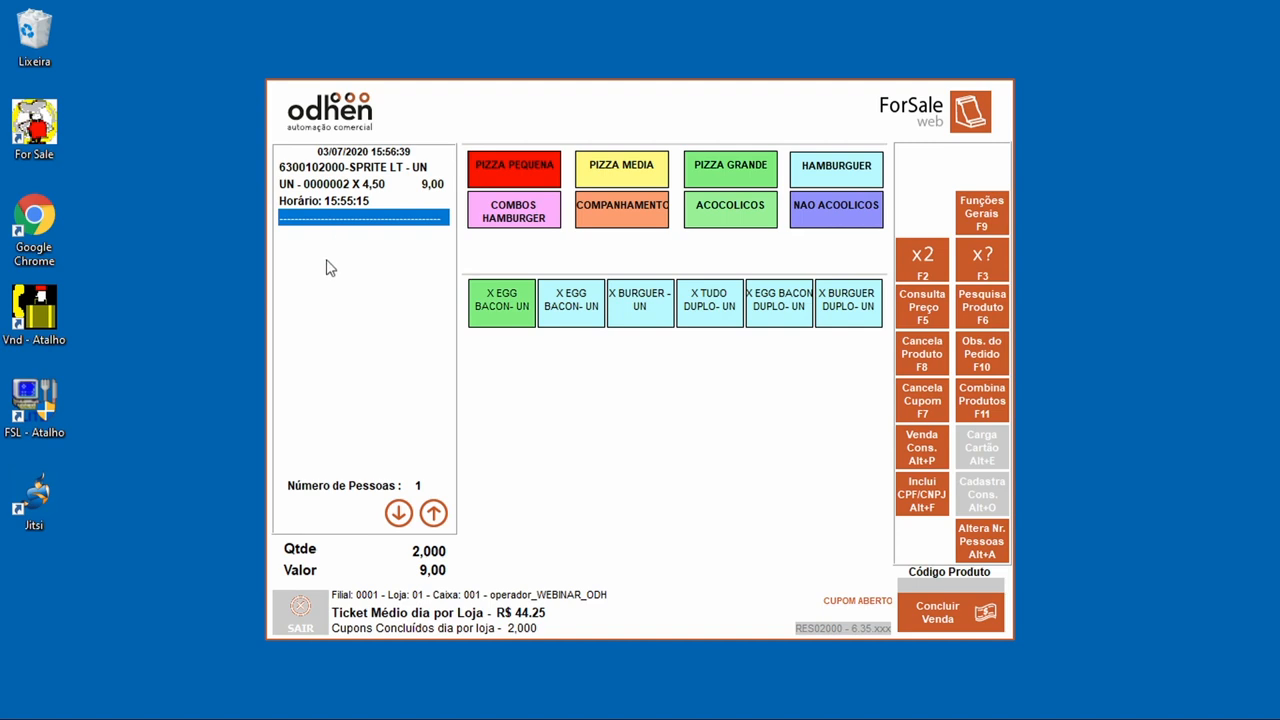
Step: Cancel the whole receipt with reason ERRO NO LANCAMENTO and acknowledge the printing error
left_click(936, 404)
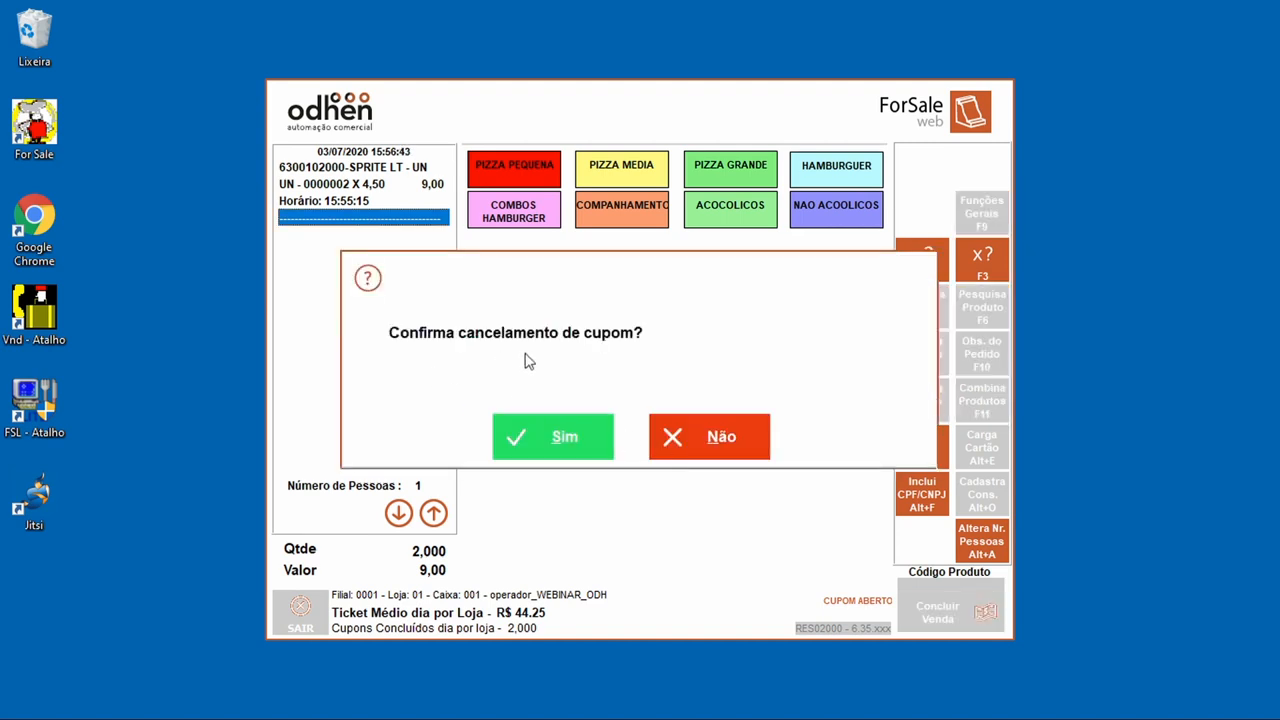
left_click(565, 417)
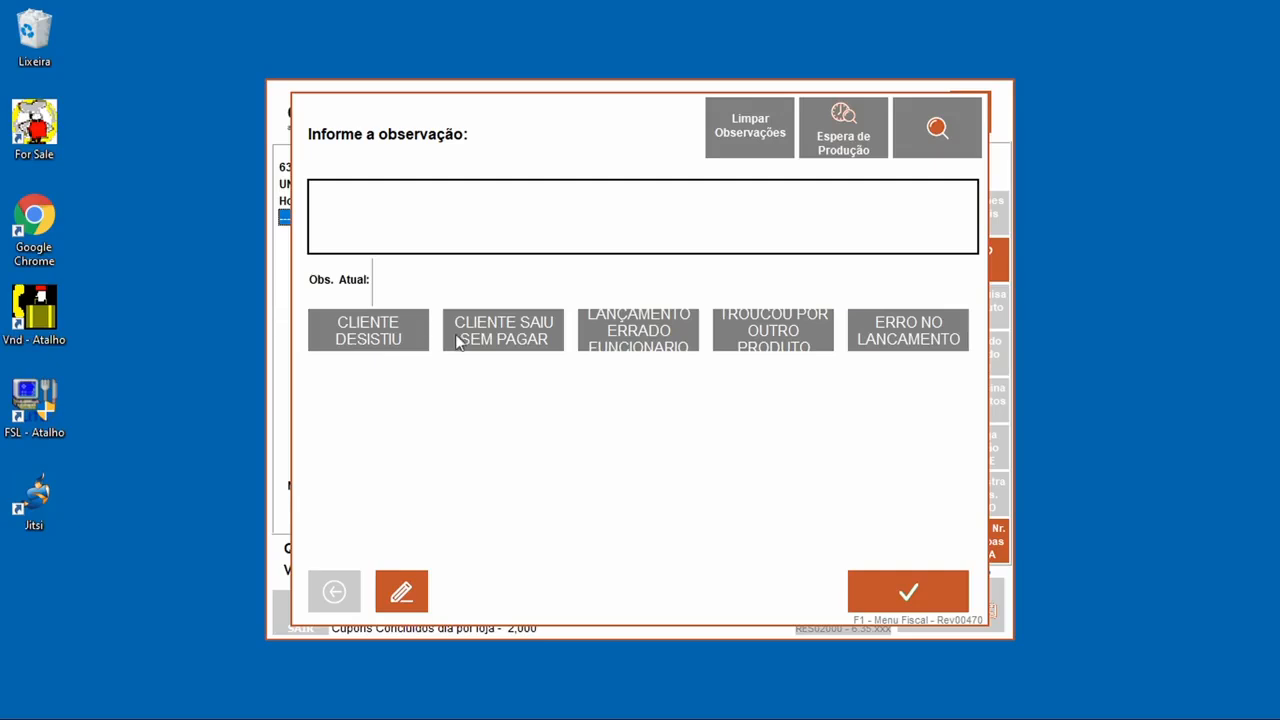
left_click(944, 341)
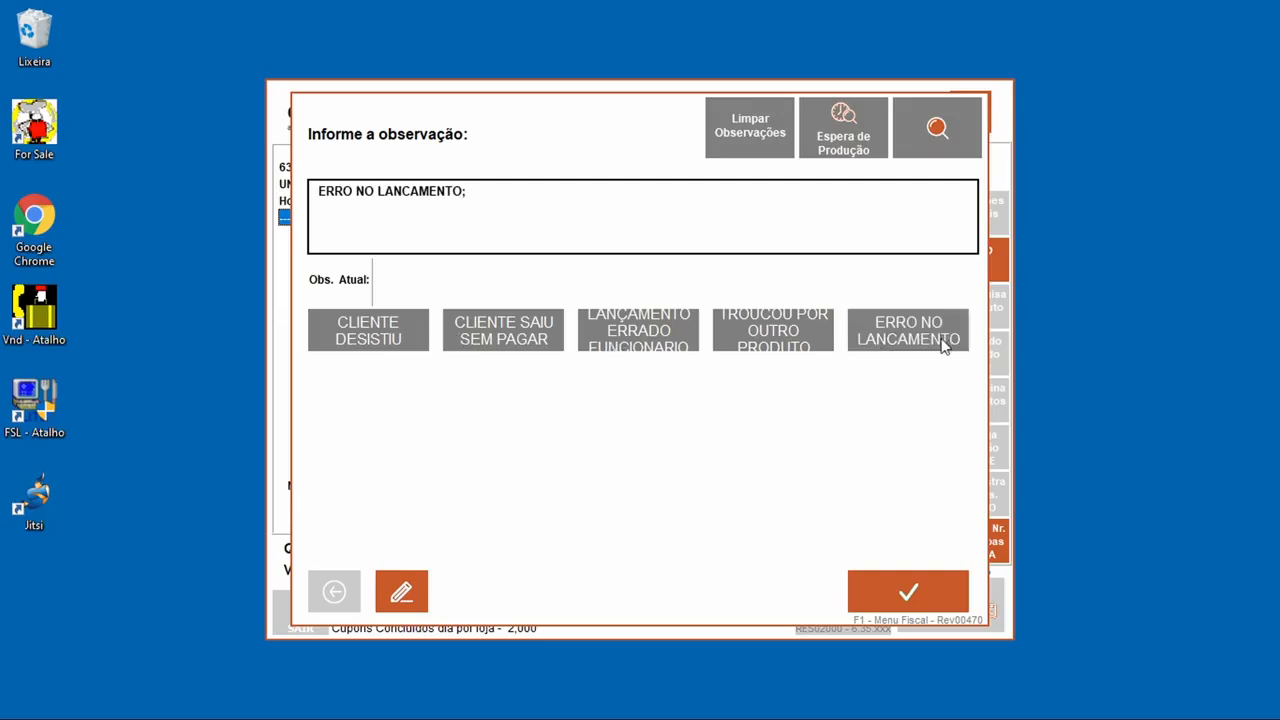
left_click(914, 593)
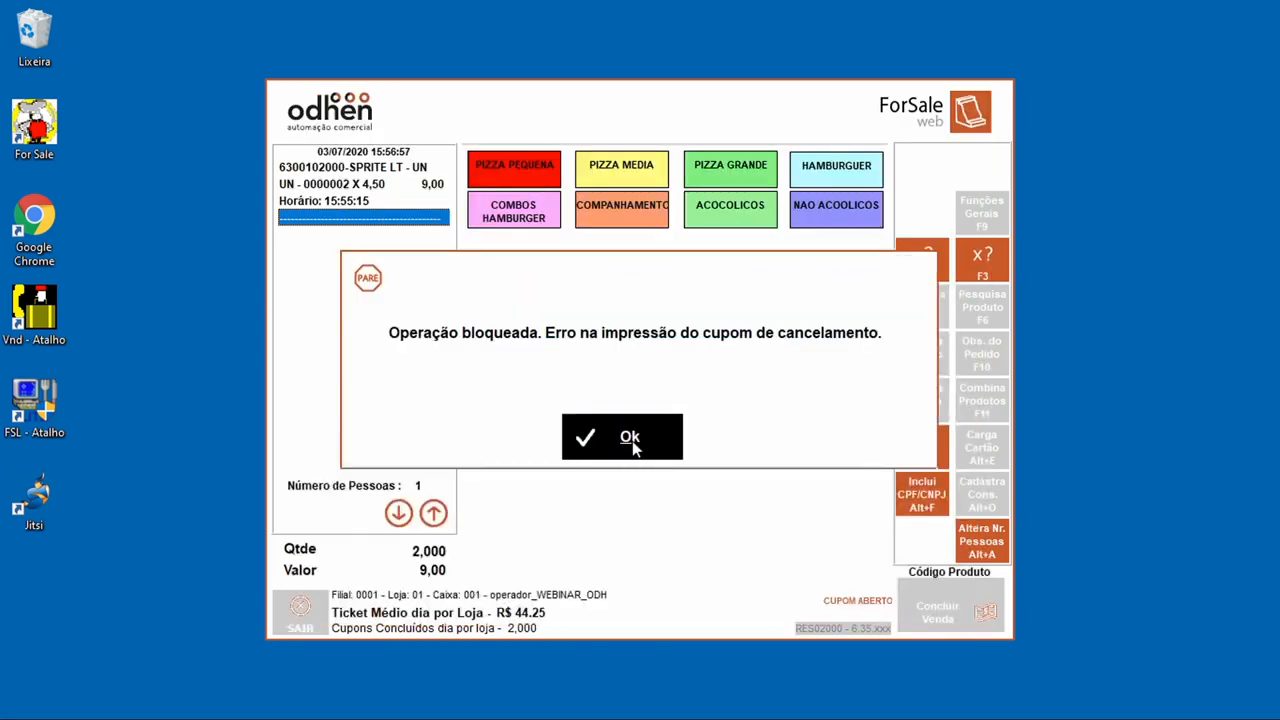
left_click(630, 440)
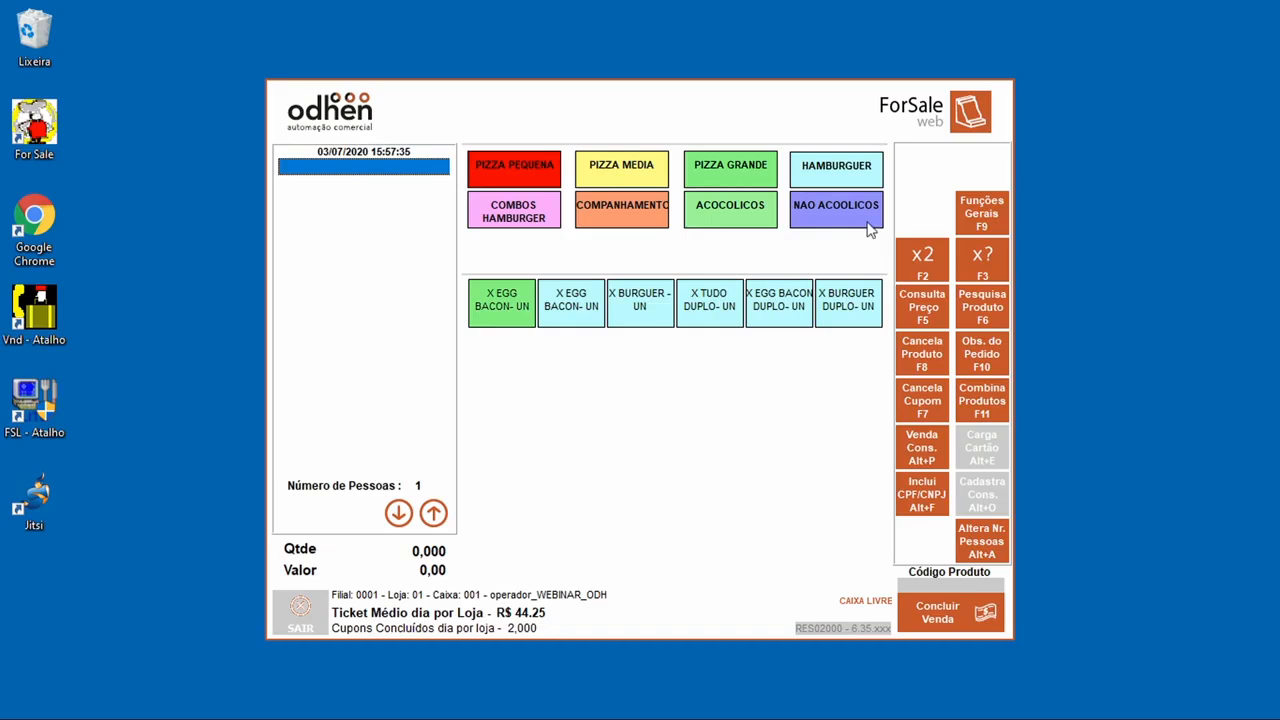
Step: Add X EGG BACON DUPLO and CRISPY DE QUEIJO to the sale and go to payment
left_click(786, 296)
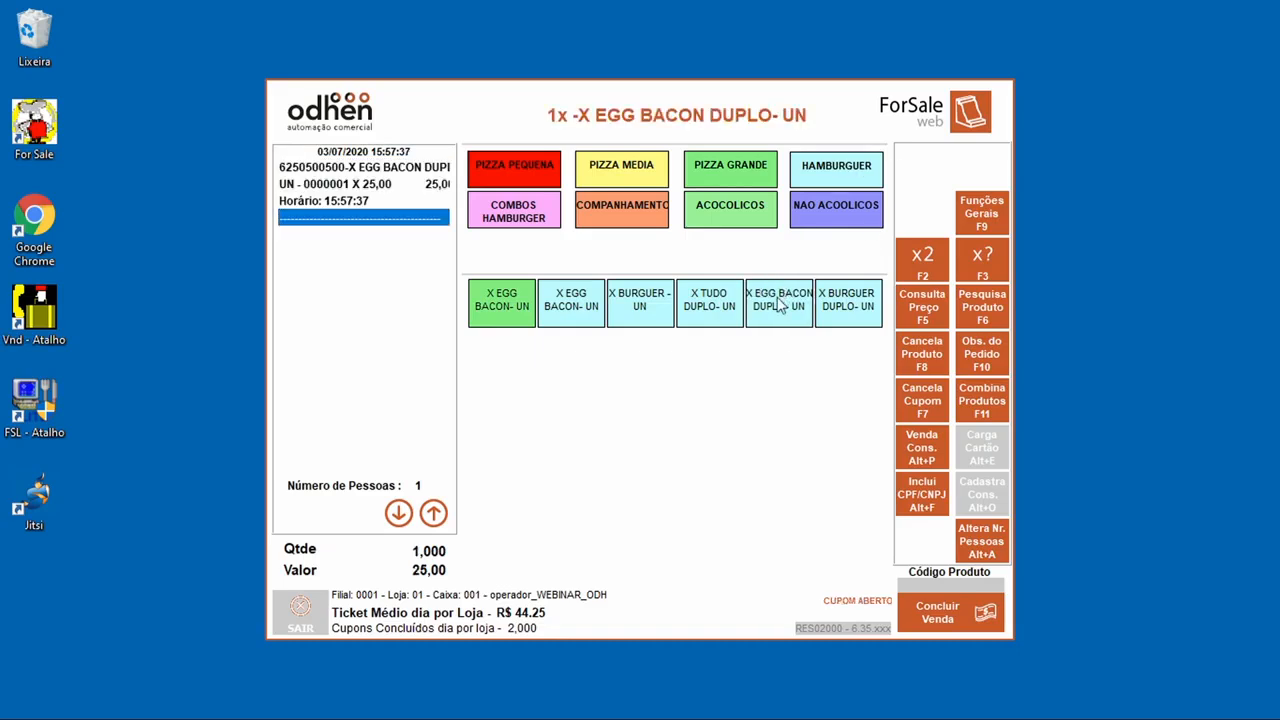
left_click(639, 207)
left_click(651, 329)
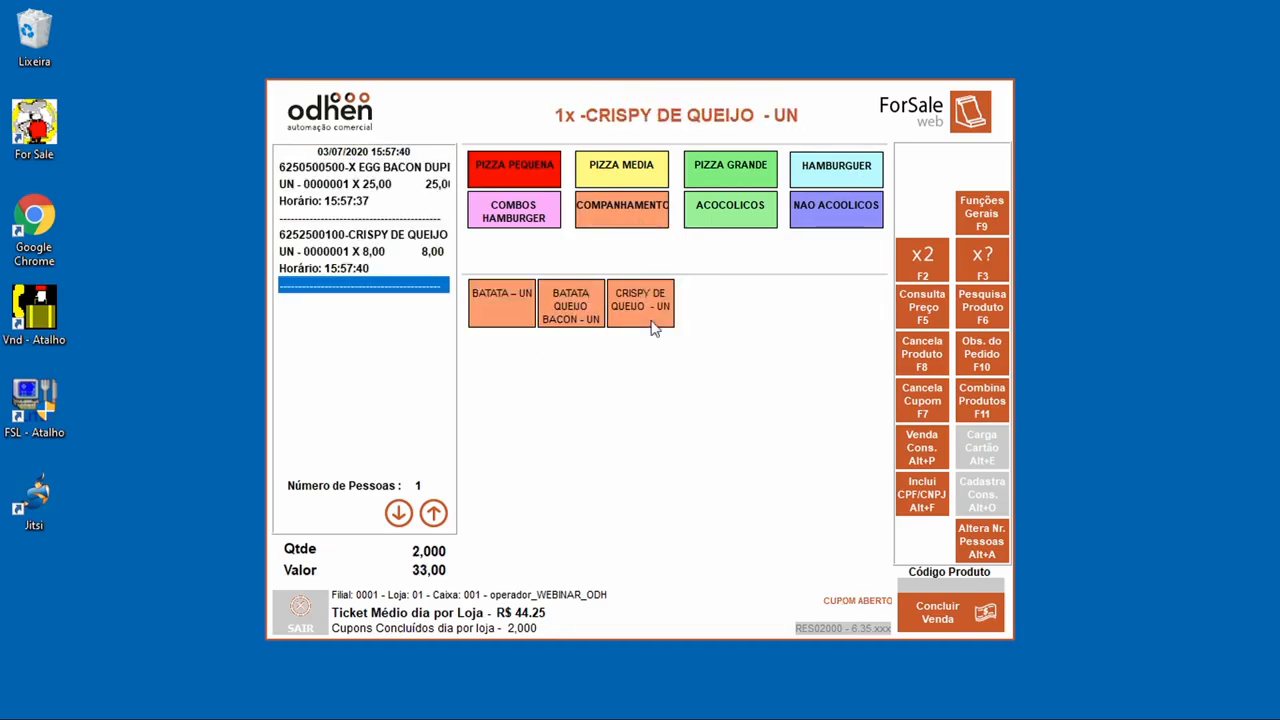
left_click(952, 618)
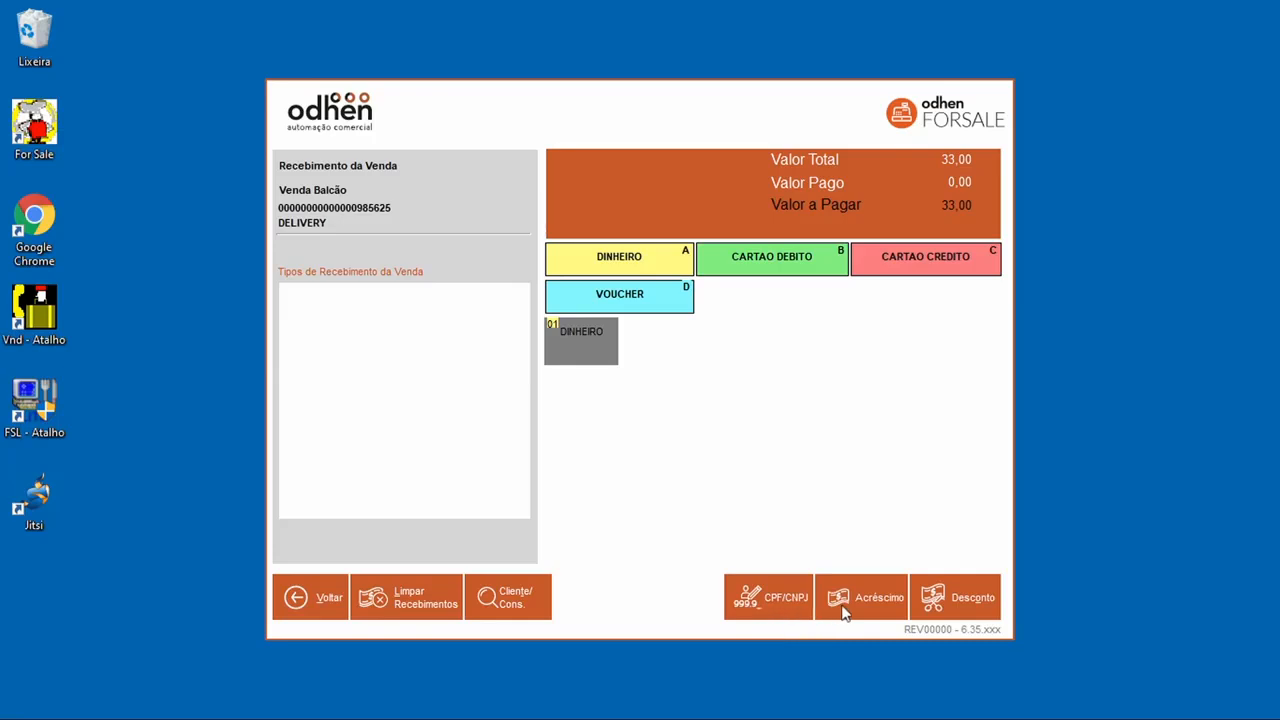
Step: Apply a 2,00 discount with supervisor authorization as the reason
left_click(930, 599)
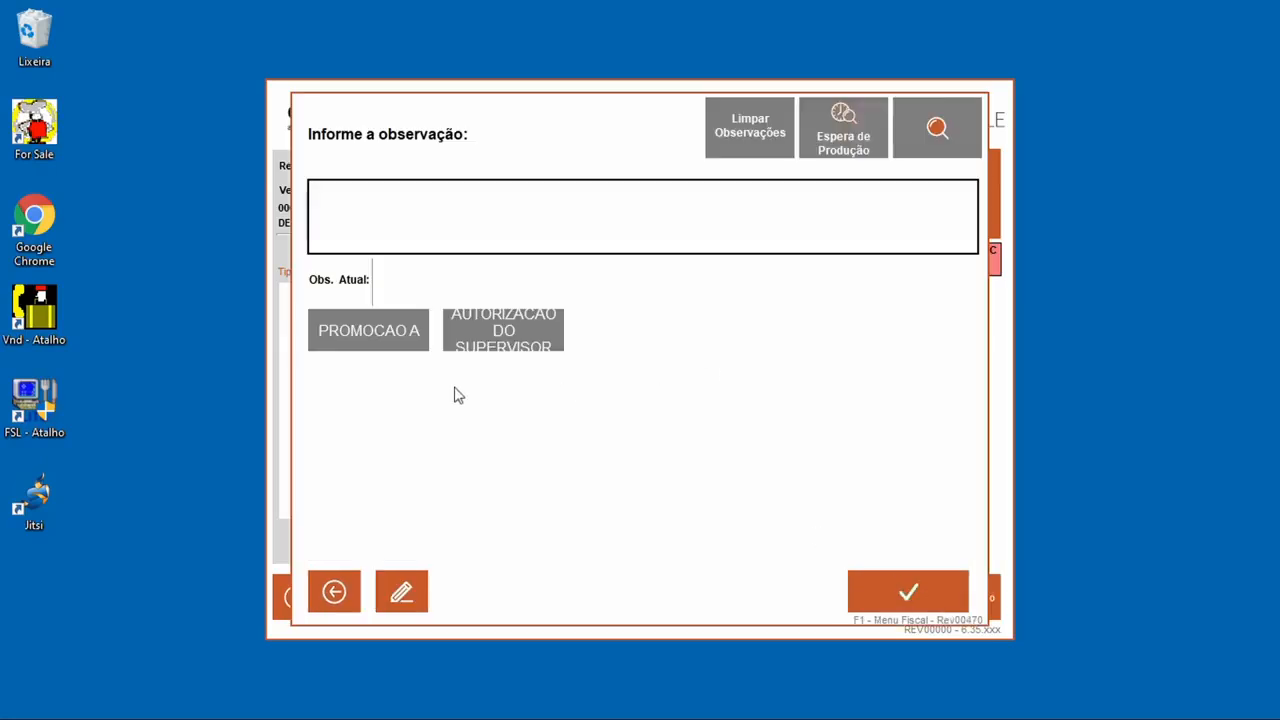
left_click(525, 332)
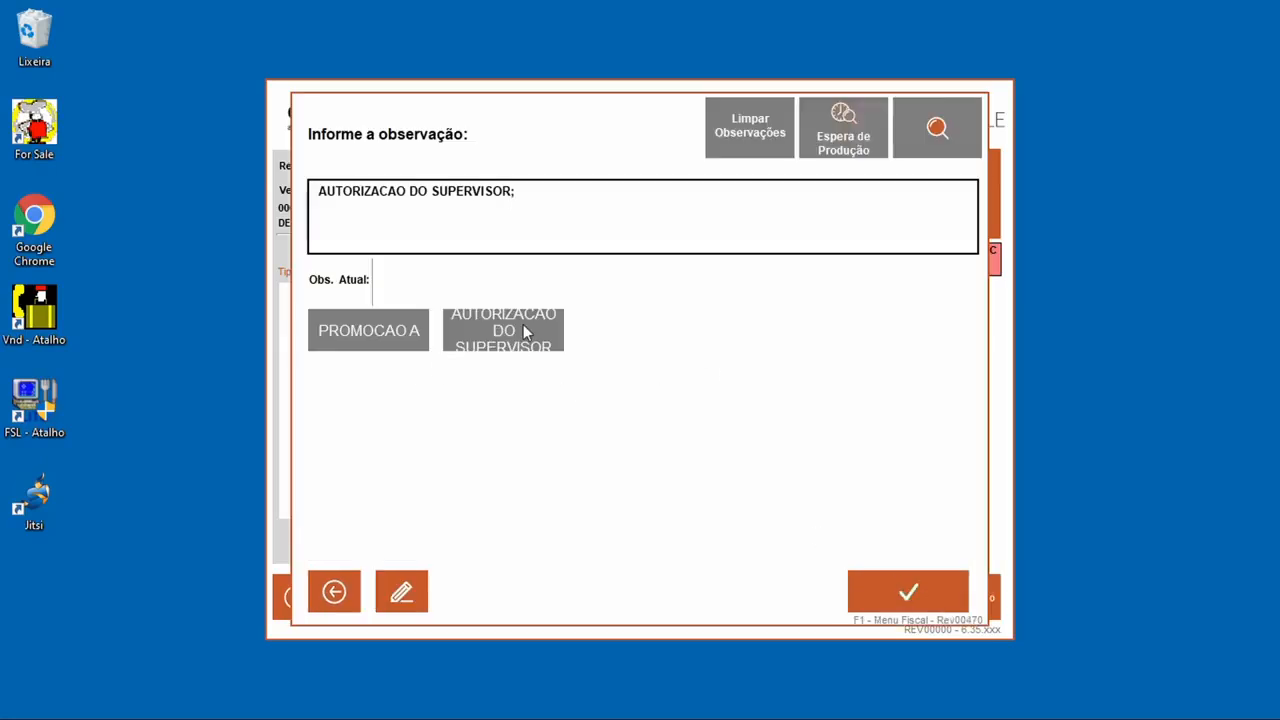
left_click(862, 580)
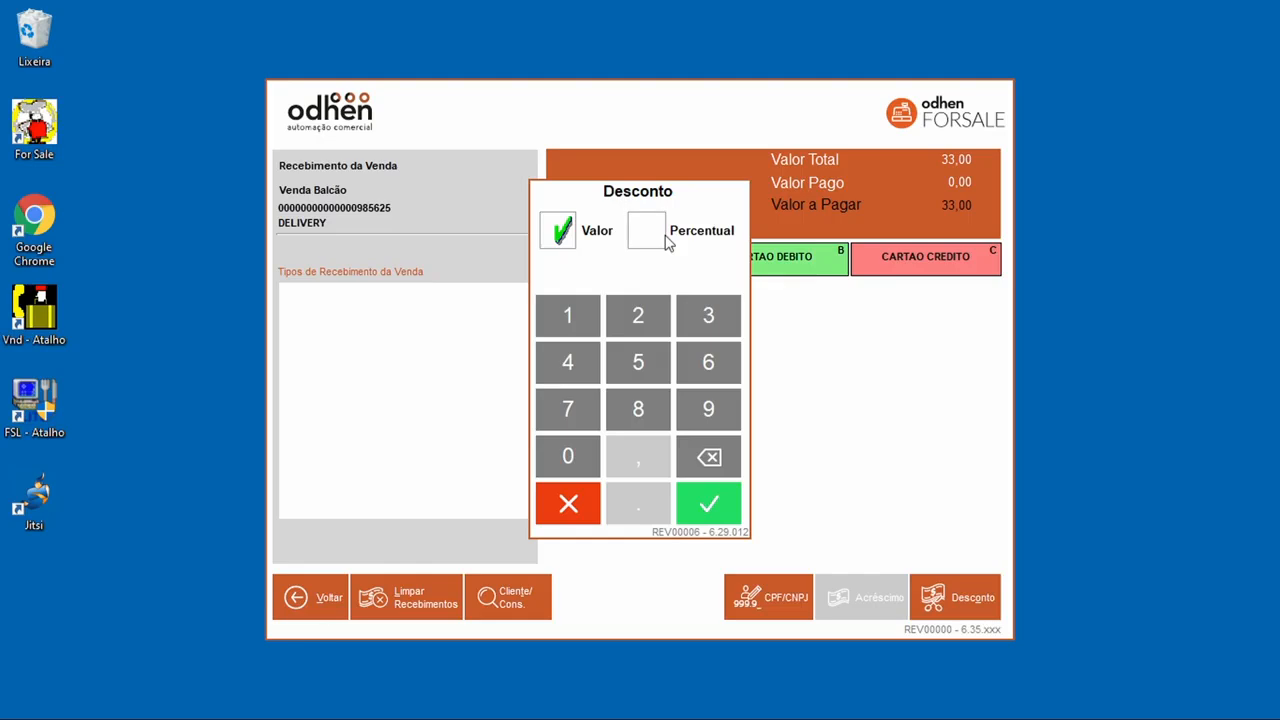
left_click(632, 306)
left_click(706, 510)
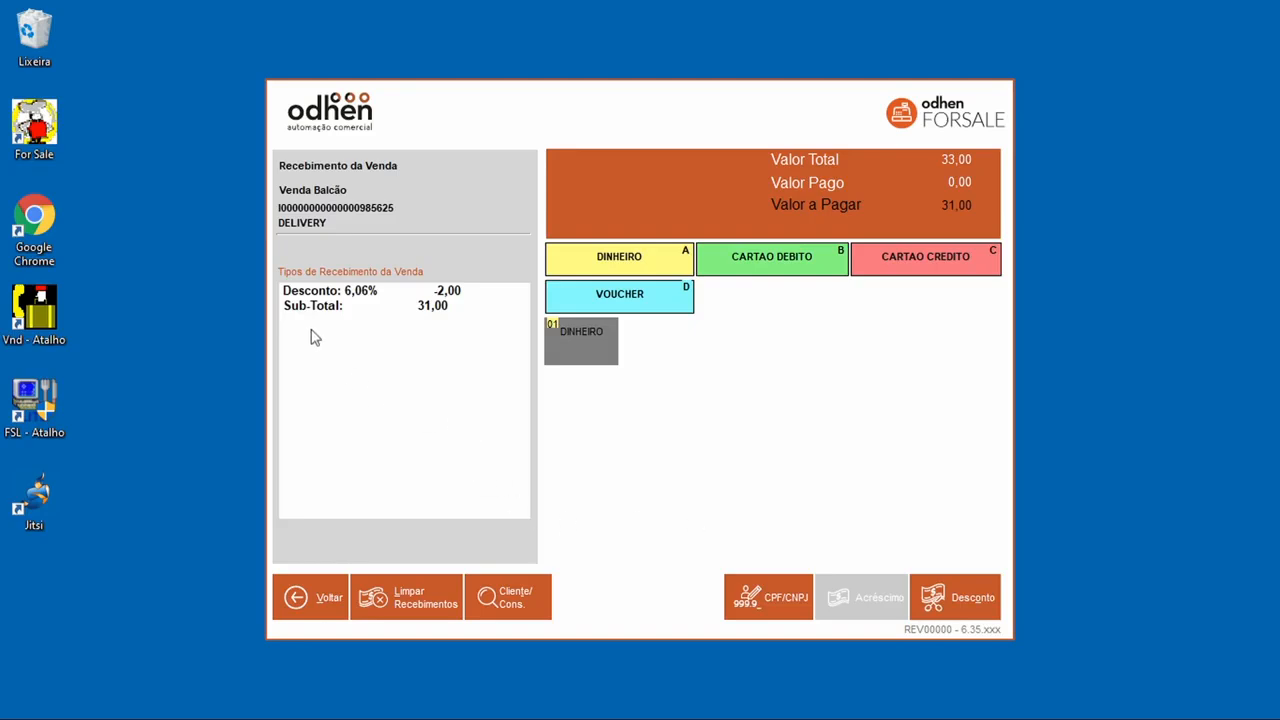
Step: Pay 31,00 in cash, finalize the sale and acknowledge the offline contingency notice
left_click(594, 346)
left_click(870, 438)
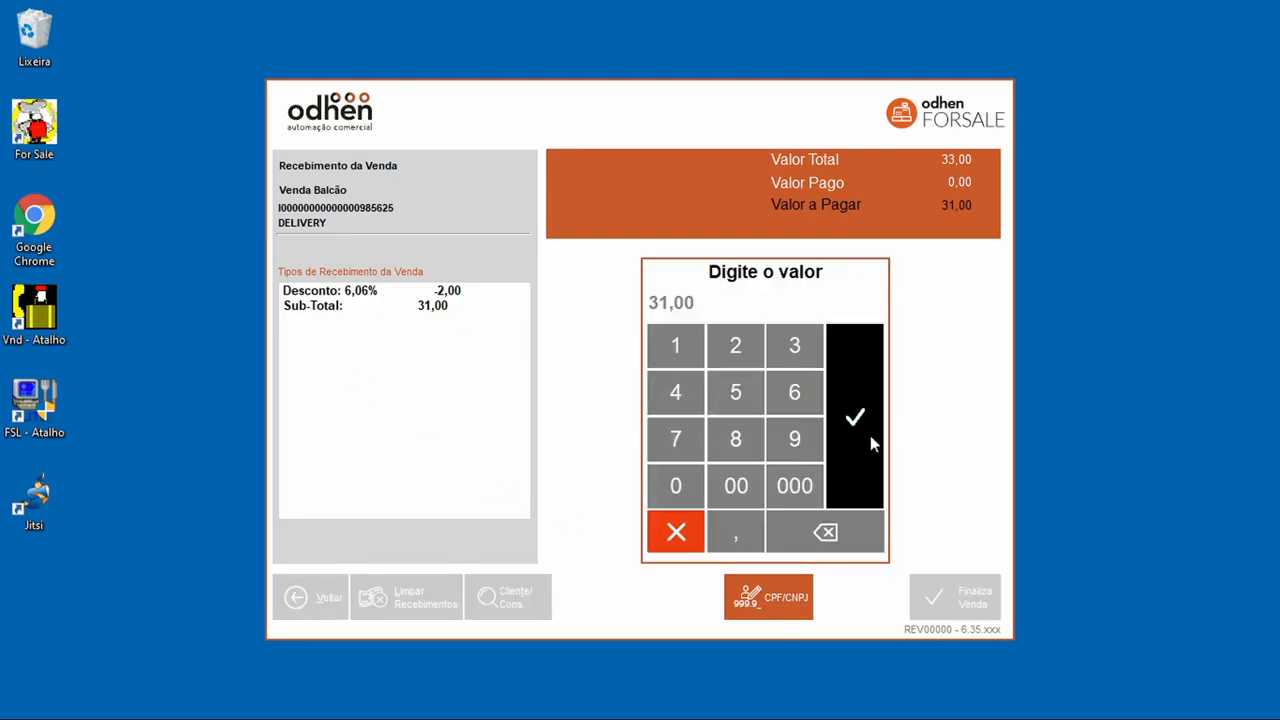
left_click(920, 592)
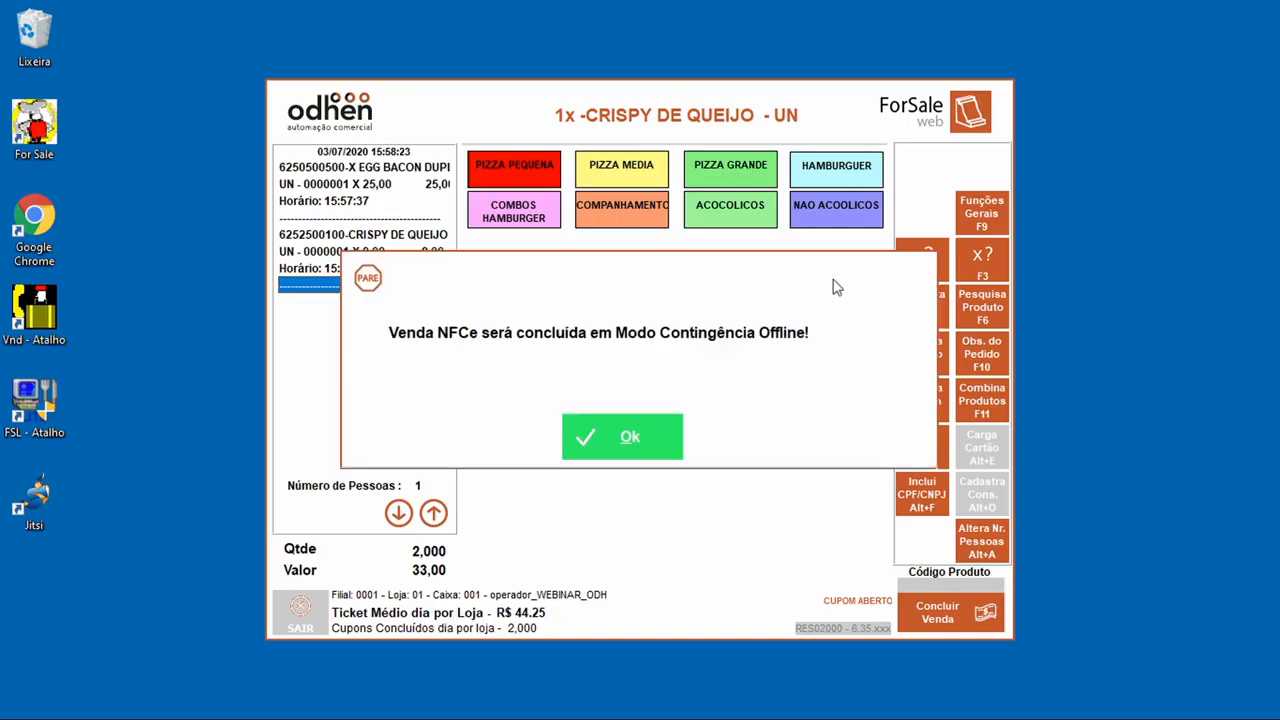
left_click(646, 458)
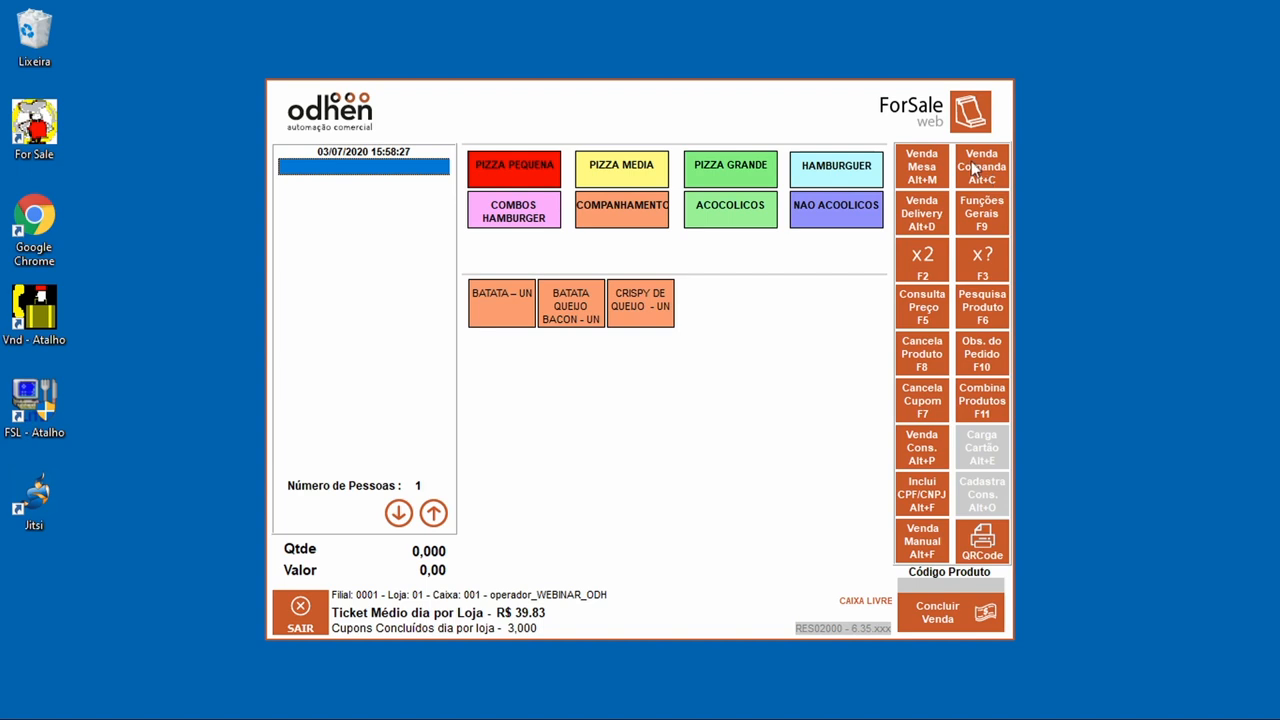
Step: Open comanda 10 in Venda Comanda and assign it to waiter 9999
left_click(988, 176)
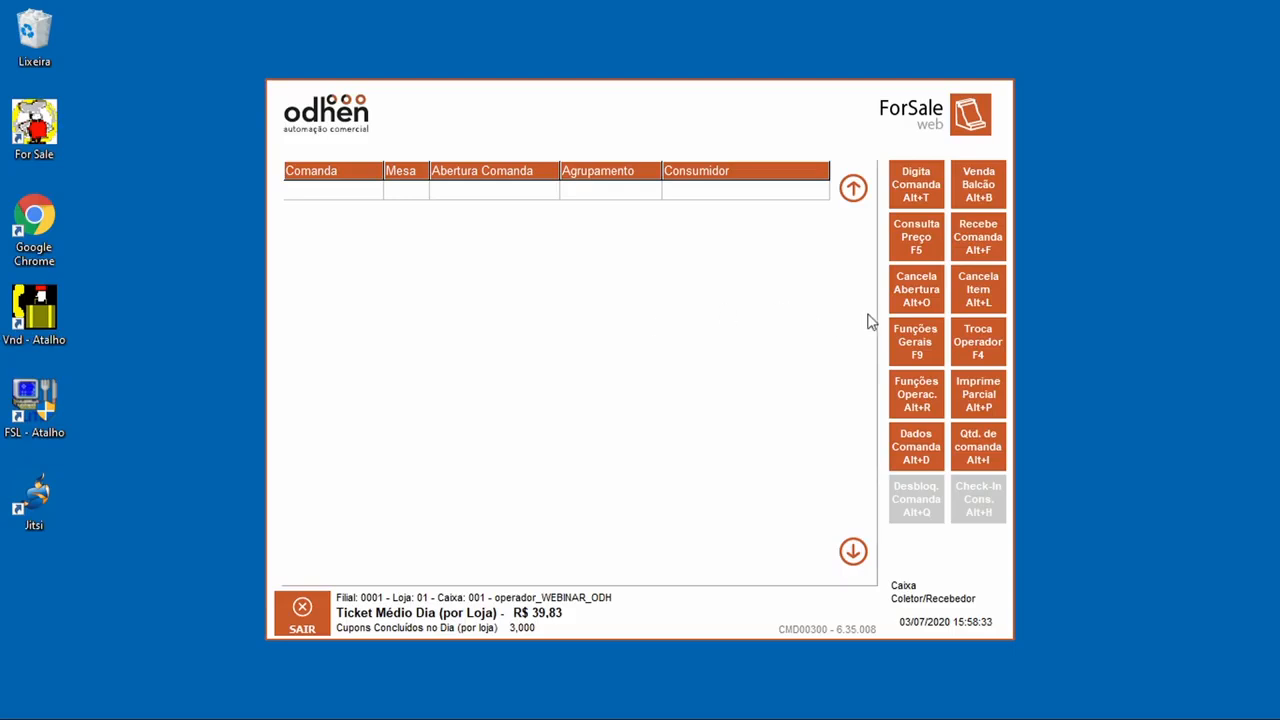
left_click(923, 200)
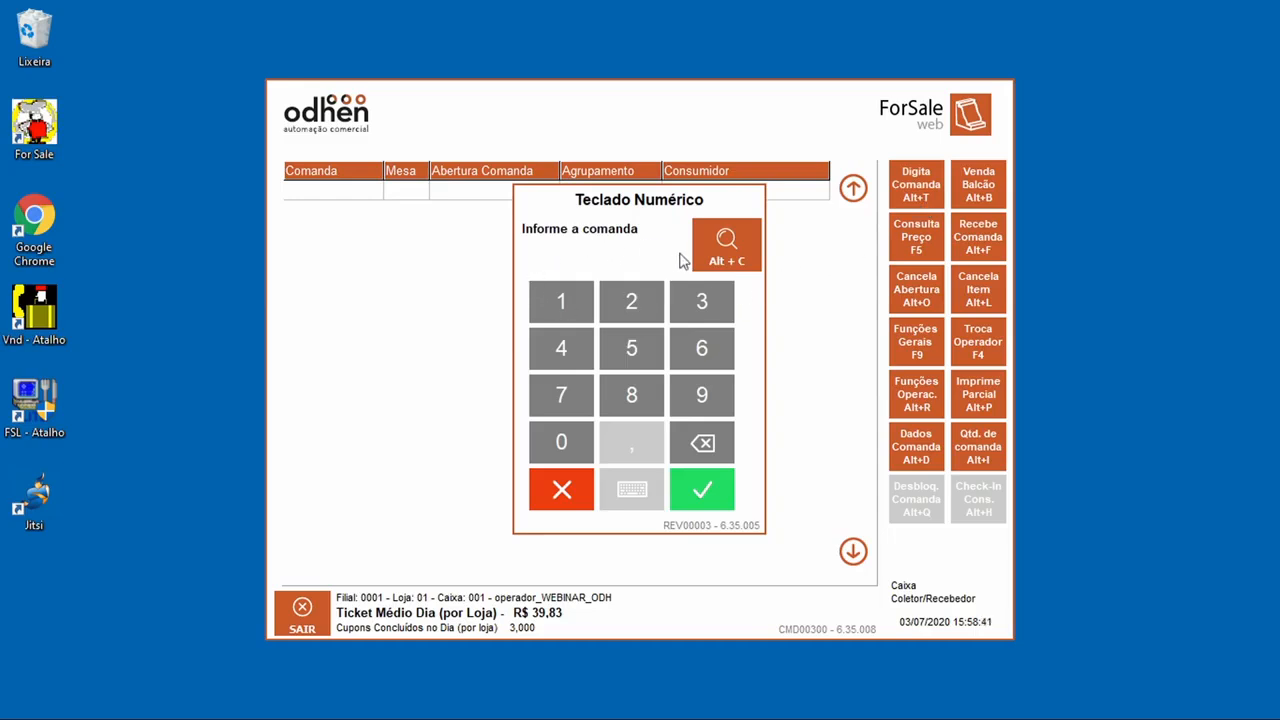
left_click(708, 505)
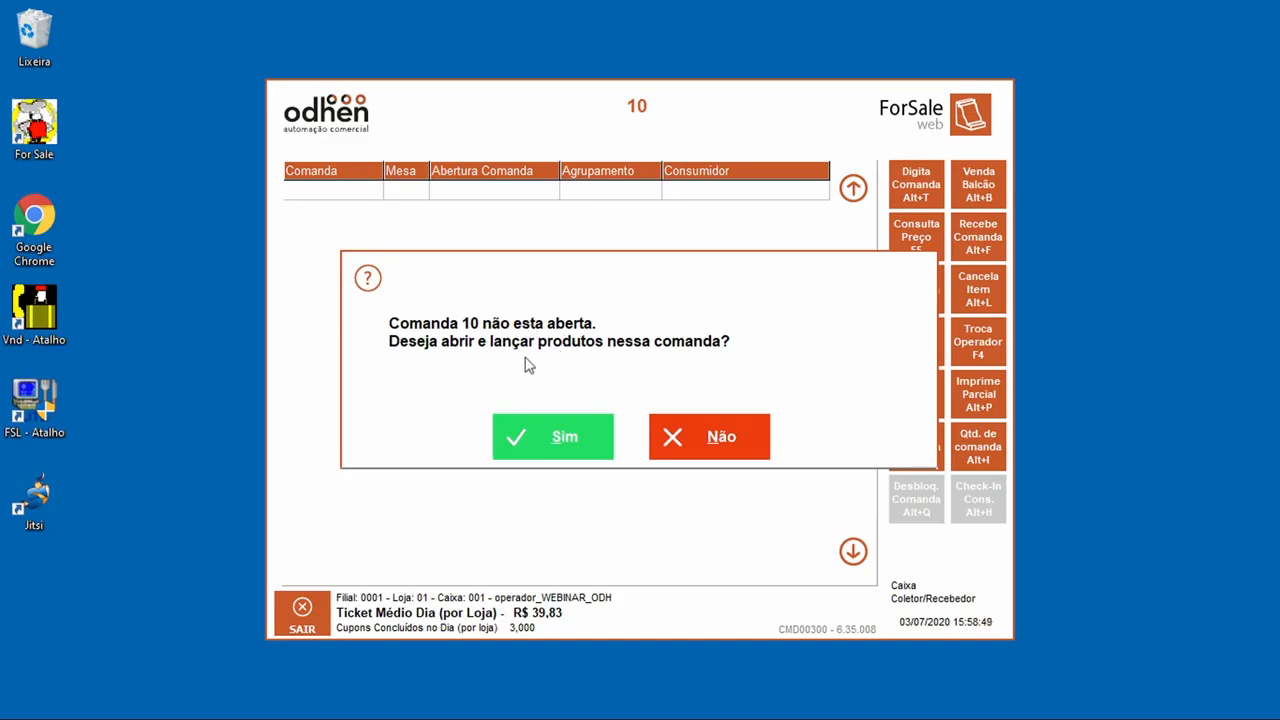
left_click(592, 434)
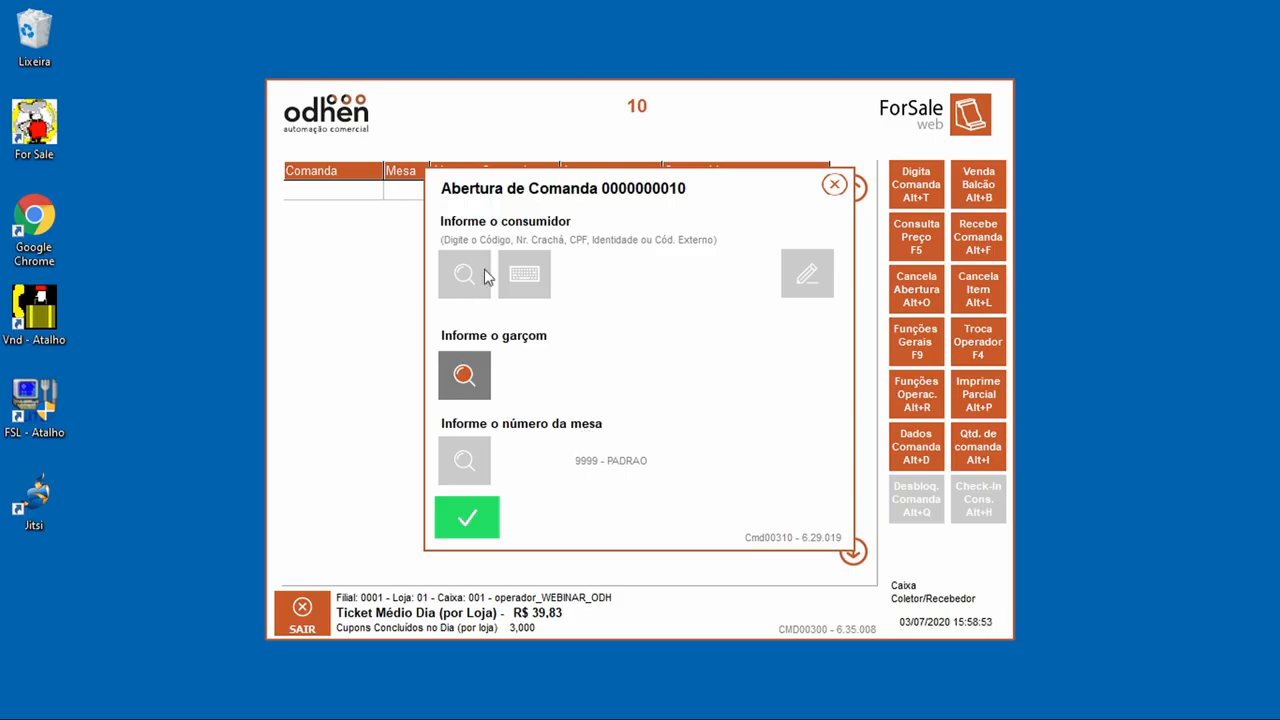
left_click(466, 372)
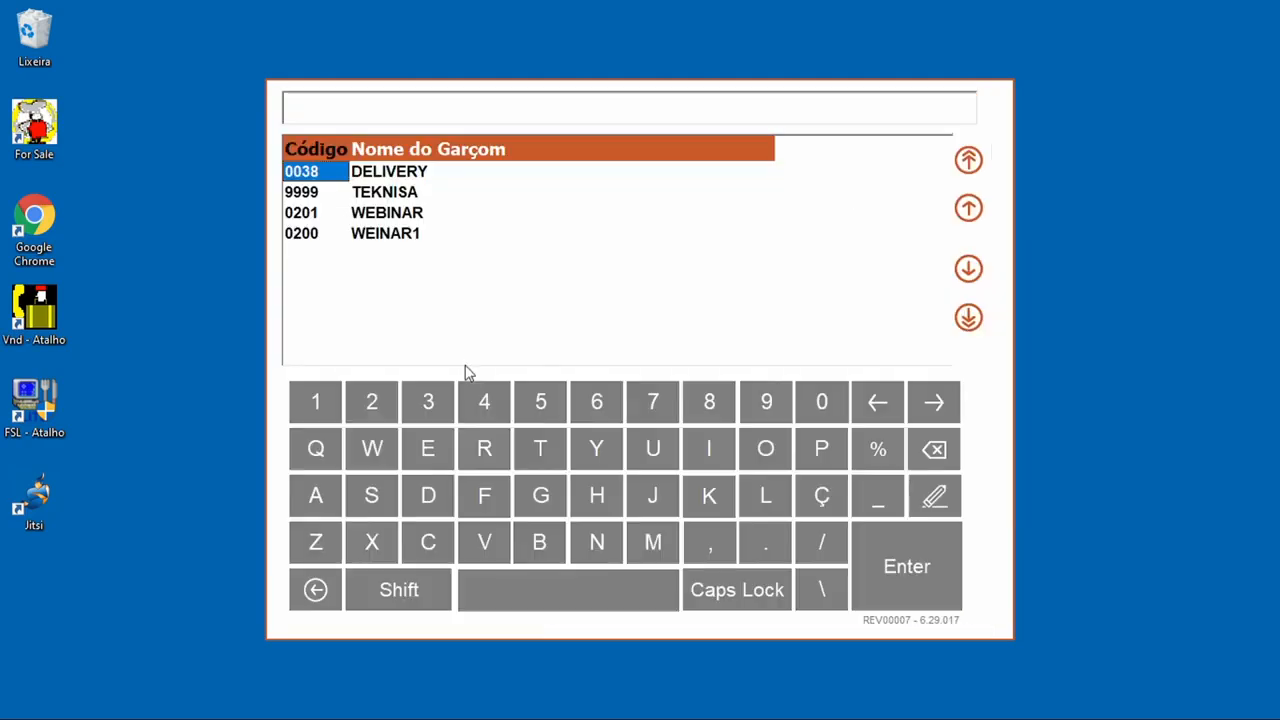
left_click(408, 194)
left_click(897, 547)
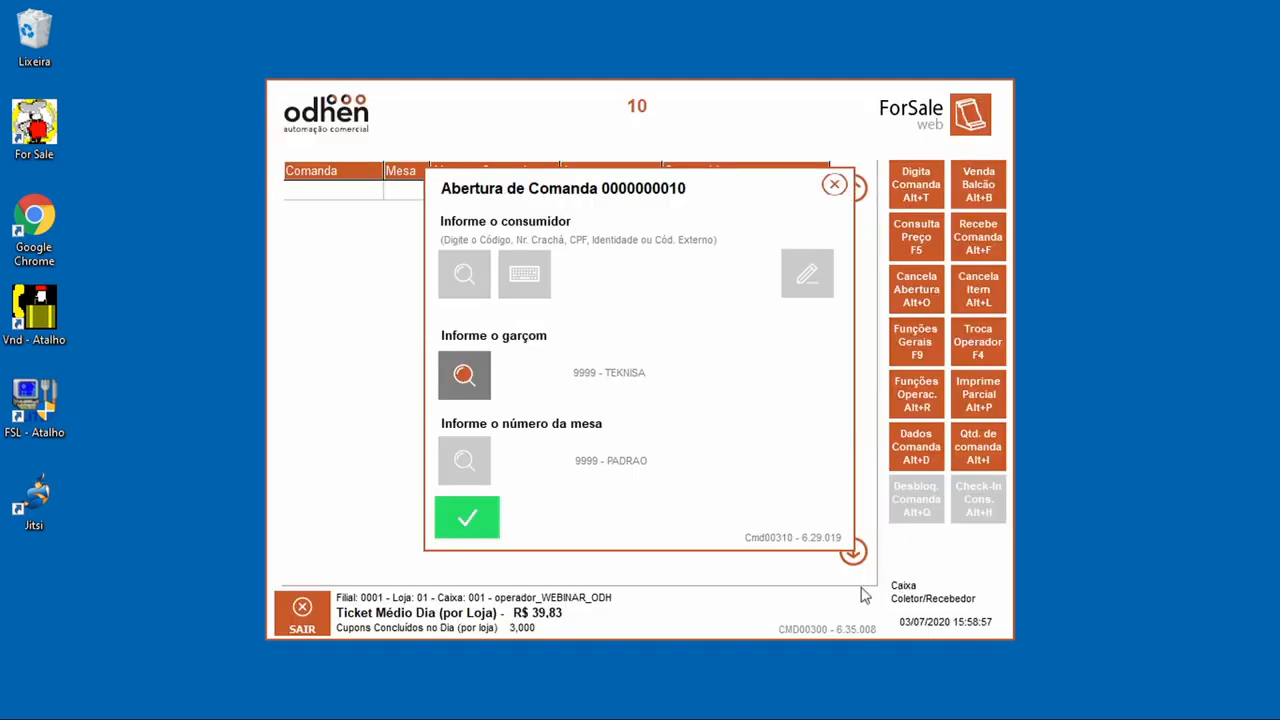
left_click(464, 538)
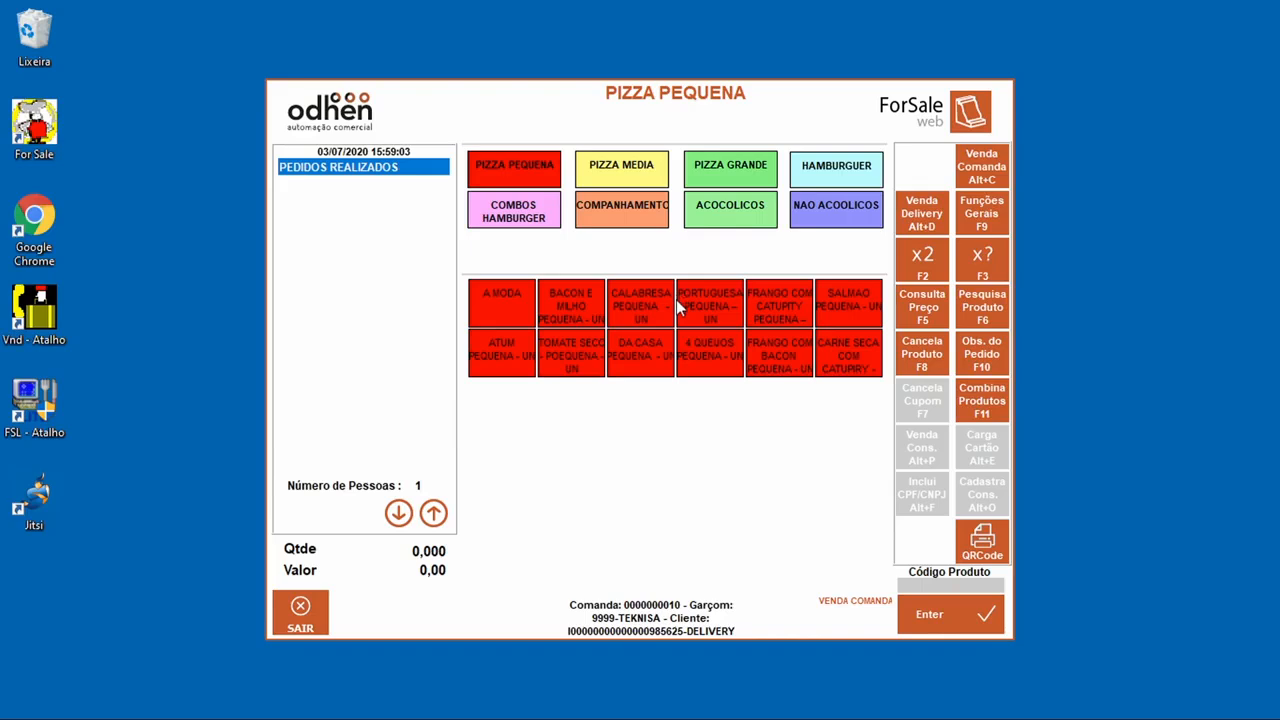
Step: Order a small A Moda pizza, a hamburger combo and a BUDWEISER LOGNECK, then conclude at 52,00
left_click(498, 306)
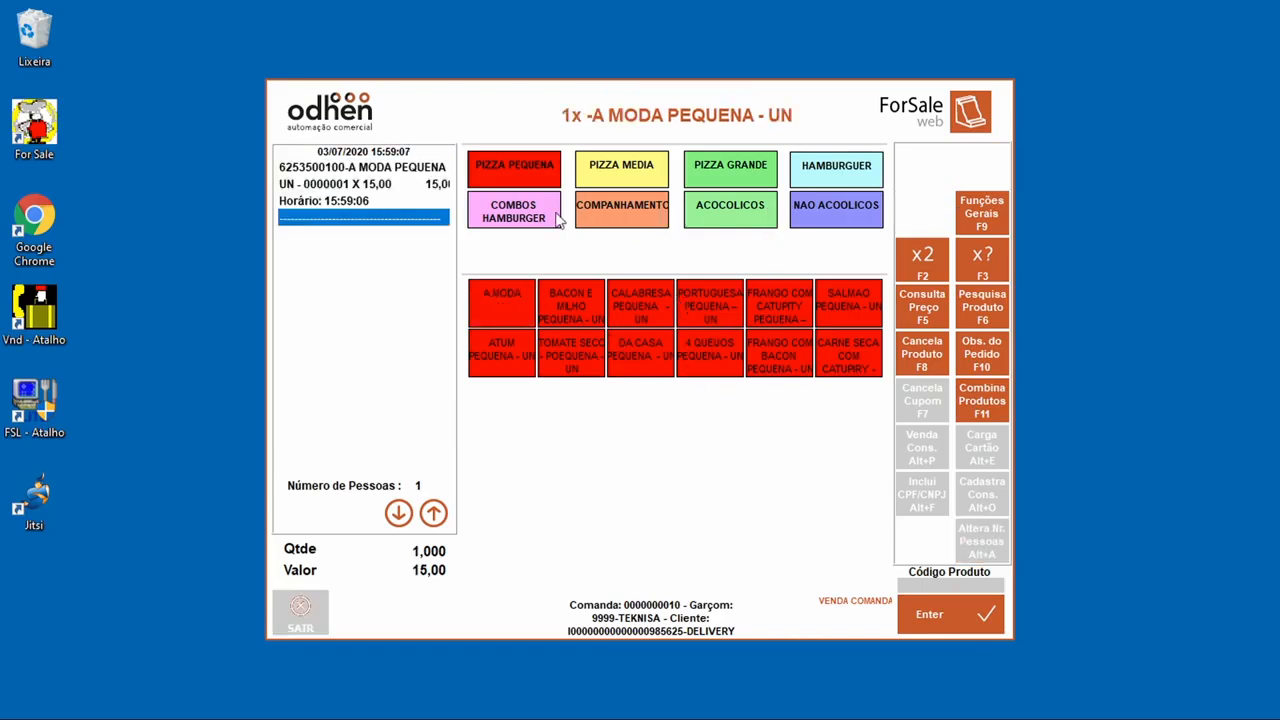
left_click(513, 212)
left_click(848, 305)
left_click(841, 169)
left_click(728, 215)
left_click(645, 312)
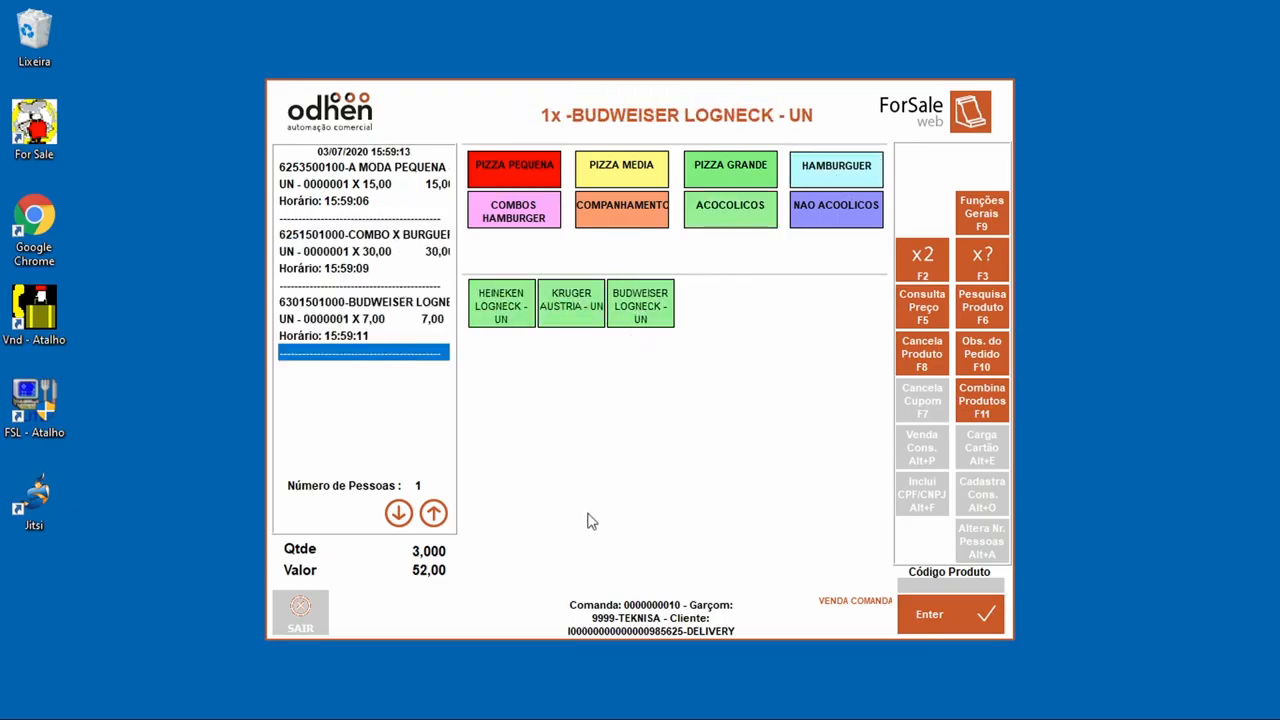
left_click(935, 614)
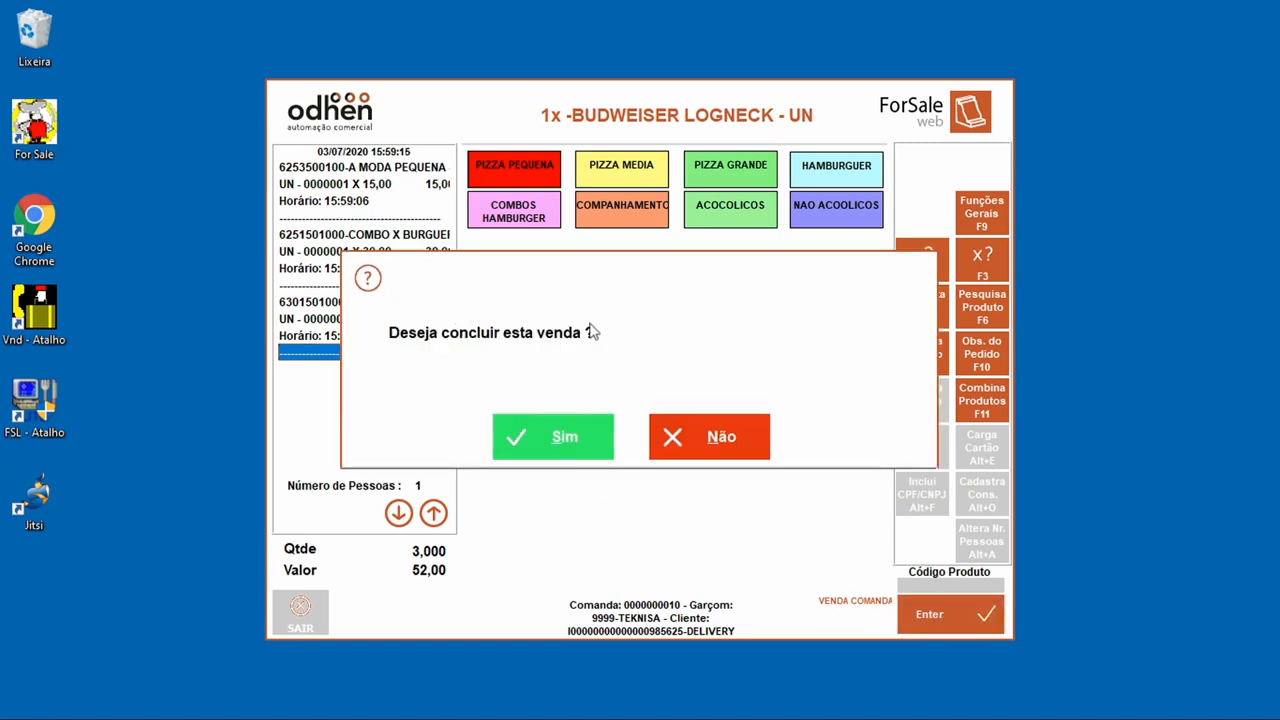
left_click(540, 448)
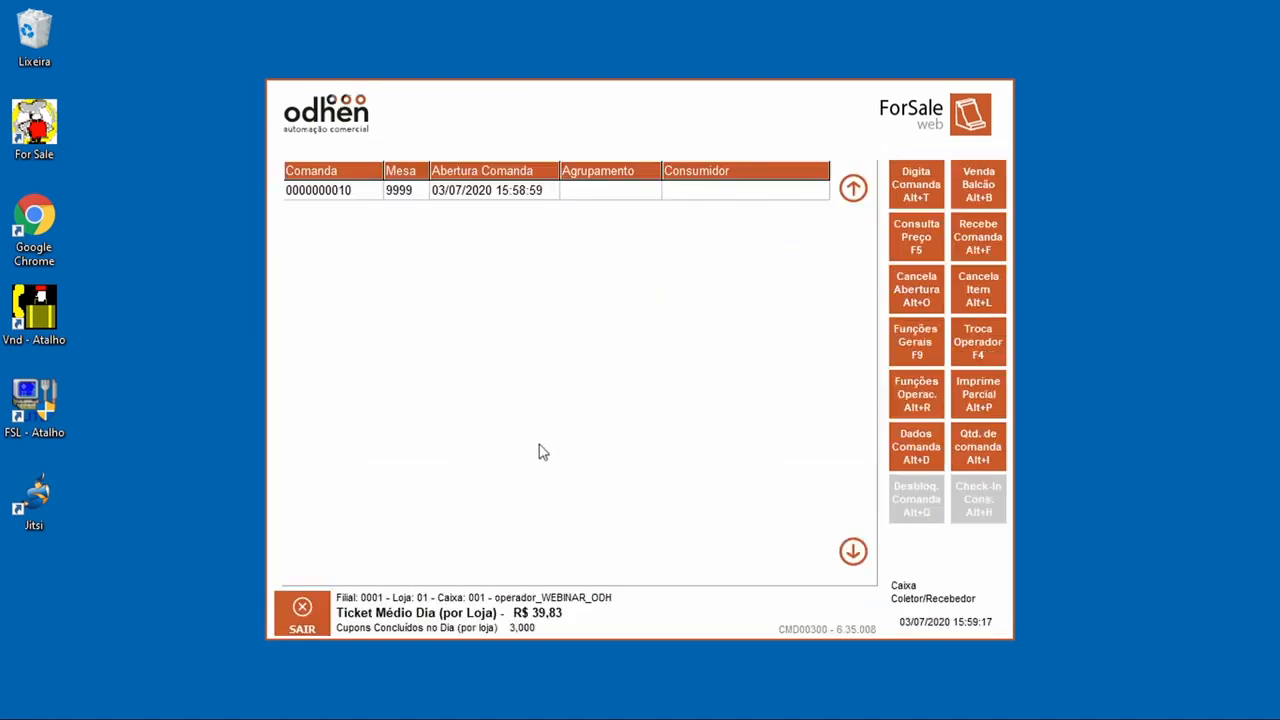
double_click(512, 196)
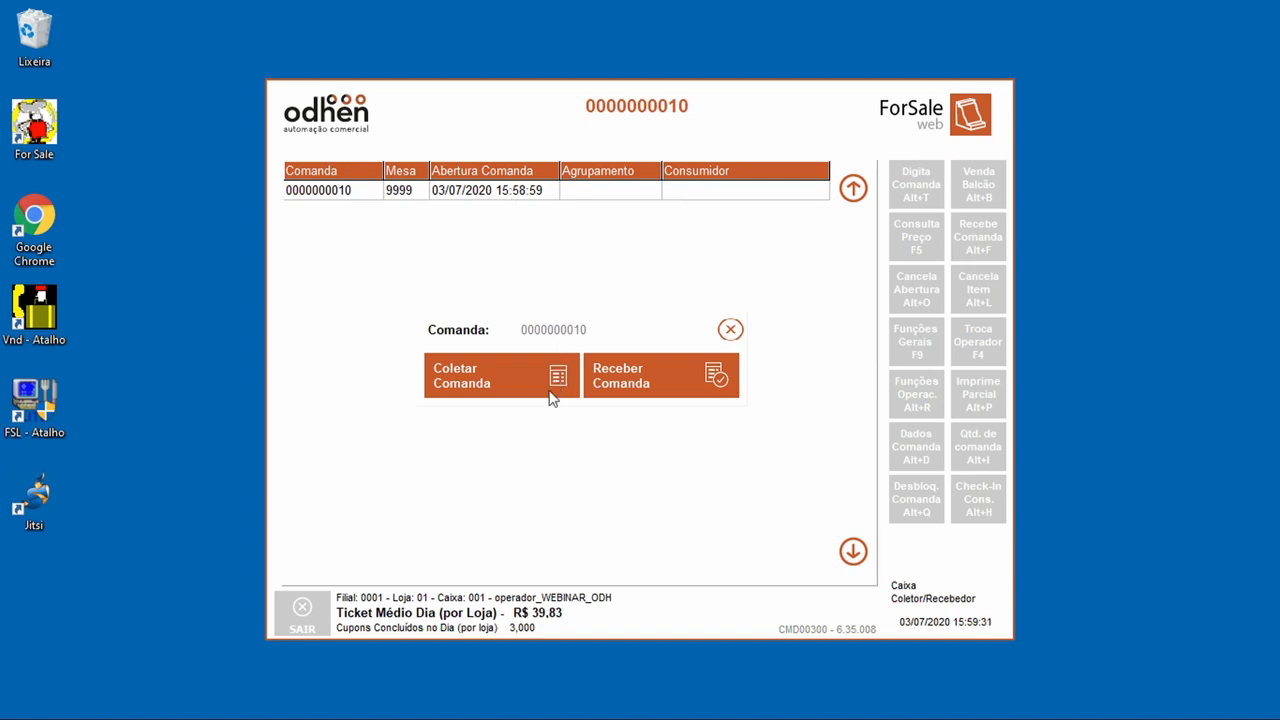
left_click(492, 388)
left_click(707, 396)
left_click(707, 396)
left_click(707, 396)
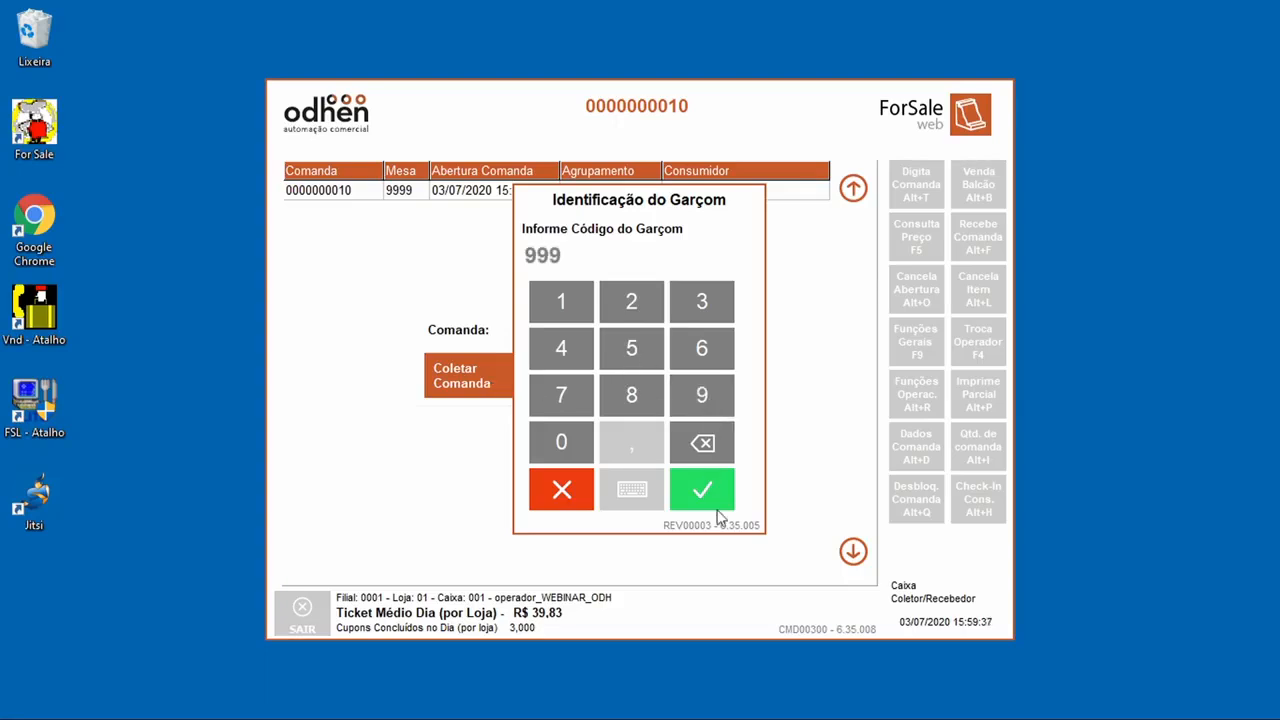
left_click(704, 397)
left_click(724, 489)
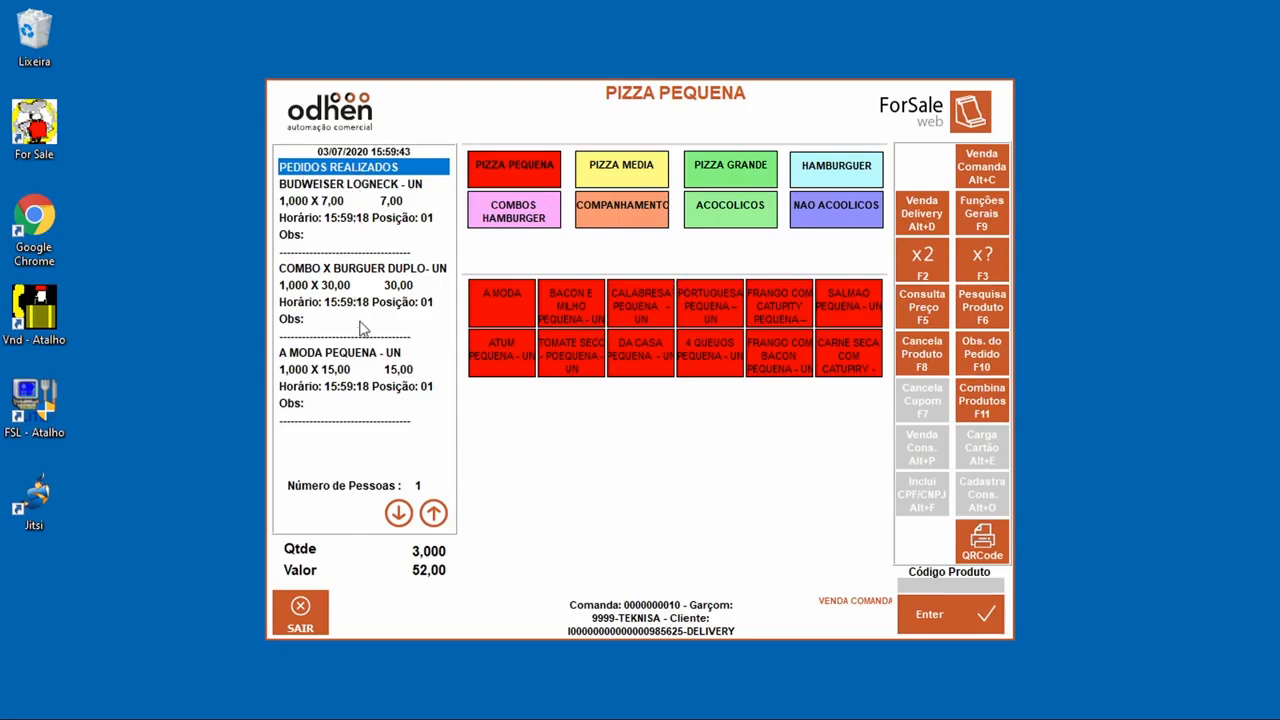
Step: Add one KRUGER AUSTRIA from ACOCOLICOS and conclude the order
left_click(694, 224)
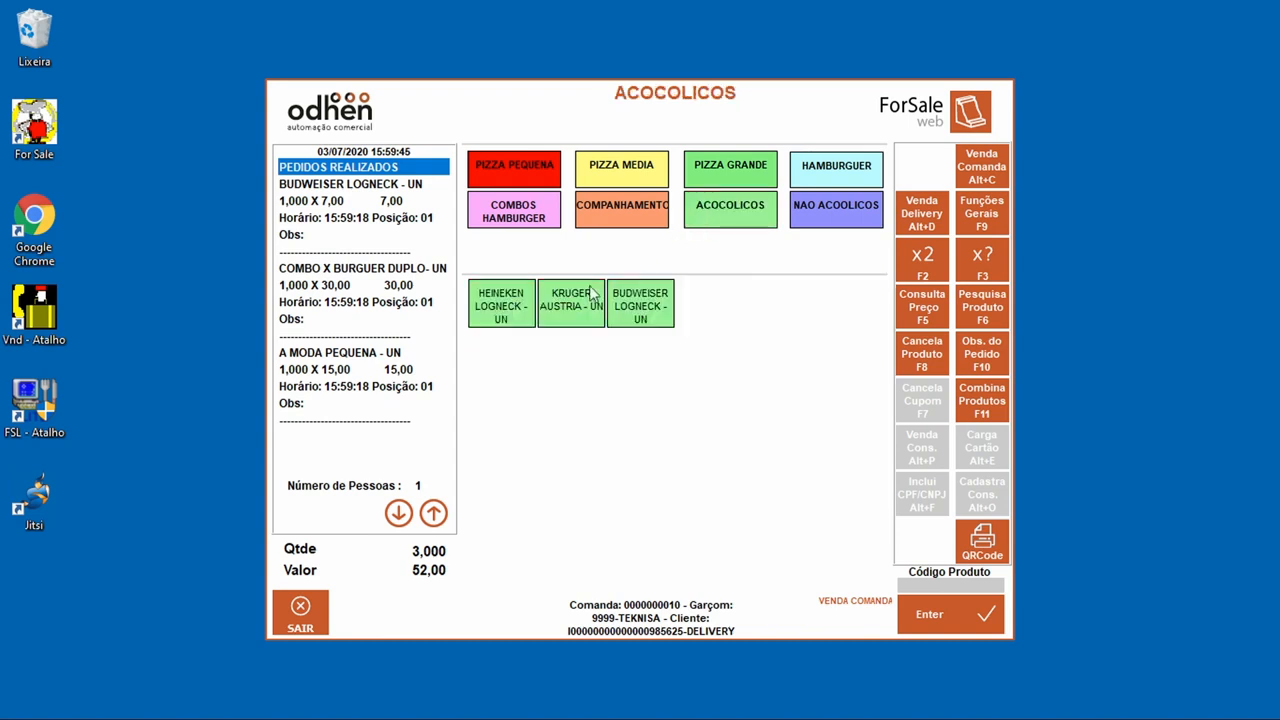
left_click(590, 292)
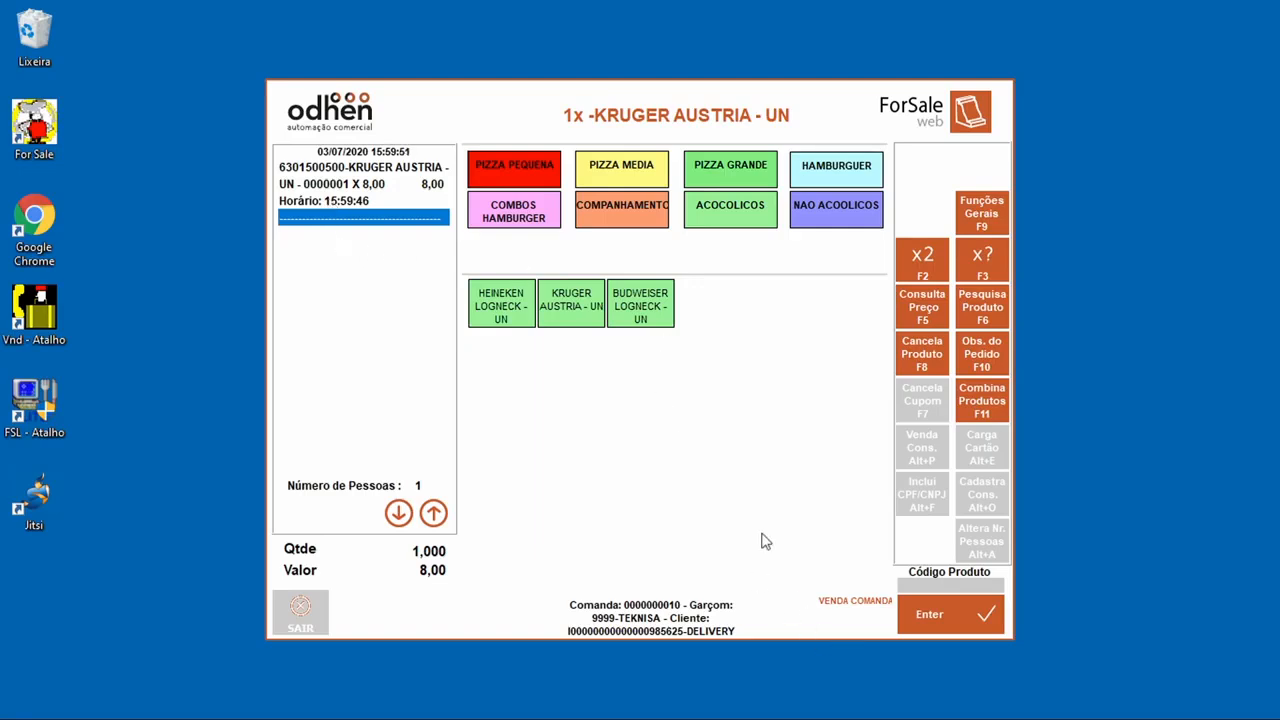
left_click(951, 626)
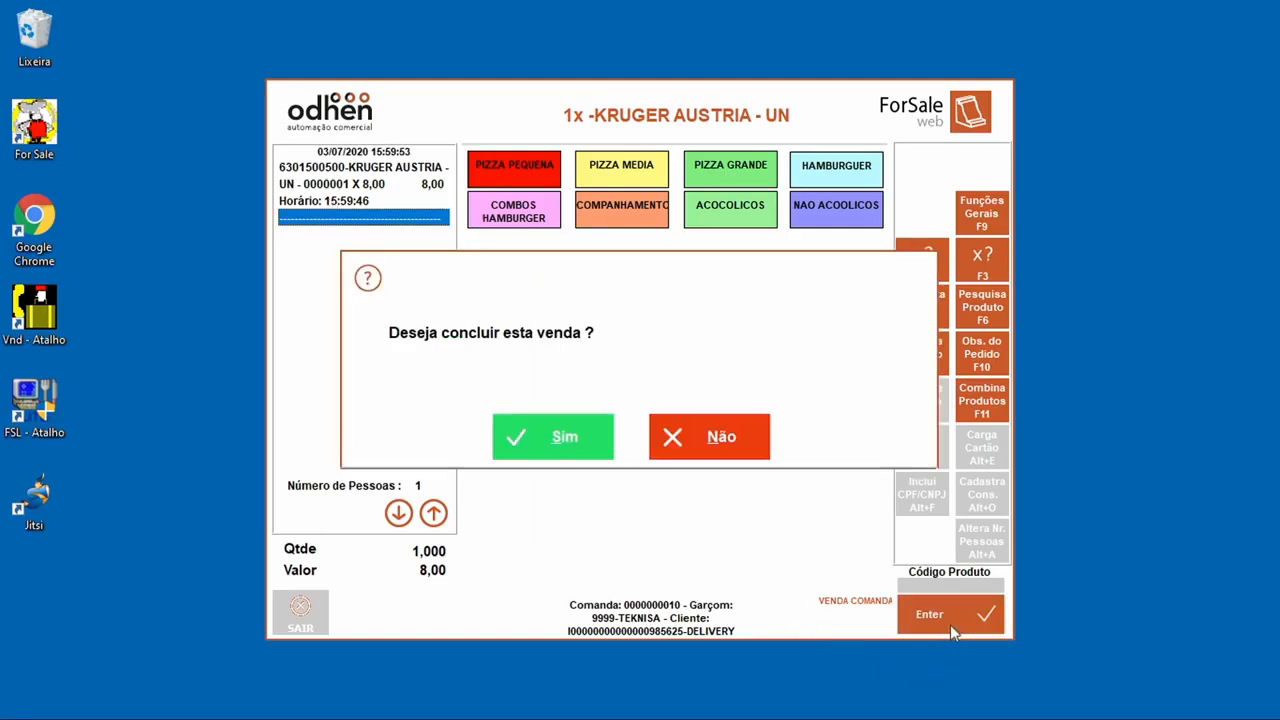
left_click(540, 435)
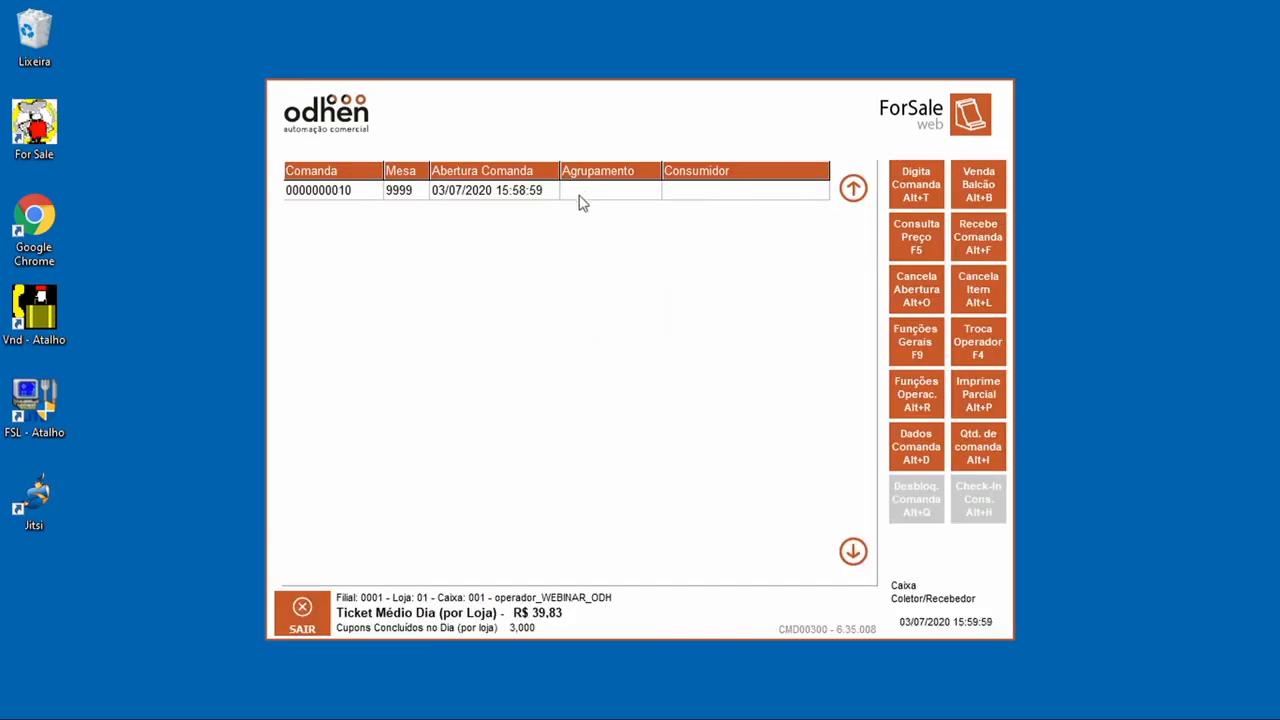
left_click(540, 192)
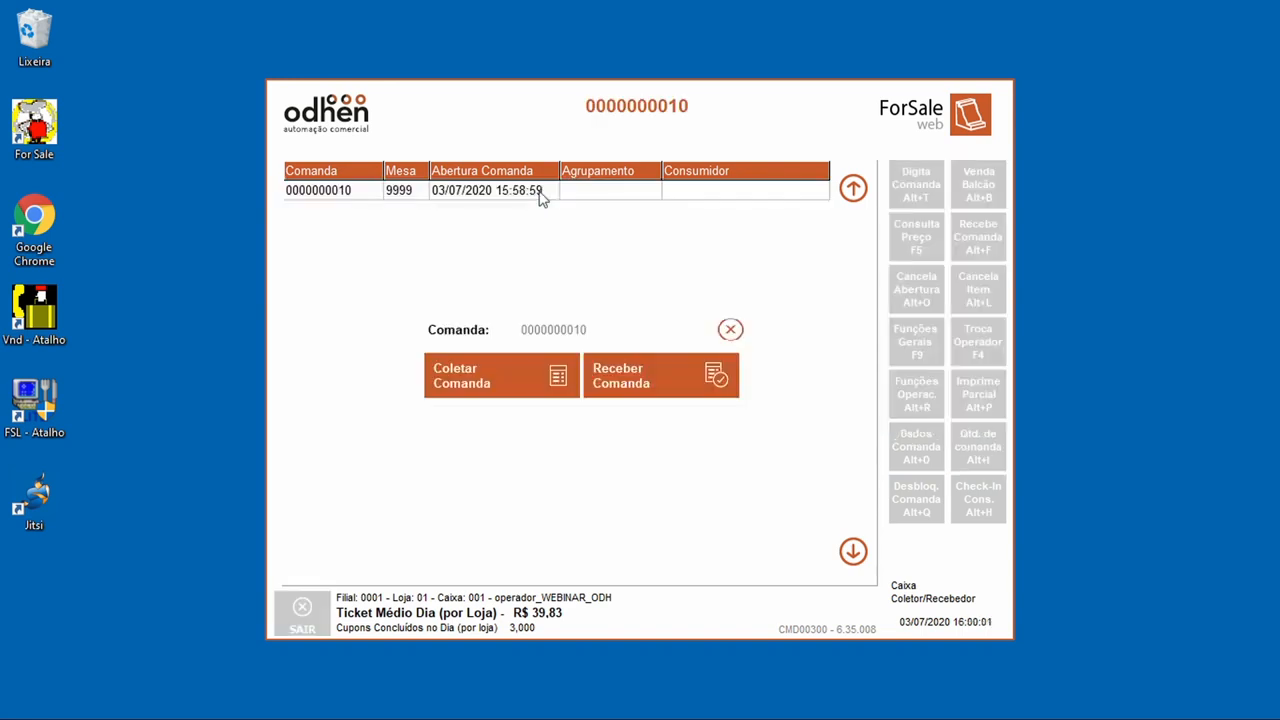
left_click(630, 375)
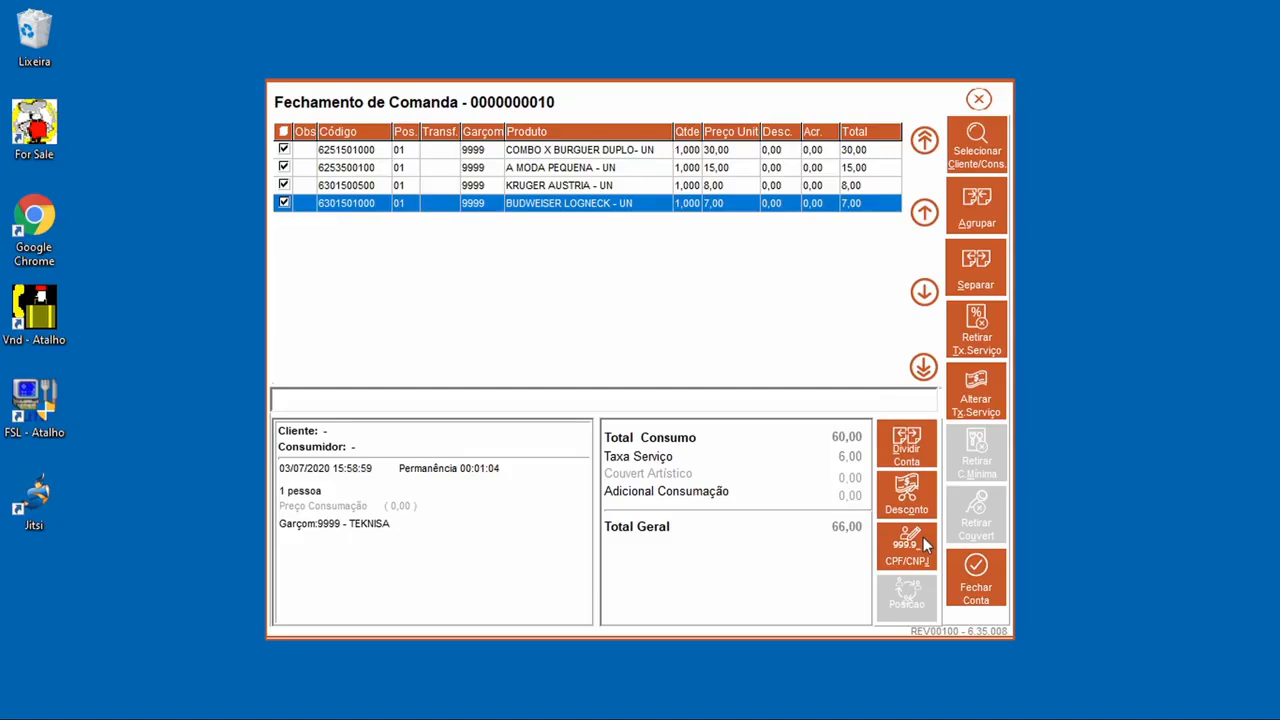
left_click(985, 585)
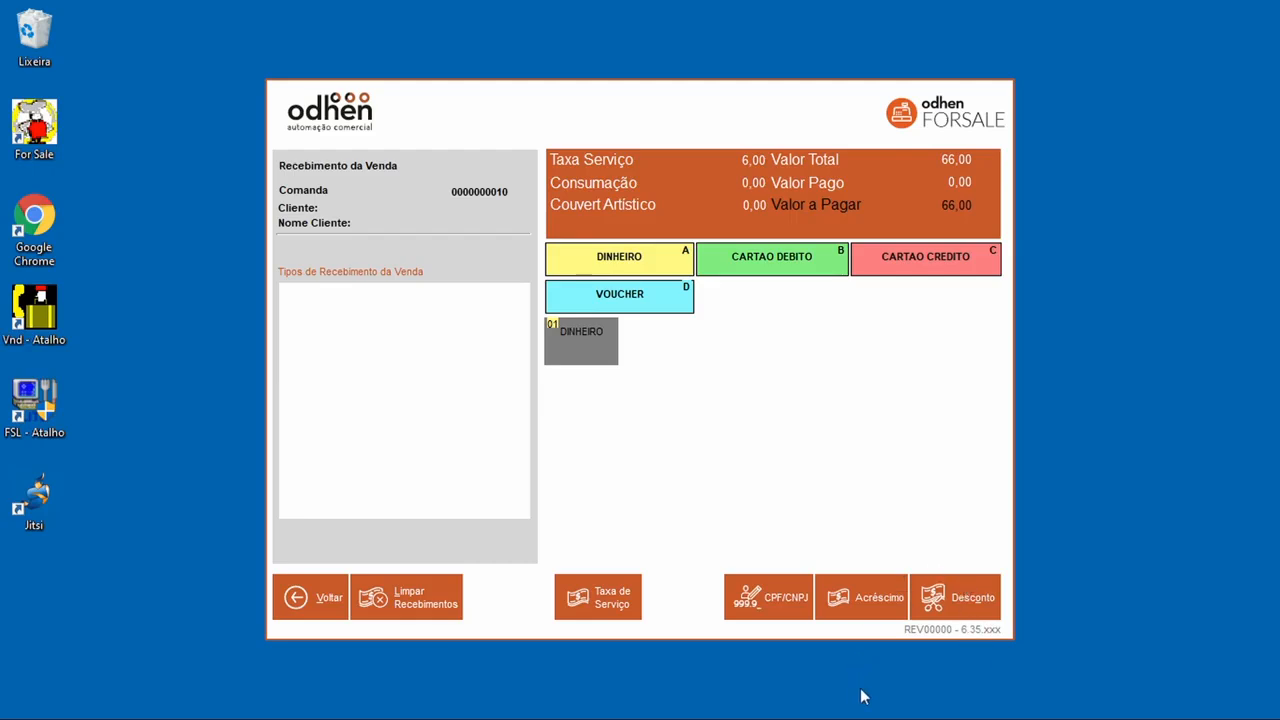
Step: Add a 1,00 surcharge to the comanda bill
left_click(875, 601)
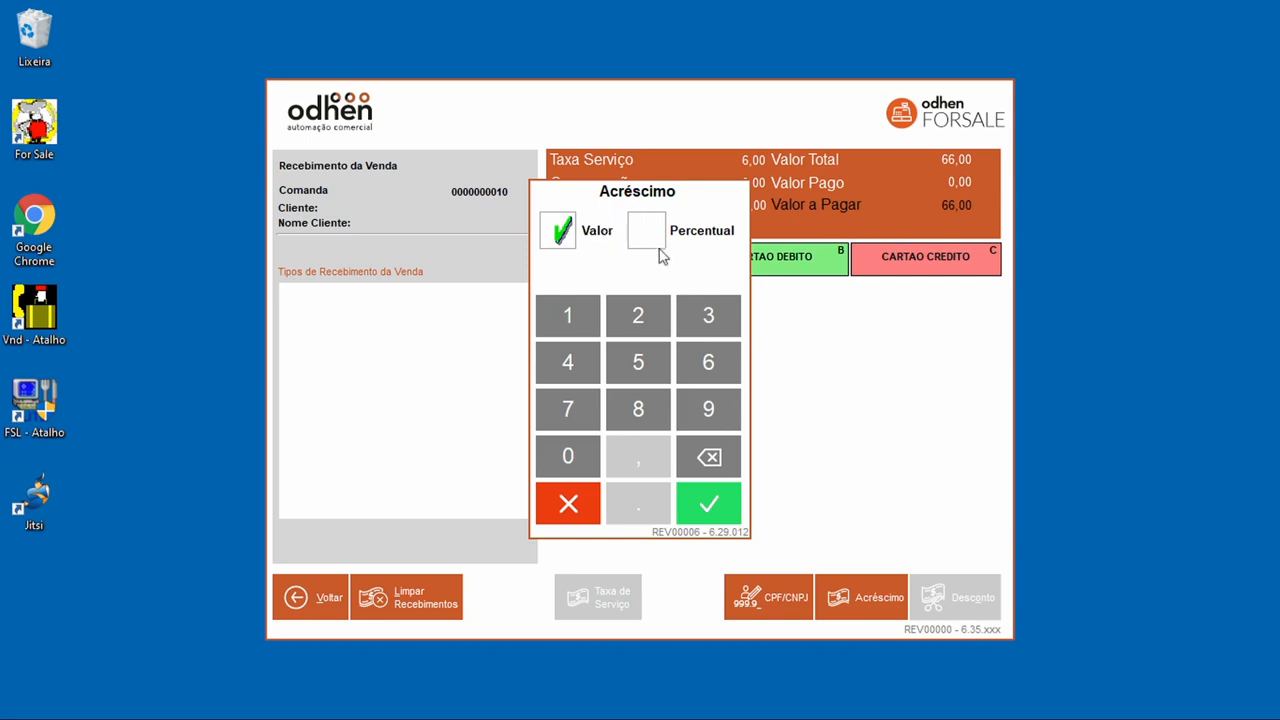
left_click(588, 316)
left_click(564, 457)
left_click(564, 457)
left_click(708, 520)
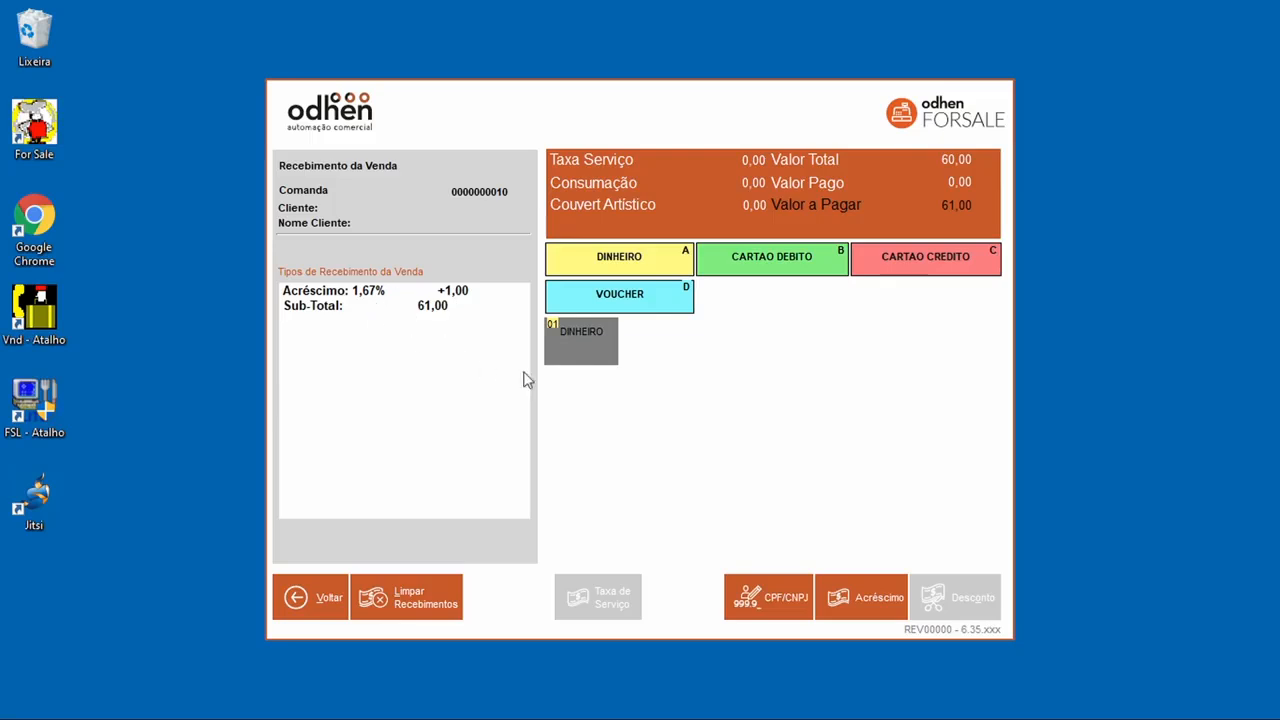
Step: Pay 61,00 in cash, finalize the sale and acknowledge the contingency notice
left_click(594, 346)
left_click(860, 420)
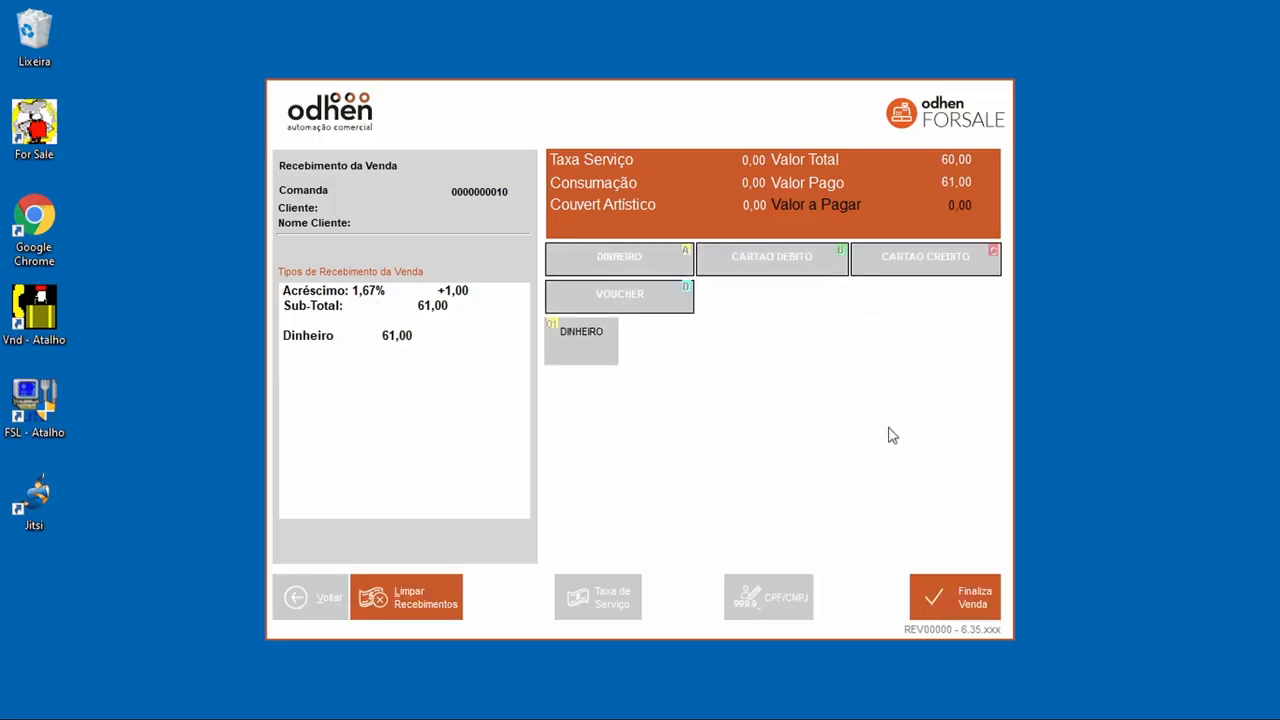
left_click(958, 604)
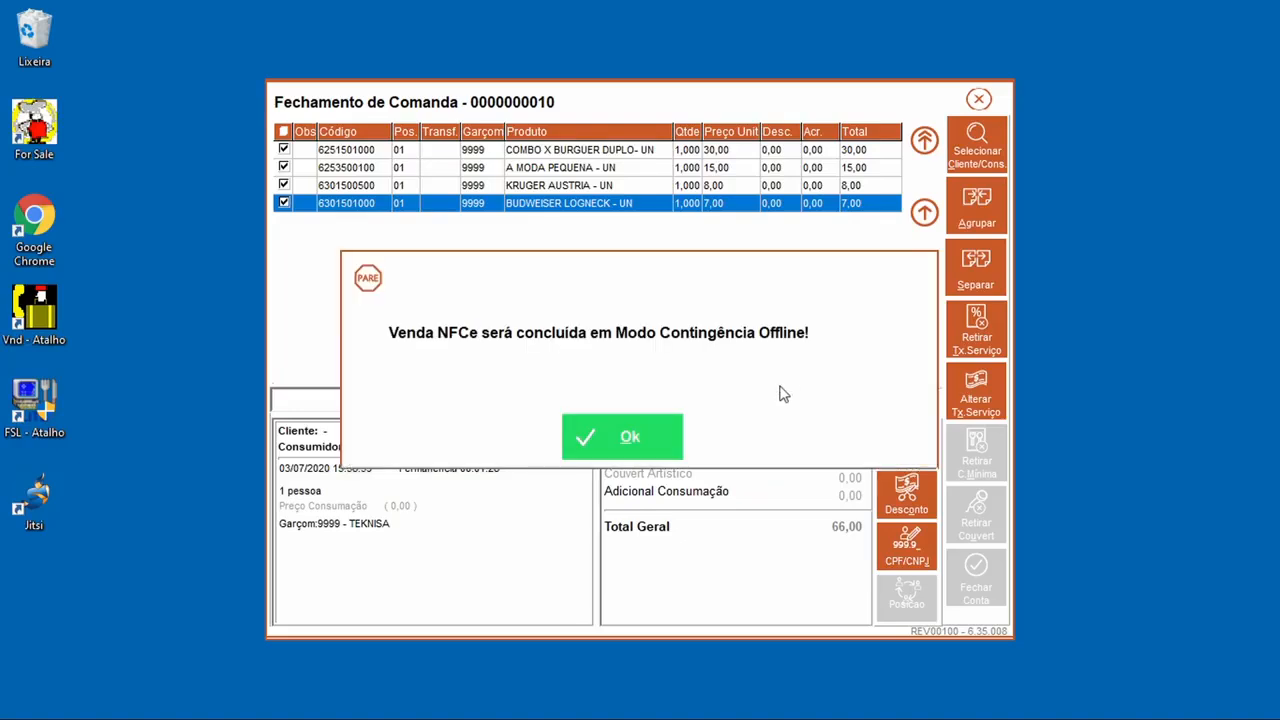
left_click(650, 420)
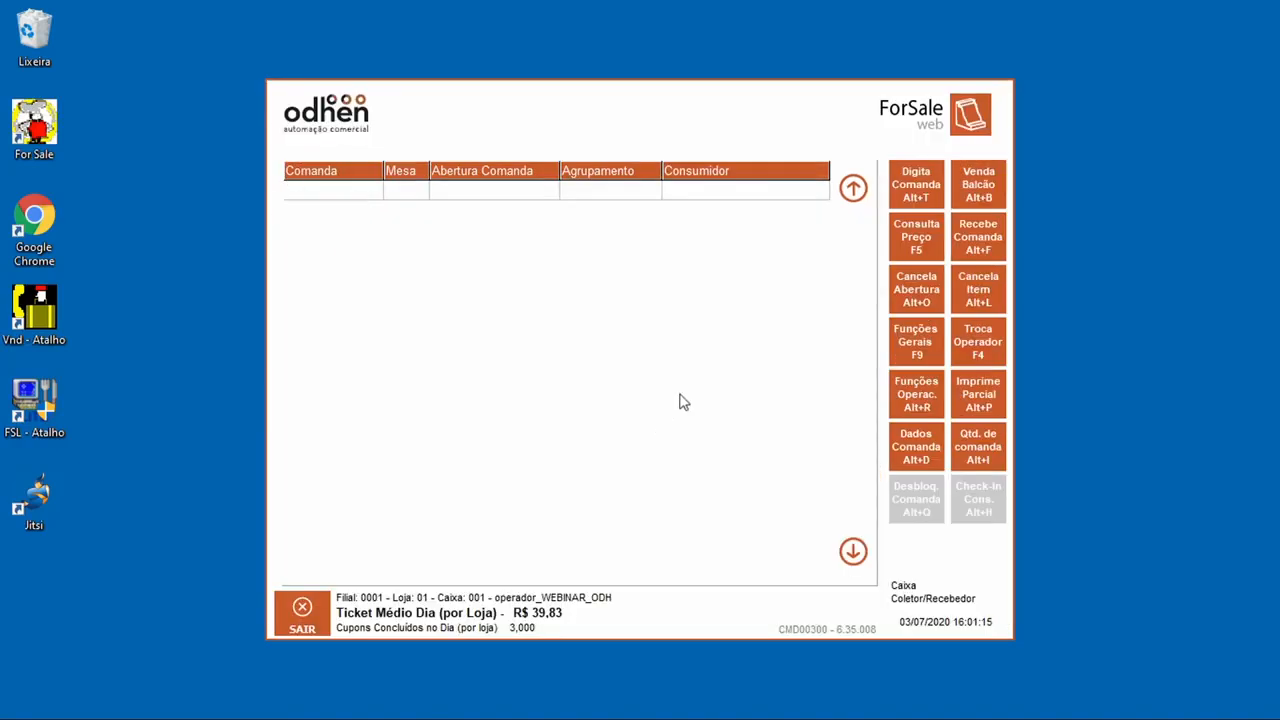
Step: Open new comanda 20 and assign it to waiter 9999
left_click(928, 200)
left_click(630, 312)
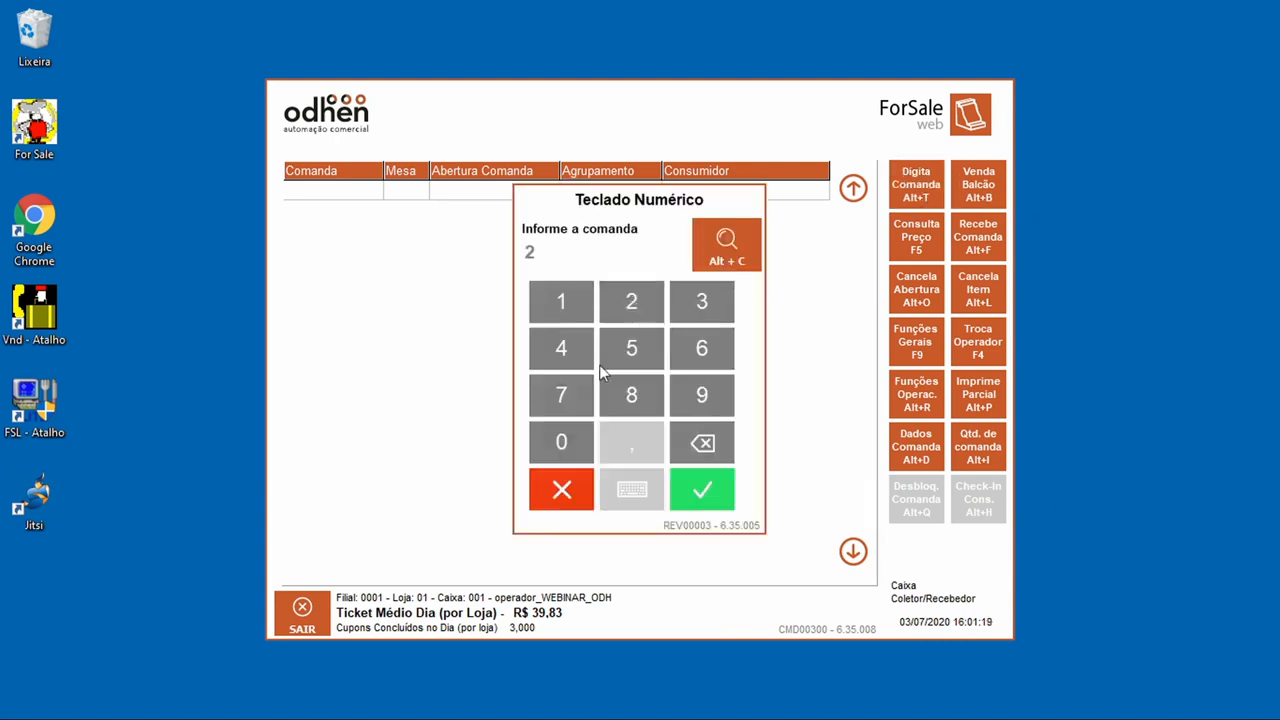
left_click(578, 438)
left_click(716, 508)
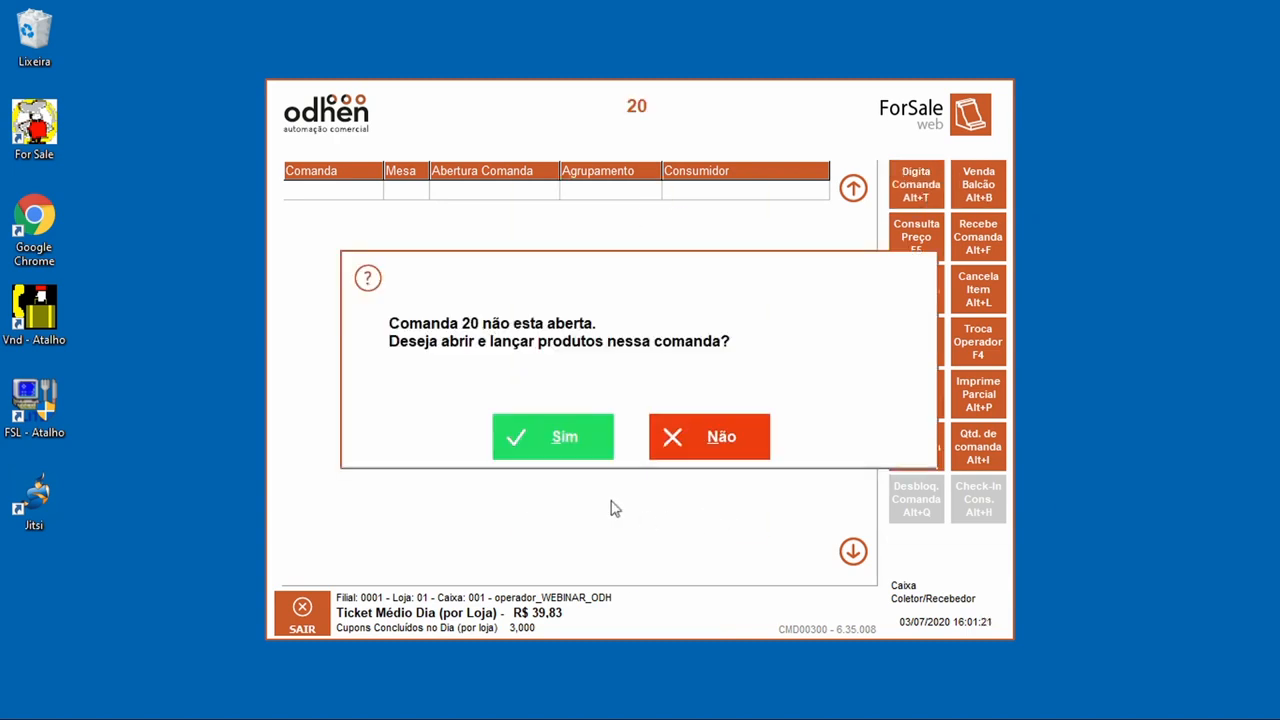
left_click(537, 449)
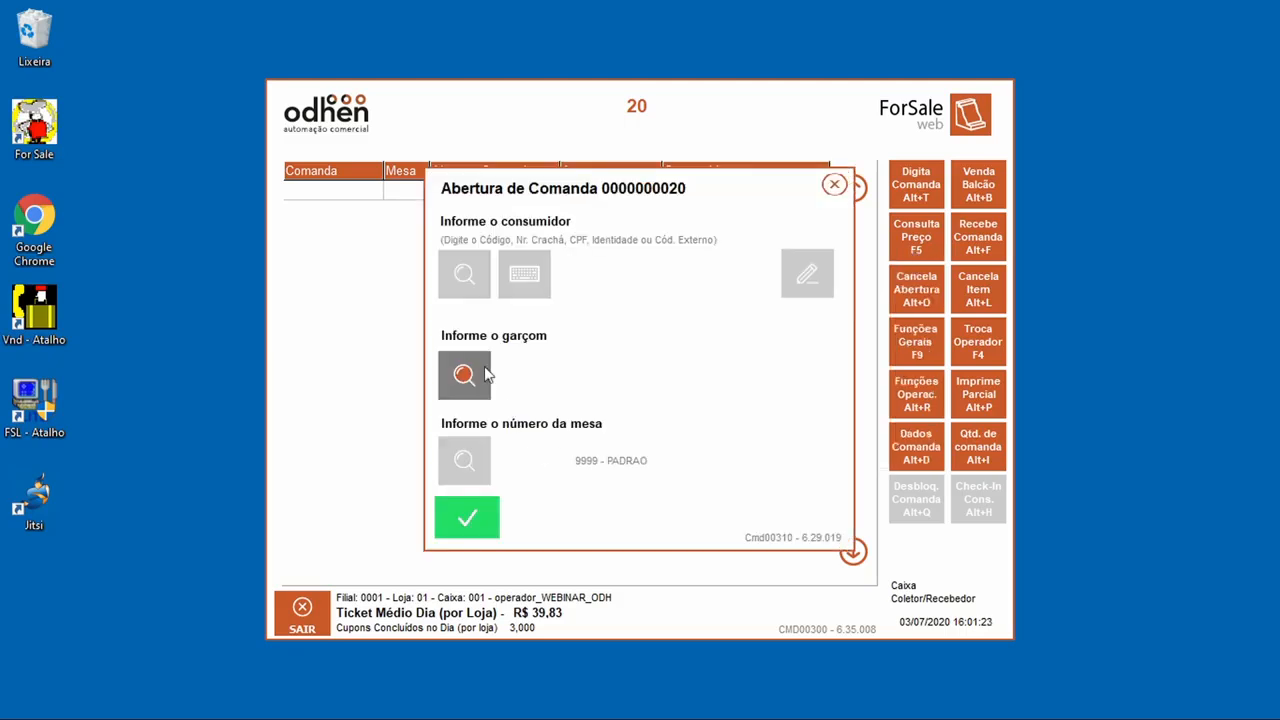
left_click(490, 372)
left_click(433, 210)
left_click(433, 196)
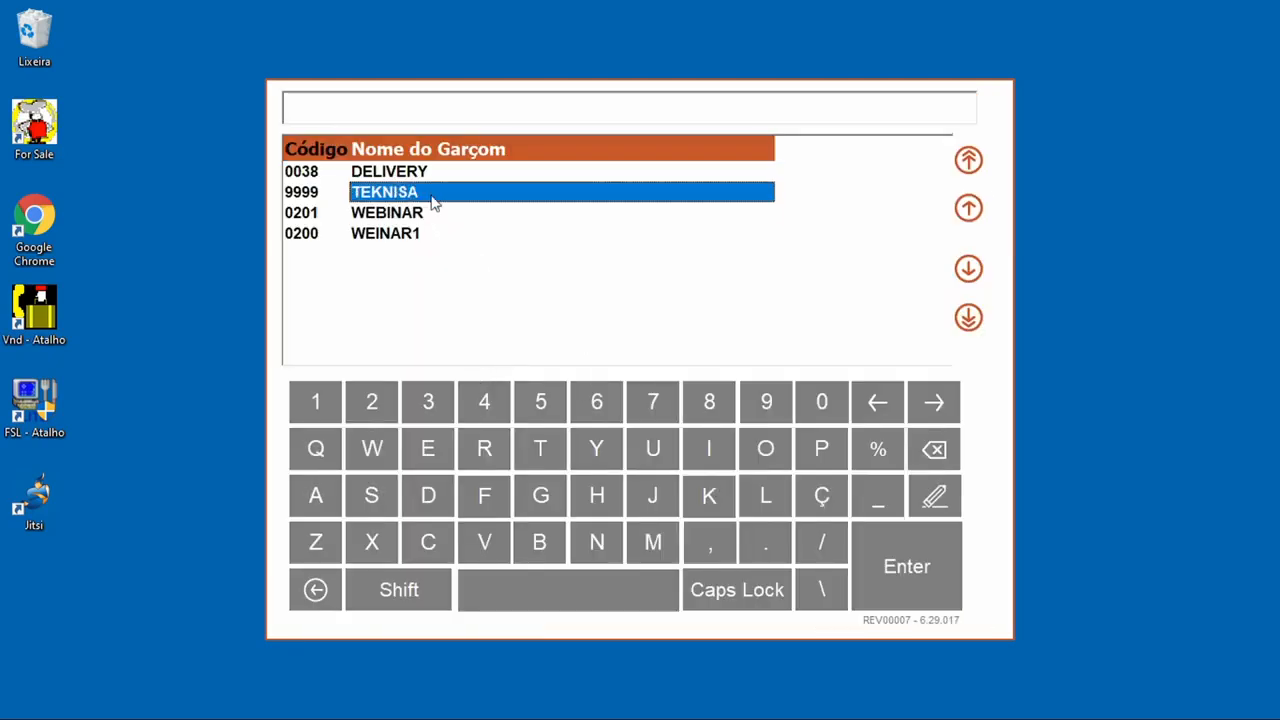
left_click(958, 584)
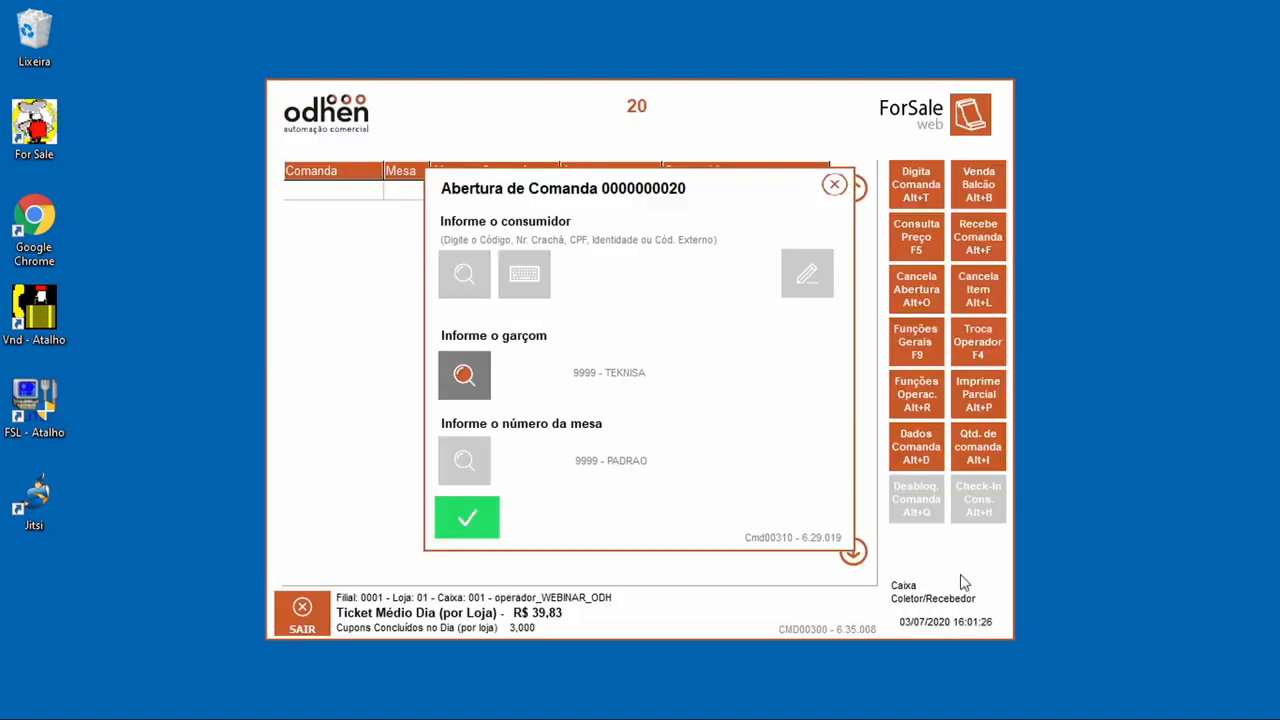
left_click(466, 522)
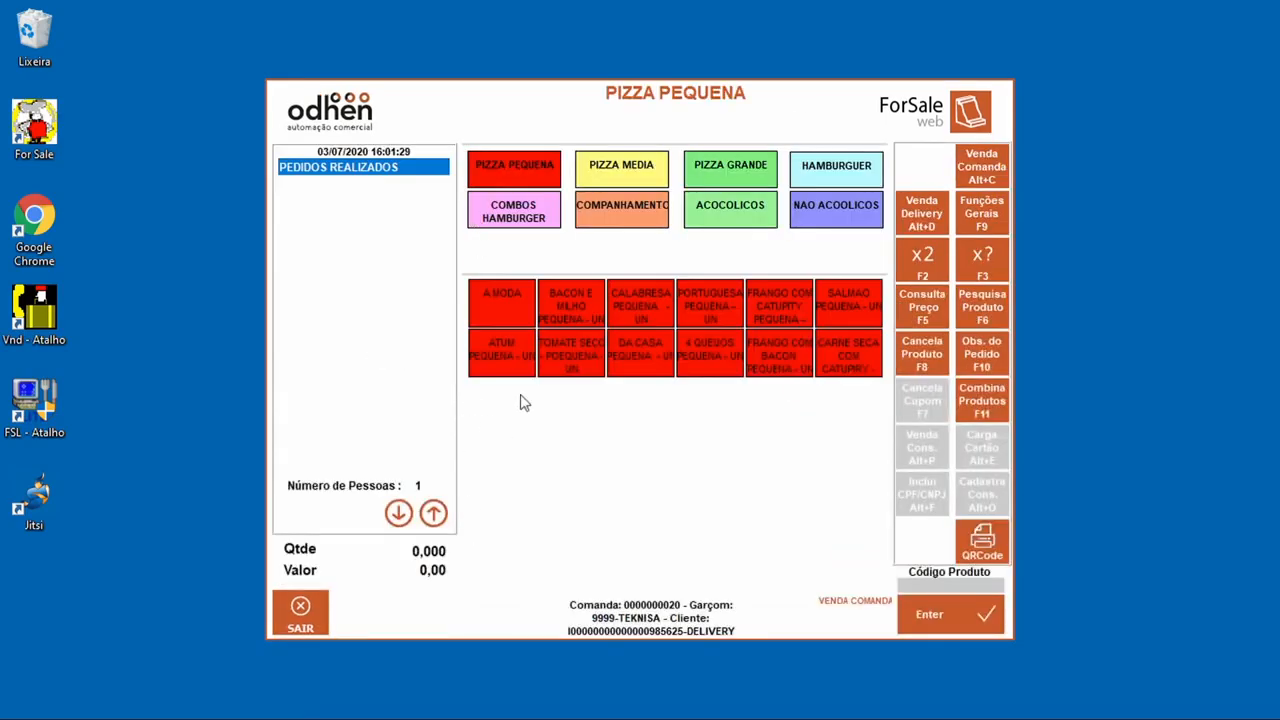
Step: Add an A MODA PEQUENA pizza, then cancel it via Cancela Produto
left_click(506, 302)
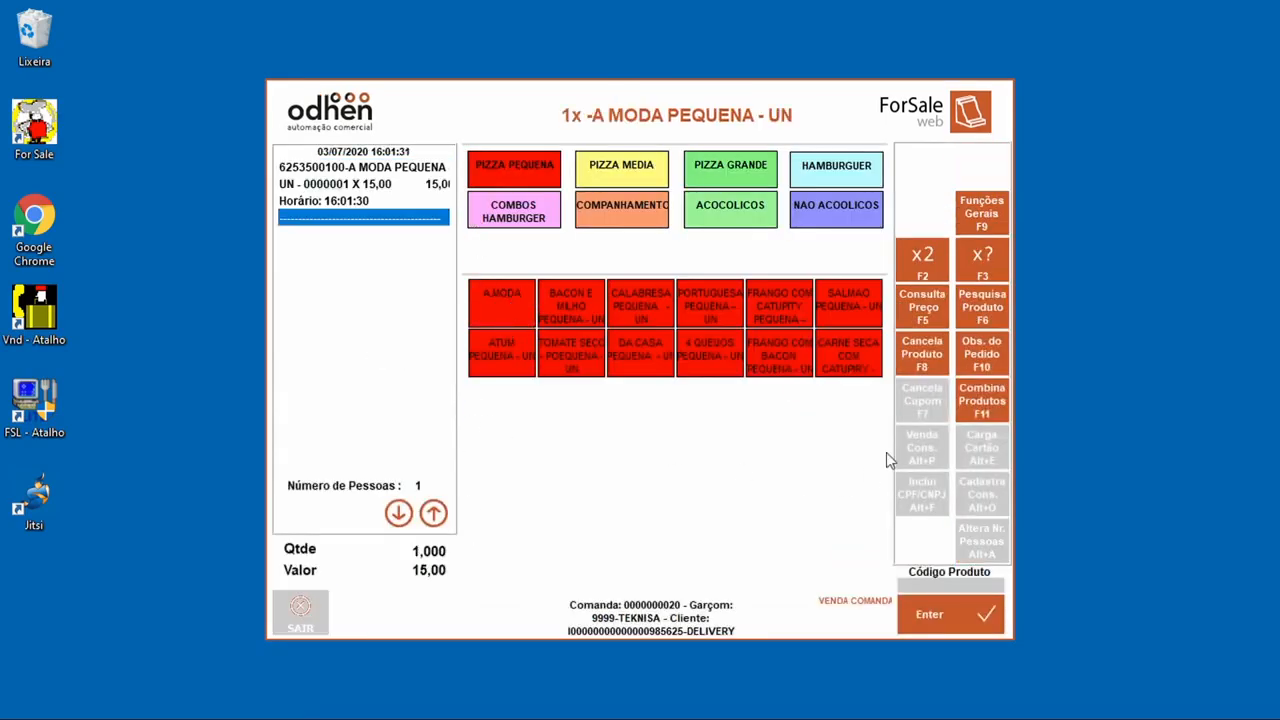
left_click(922, 355)
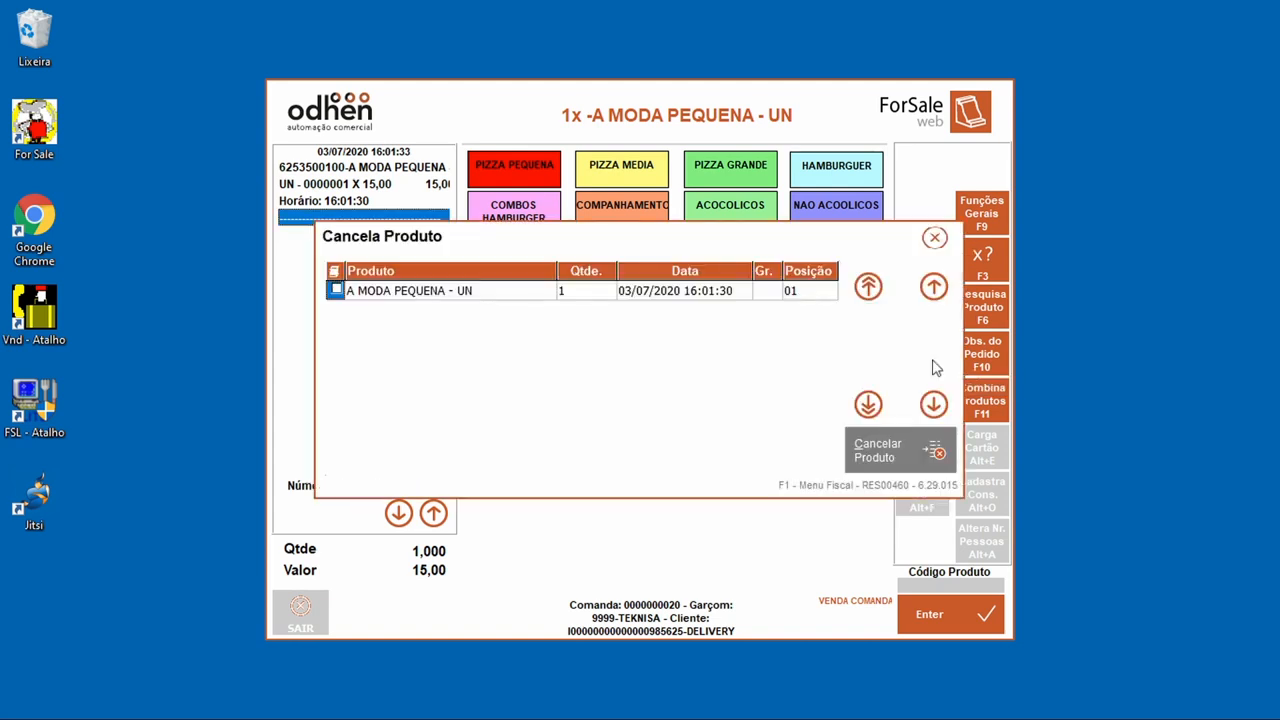
left_click(352, 291)
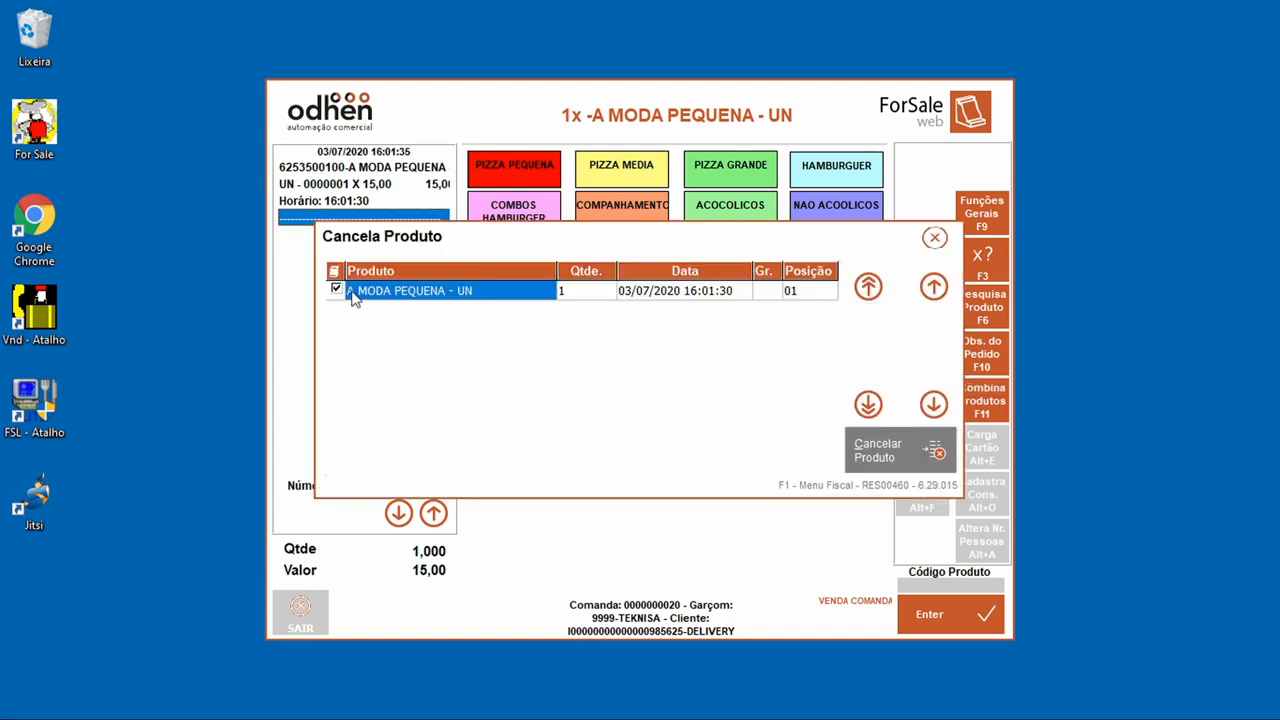
left_click(950, 454)
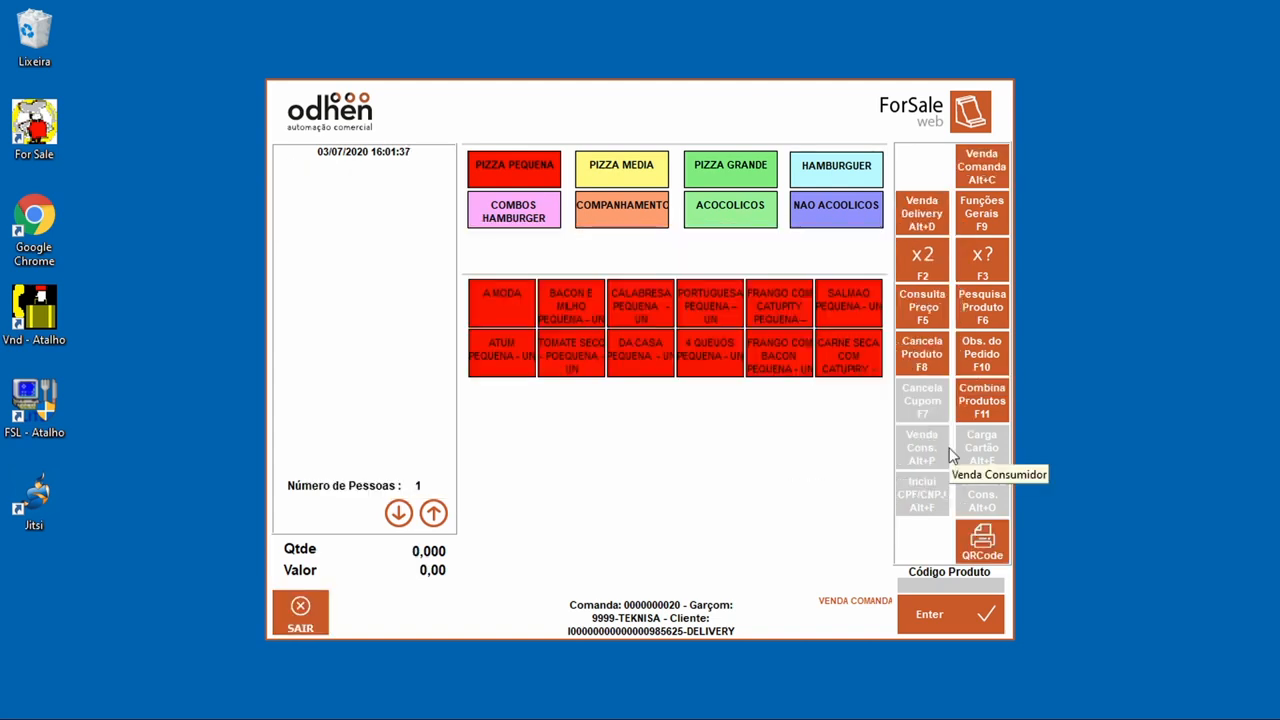
left_click(979, 188)
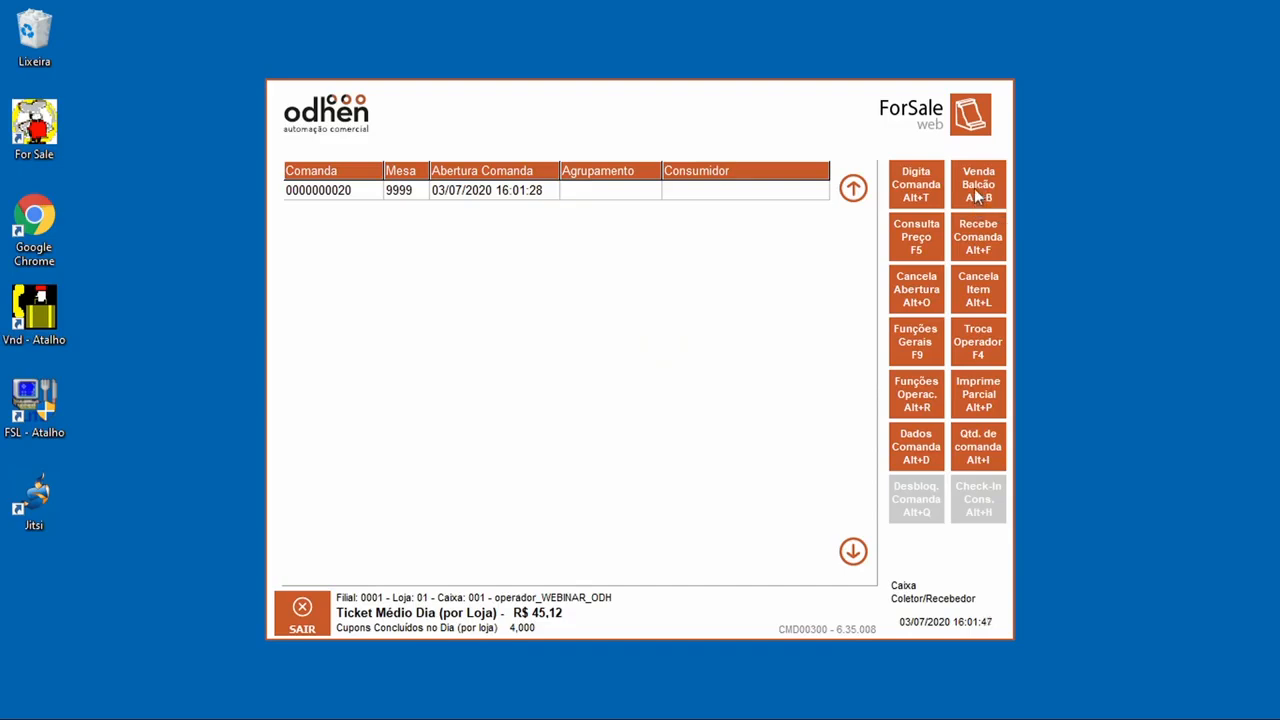
left_click(429, 201)
left_click(439, 376)
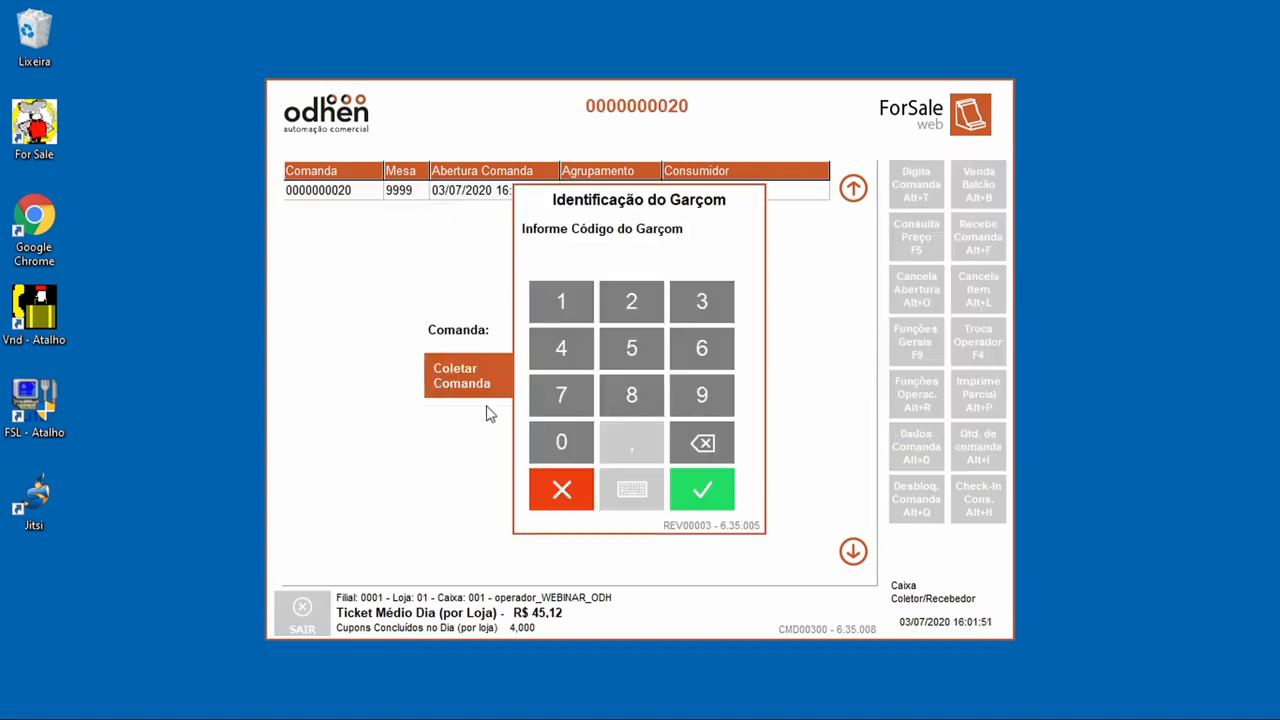
left_click(728, 410)
left_click(728, 410)
left_click(728, 410)
left_click(728, 410)
left_click(707, 492)
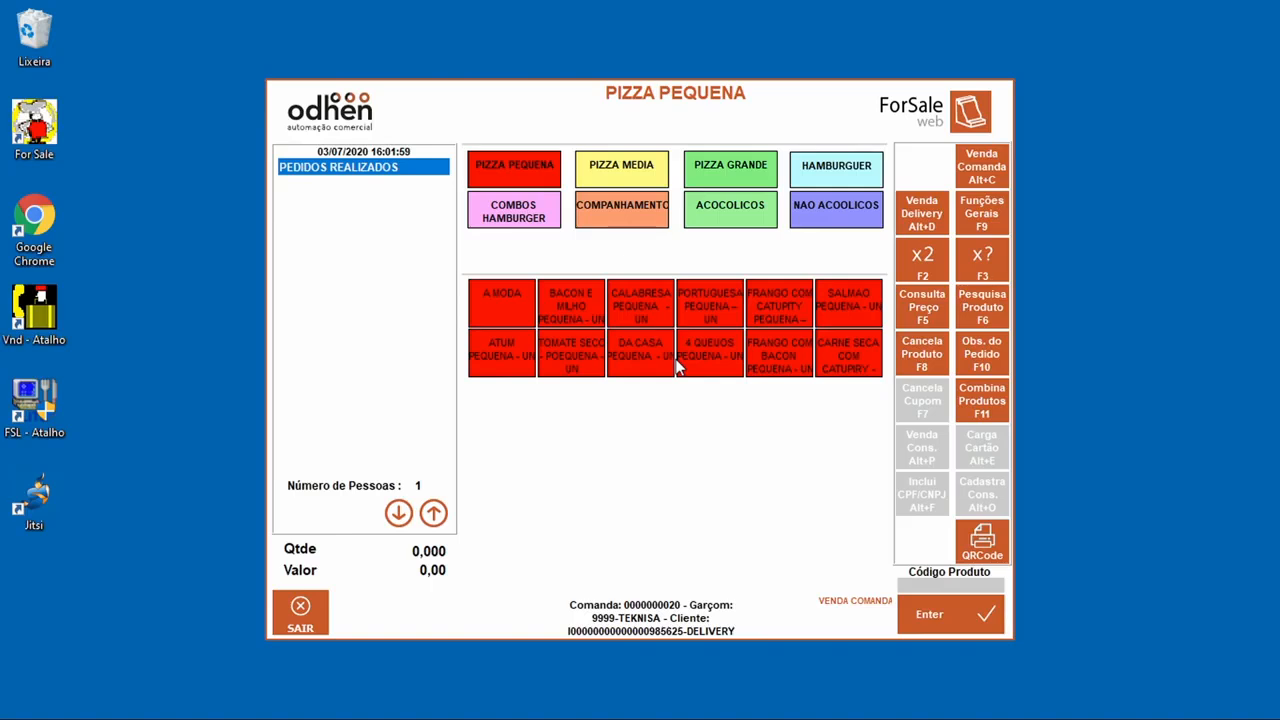
Step: Add a 4 QUEIJOS PEQUENA pizza, a COCA COLA 310ML and a COMBO X BURGUER DUPLO to the order
left_click(717, 370)
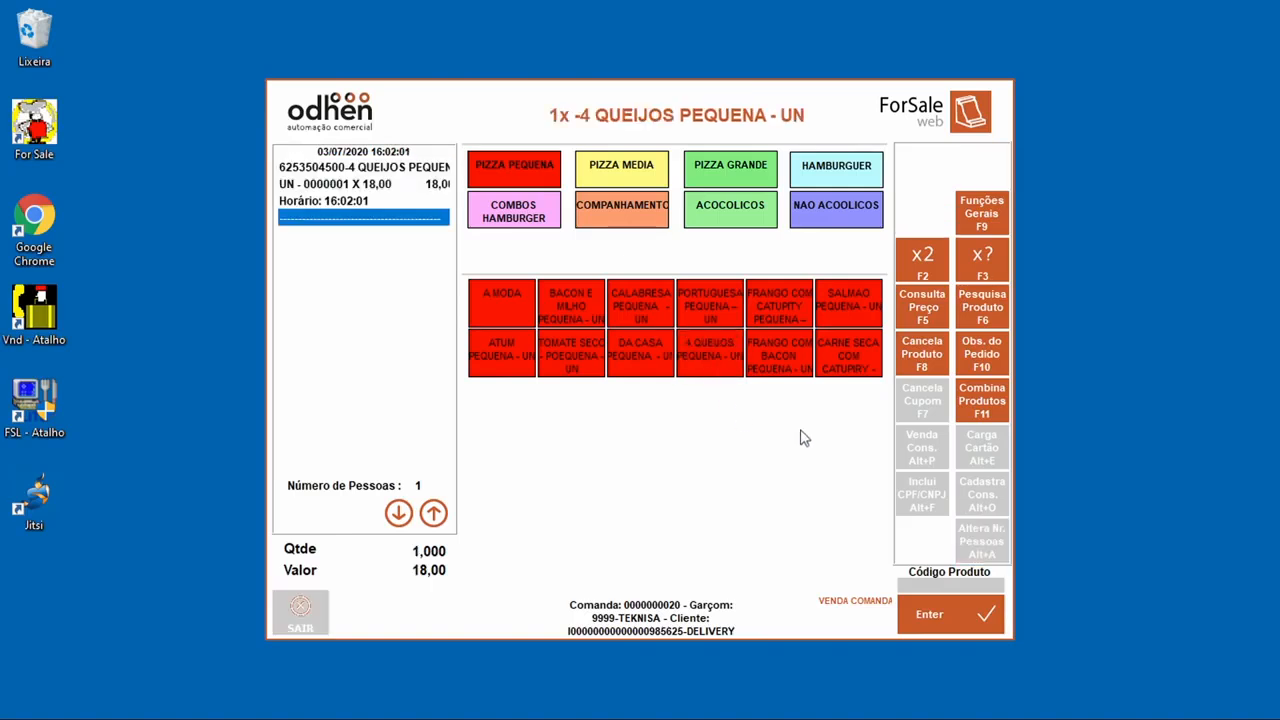
left_click(868, 222)
left_click(490, 308)
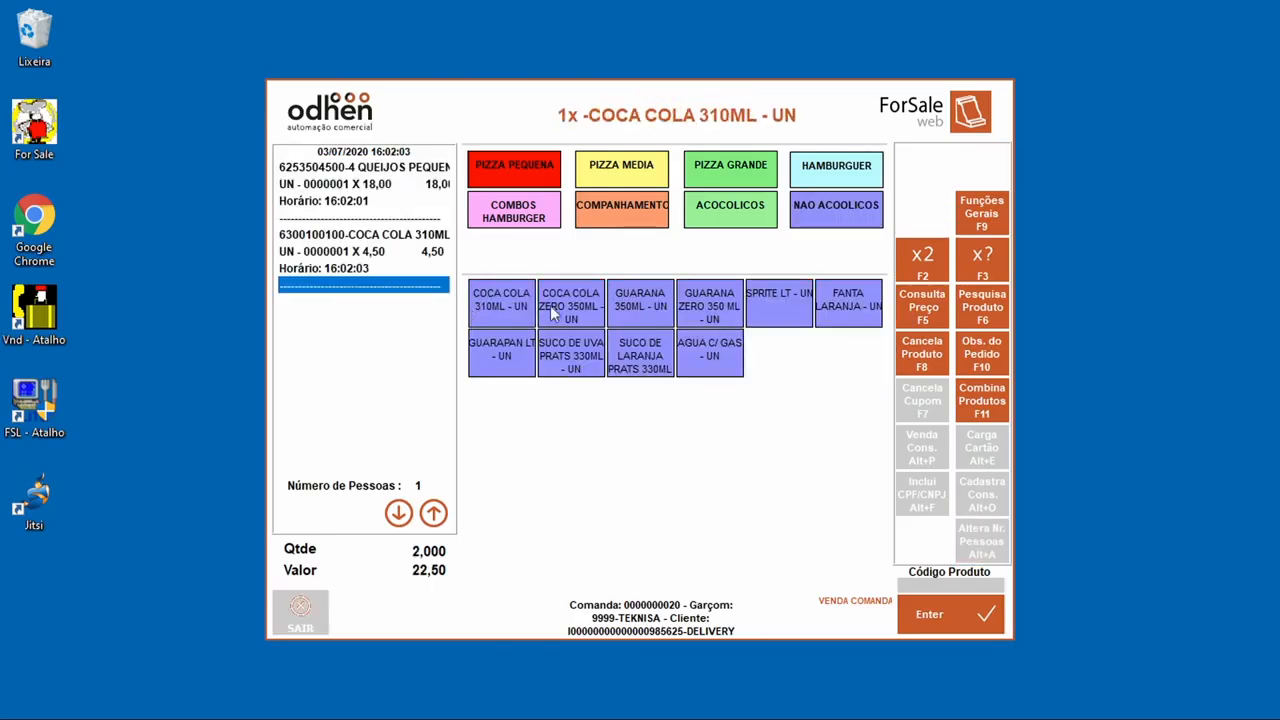
left_click(545, 215)
left_click(866, 312)
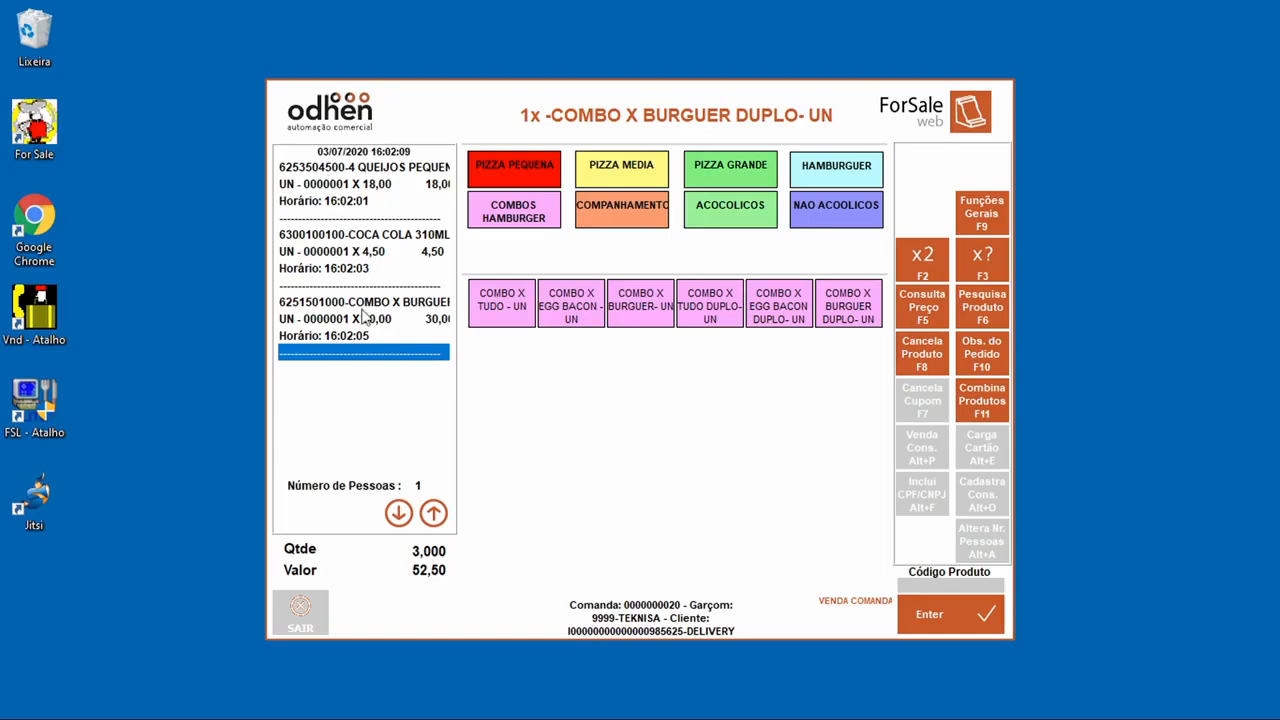
Step: Attach the observation 'Teste' to the COMBO X BURGUER DUPLO order line
left_click(392, 307)
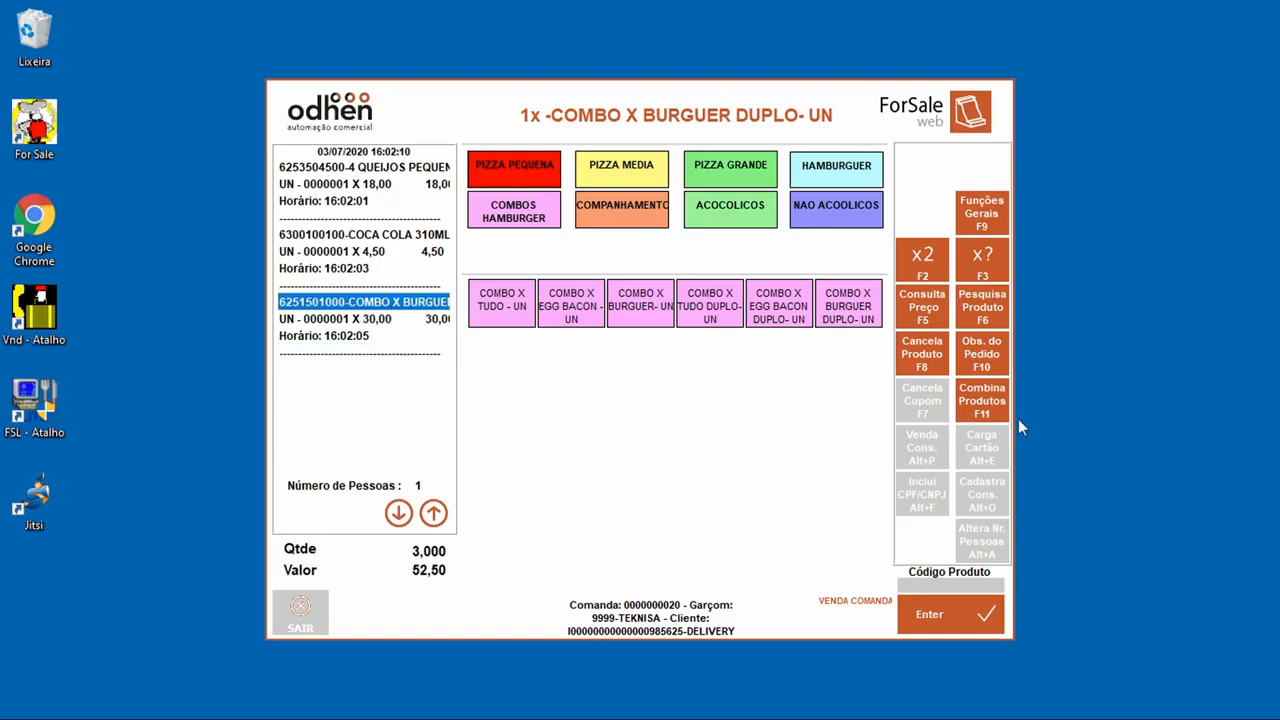
left_click(981, 363)
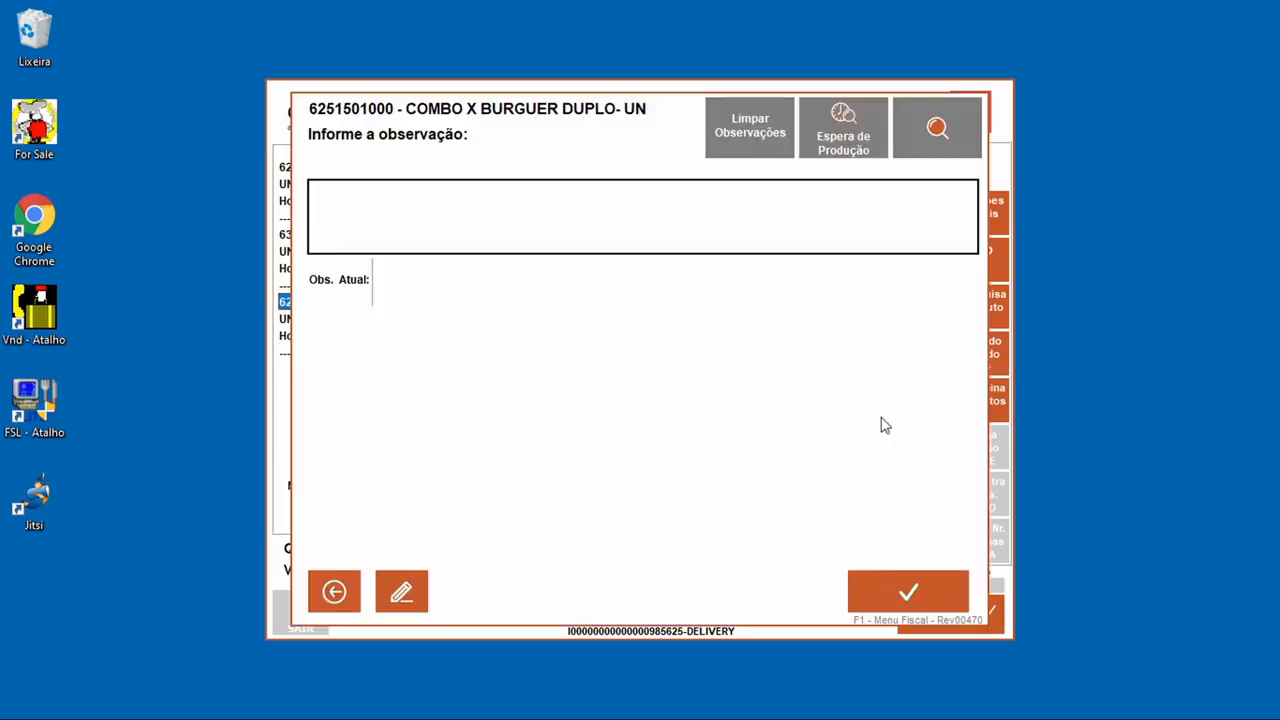
left_click(423, 597)
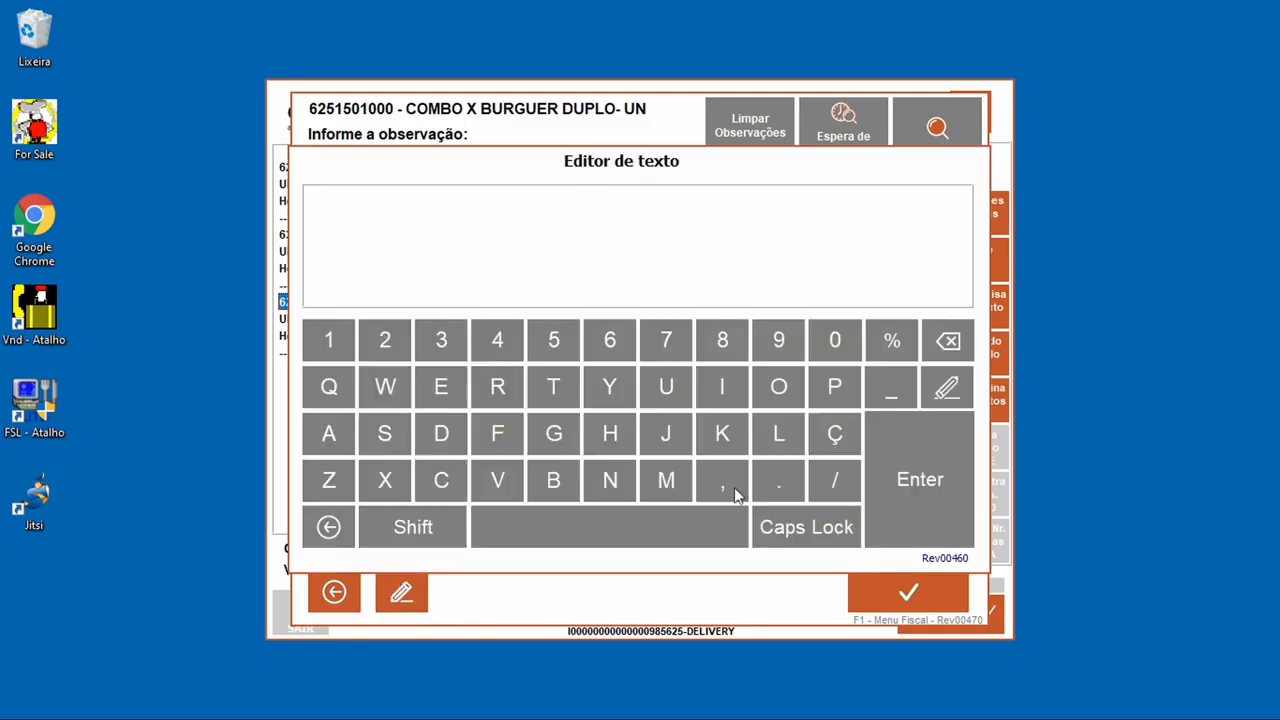
type("Teste")
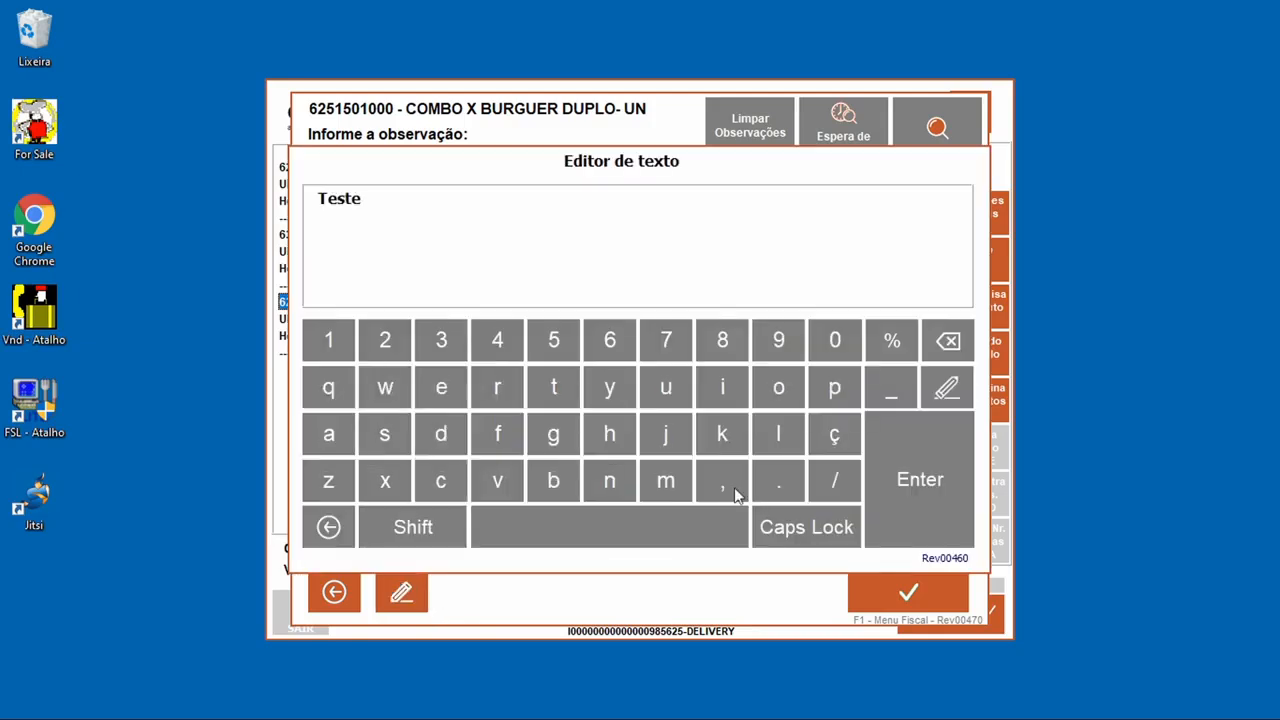
left_click(947, 478)
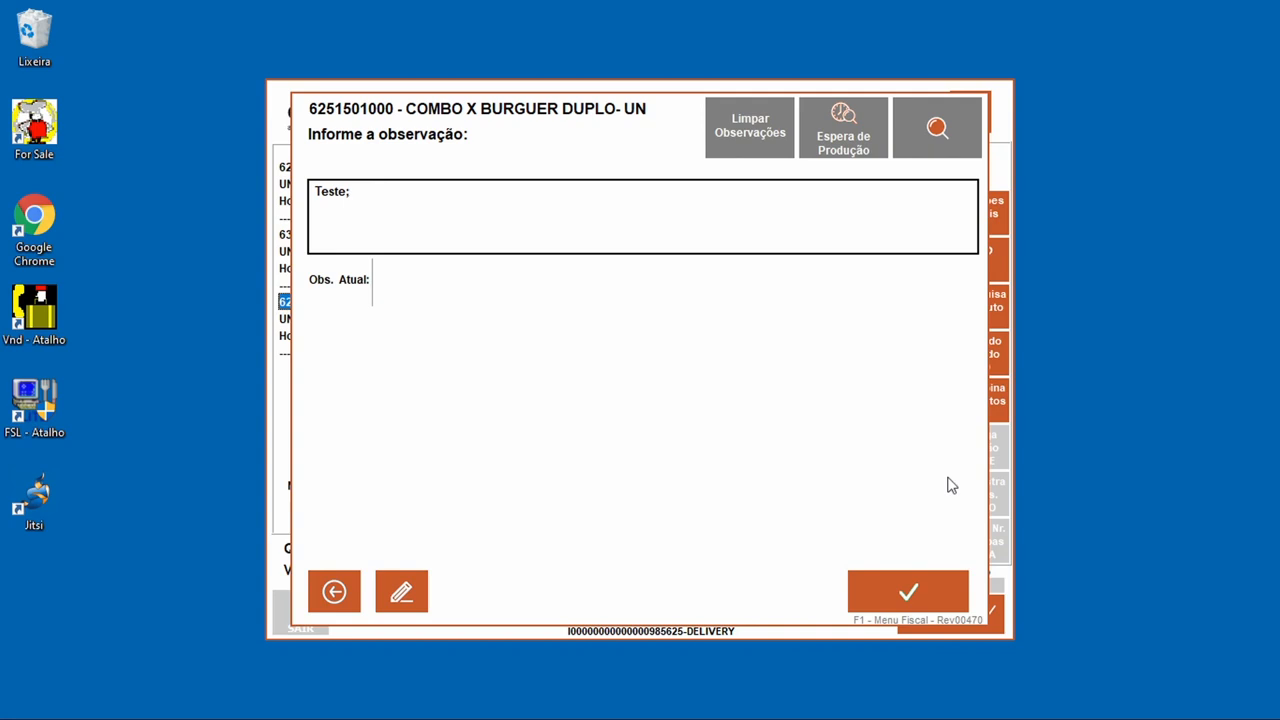
left_click(912, 598)
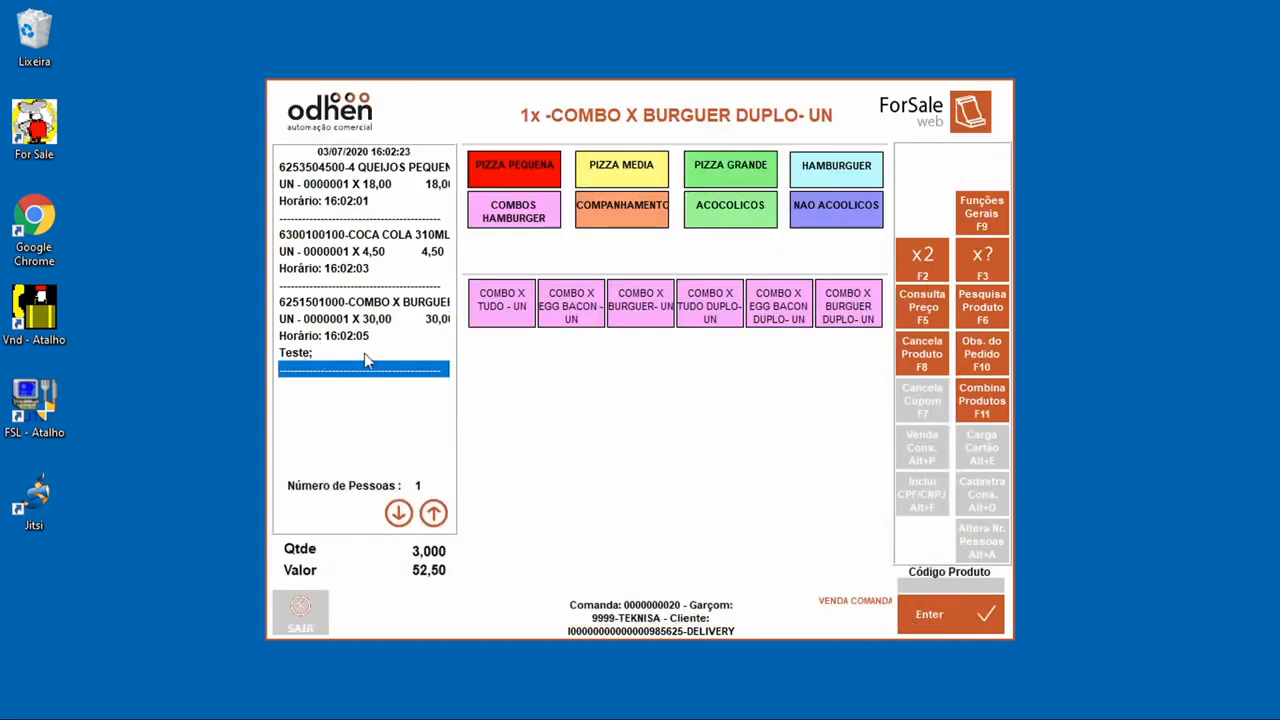
Step: Add an ATUM MEDIA pizza from the product search, bringing the total to 79,50
left_click(969, 318)
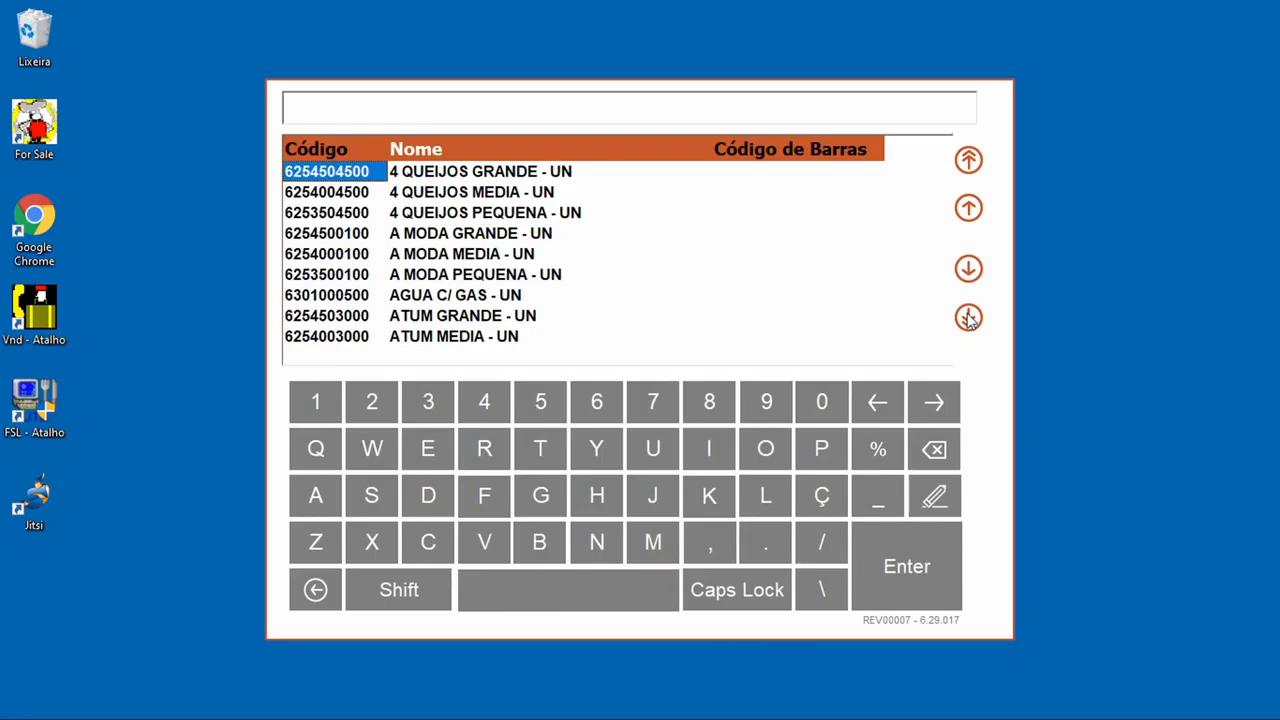
scroll(510, 207, "down", 1)
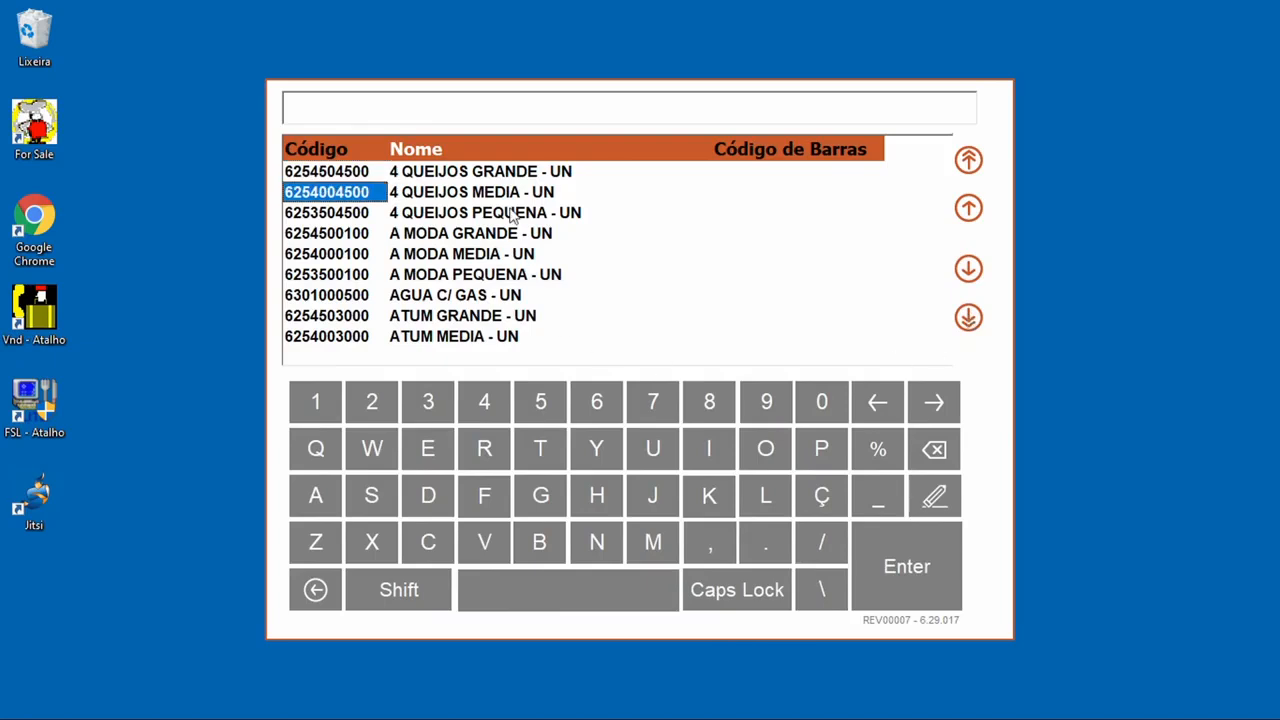
scroll(510, 215, "down", 5)
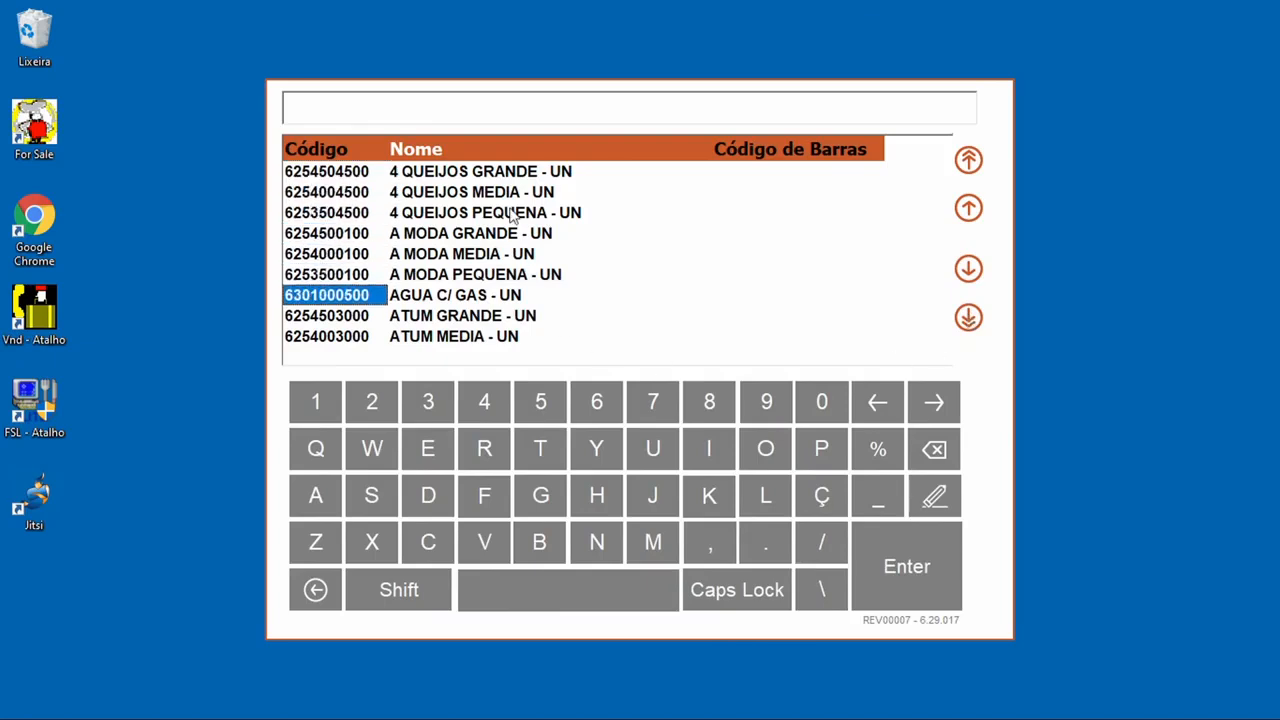
scroll(510, 215, "down", 1)
left_click(490, 339)
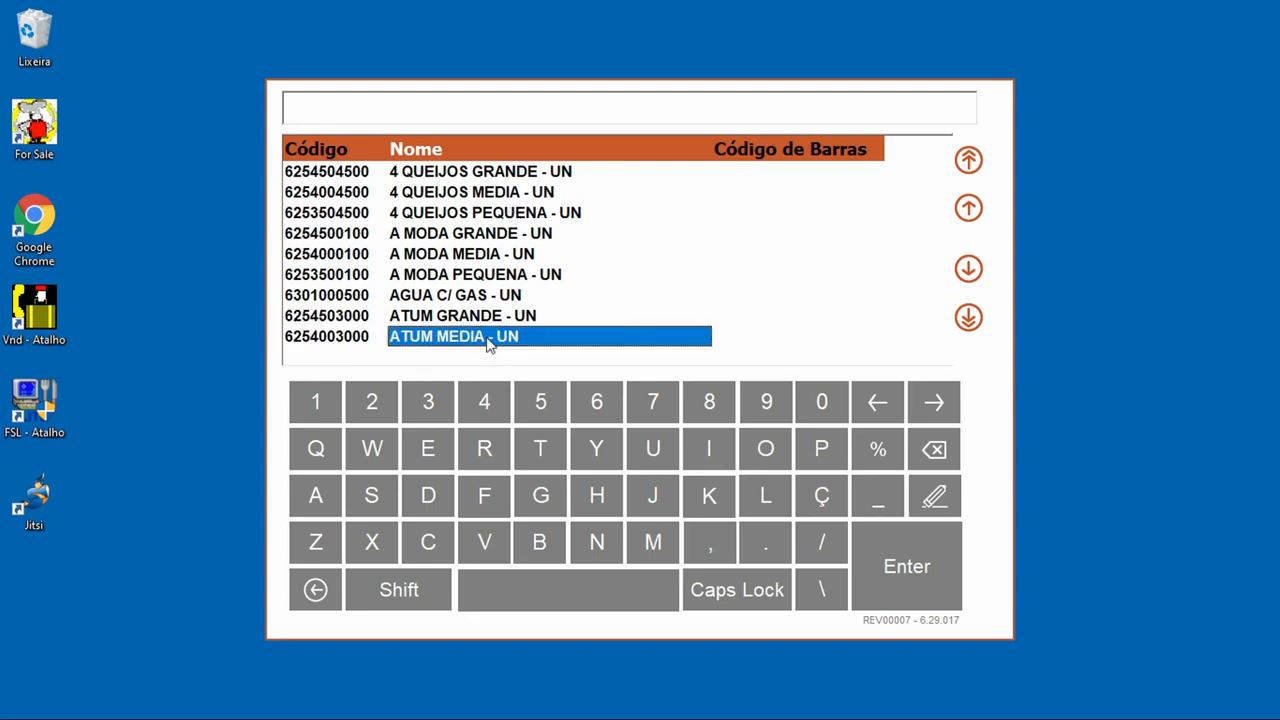
left_click(905, 590)
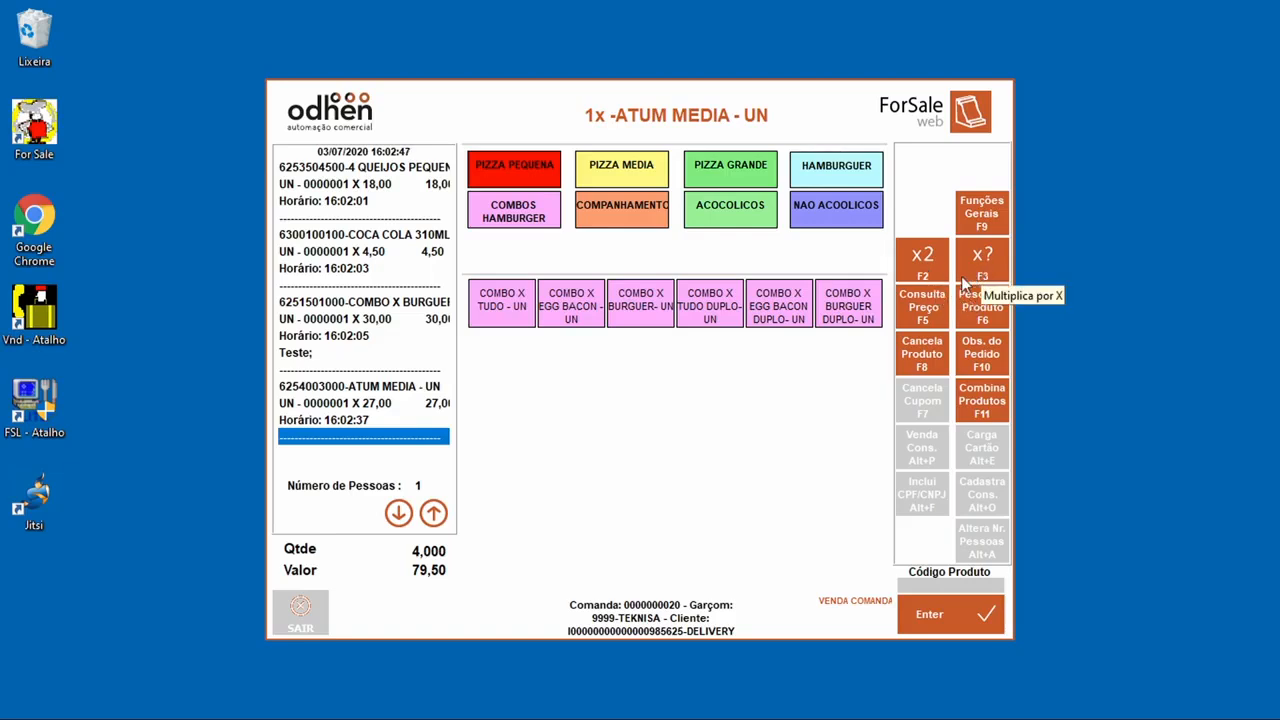
Step: Toggle Consulta Preço on and off, then bring up the Cancela Produto list
left_click(938, 313)
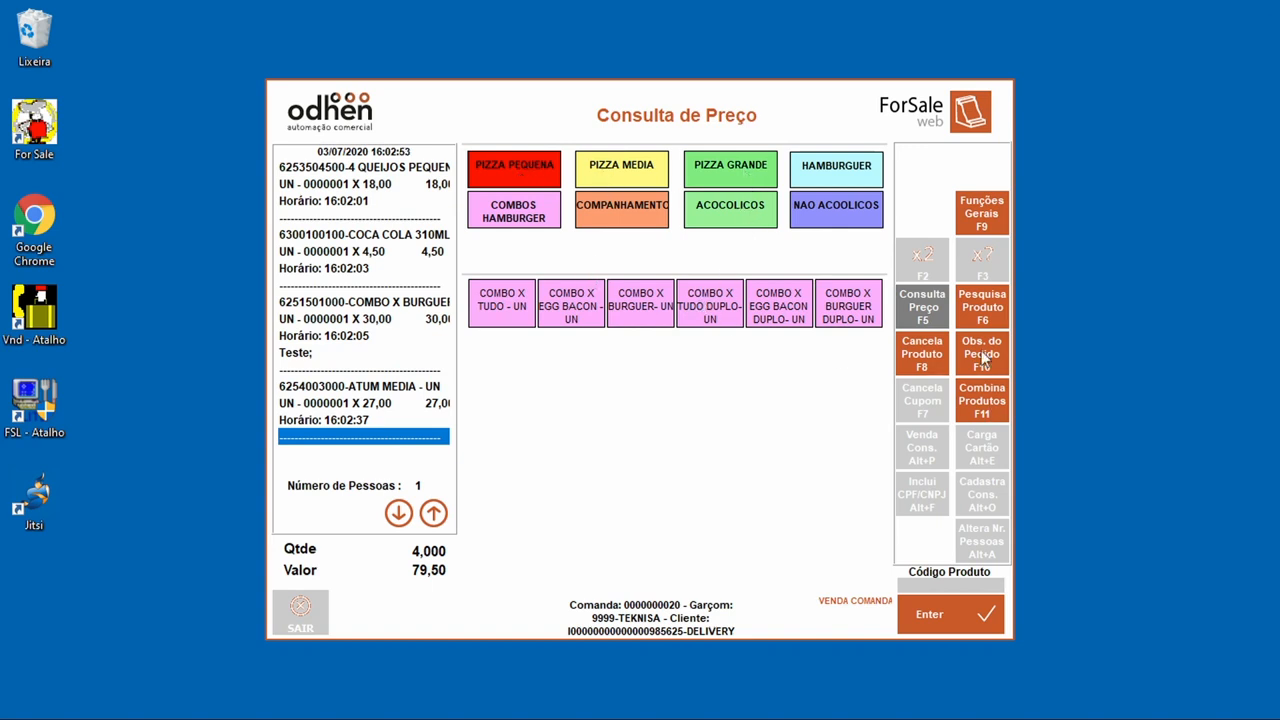
left_click(943, 313)
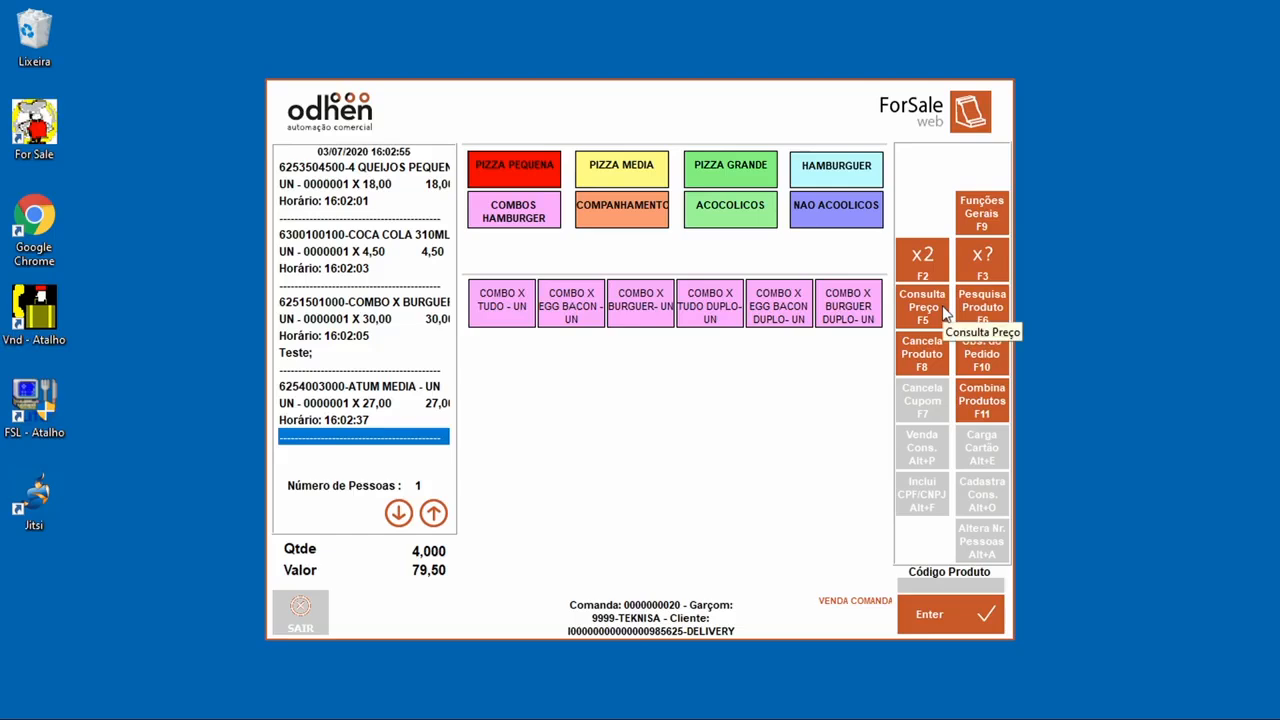
left_click(940, 358)
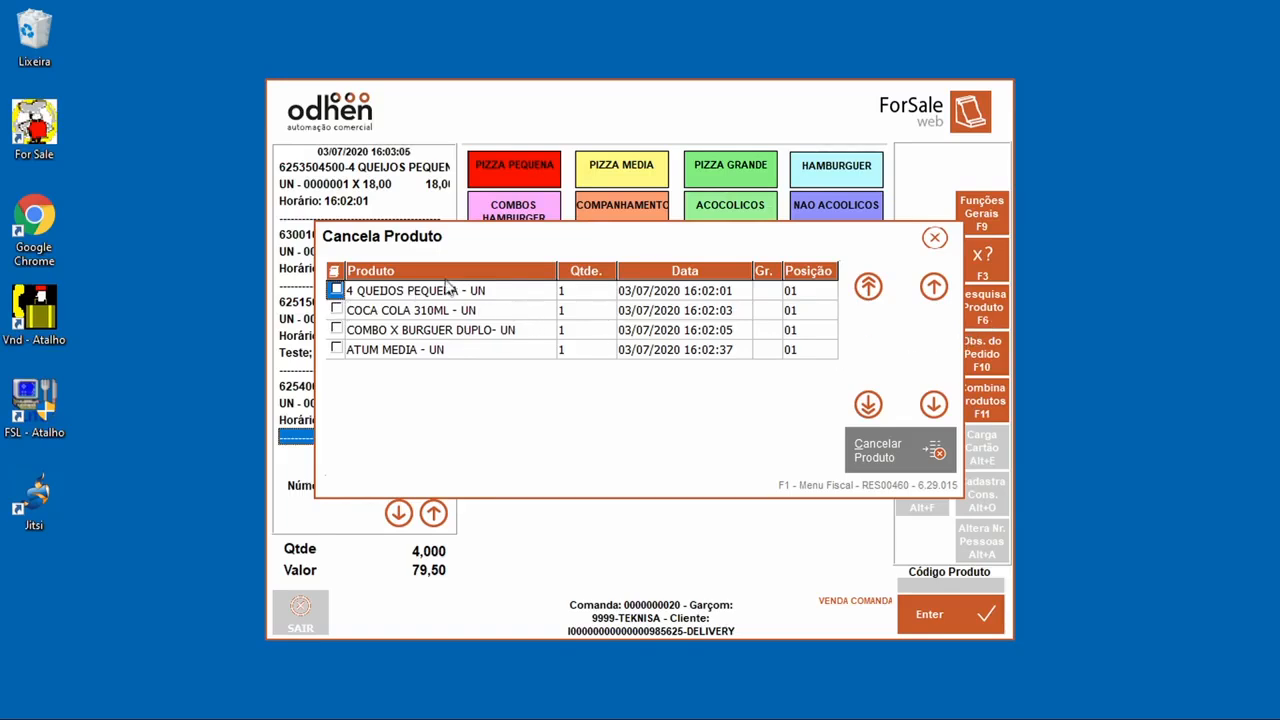
Step: Cancel the 4 QUEIJOS PEQUENA pizza, dropping the total to 61,50, and conclude the sale
left_click(336, 292)
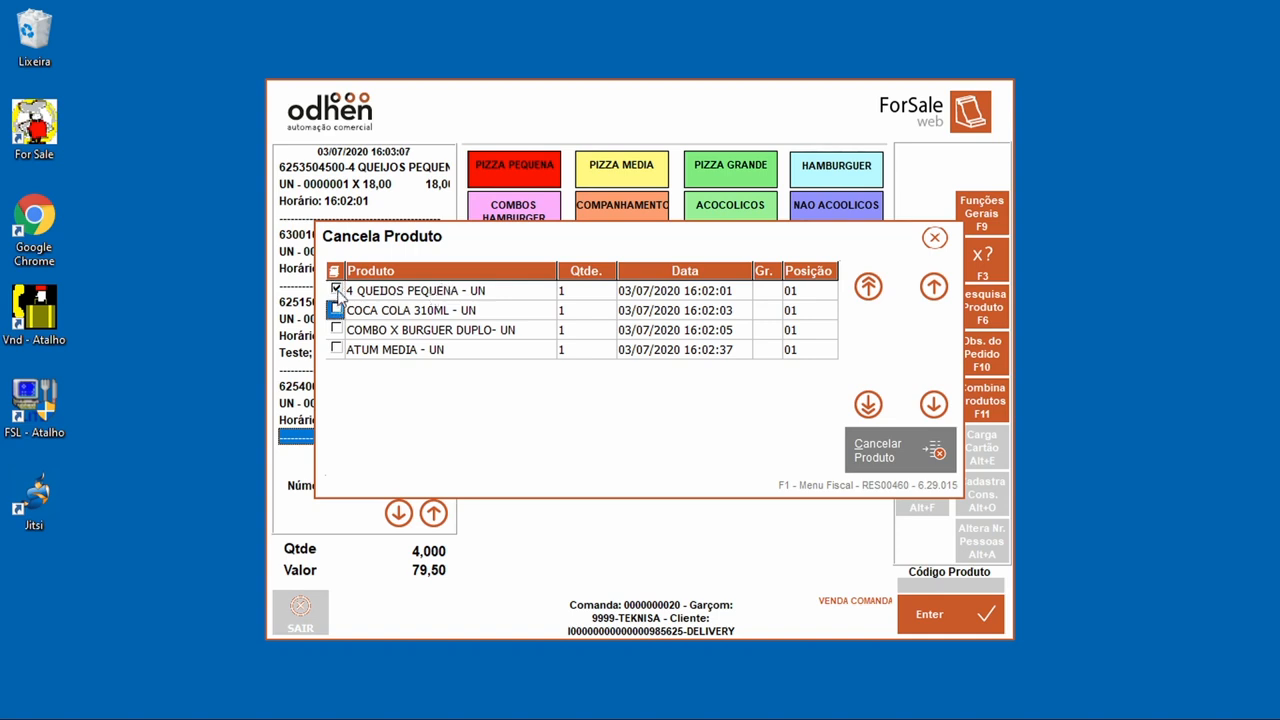
left_click(909, 440)
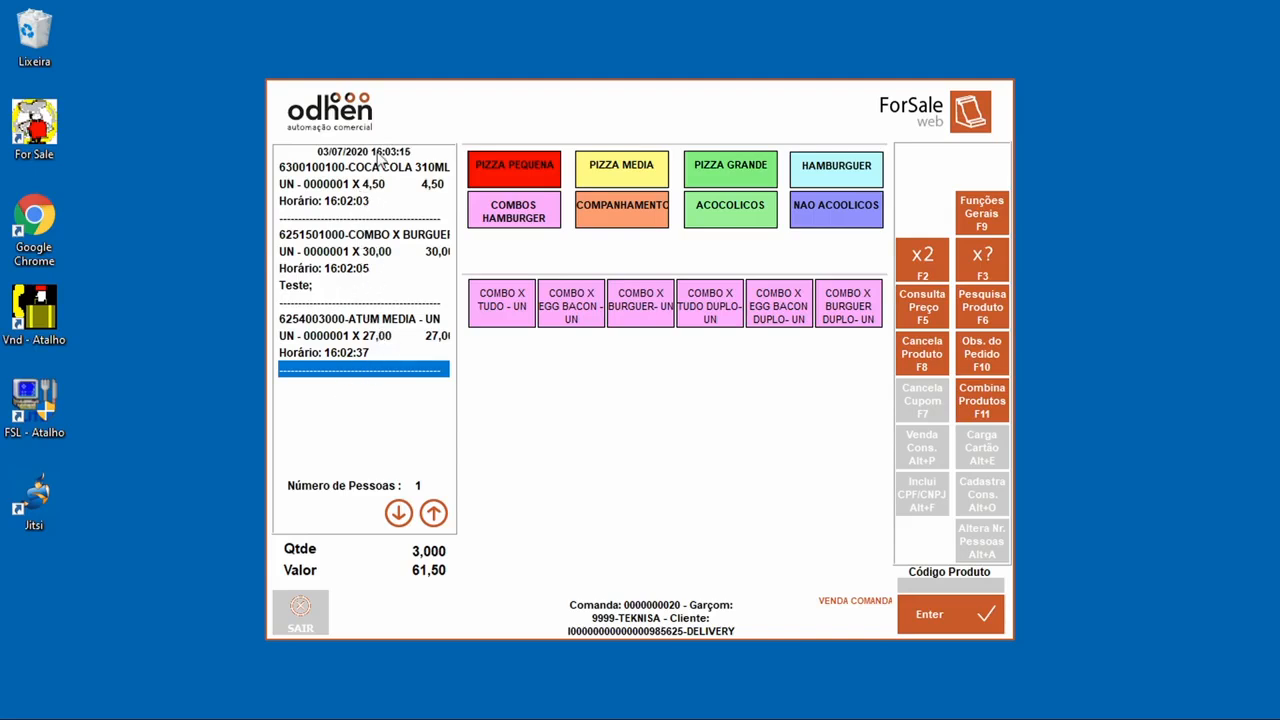
left_click(939, 612)
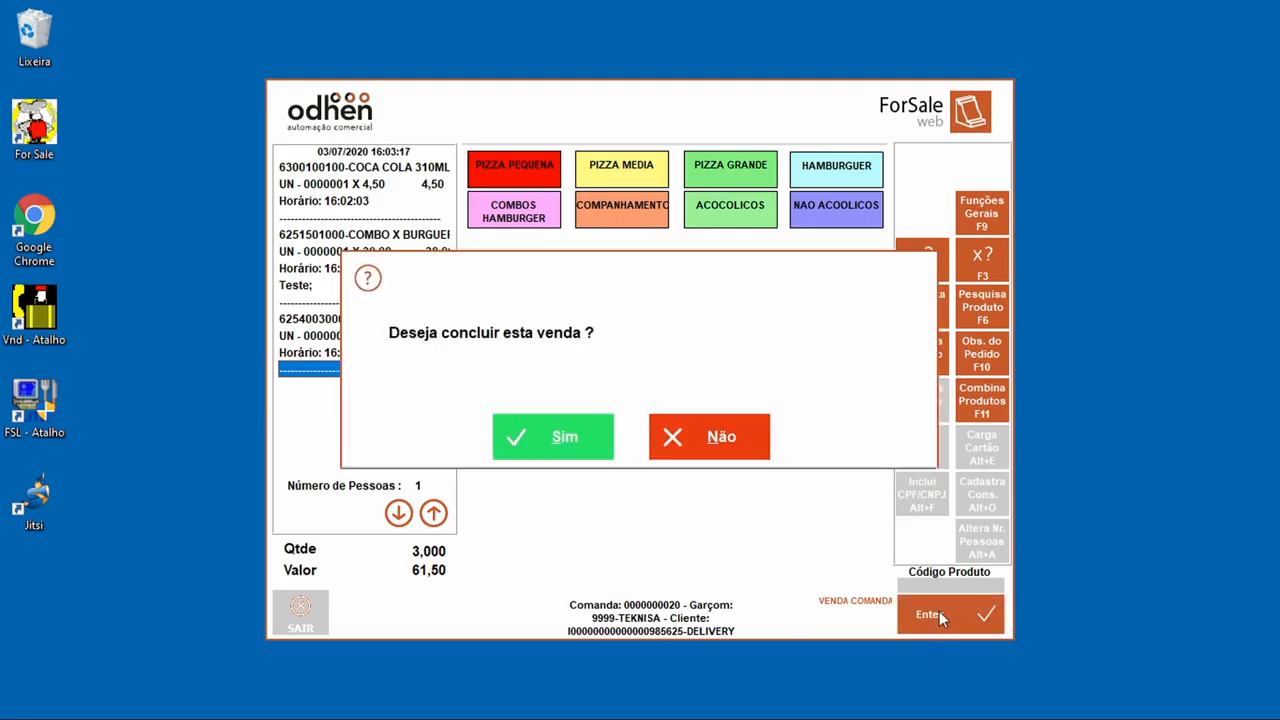
left_click(553, 452)
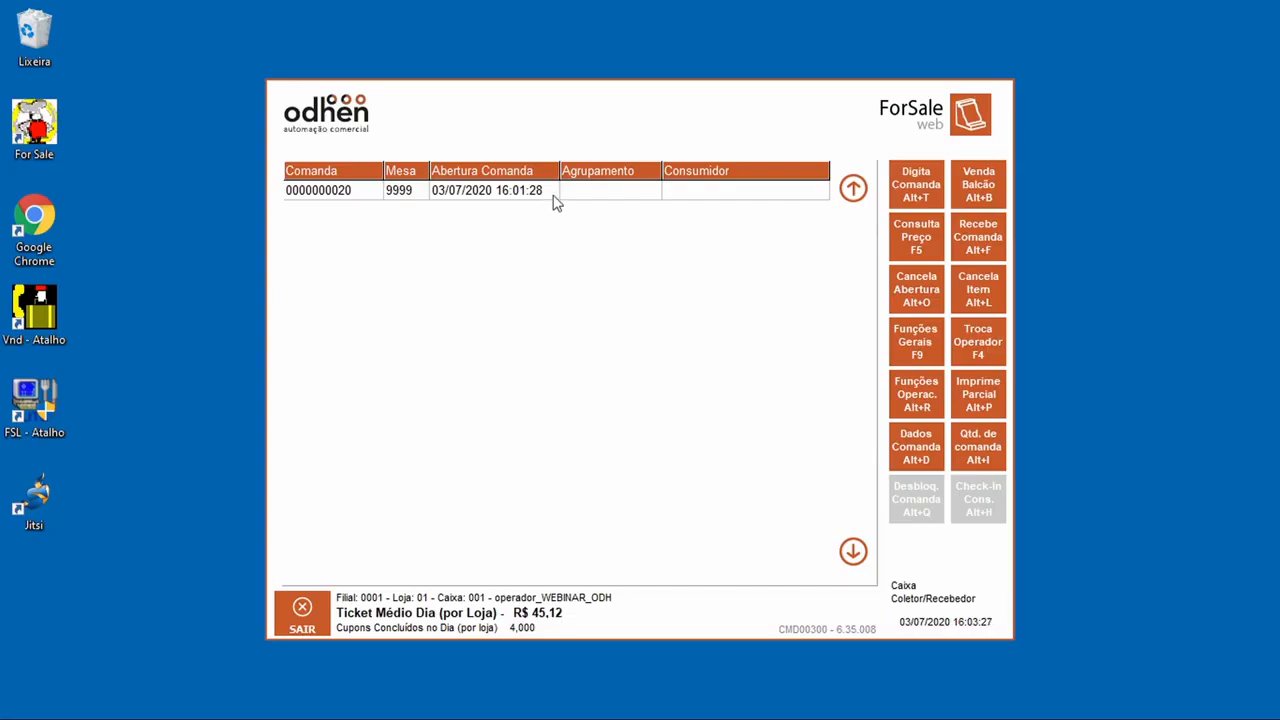
Step: Print a partial bill for comanda 20, then bring up Funções Operacionais
left_click(988, 408)
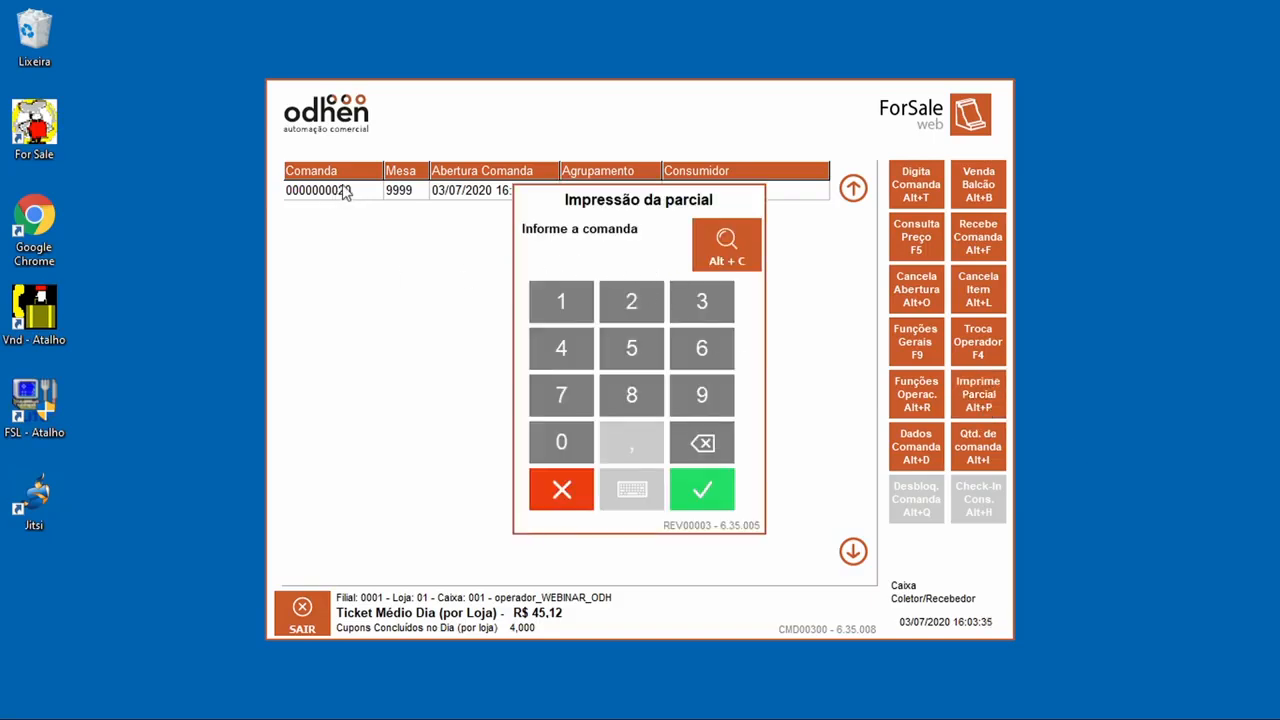
left_click(636, 320)
left_click(575, 437)
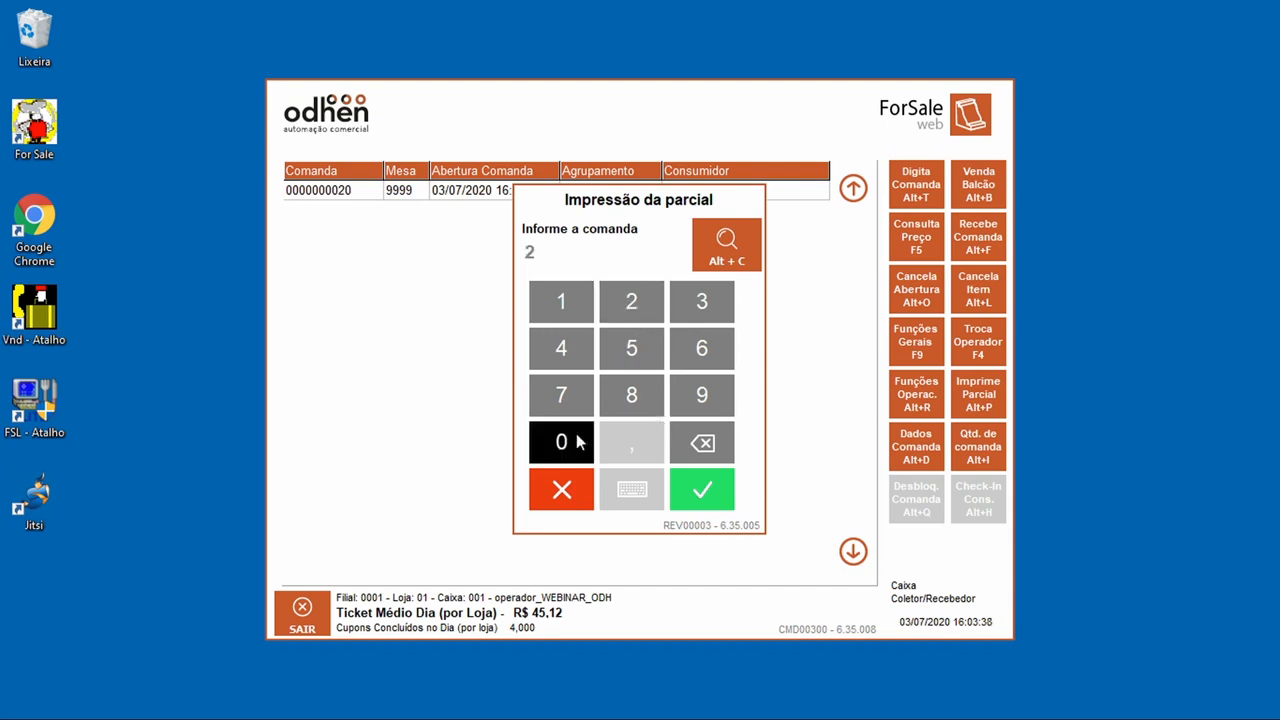
left_click(727, 503)
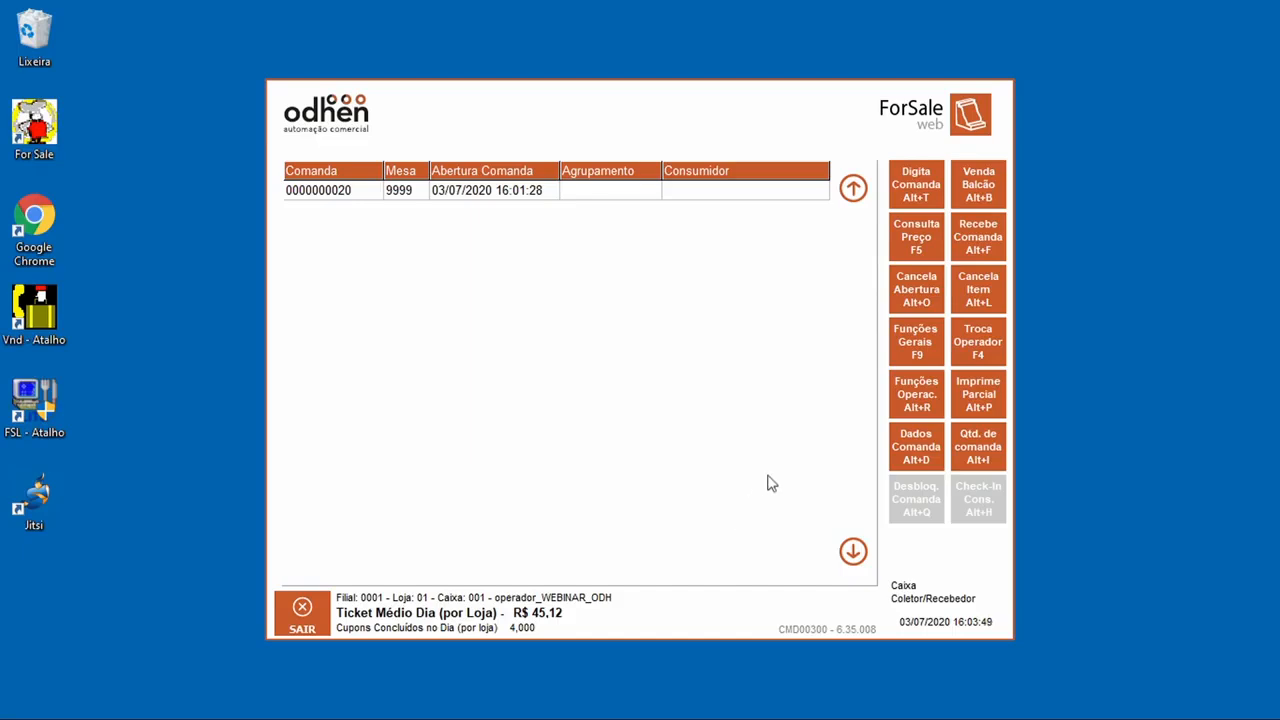
left_click(907, 408)
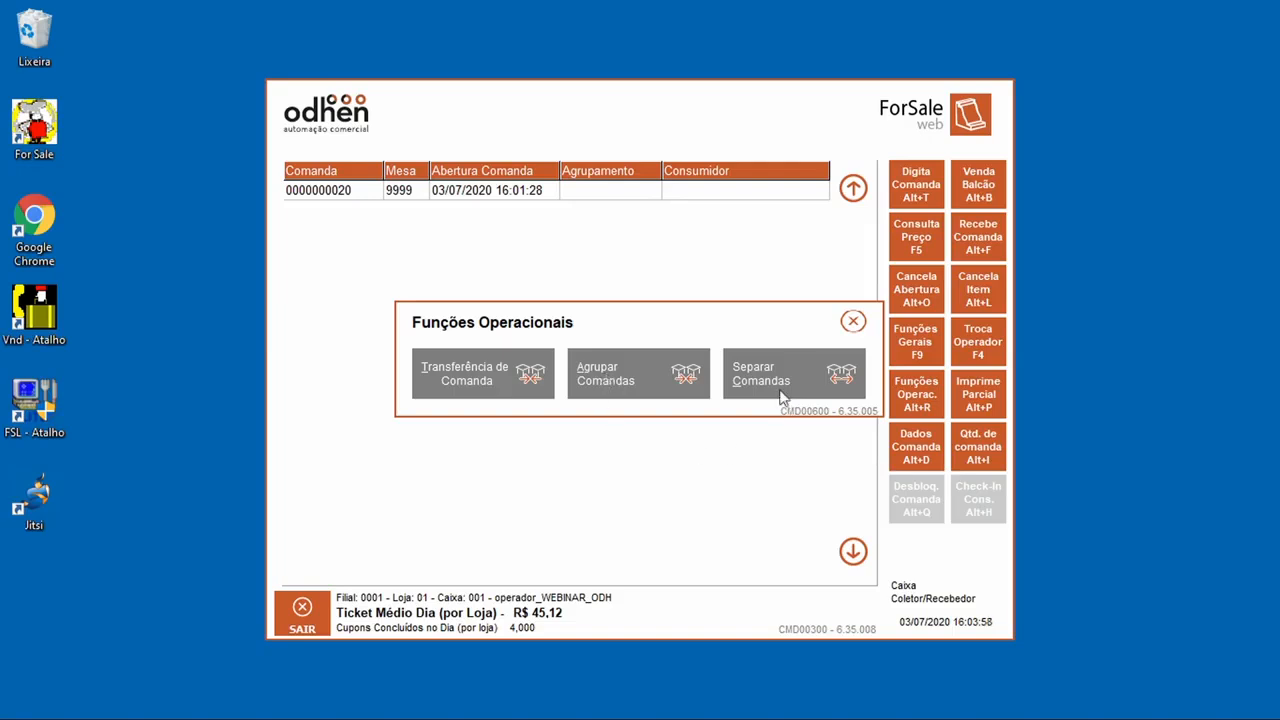
Step: Transfer origin comanda 20 to destination comanda 10 and confirm the transfer
left_click(484, 390)
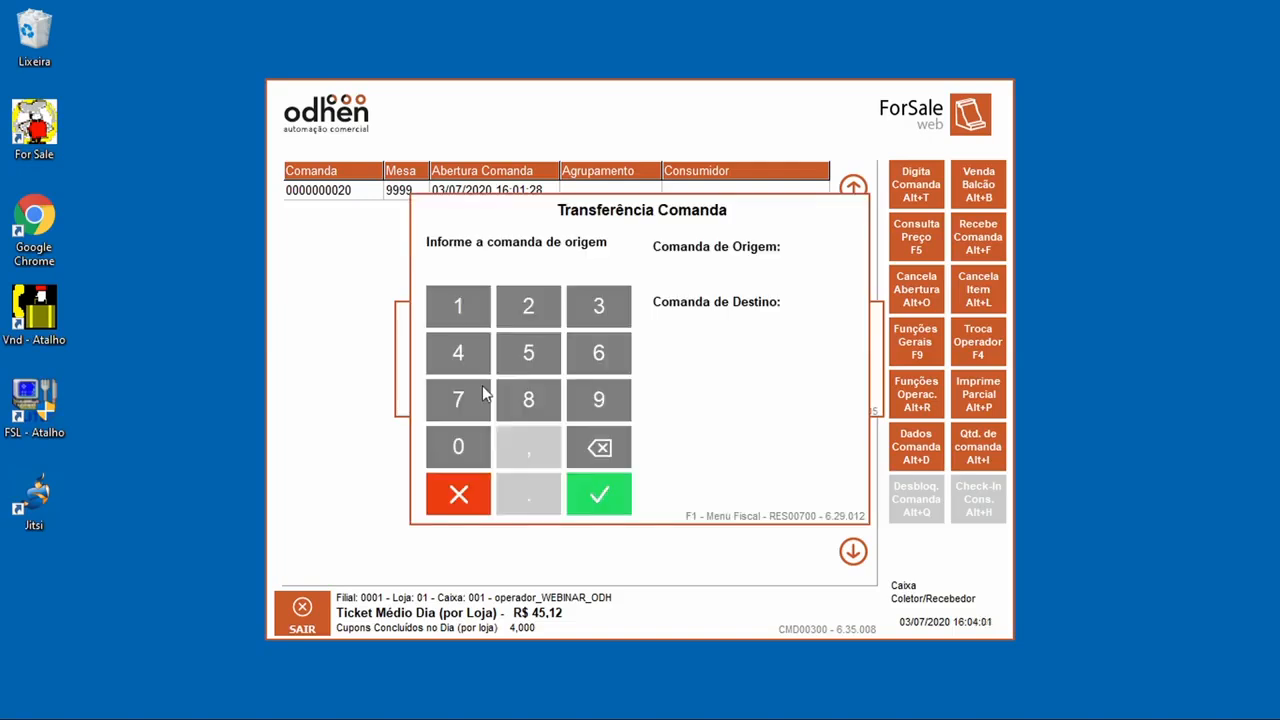
left_click(528, 310)
left_click(457, 456)
left_click(617, 494)
left_click(475, 327)
left_click(455, 440)
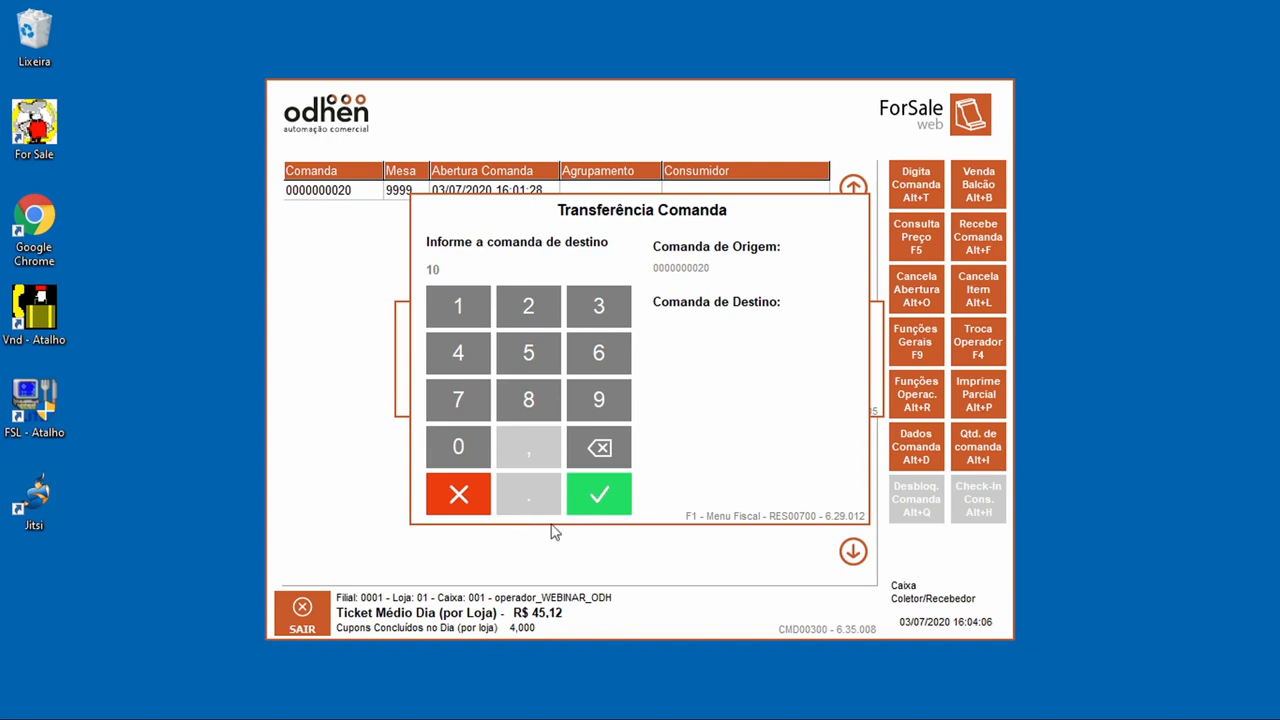
left_click(604, 502)
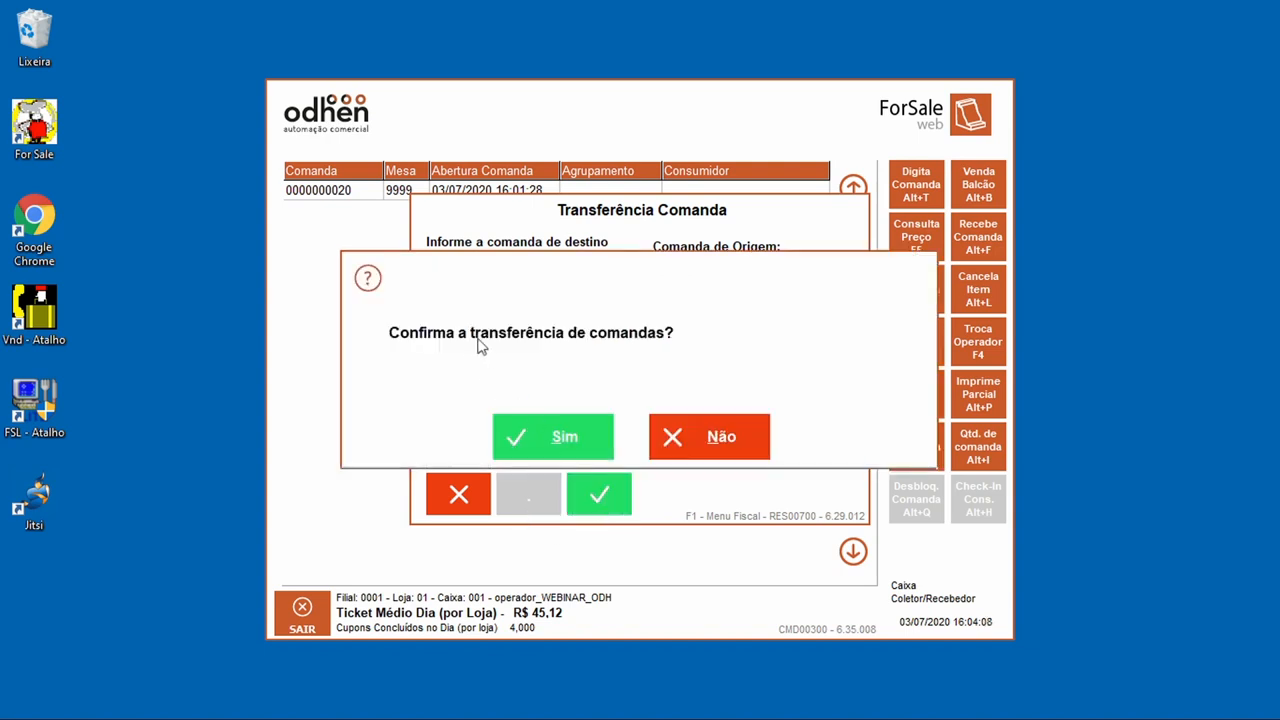
left_click(560, 437)
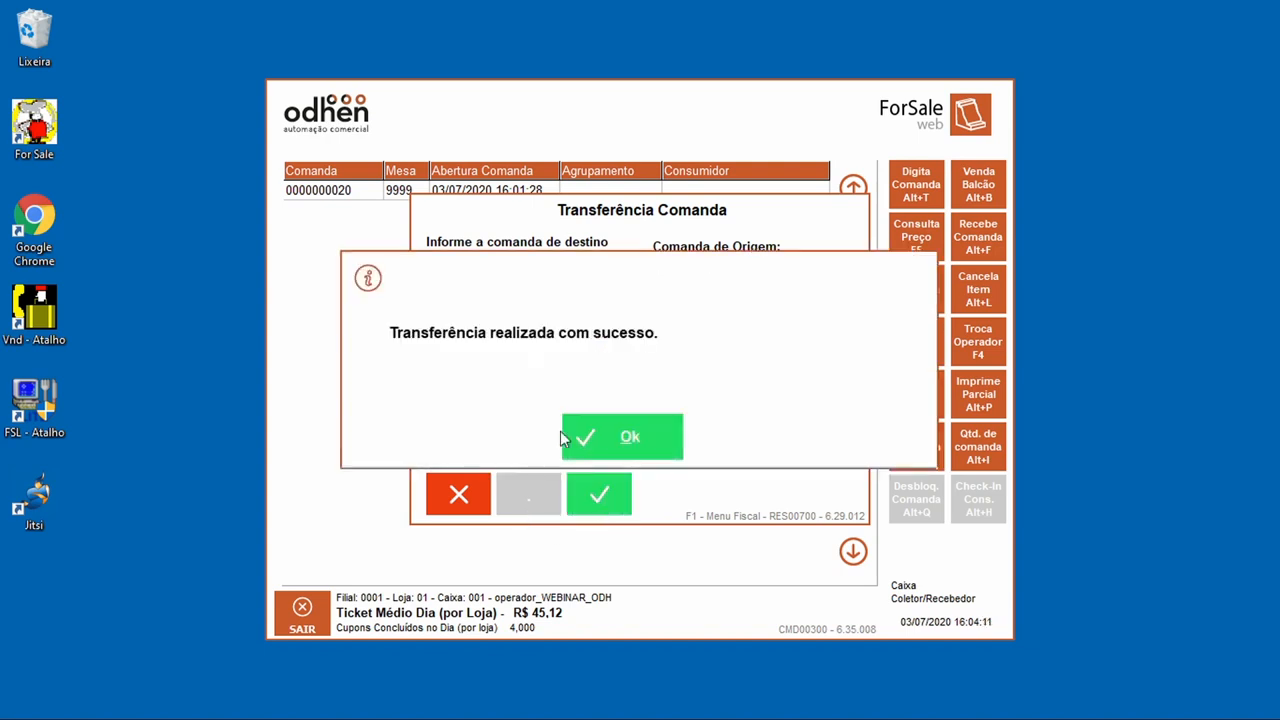
left_click(588, 428)
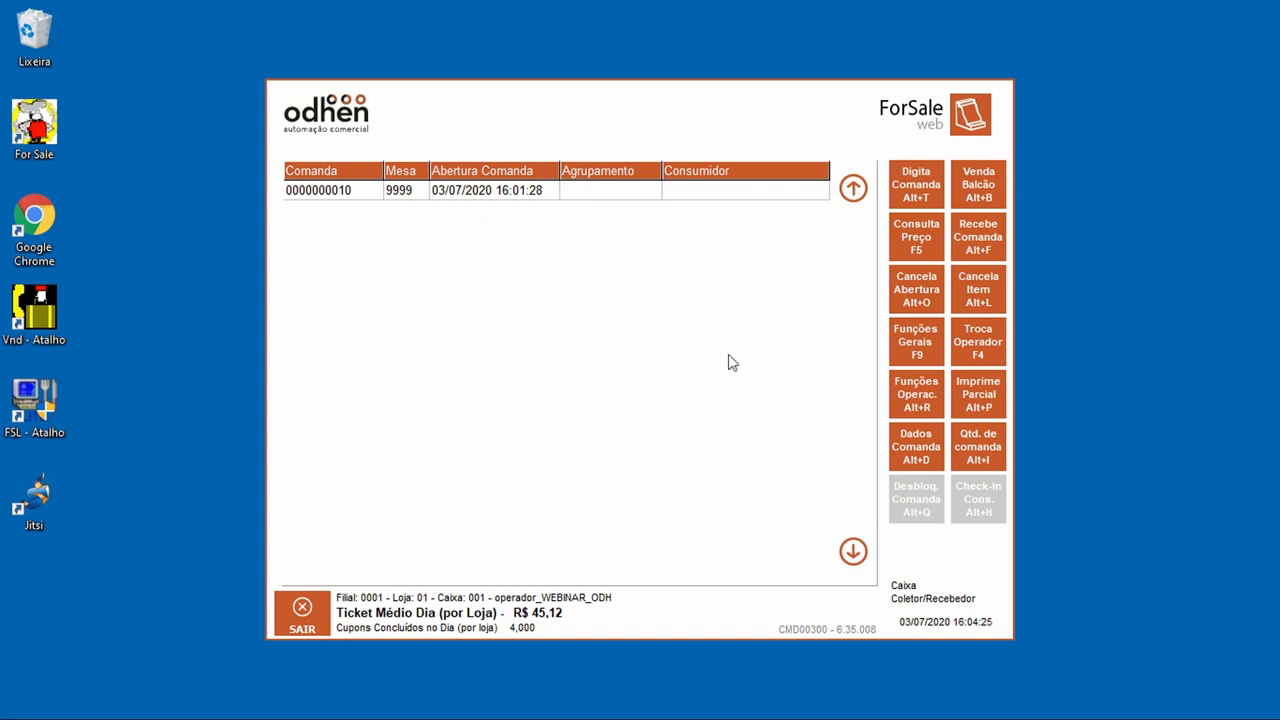
Step: Start grouping comandas from the operational functions, then abandon it
left_click(935, 402)
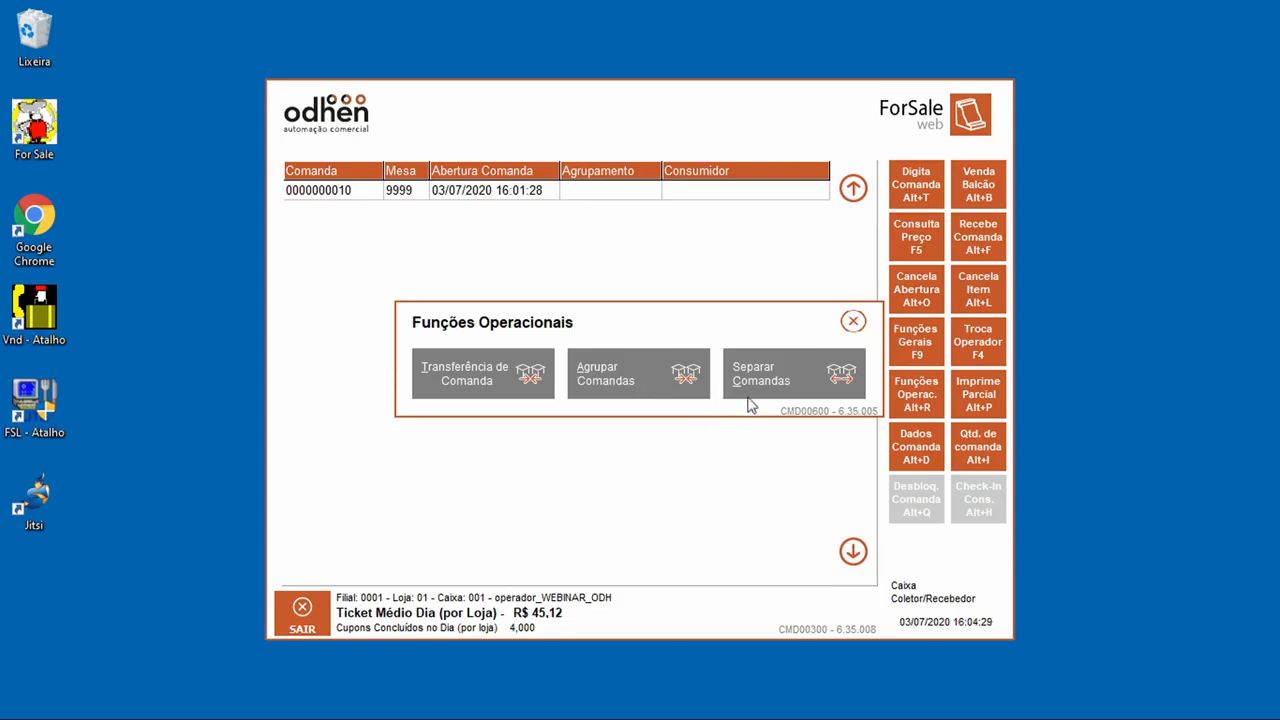
left_click(651, 381)
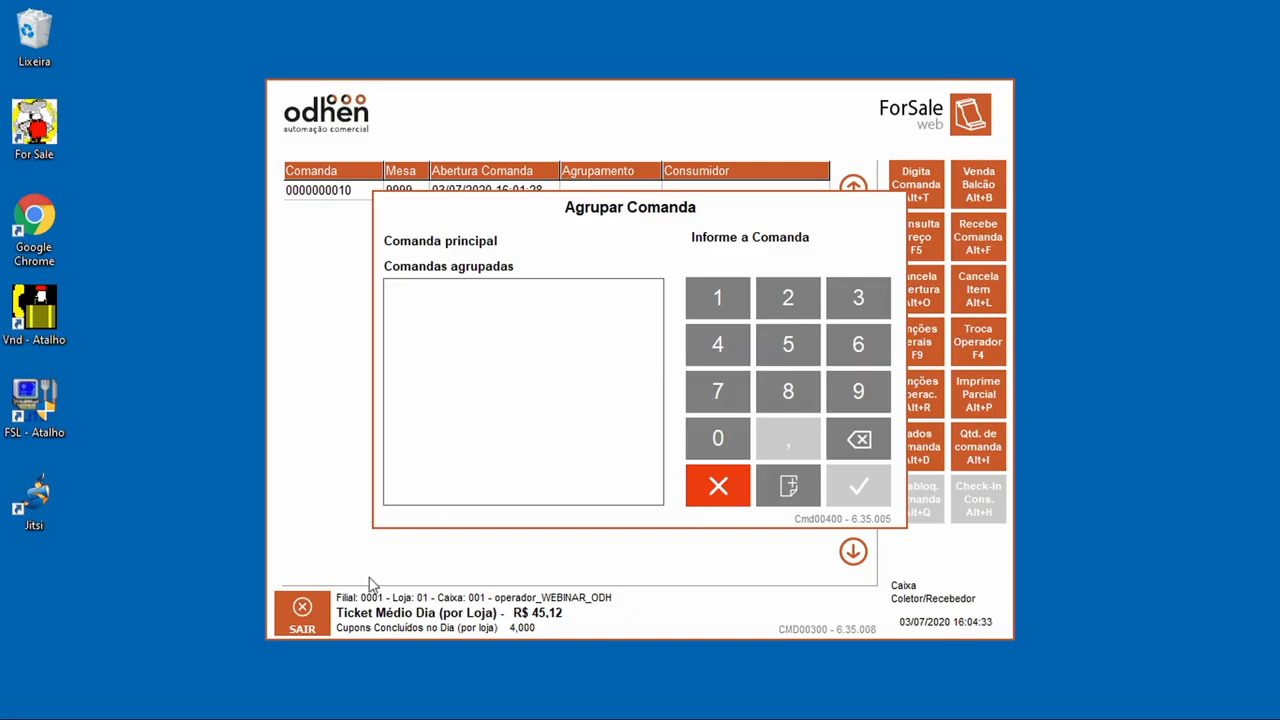
left_click(742, 495)
Step: Open new comanda 2 assigned to waiter 9999
left_click(914, 192)
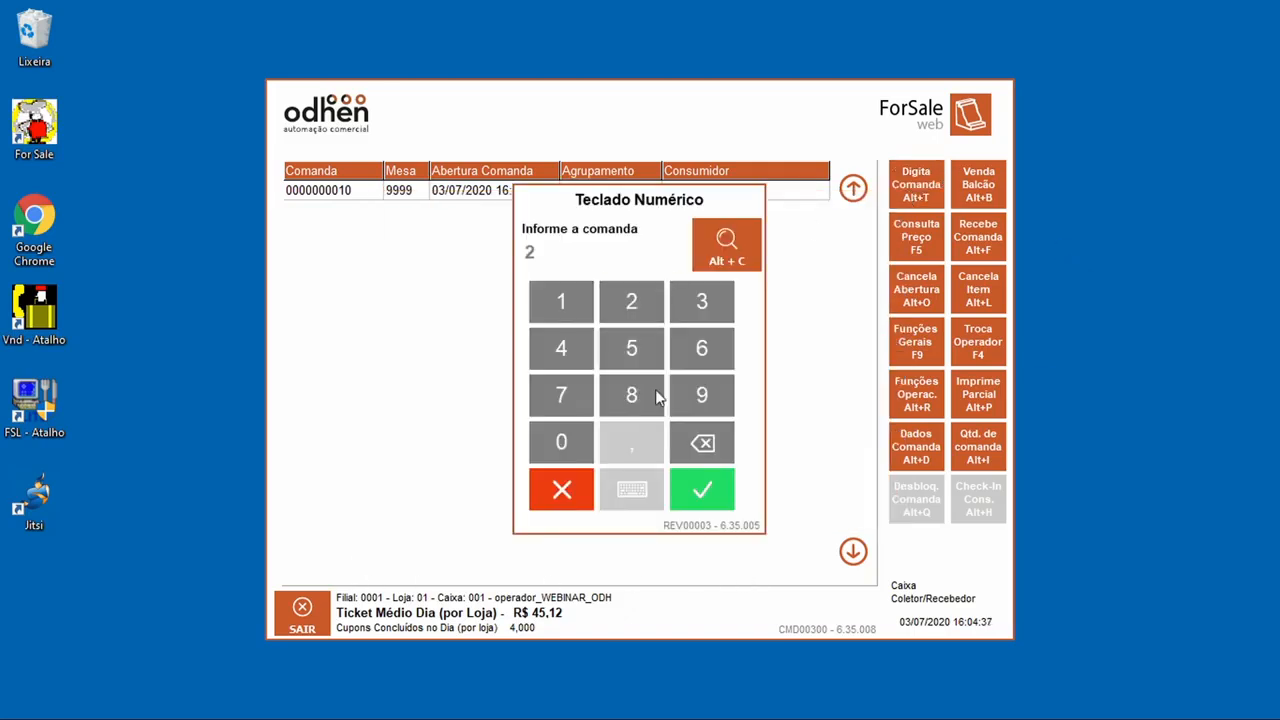
left_click(702, 489)
left_click(583, 455)
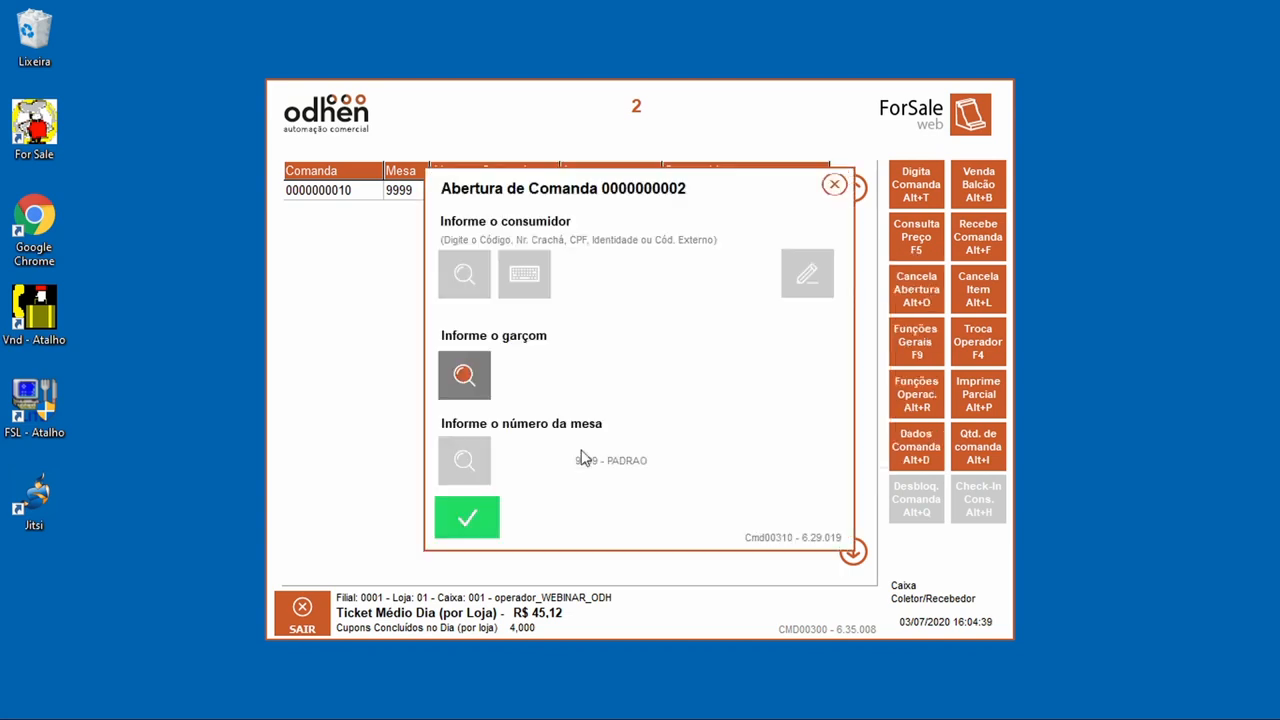
left_click(453, 392)
left_click(398, 192)
left_click(935, 578)
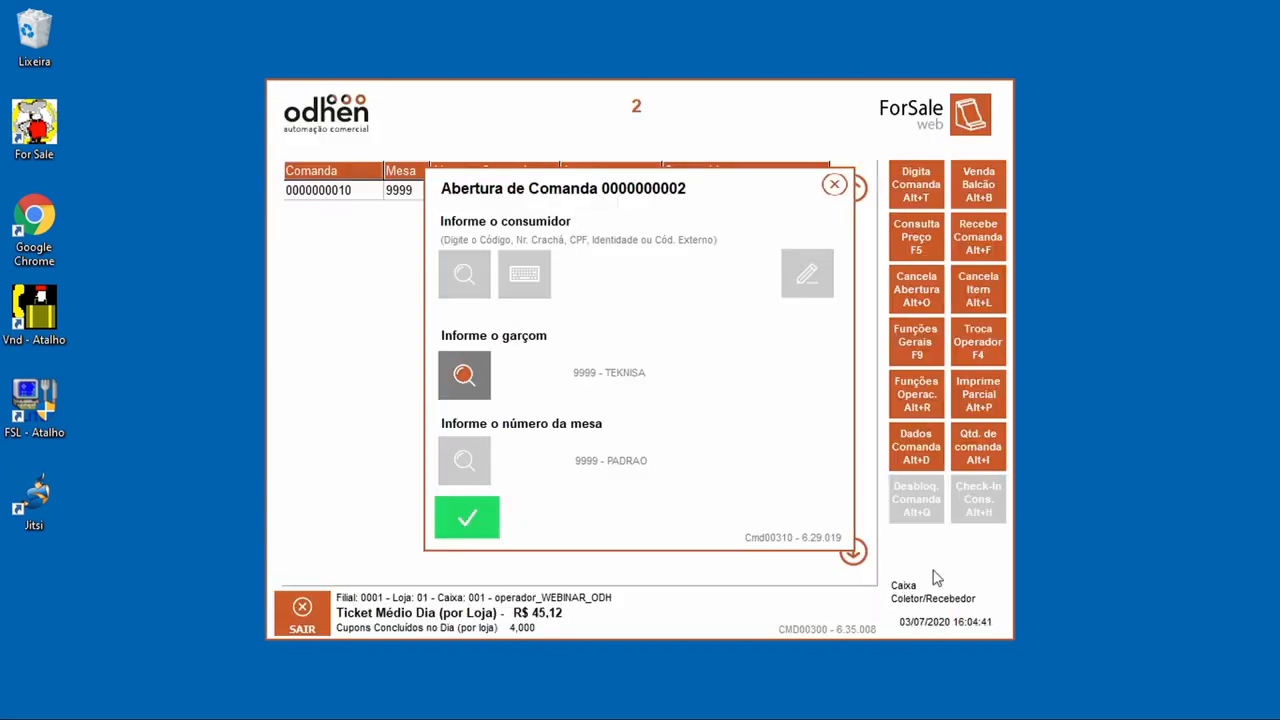
left_click(487, 380)
left_click(385, 192)
left_click(960, 578)
left_click(497, 512)
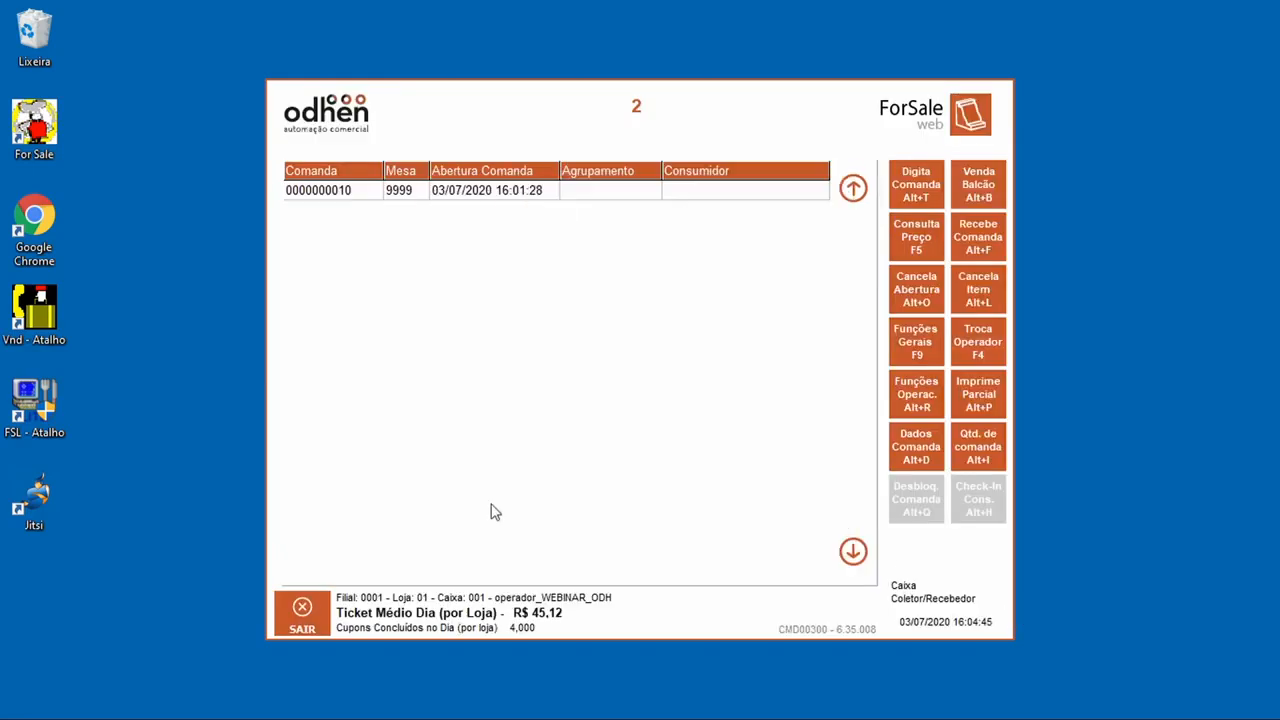
Step: Add an ATUM PEQUENA pizza to comanda 2 and conclude the sale
left_click(499, 338)
left_click(928, 618)
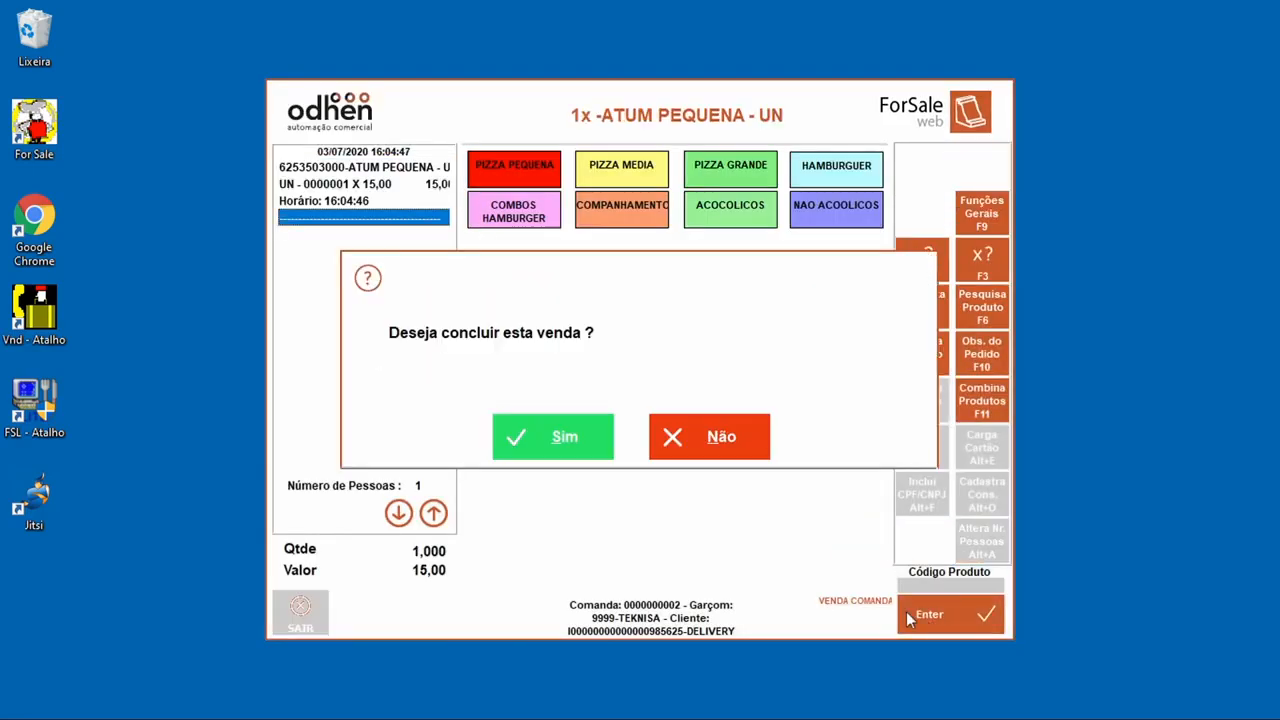
left_click(577, 437)
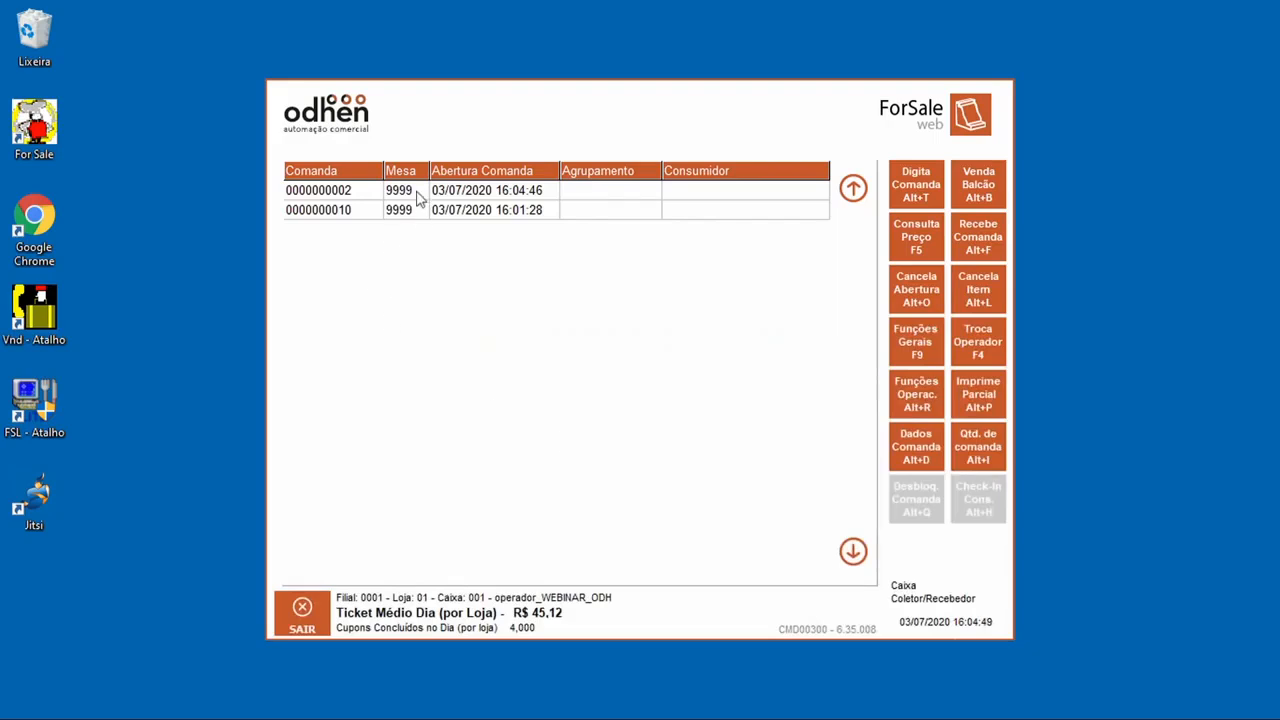
left_click(915, 407)
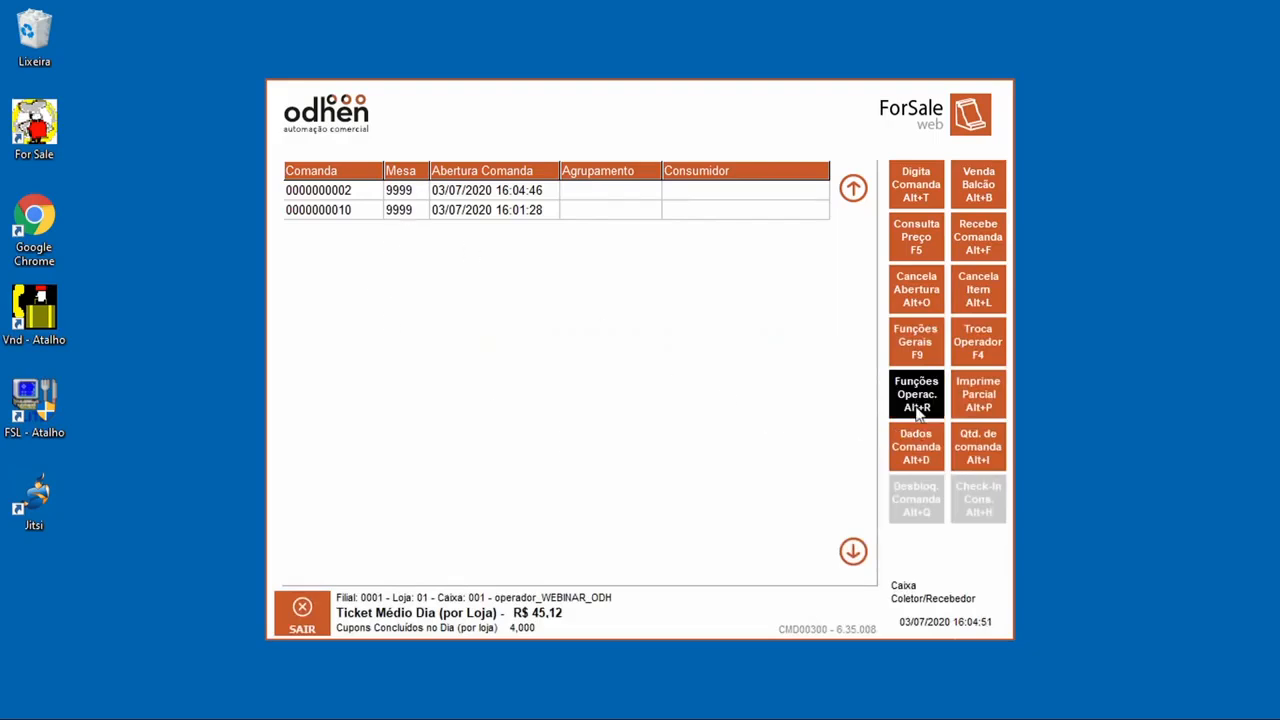
left_click(623, 376)
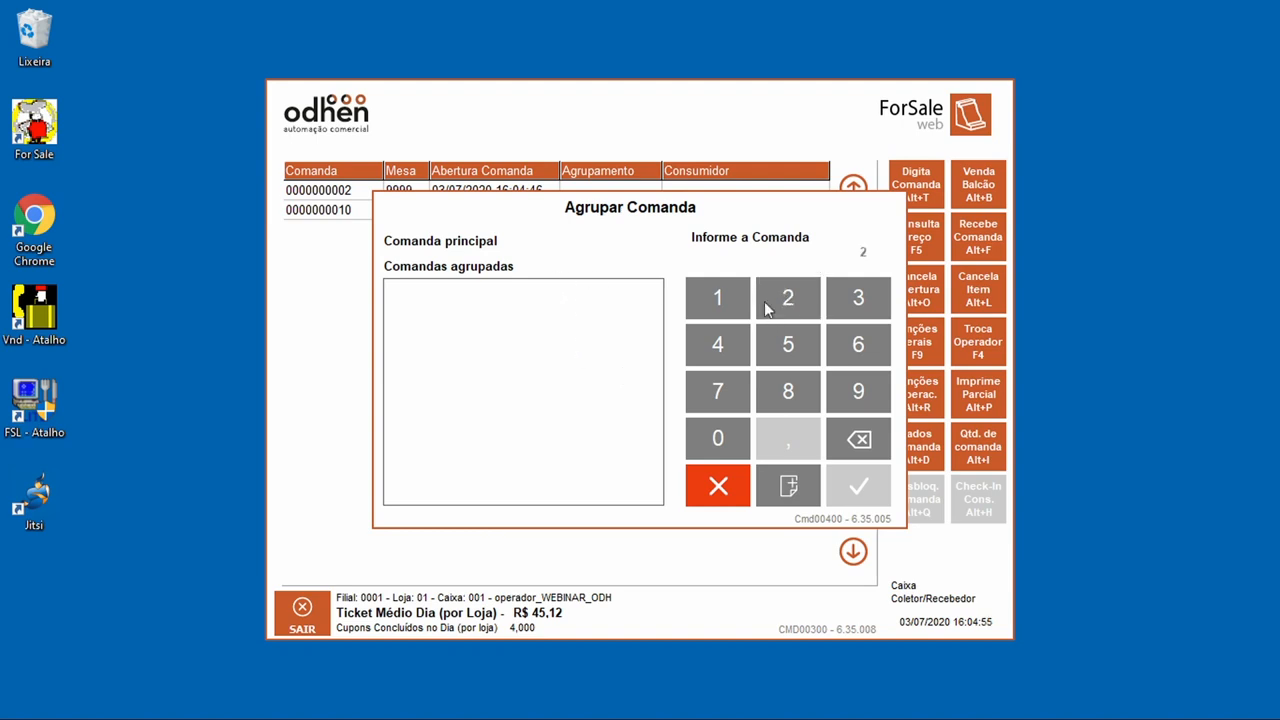
left_click(858, 446)
left_click(715, 315)
left_click(704, 443)
left_click(806, 487)
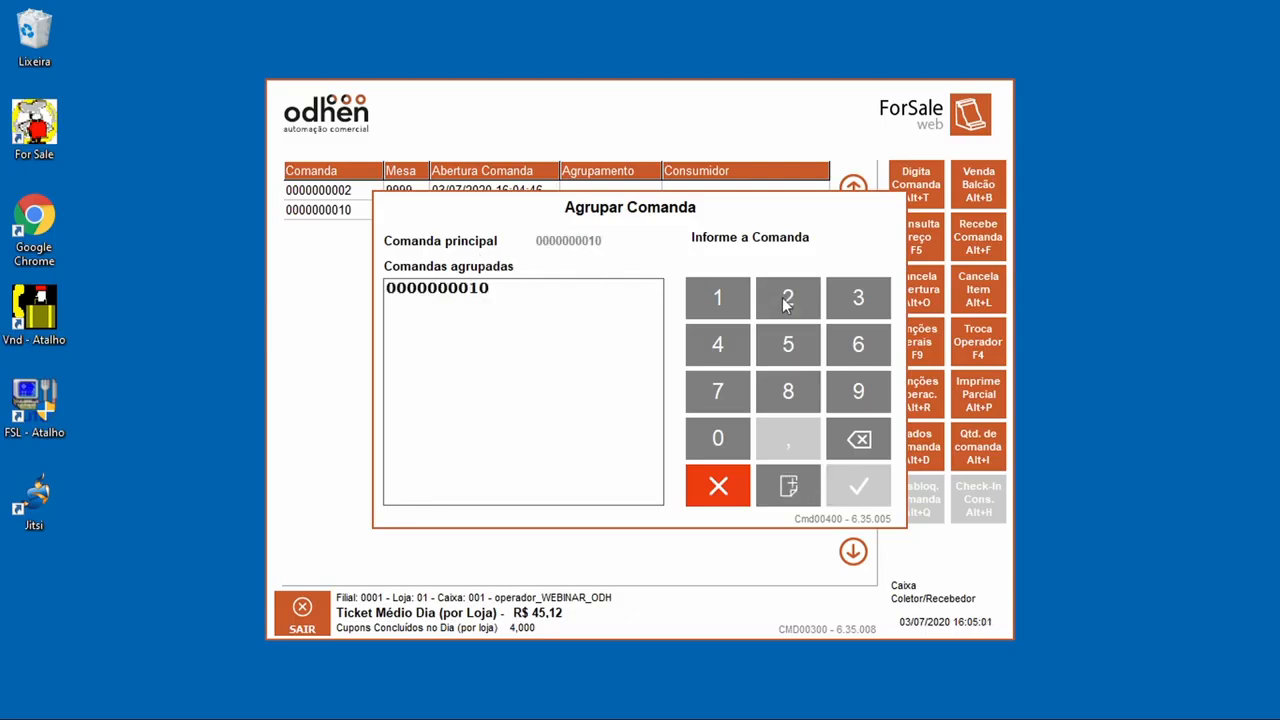
left_click(787, 297)
left_click(795, 466)
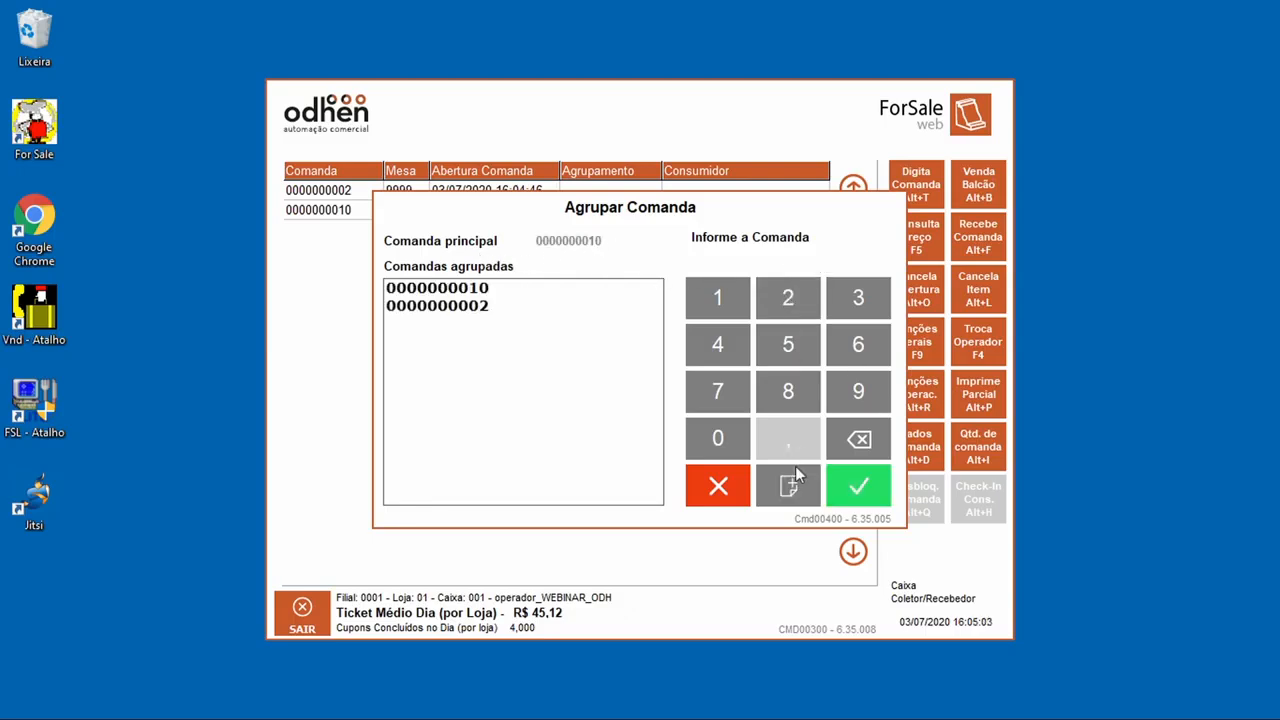
left_click(855, 504)
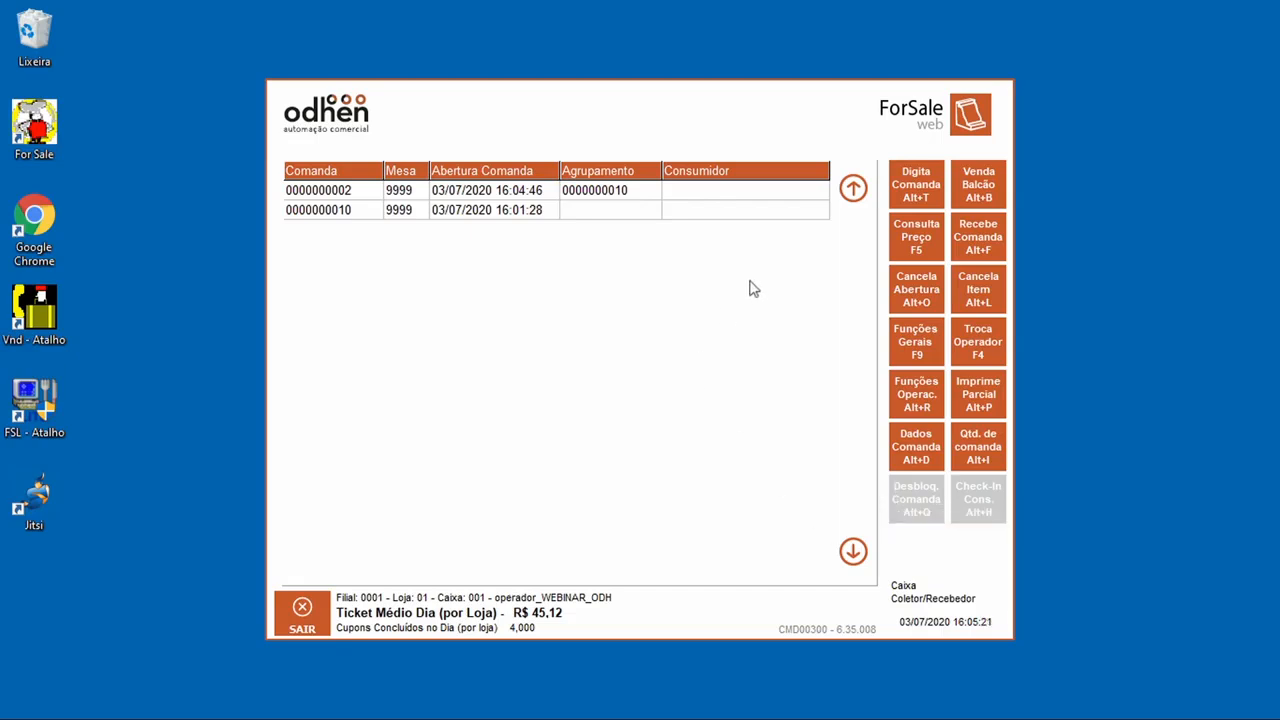
left_click(932, 404)
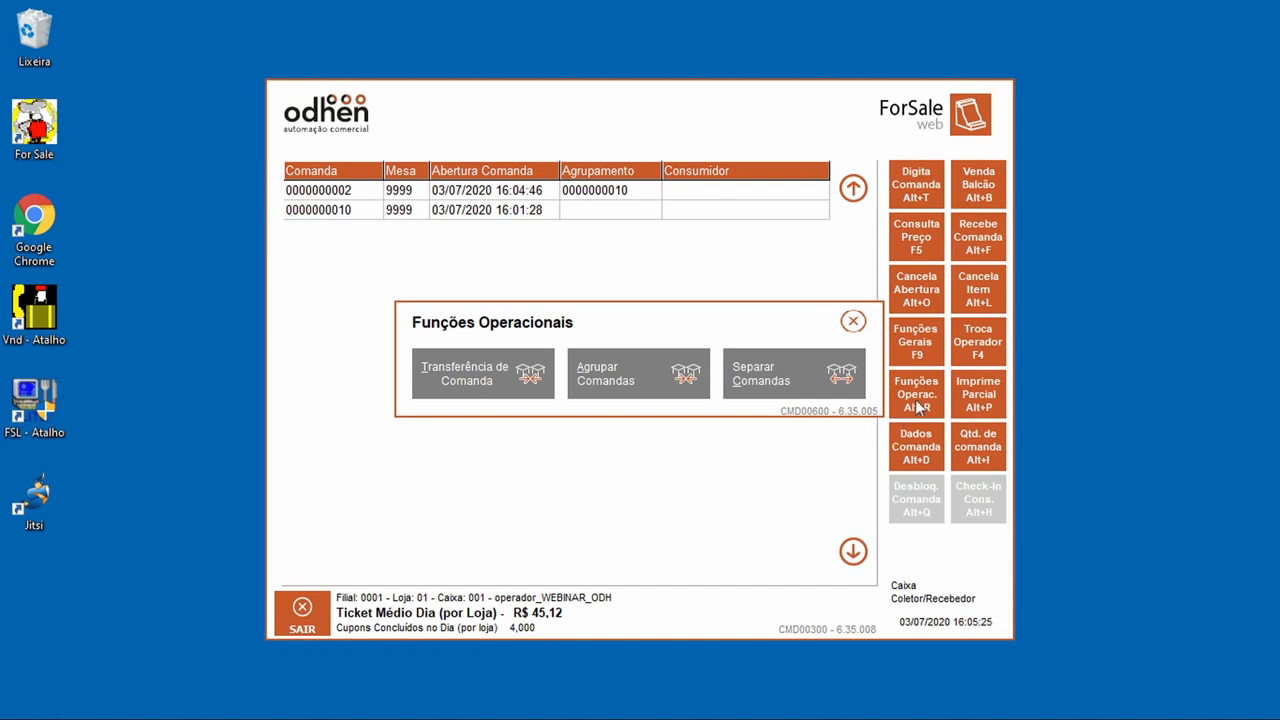
left_click(797, 378)
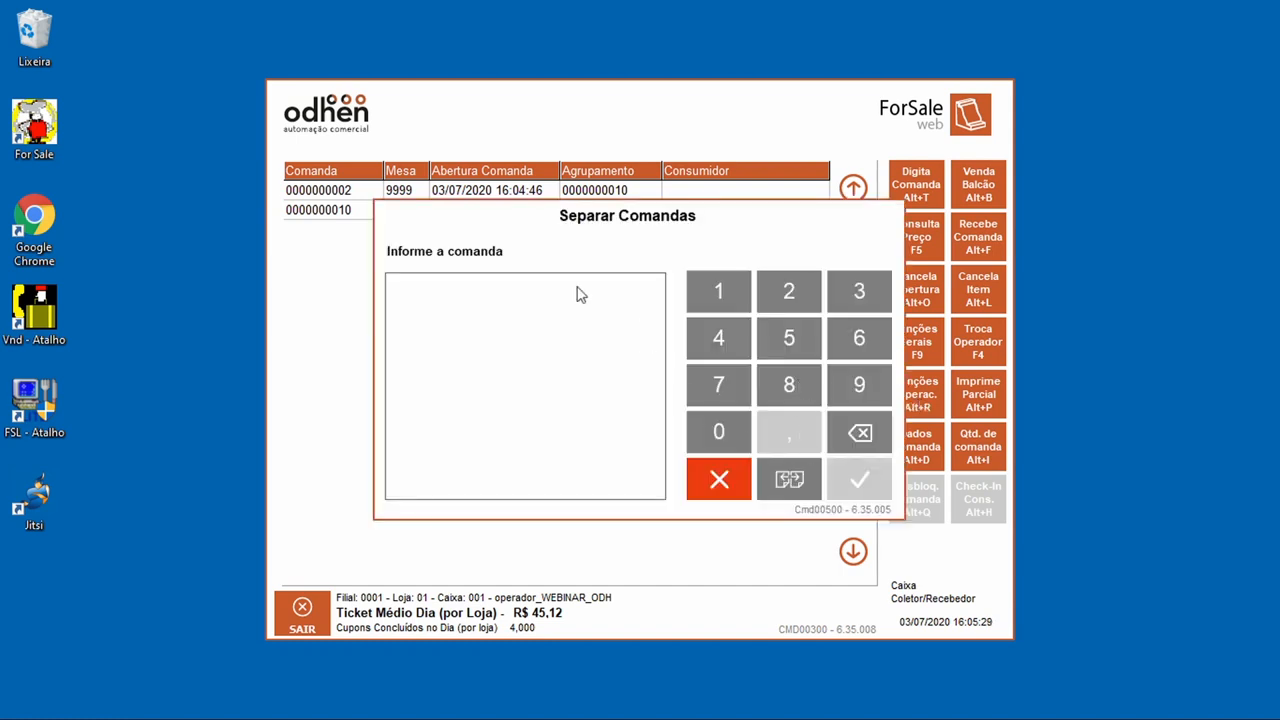
left_click(733, 305)
left_click(798, 488)
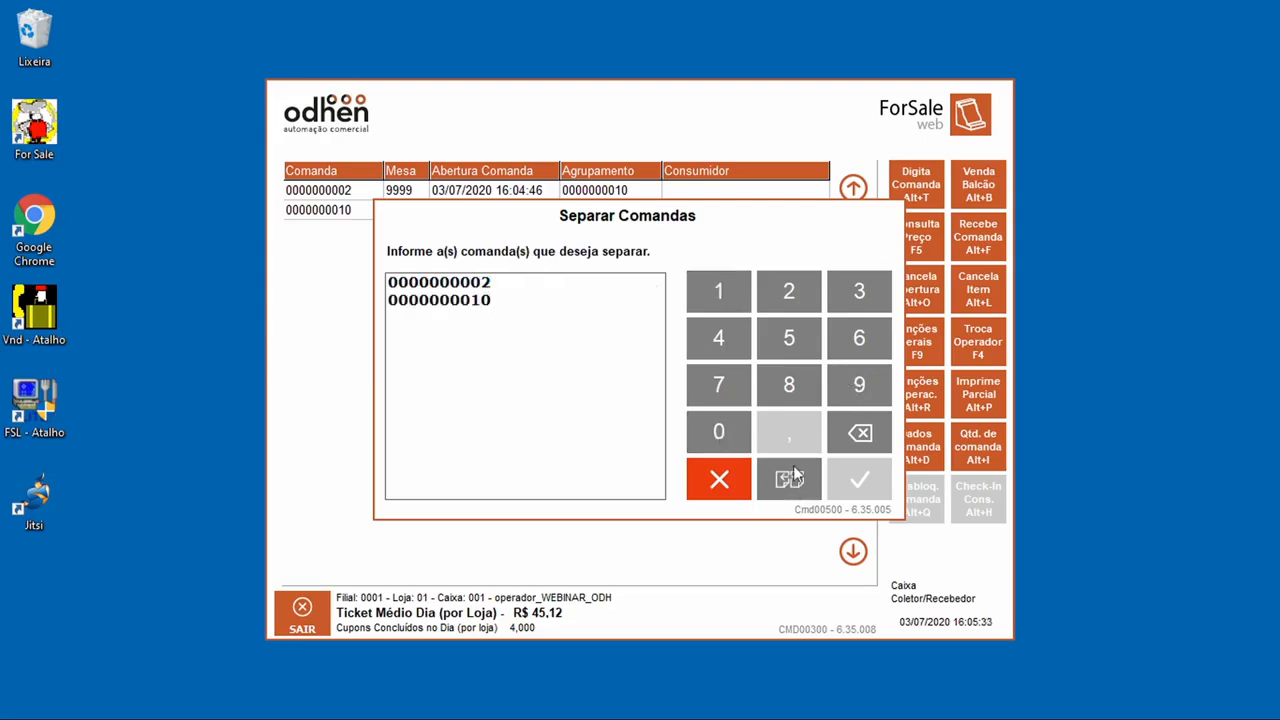
left_click(490, 314)
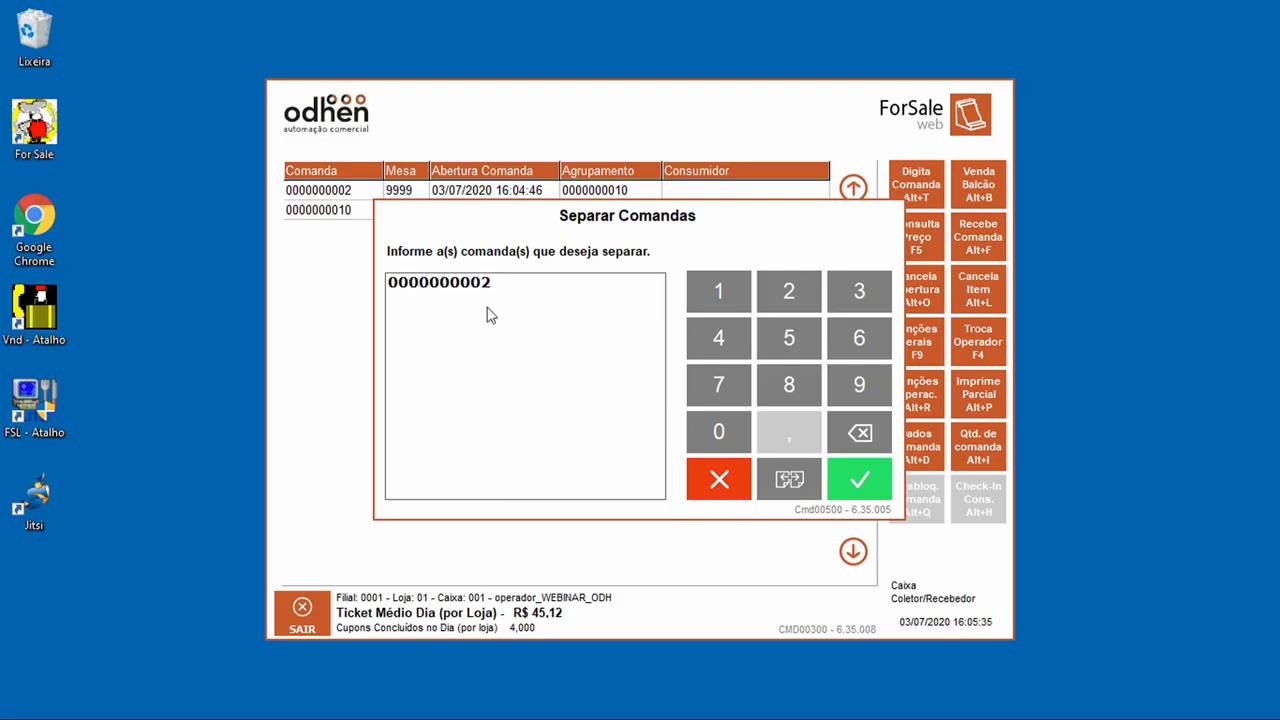
left_click(868, 478)
left_click(530, 430)
left_click(600, 450)
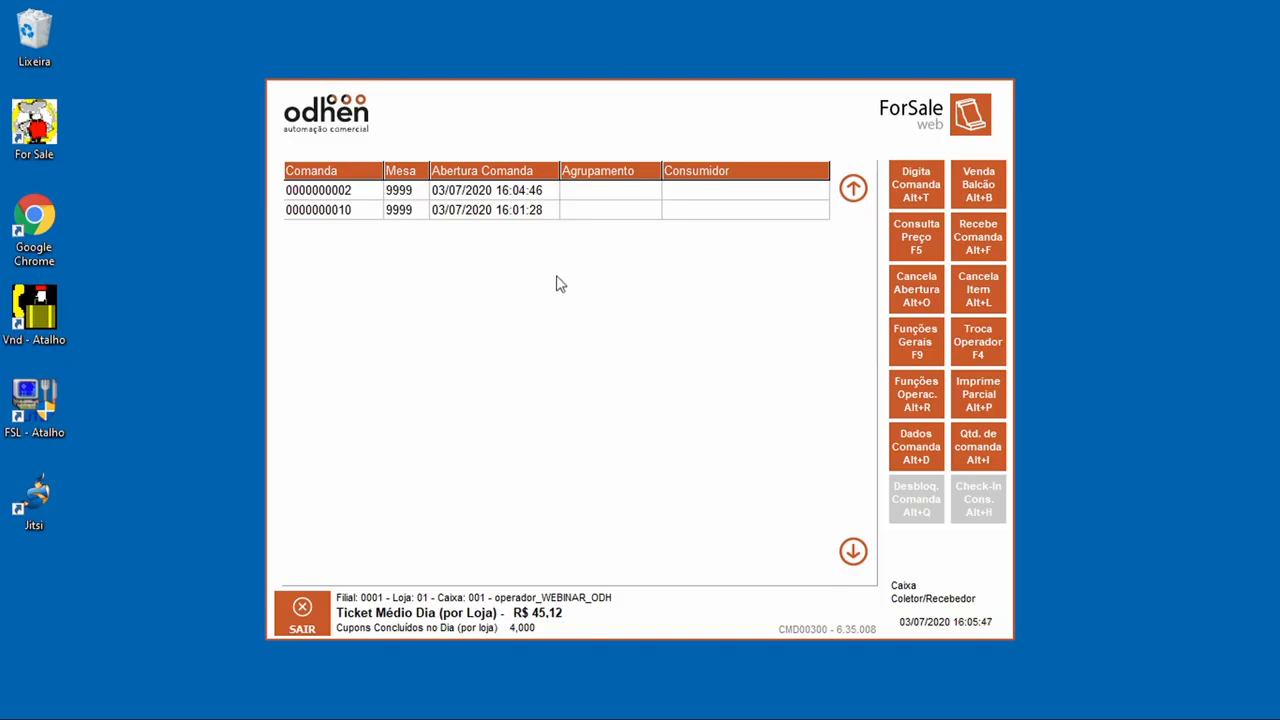
left_click(522, 215)
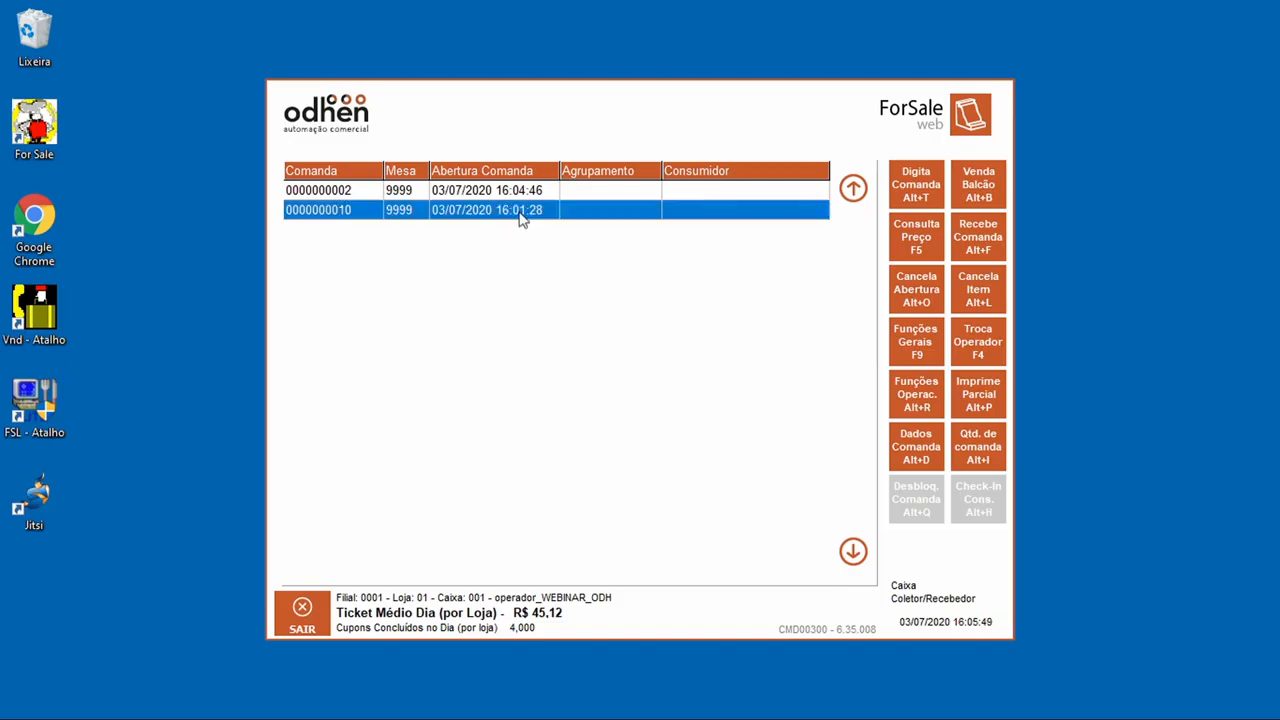
left_click(640, 398)
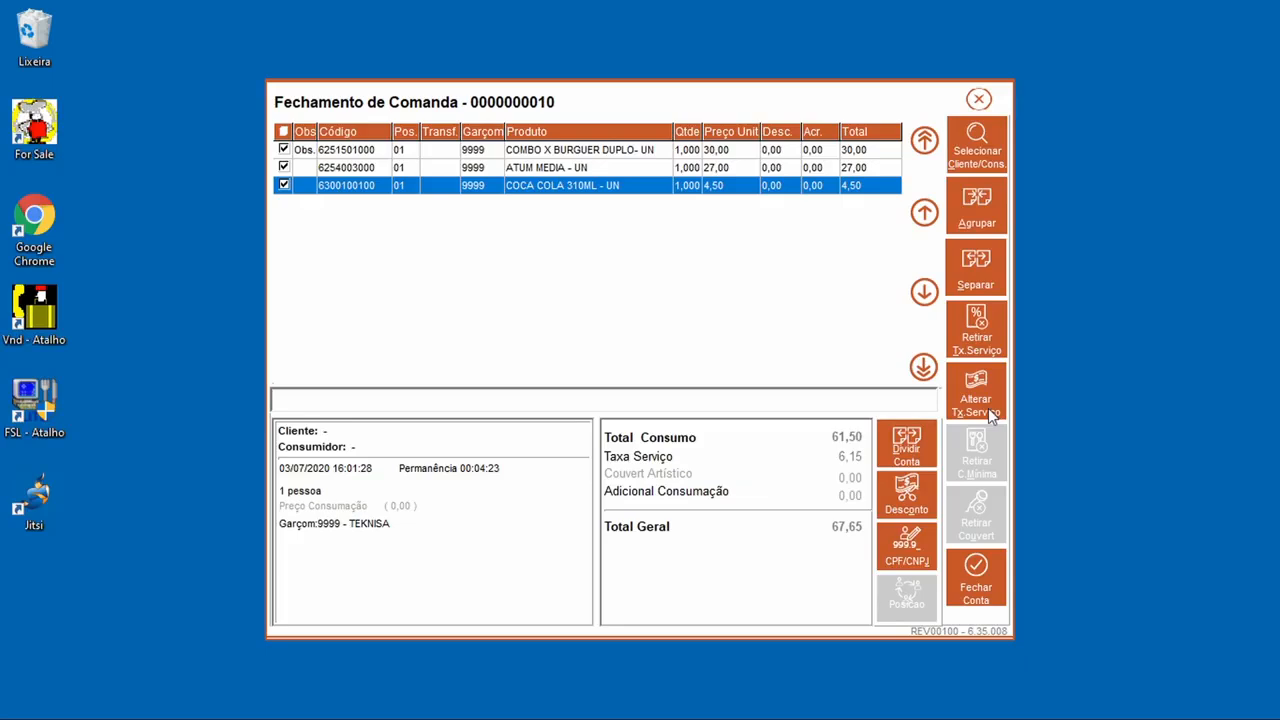
left_click(978, 580)
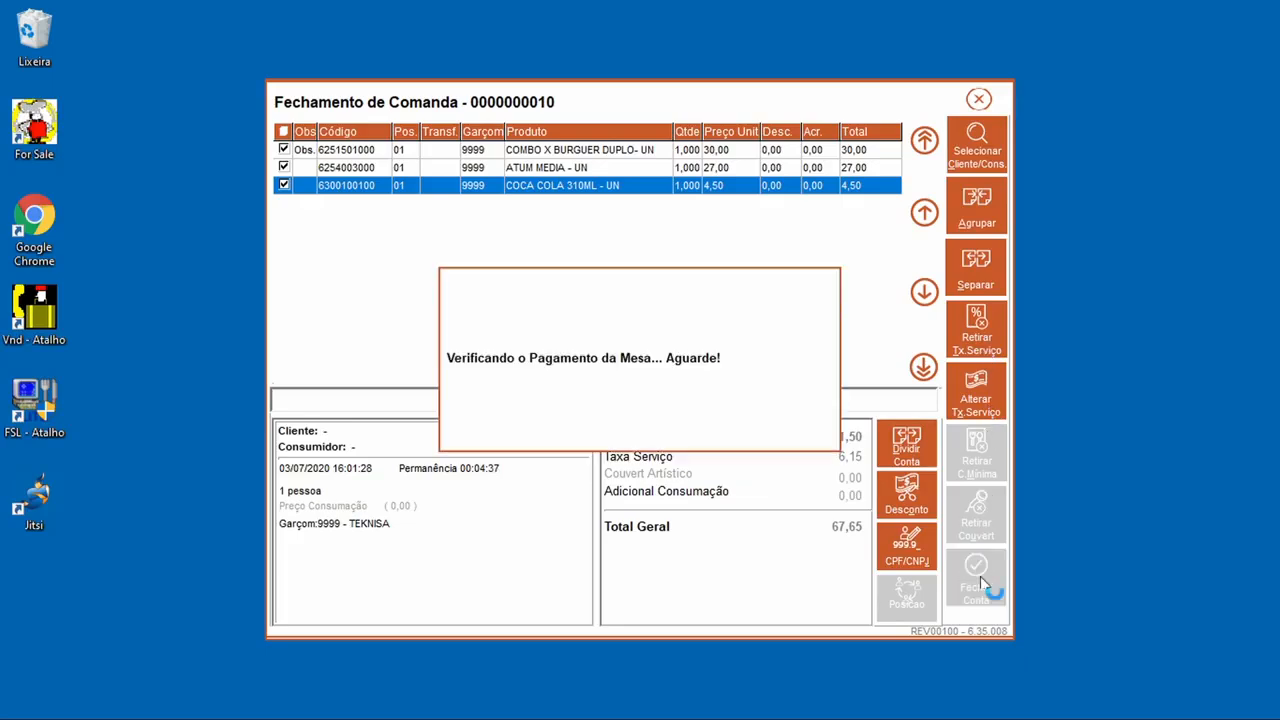
left_click(606, 356)
left_click(848, 432)
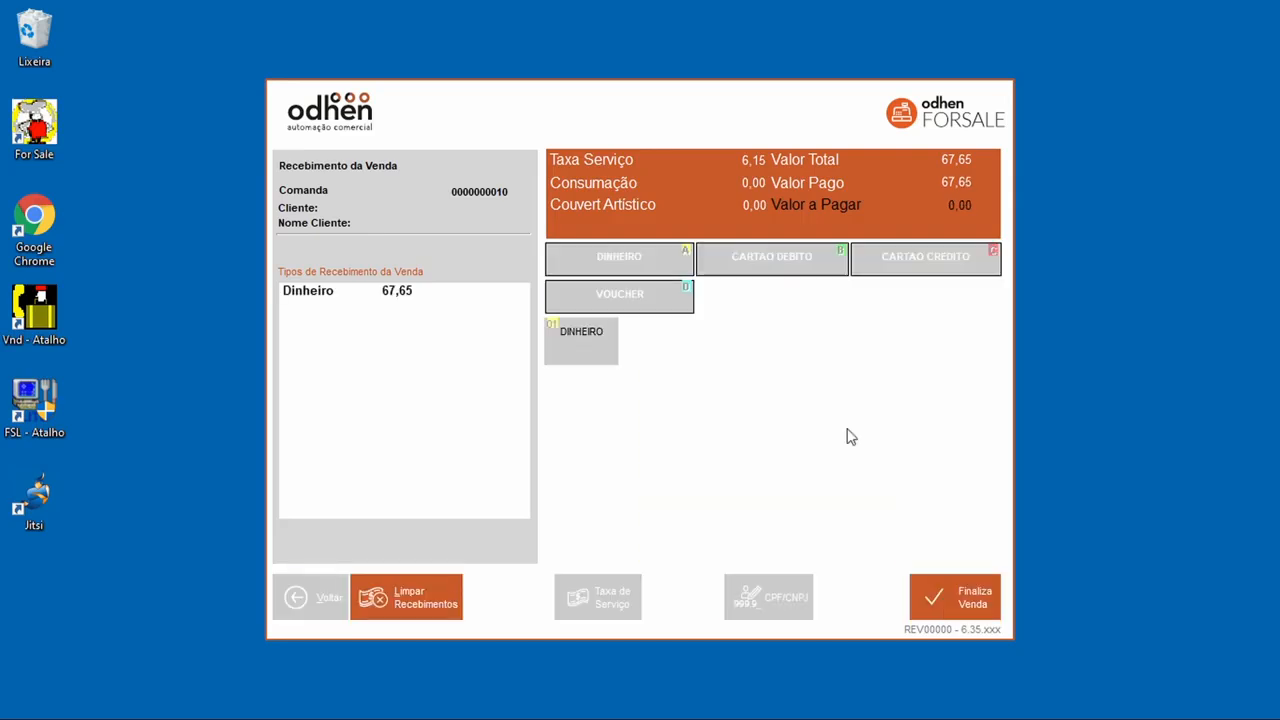
left_click(997, 600)
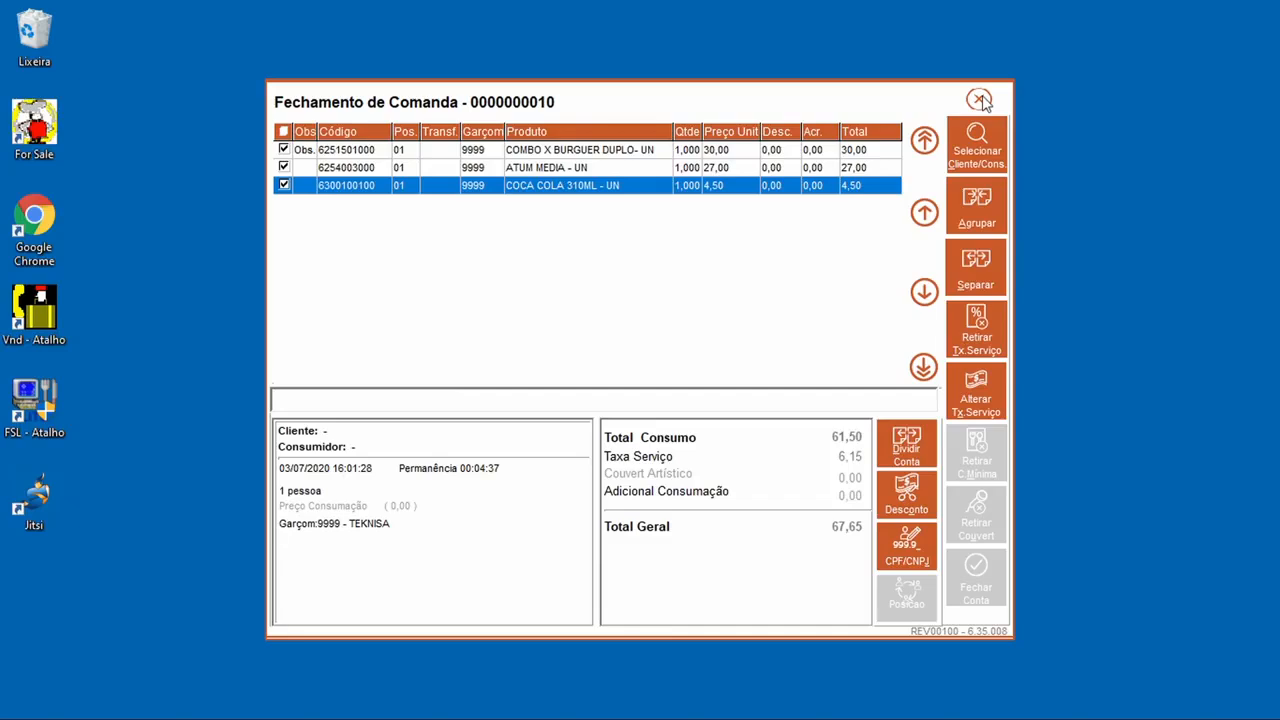
left_click(626, 438)
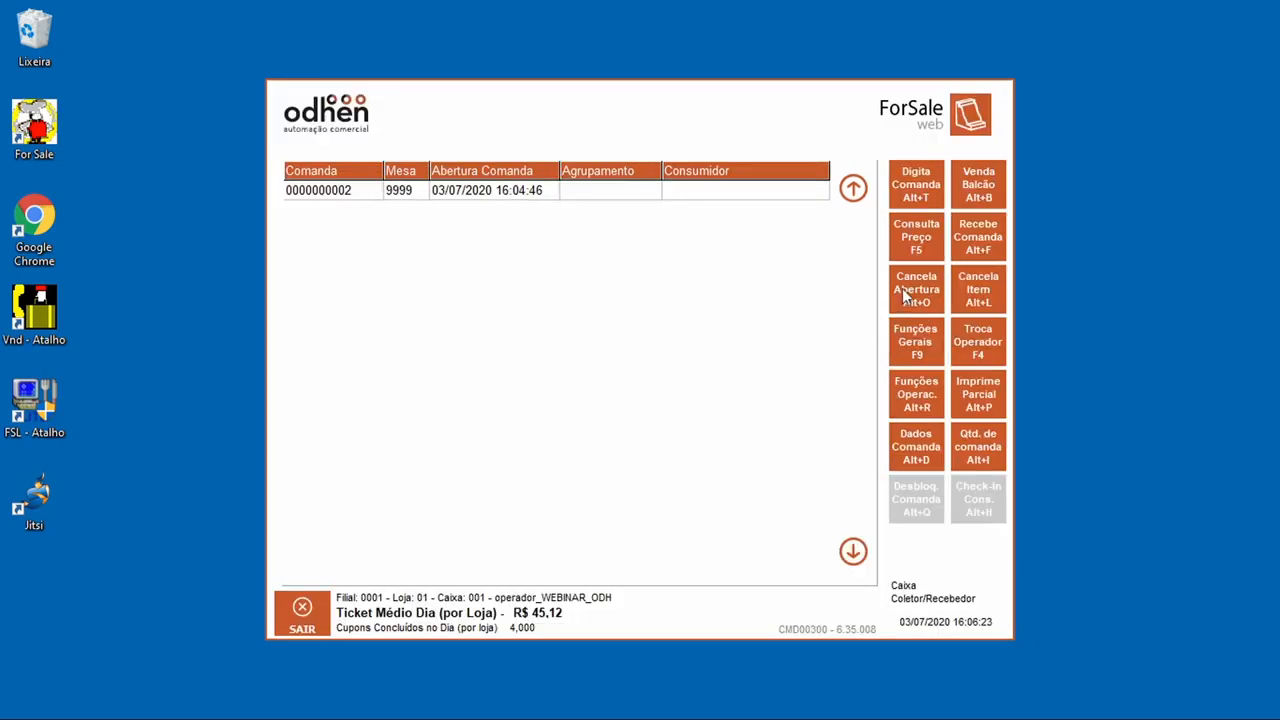
left_click(932, 195)
Step: Open comanda 3 for waiter 9999 TEKNISA and return to the open-comandas list
left_click(690, 316)
left_click(697, 492)
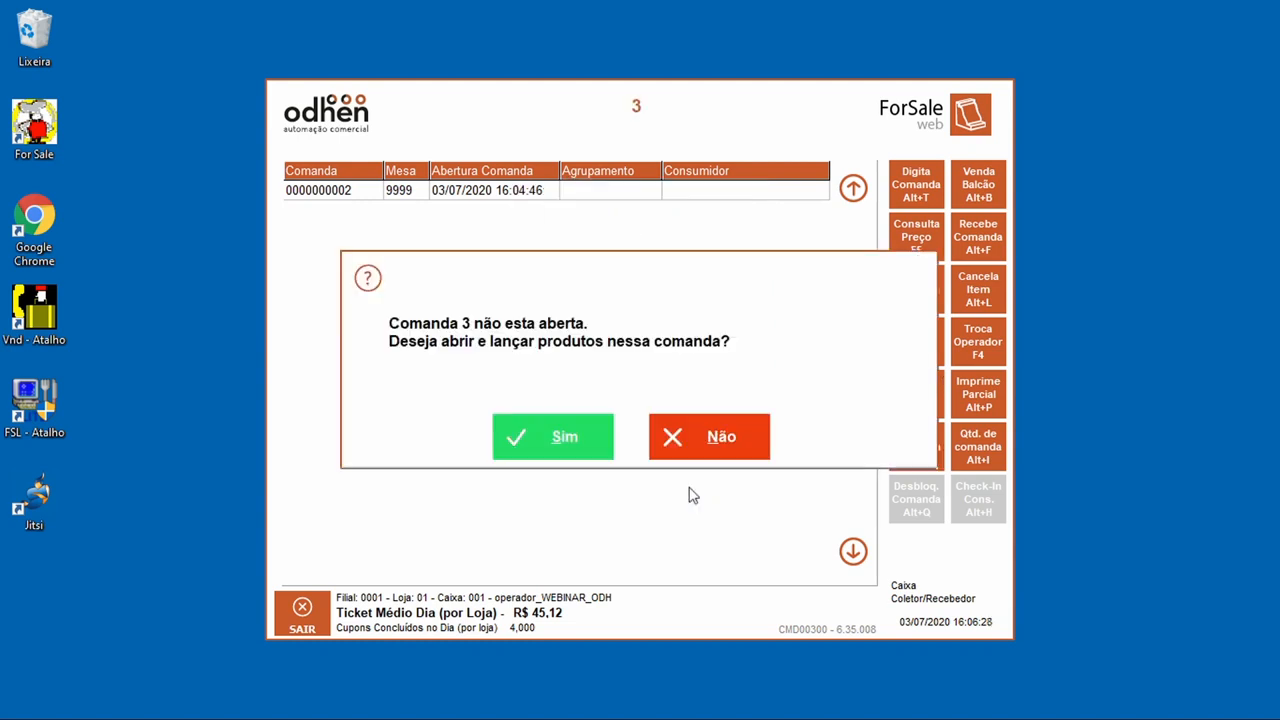
left_click(578, 450)
left_click(488, 380)
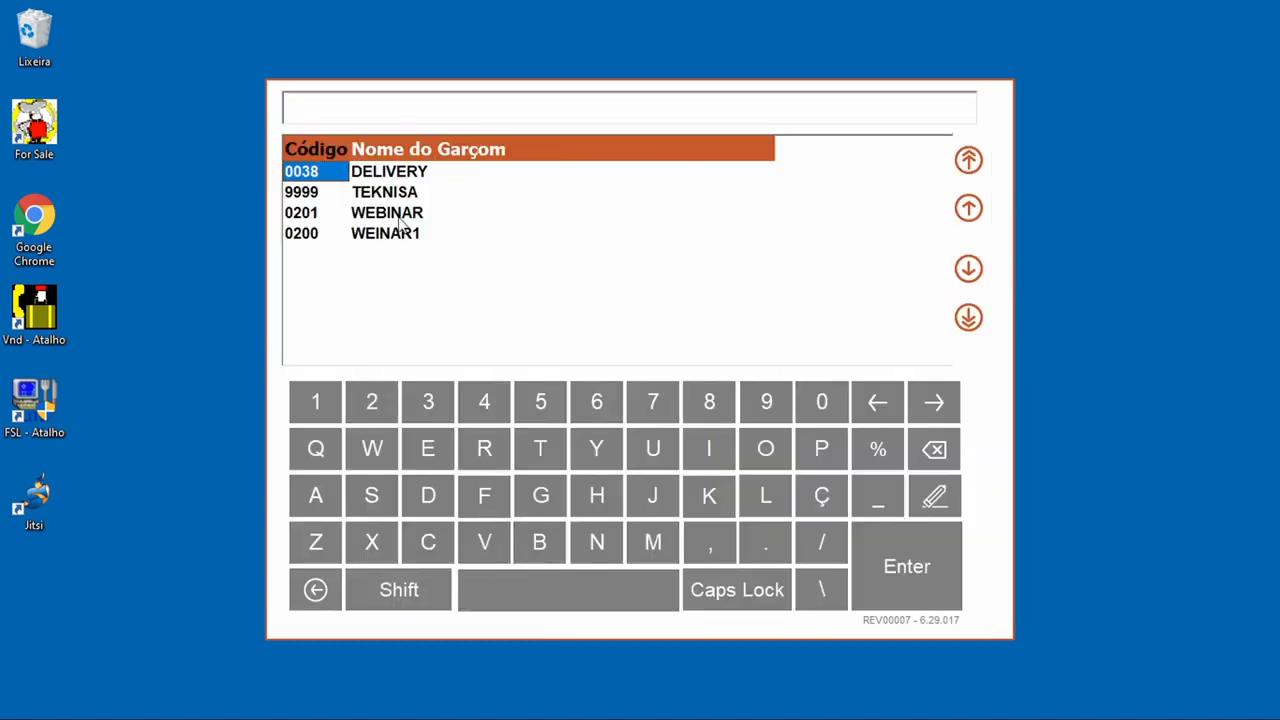
left_click(392, 192)
left_click(874, 584)
left_click(470, 533)
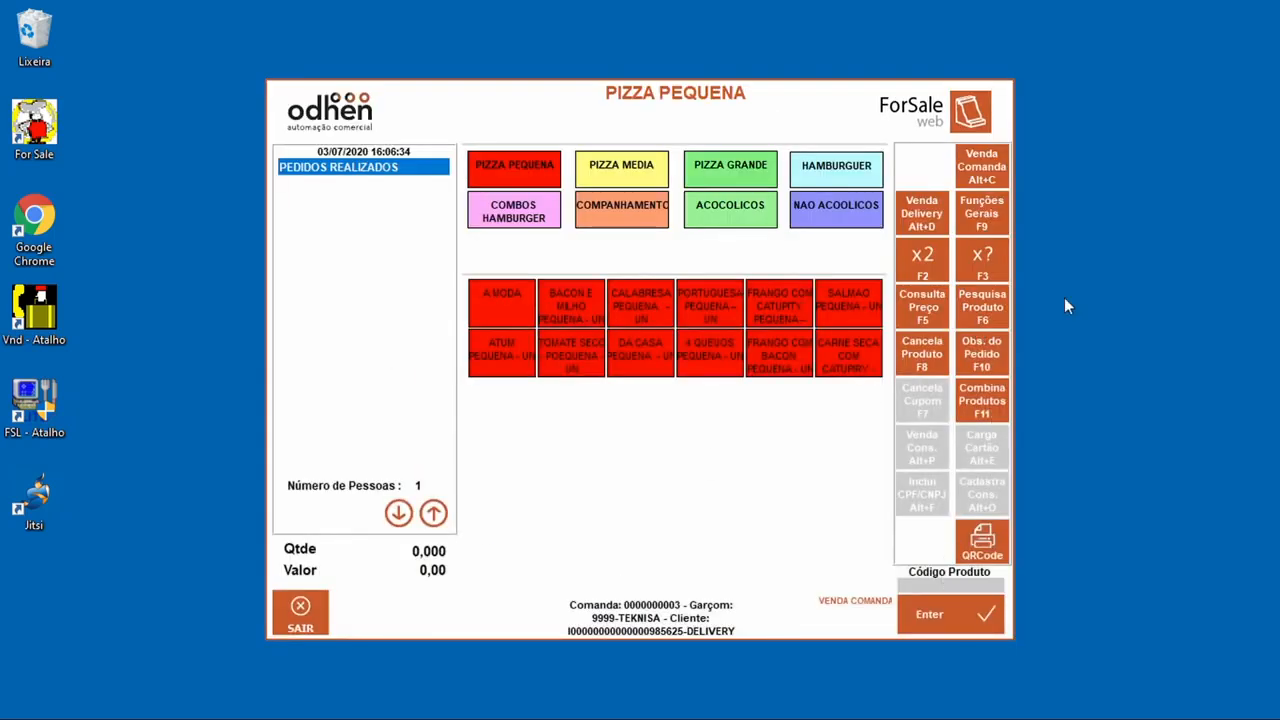
left_click(982, 166)
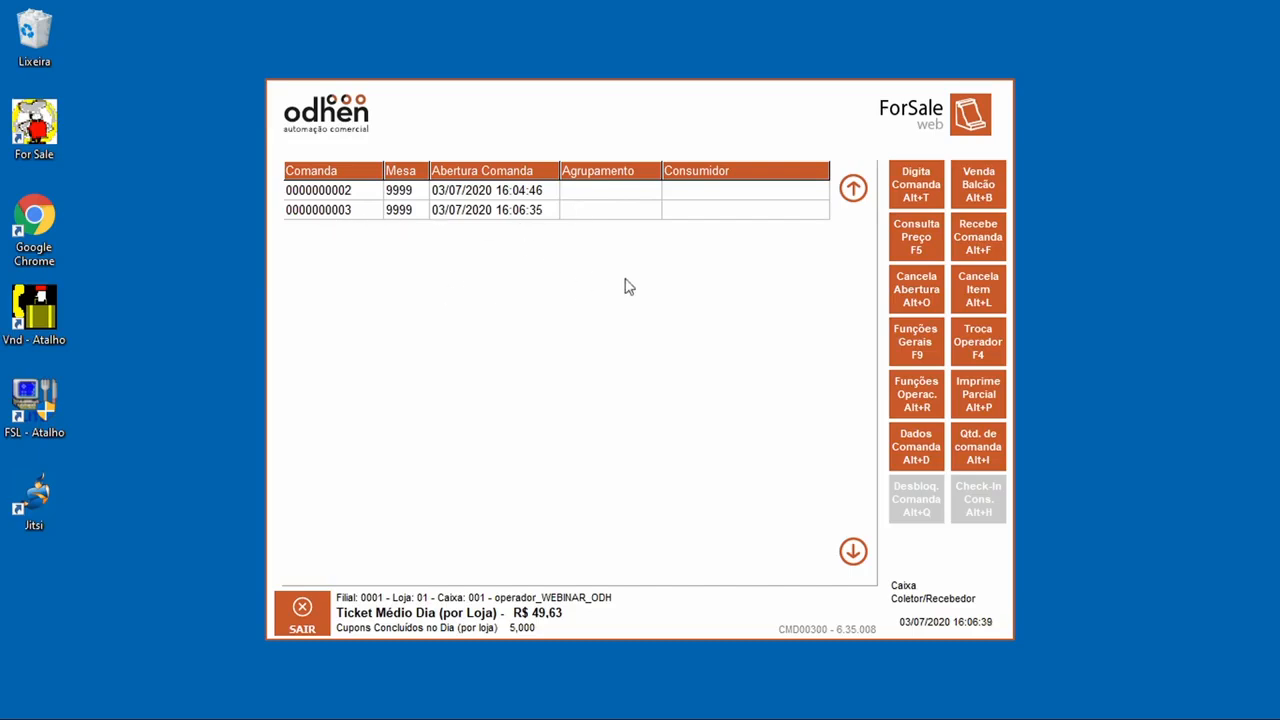
left_click(918, 305)
left_click(701, 301)
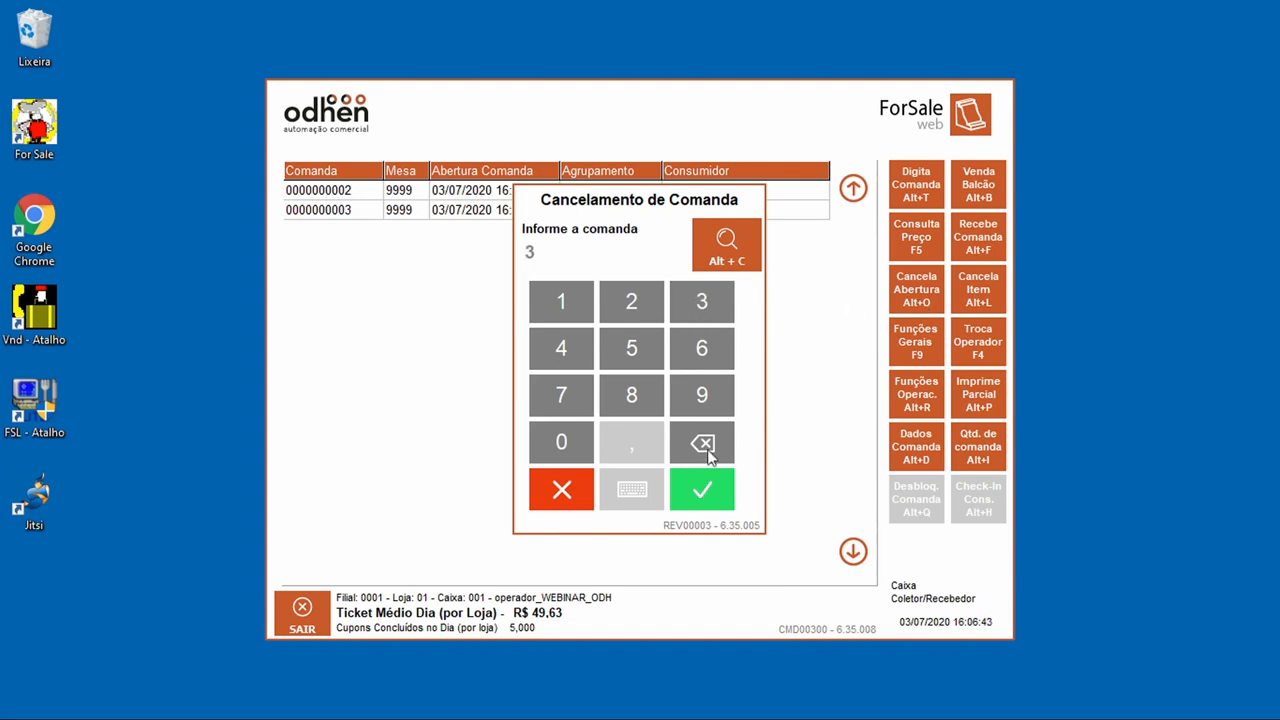
left_click(712, 488)
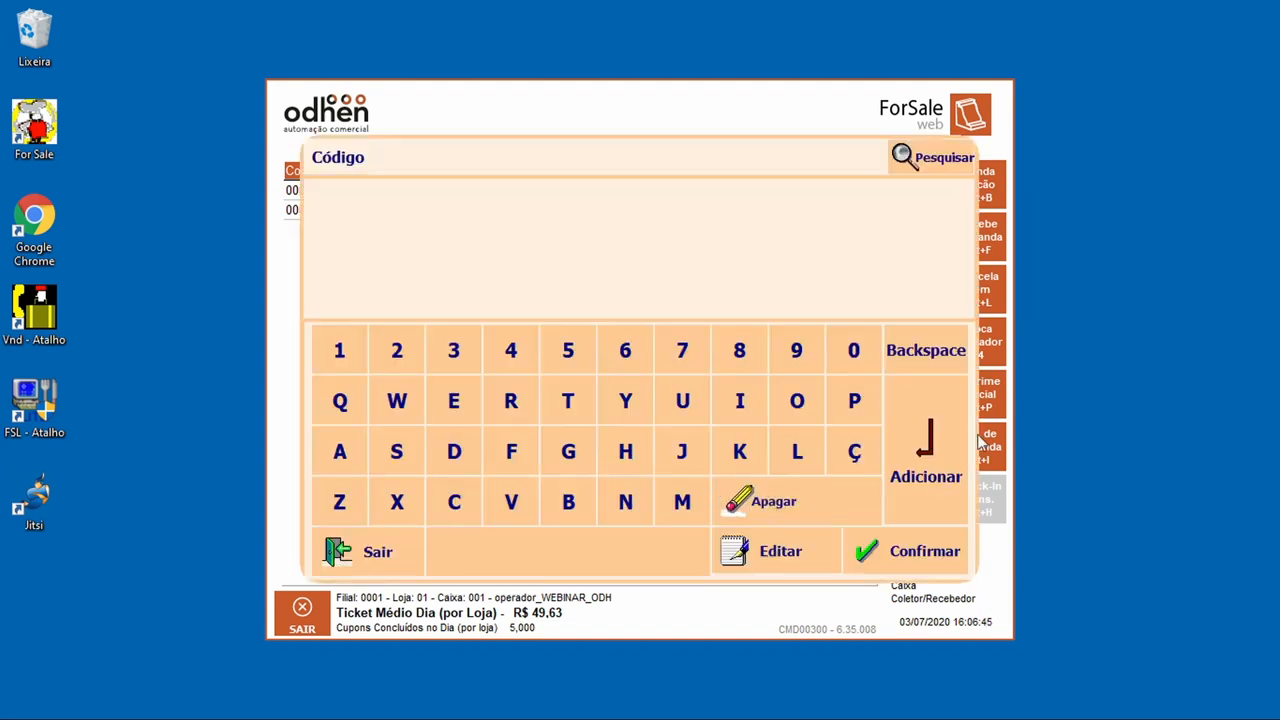
left_click(930, 552)
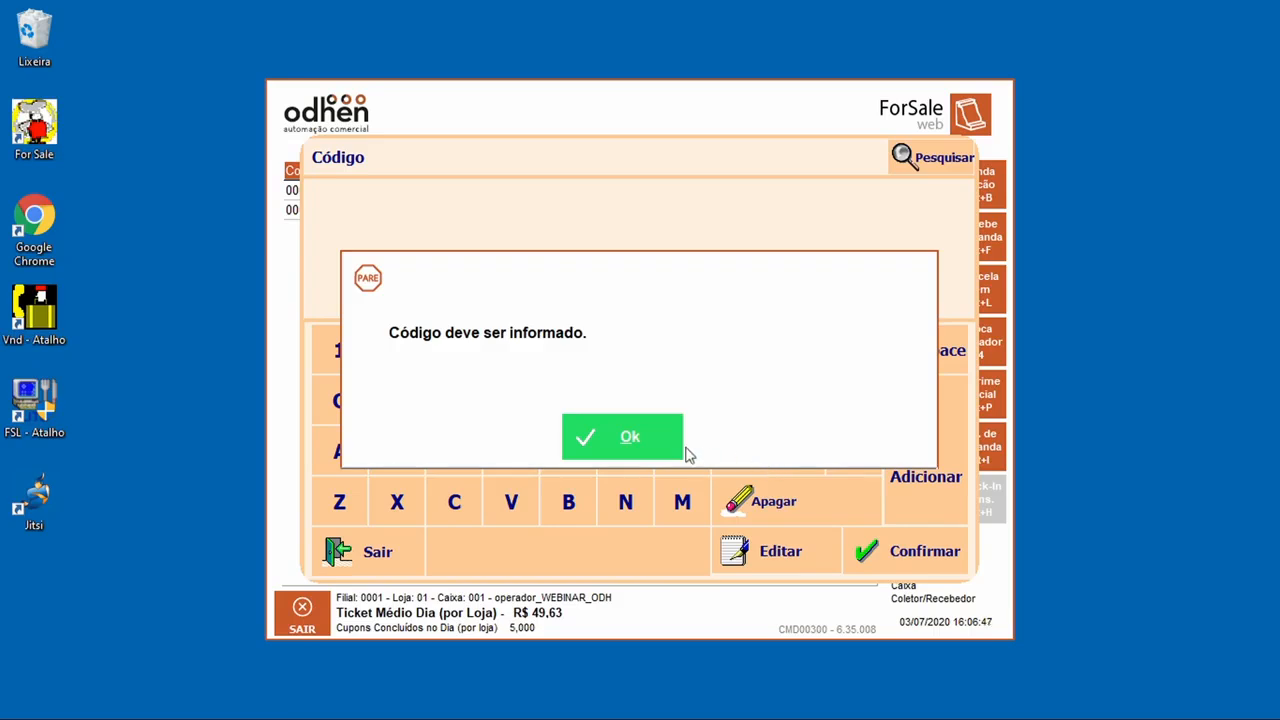
left_click(600, 446)
left_click(339, 352)
left_click(960, 572)
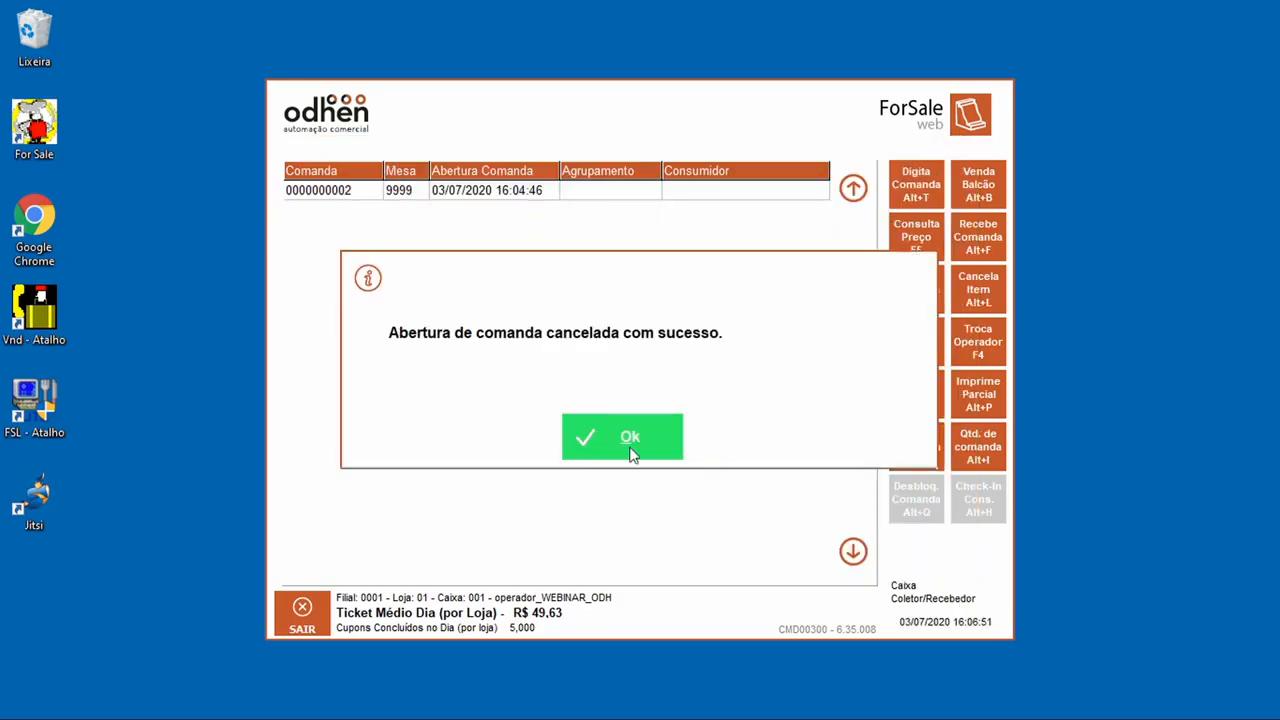
left_click(620, 442)
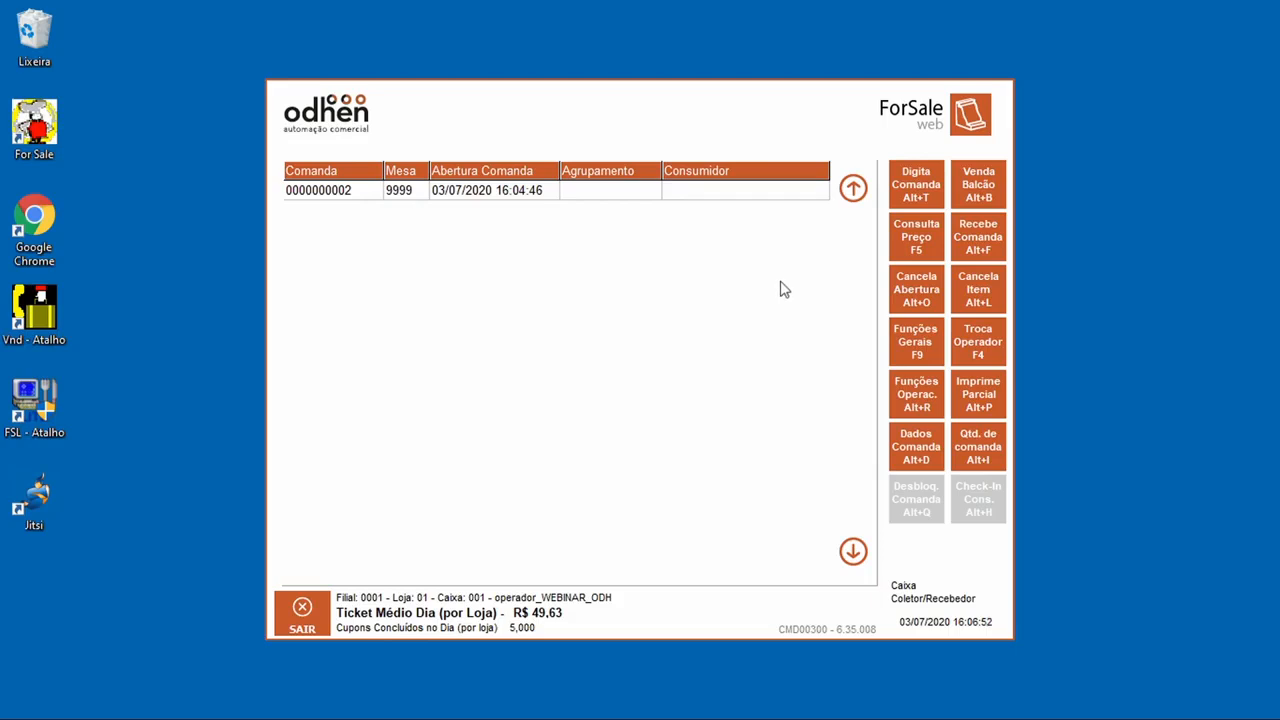
left_click(971, 304)
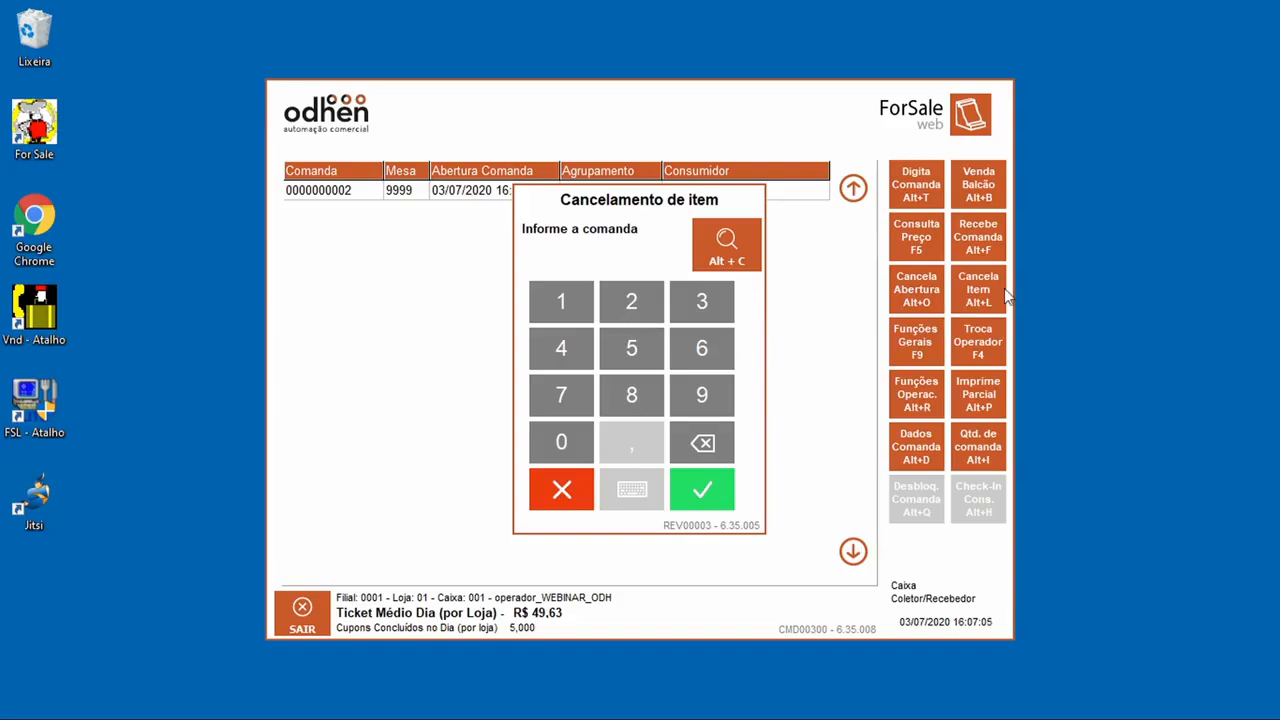
Step: Cancel comanda 2's ATUM PEQUENA, giving reasons CLIENTE SAIU SEM PAGAR and CLIENTE DESISTIU
left_click(631, 301)
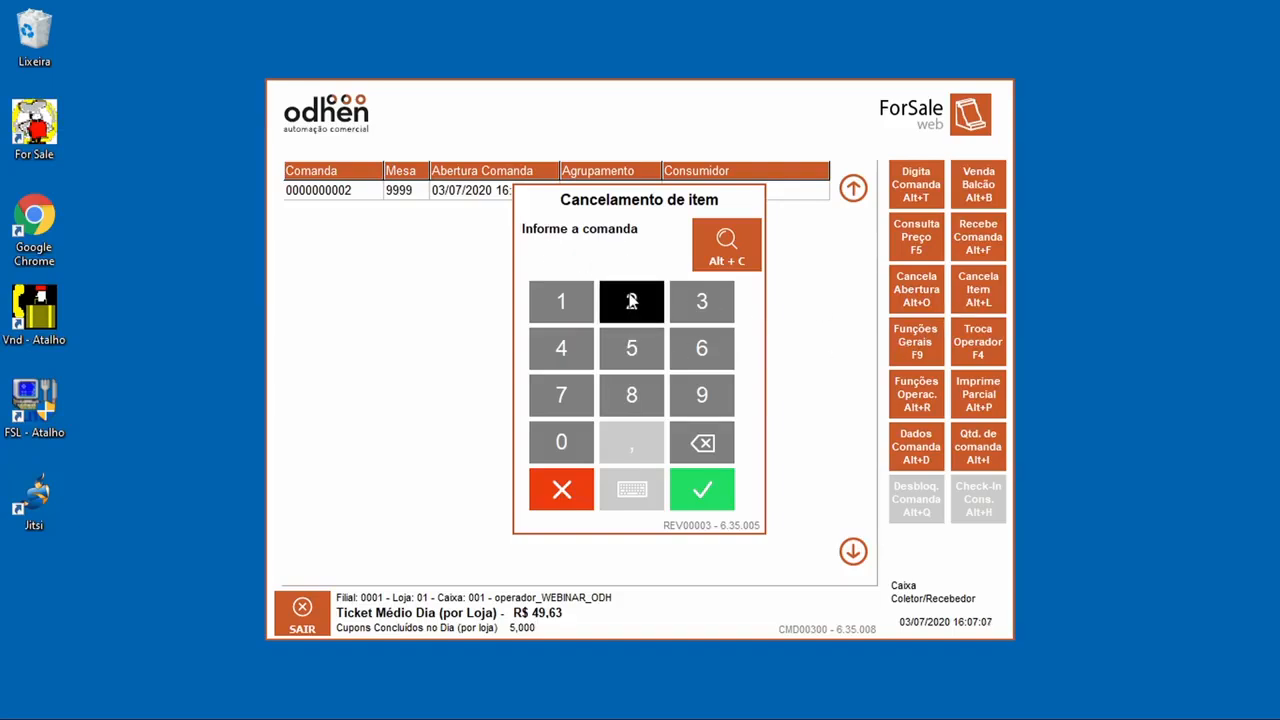
left_click(702, 488)
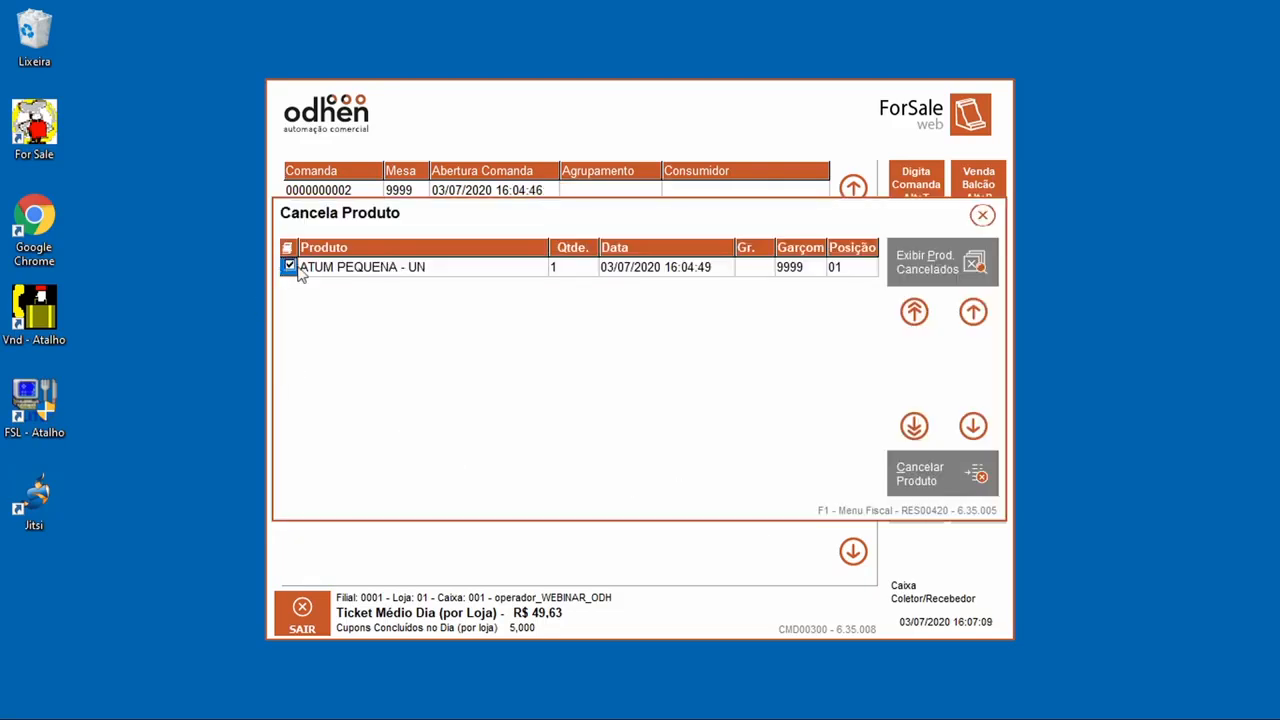
left_click(888, 472)
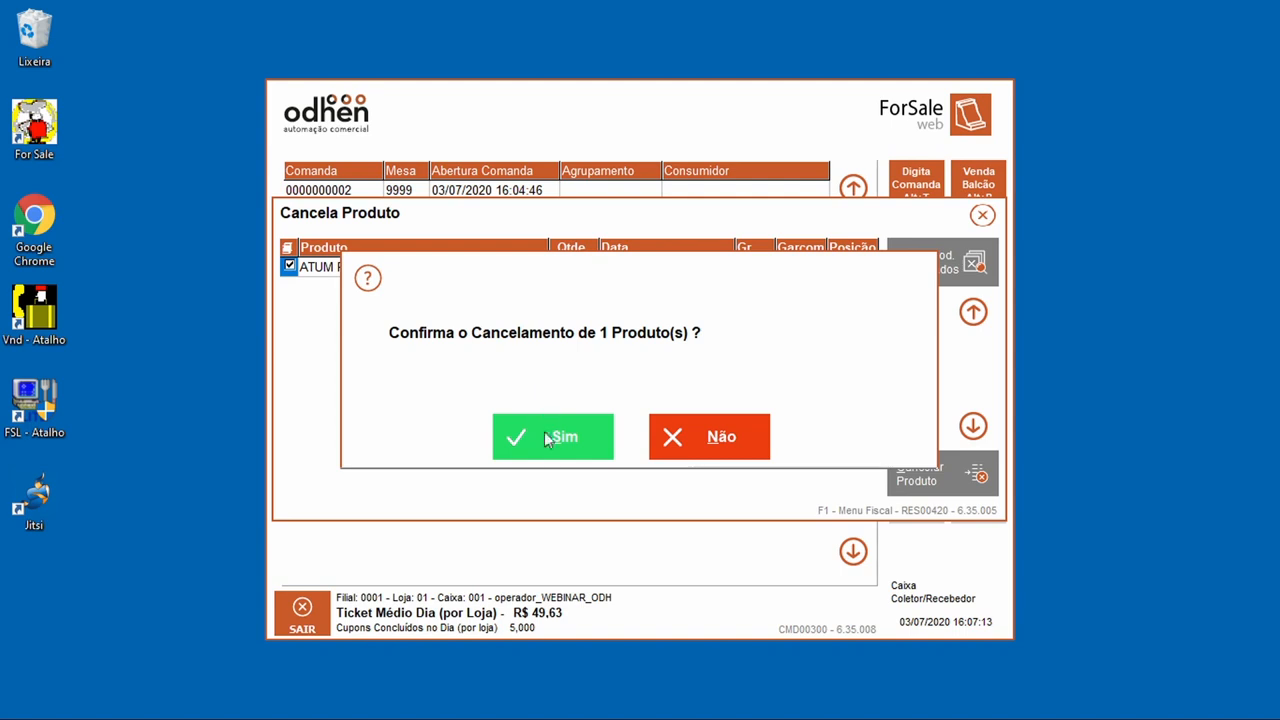
left_click(551, 442)
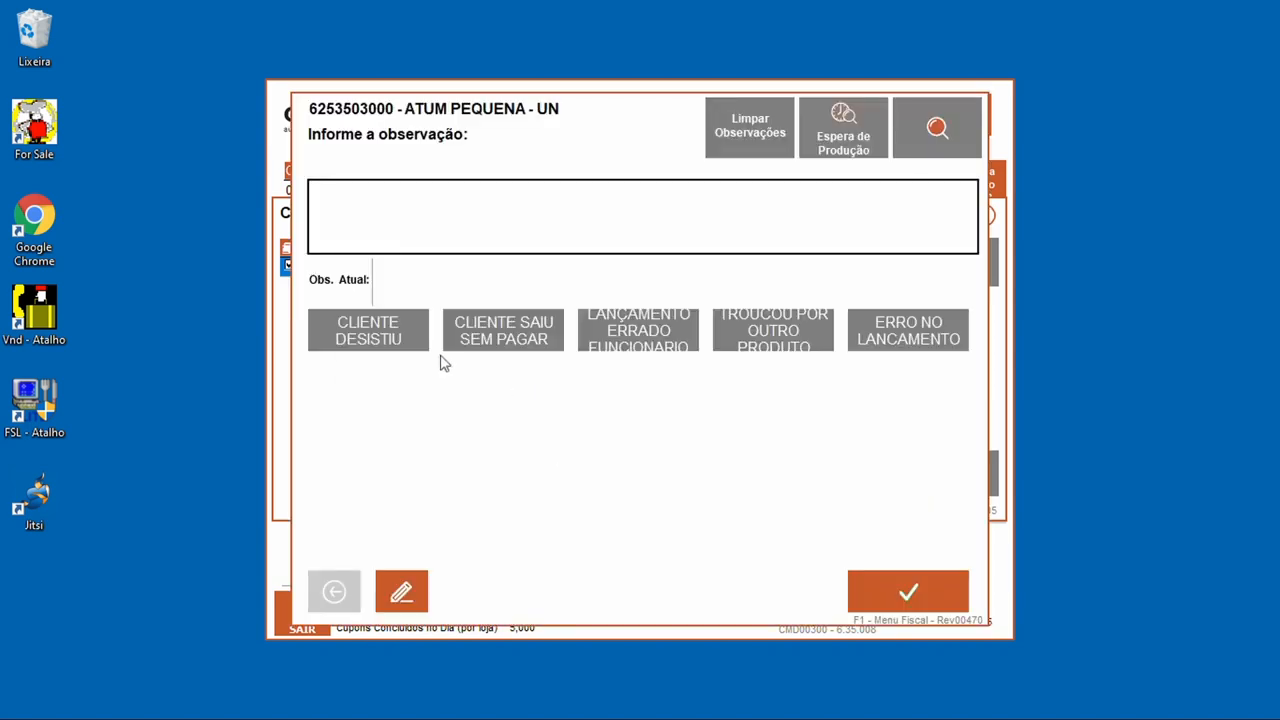
left_click(497, 343)
left_click(343, 337)
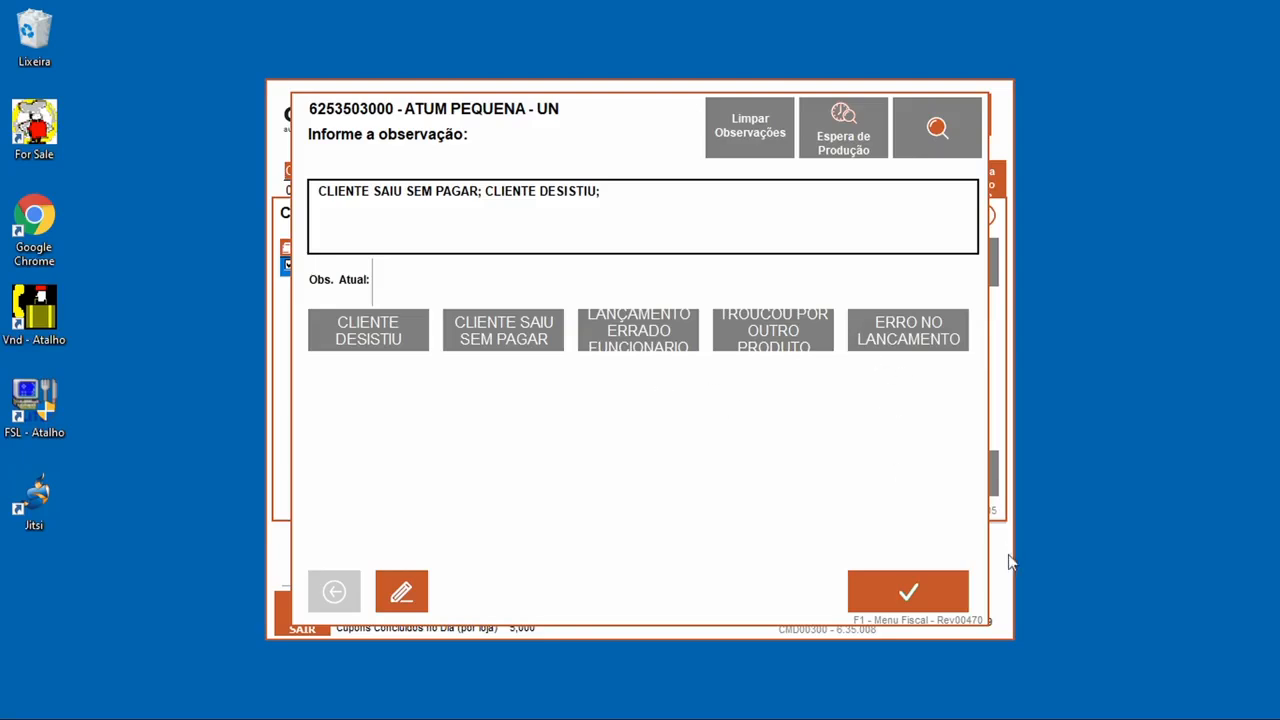
left_click(930, 594)
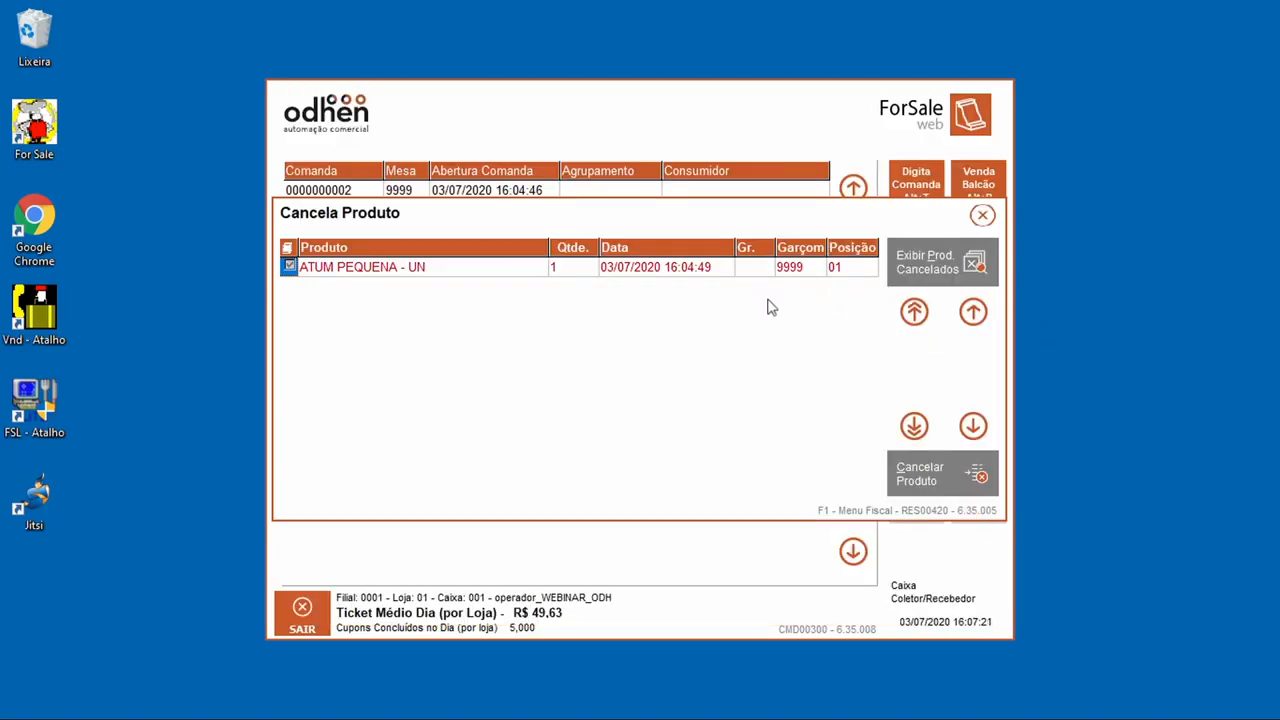
left_click(980, 222)
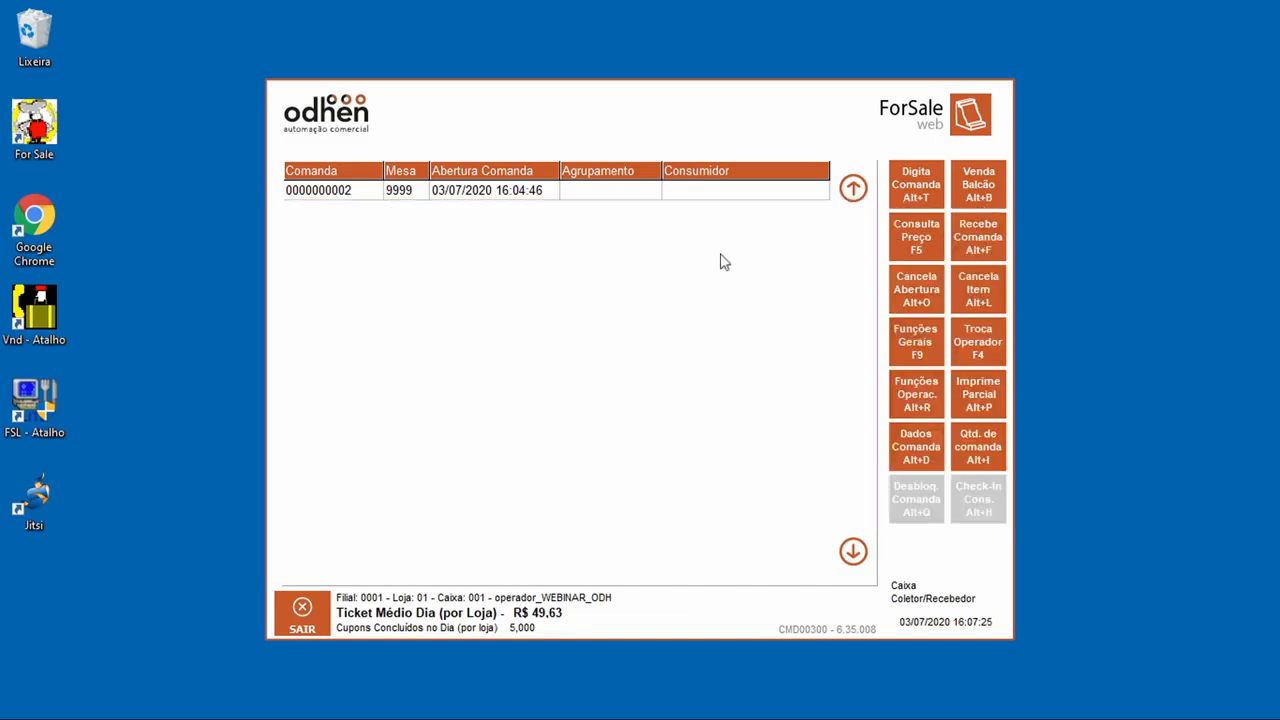
Step: Receive comanda 2 and close its bill at 0,00
left_click(982, 262)
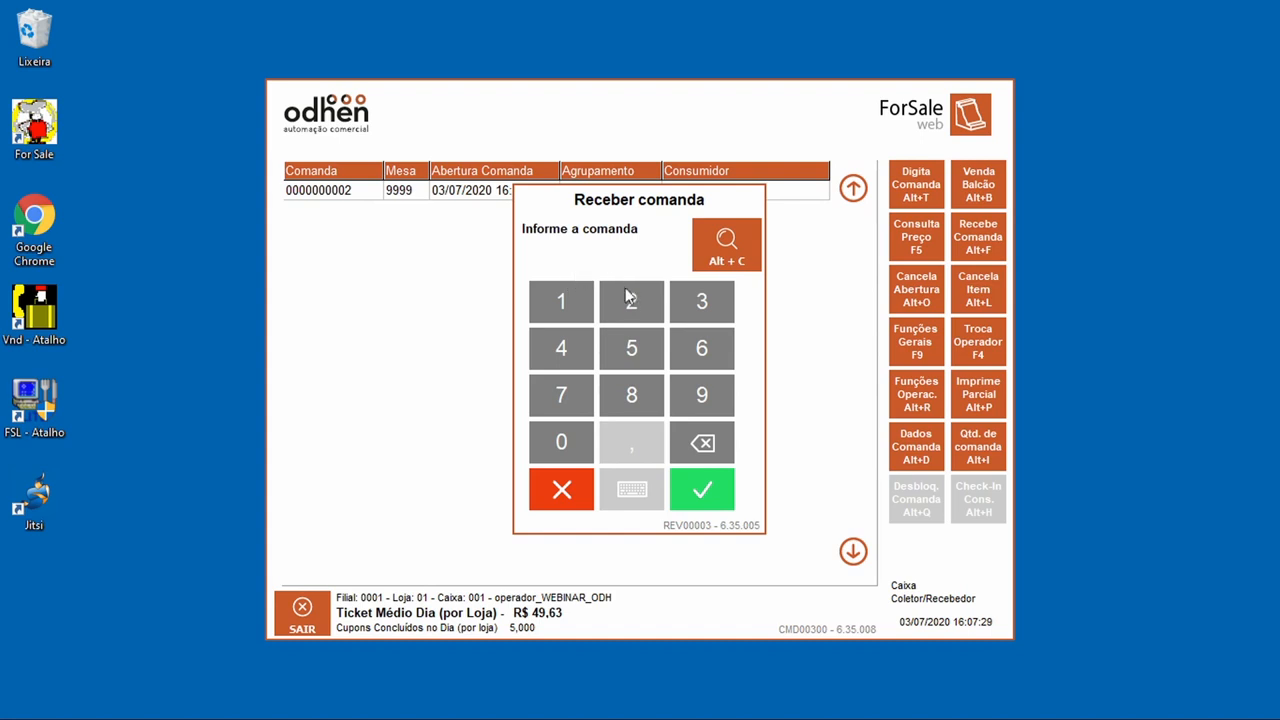
left_click(553, 505)
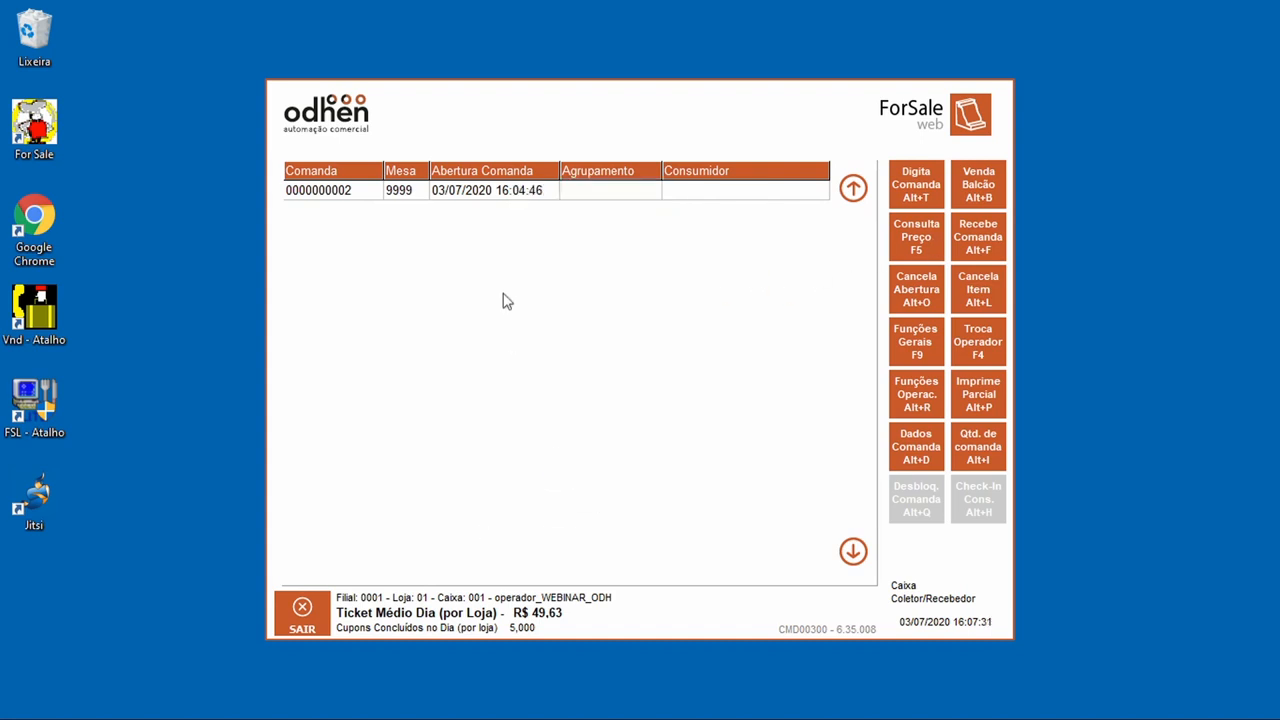
left_click(993, 236)
left_click(607, 307)
left_click(703, 500)
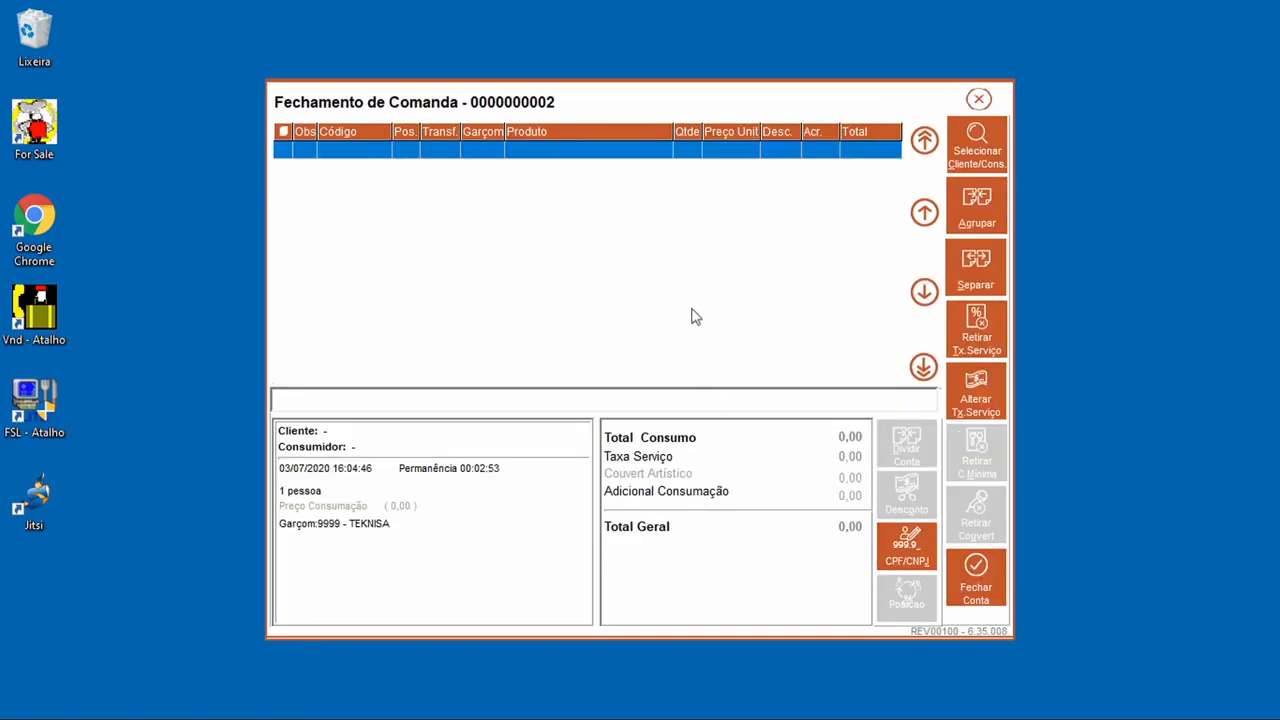
left_click(975, 577)
left_click(560, 438)
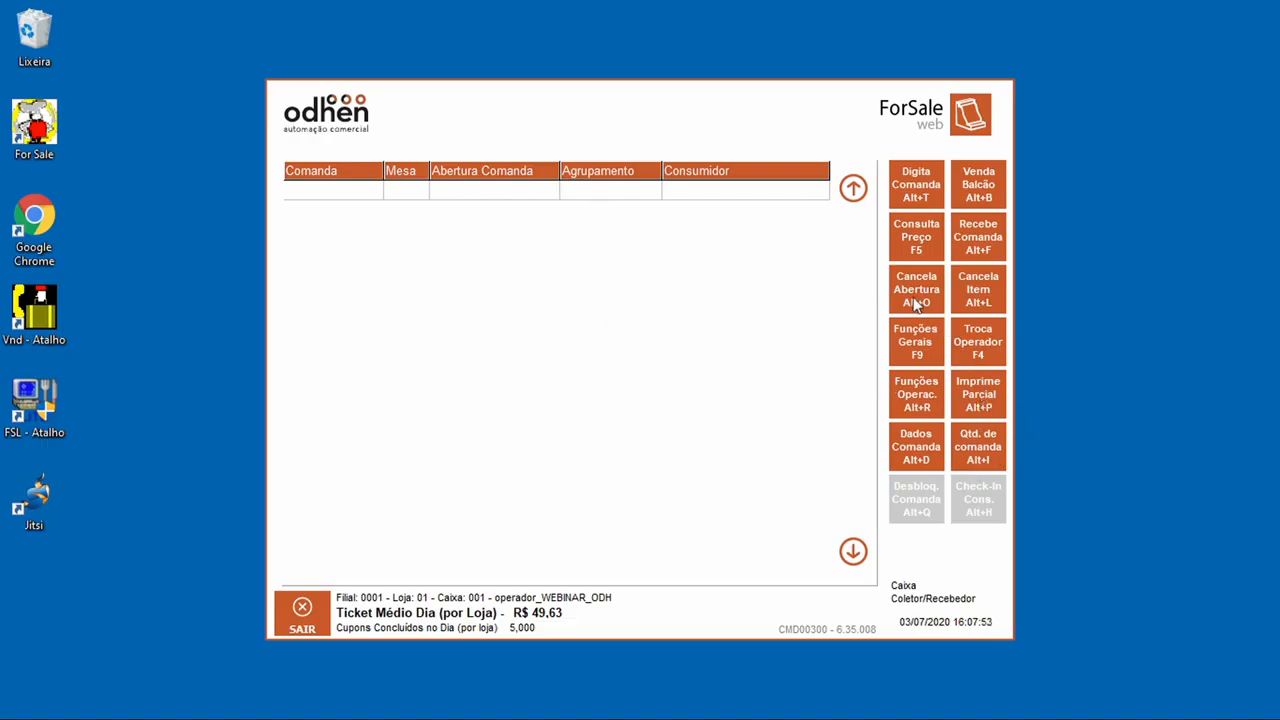
left_click(974, 204)
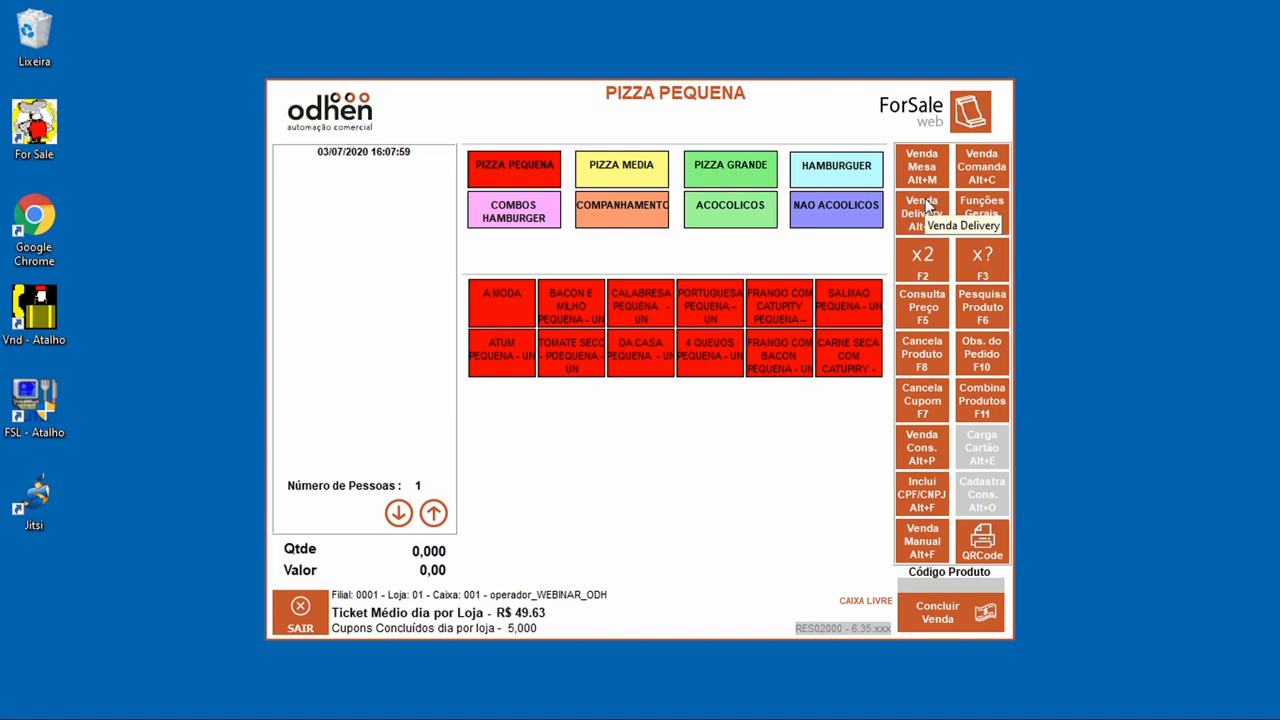
Step: Open Mesa 1 in the SALAO area for 2 people under waiter 9999, skipping the client
left_click(924, 170)
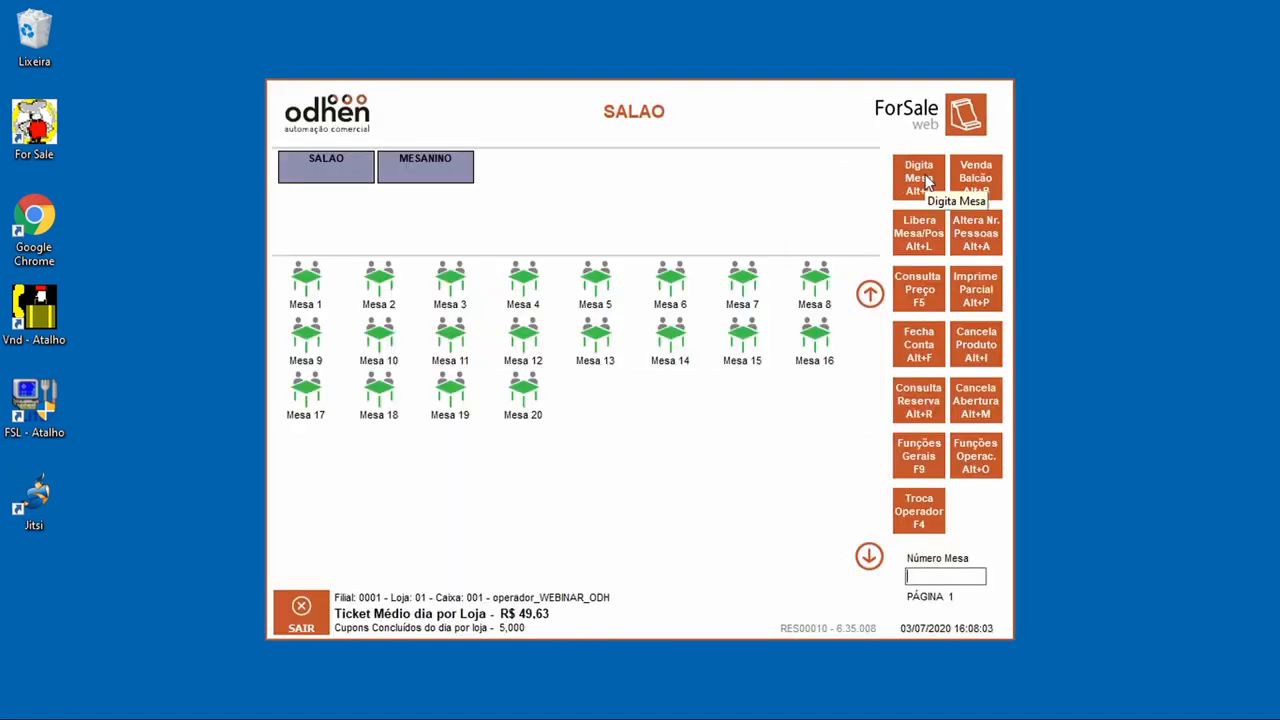
left_click(324, 163)
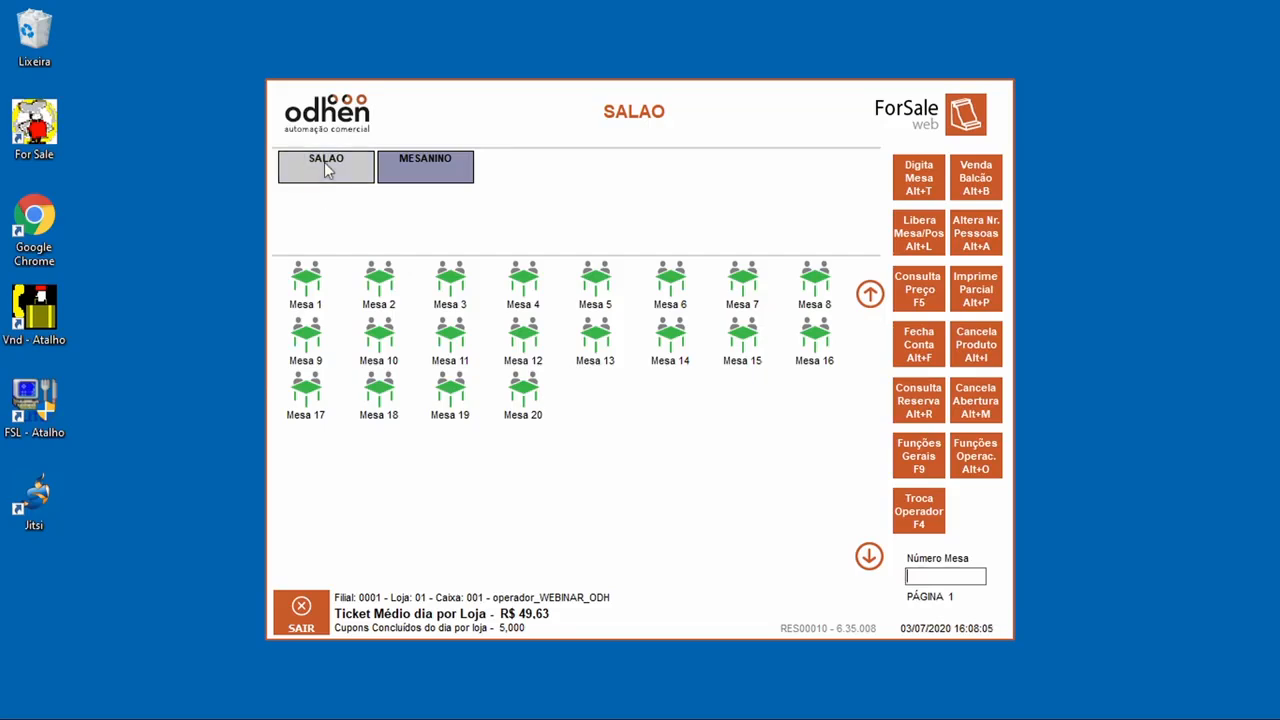
left_click(410, 172)
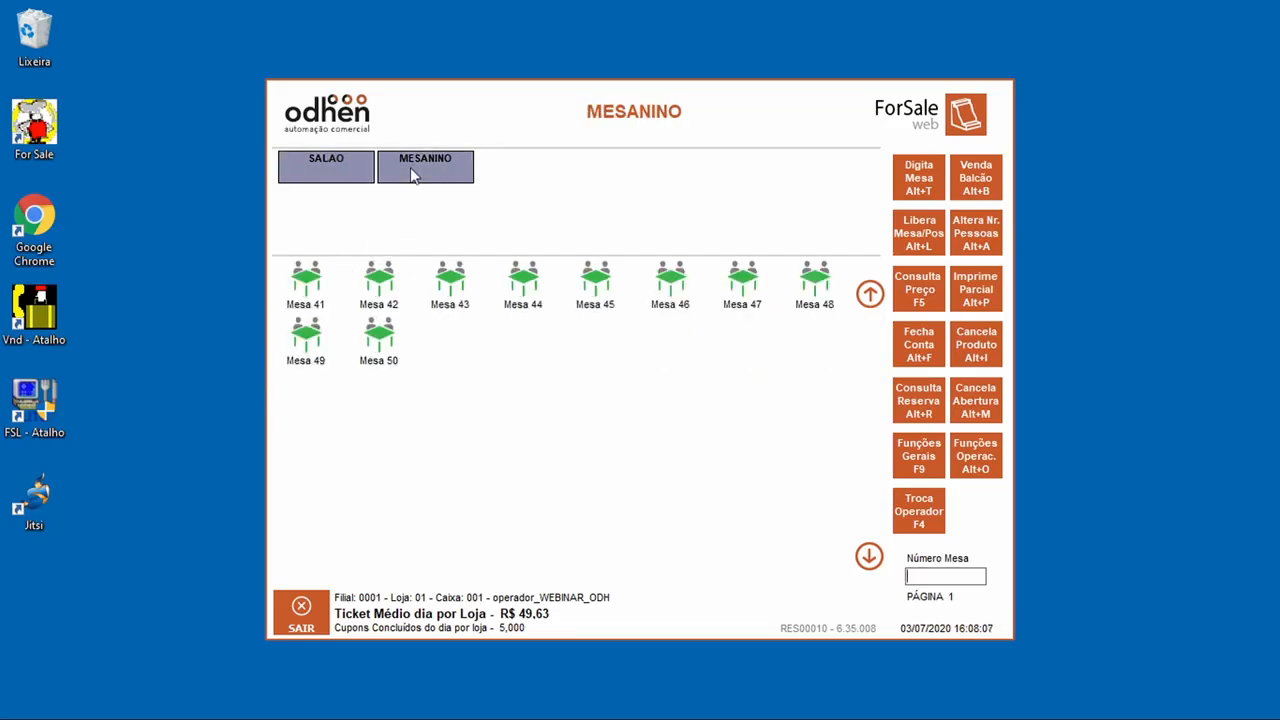
left_click(320, 172)
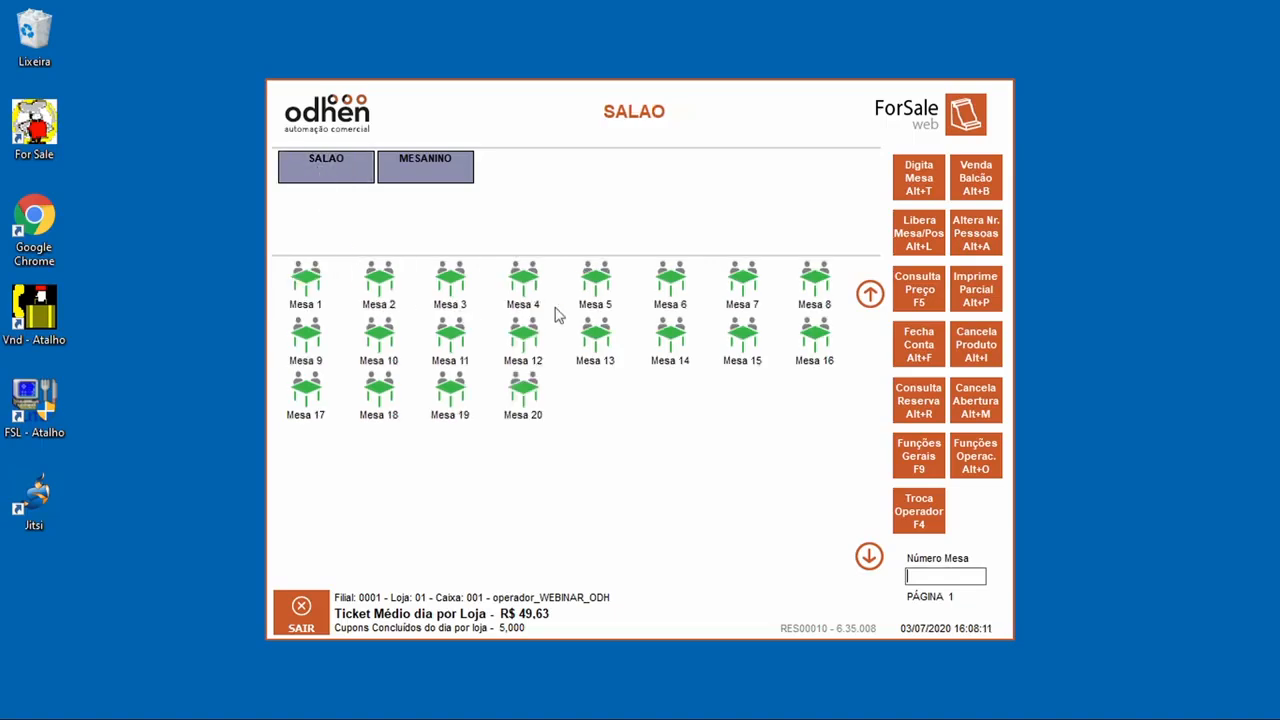
left_click(307, 292)
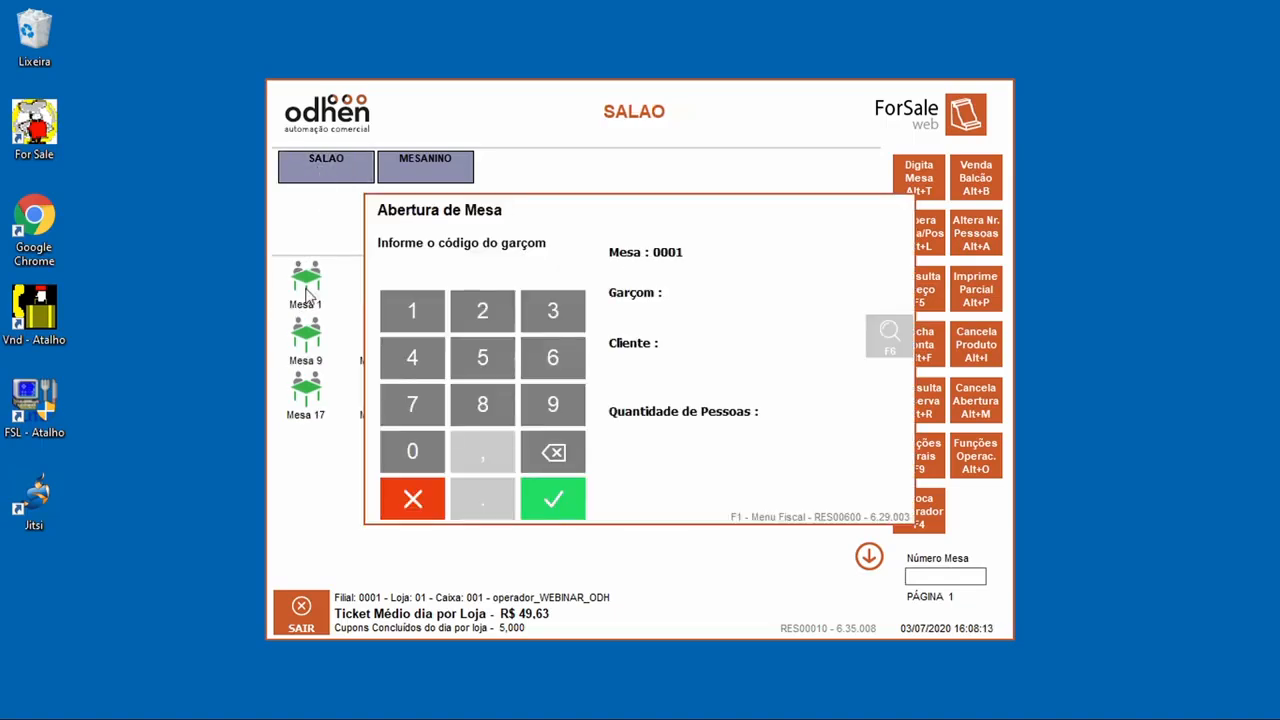
left_click(570, 410)
left_click(570, 410)
left_click(570, 410)
left_click(562, 520)
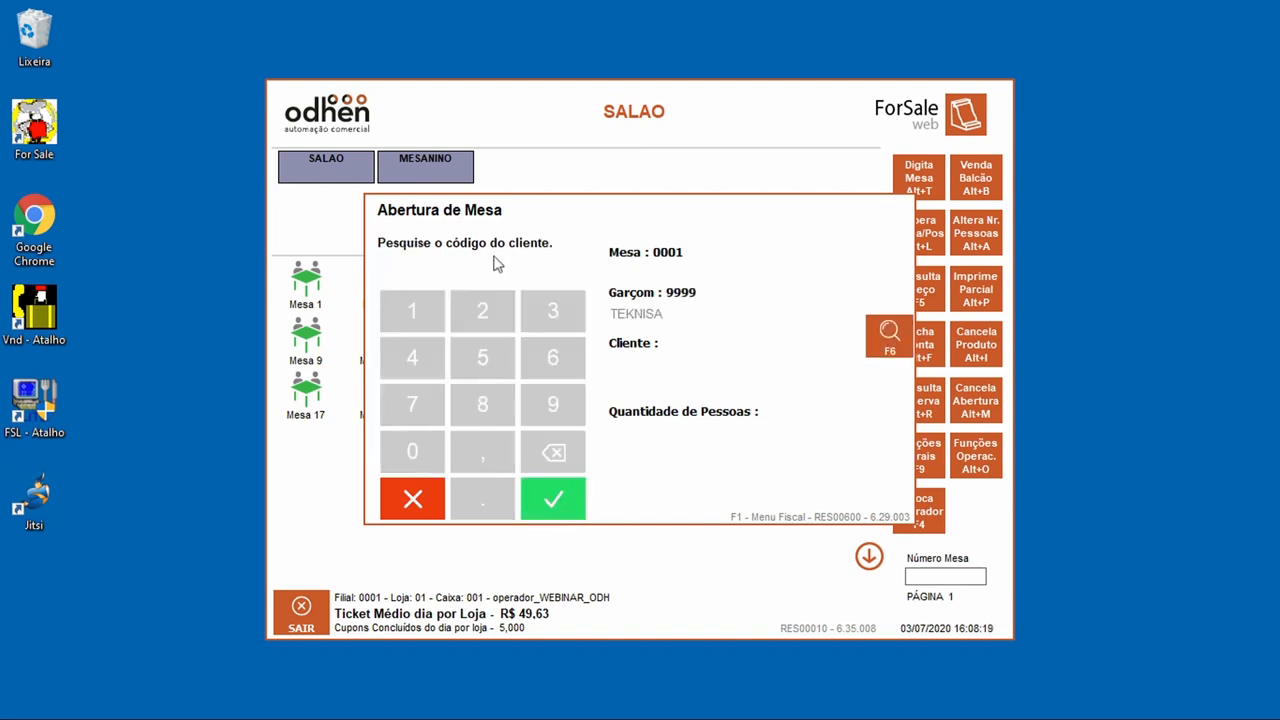
left_click(576, 509)
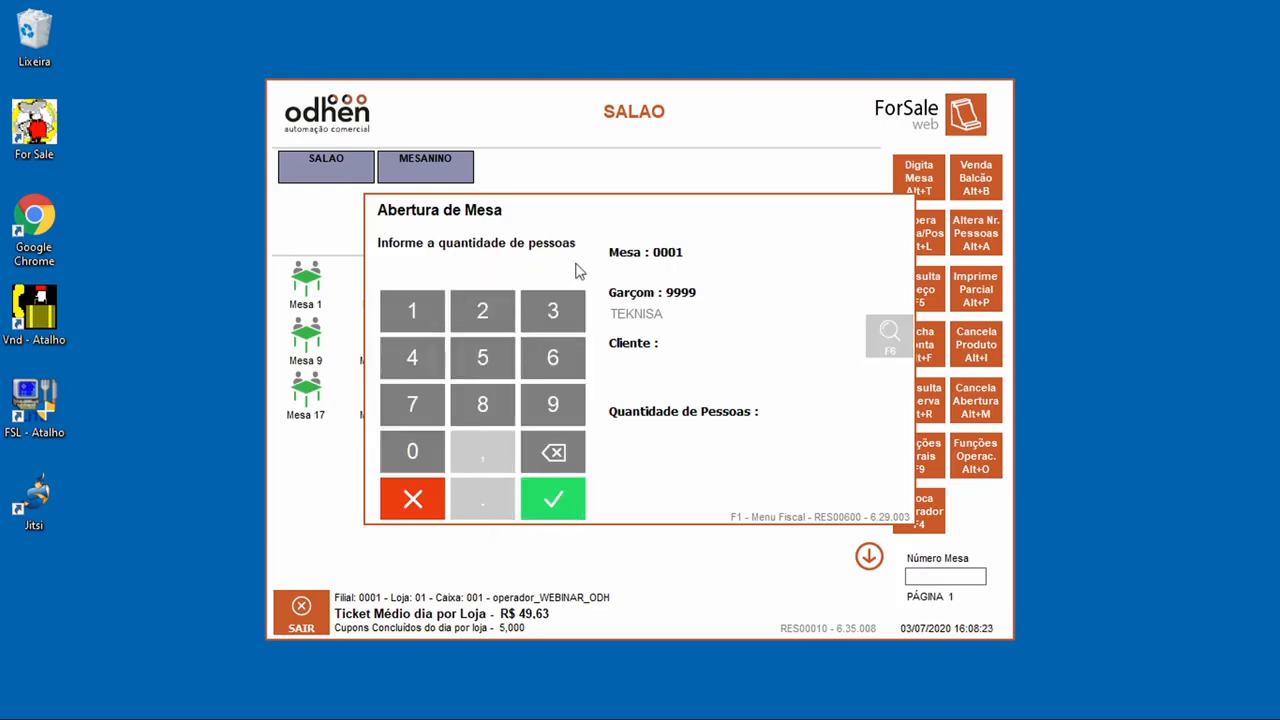
left_click(483, 318)
left_click(553, 508)
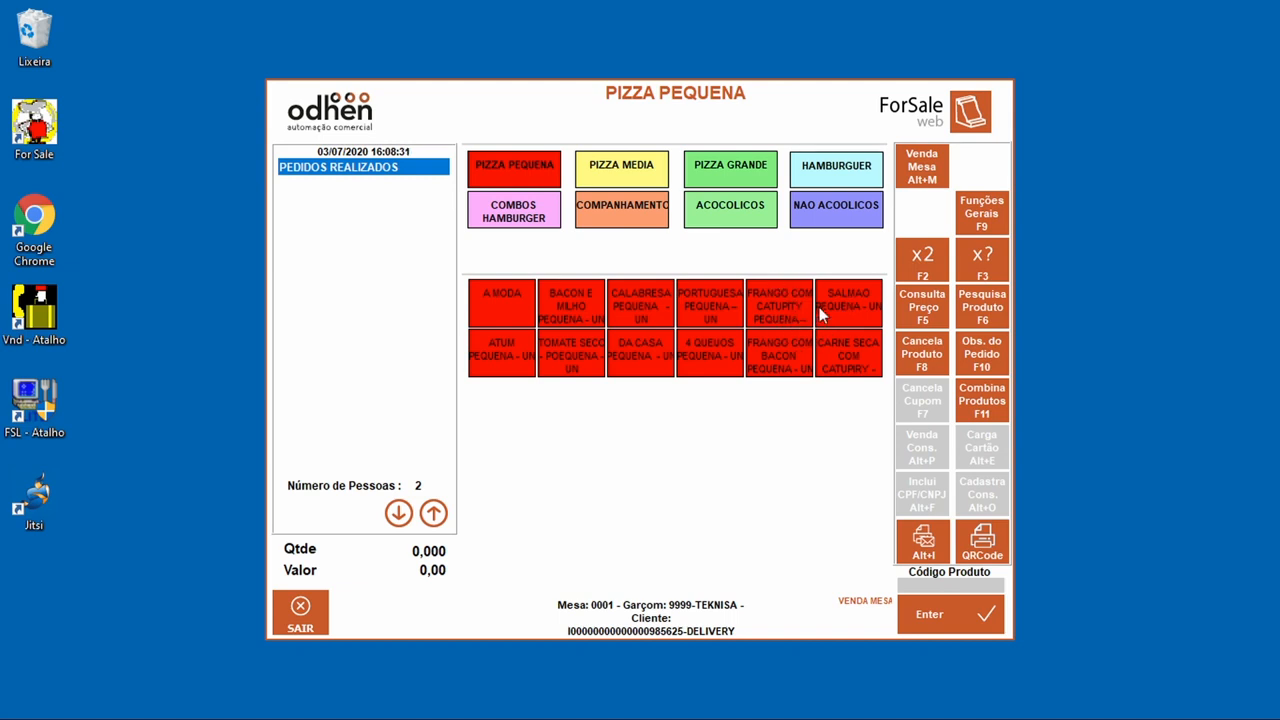
Step: Order a COCA COLA 310ML and an X EGG BACON for Mesa 1 and conclude the sale
left_click(822, 212)
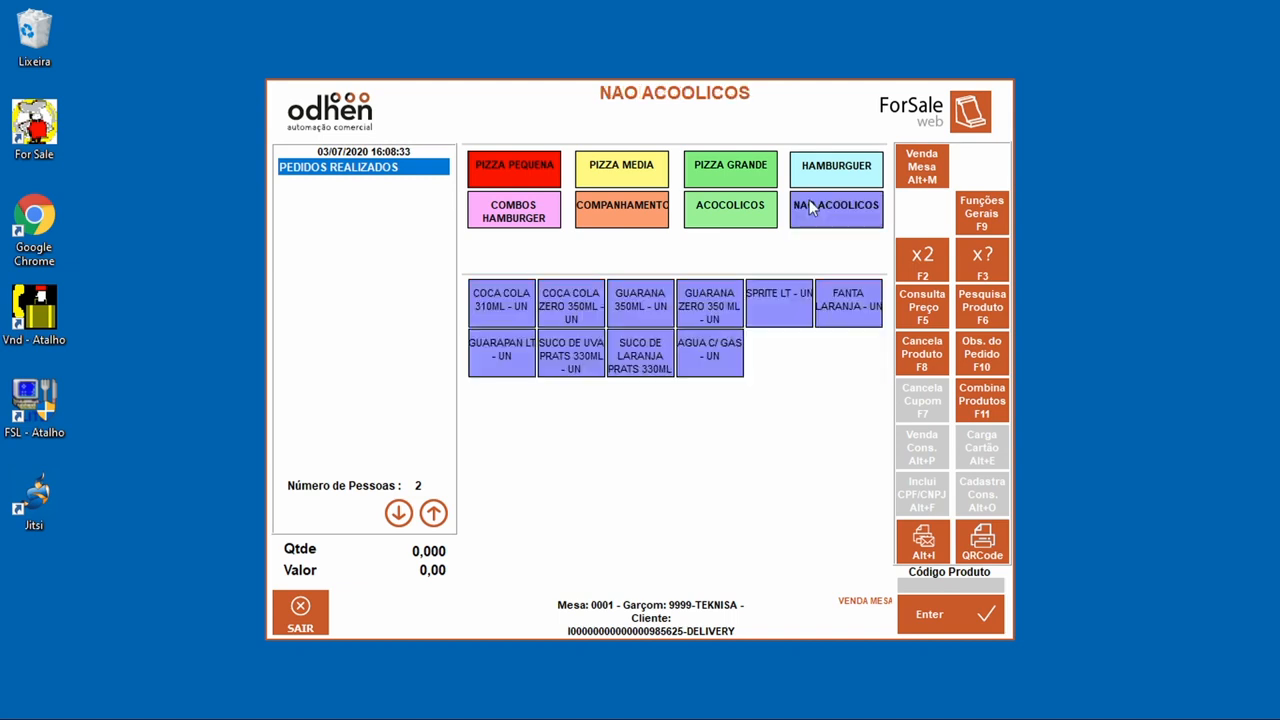
left_click(499, 304)
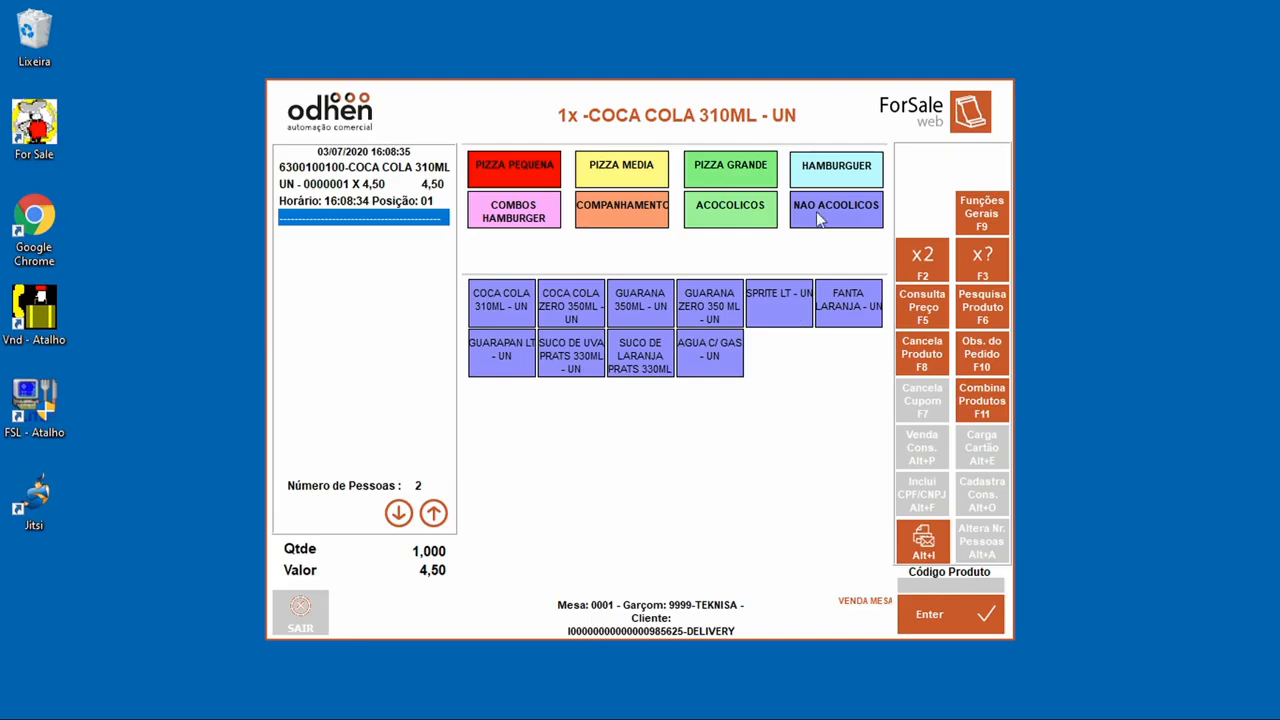
left_click(832, 181)
left_click(505, 308)
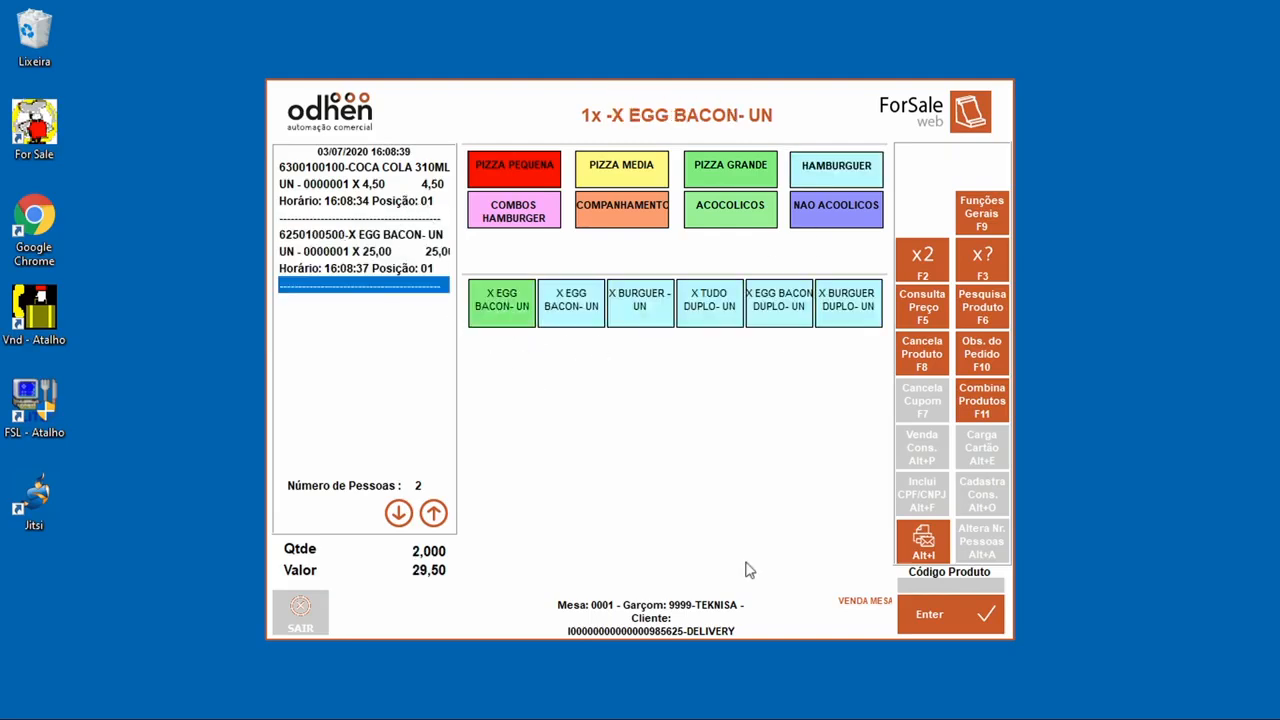
left_click(924, 630)
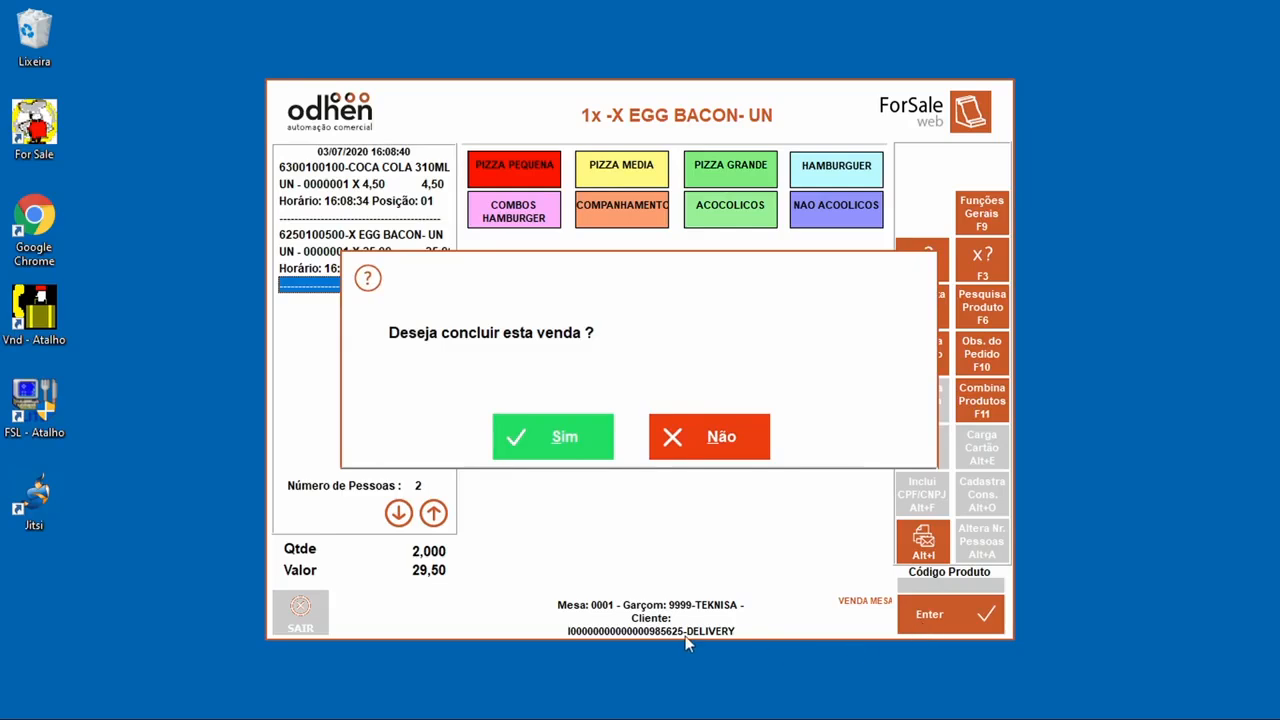
left_click(605, 450)
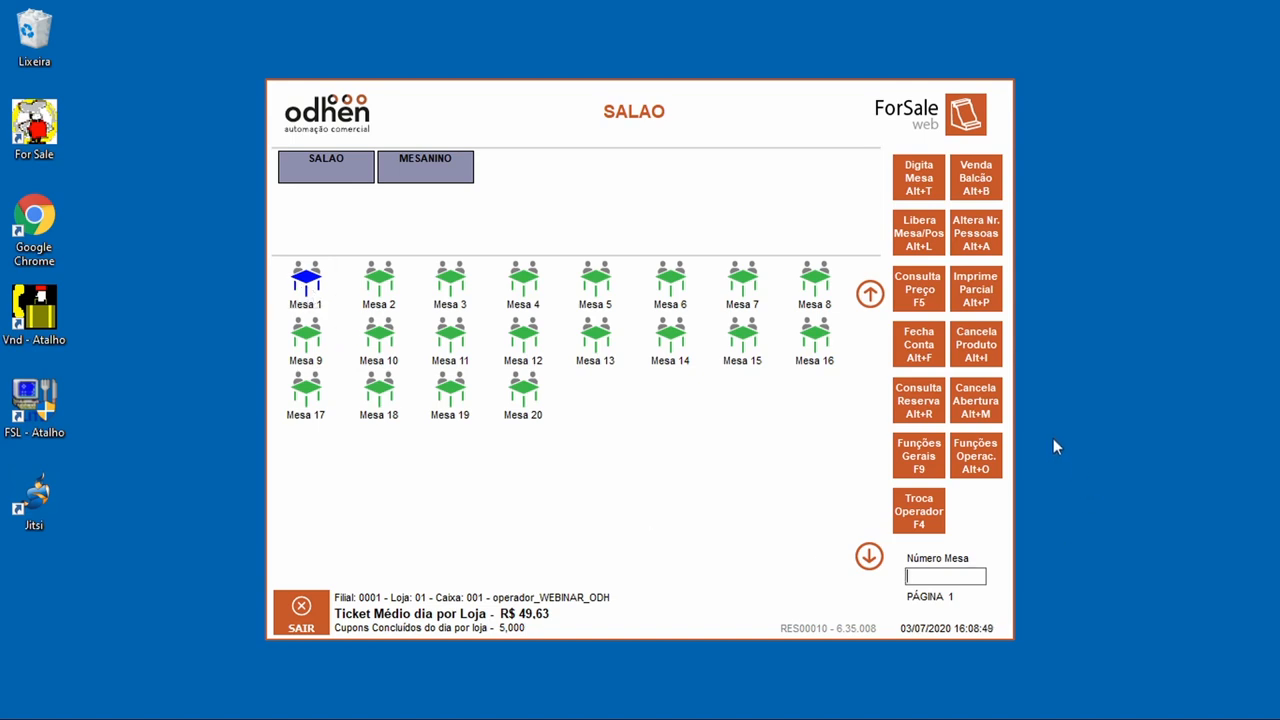
Step: Bring up Mesa 1's bill: 29,50 consumption plus 2,95 service, totalling 32,45
left_click(919, 348)
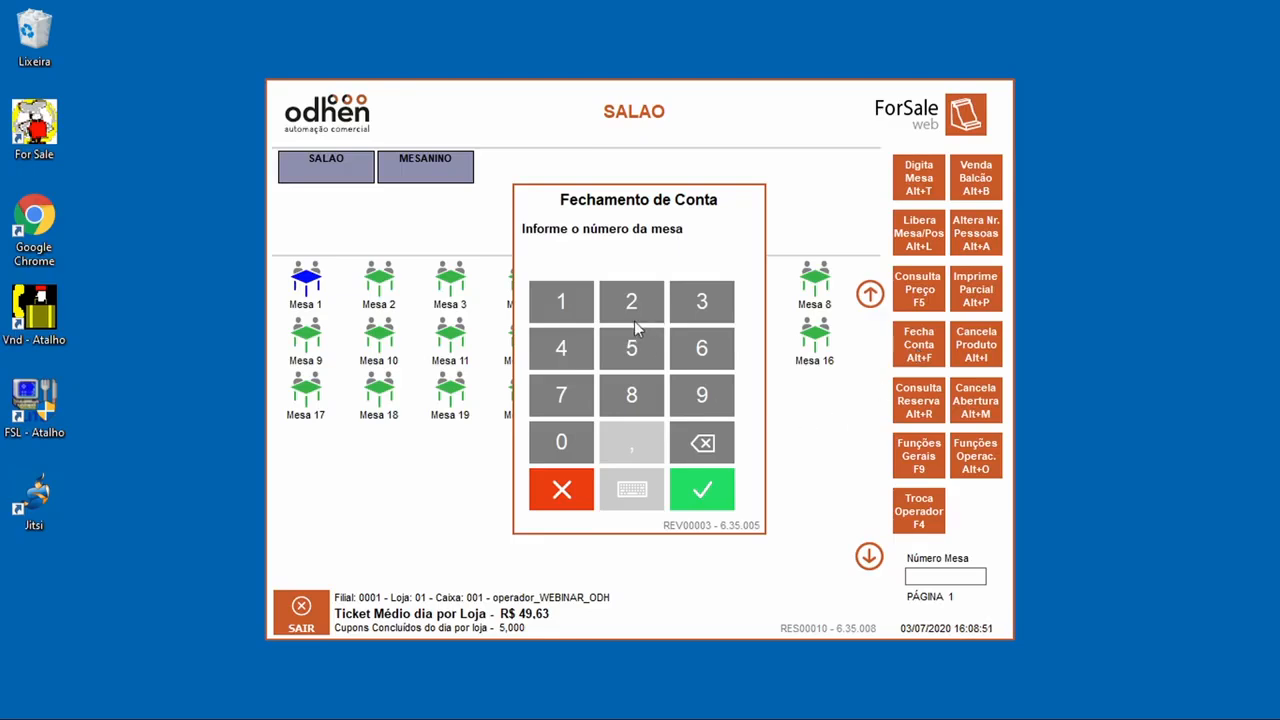
left_click(574, 295)
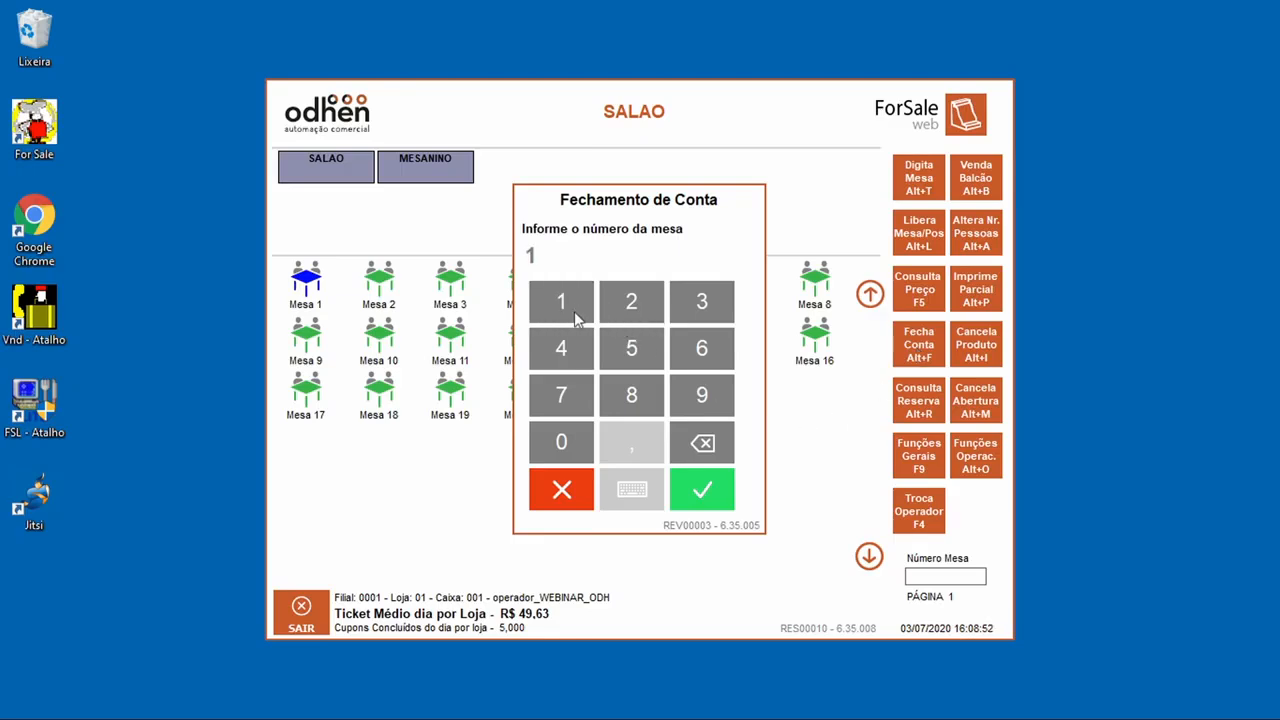
left_click(710, 495)
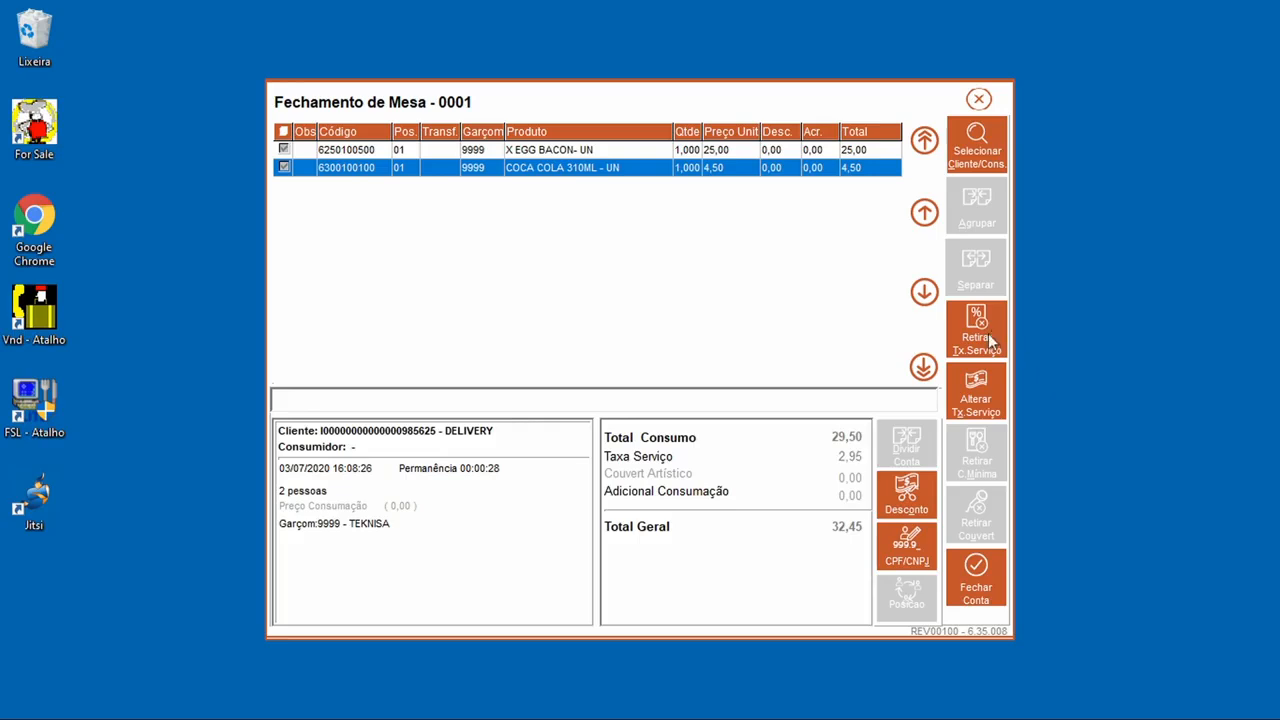
Step: Change Mesa 1's service fee to 12,00 %
left_click(1002, 408)
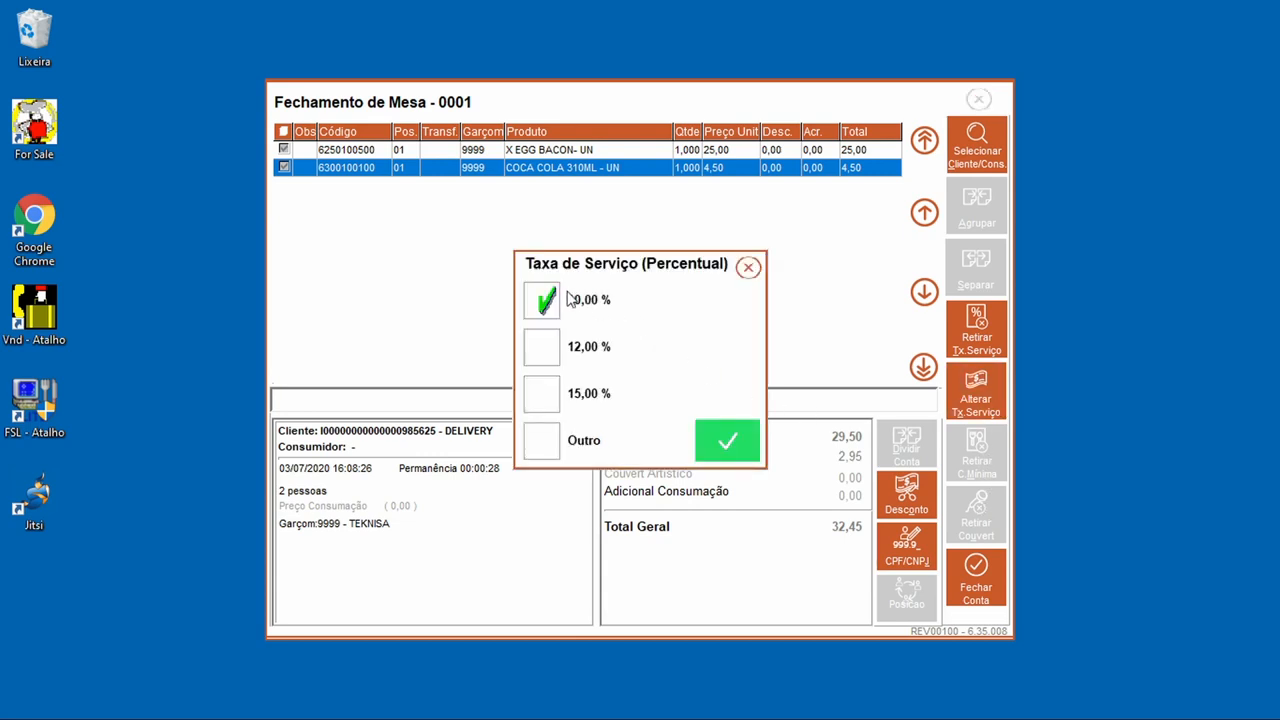
left_click(557, 346)
left_click(728, 450)
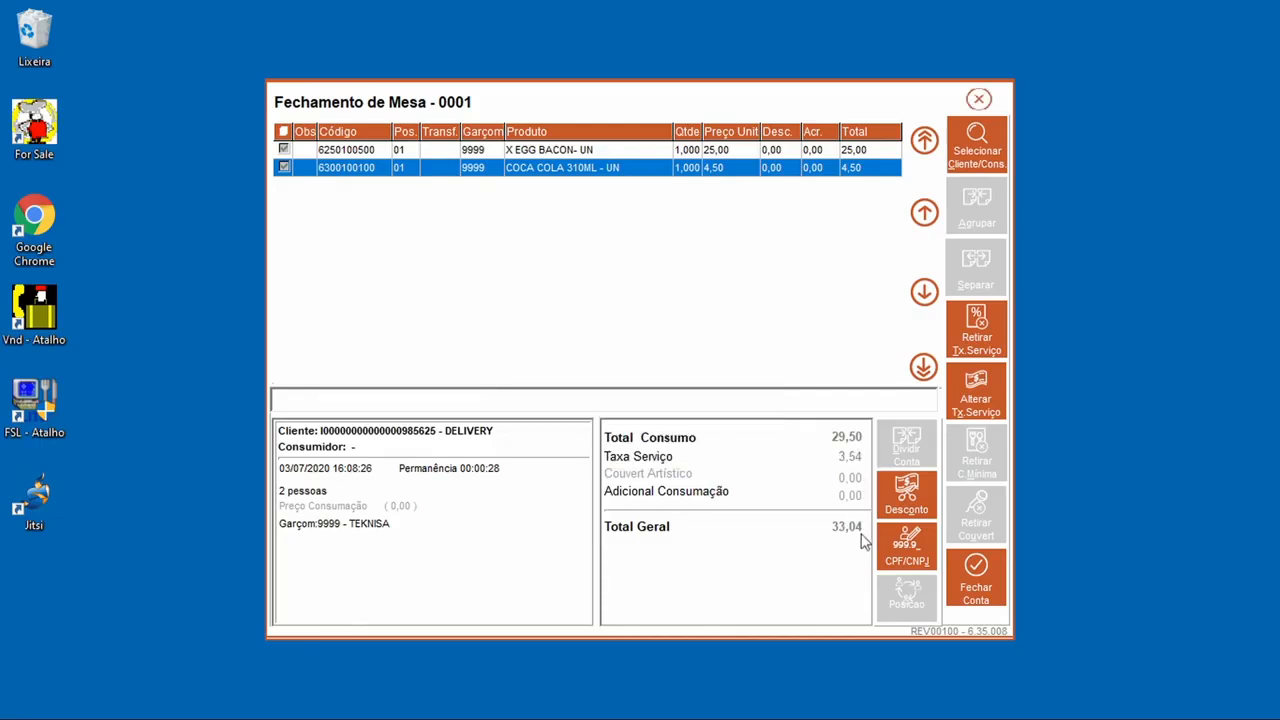
Step: Remove the service fee, restore it to 2,95, and bring up the Desconto Itens list
left_click(963, 350)
left_click(965, 340)
left_click(917, 505)
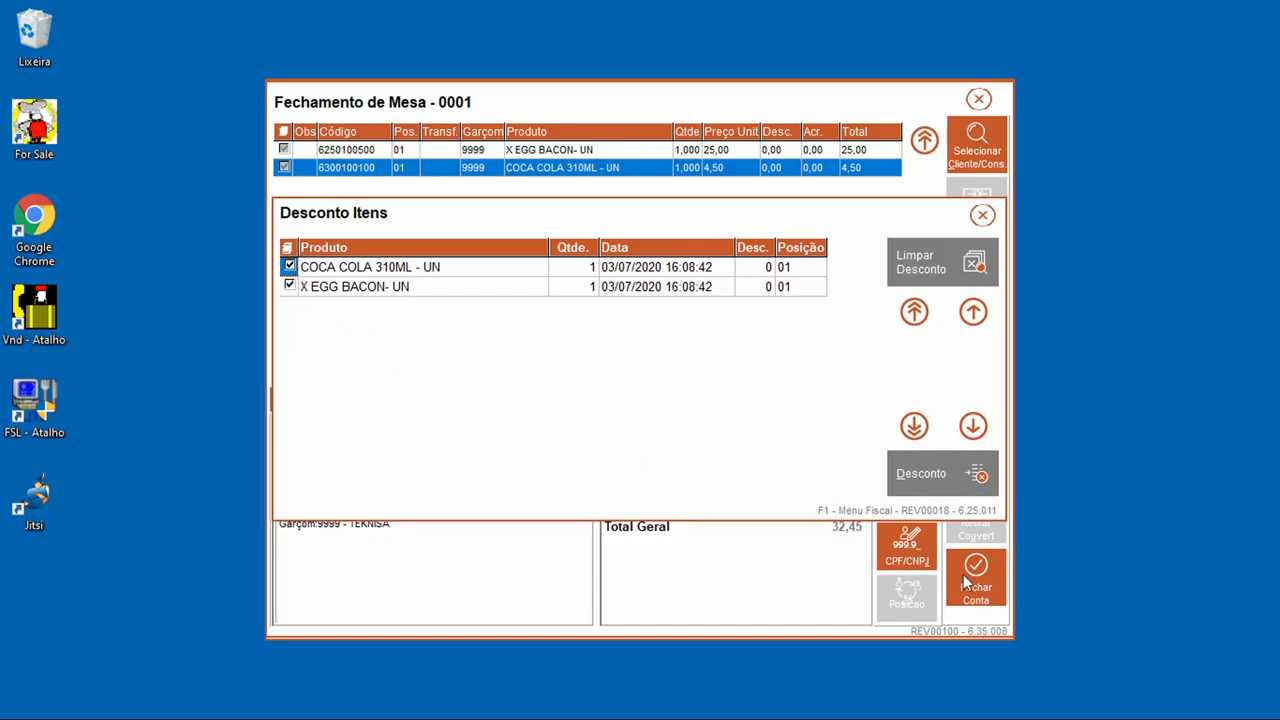
Step: Discount both Mesa 1 items by 1,00 under AUTORIZACAO DO SUPERVISOR and close the bill at 30,25
left_click(940, 493)
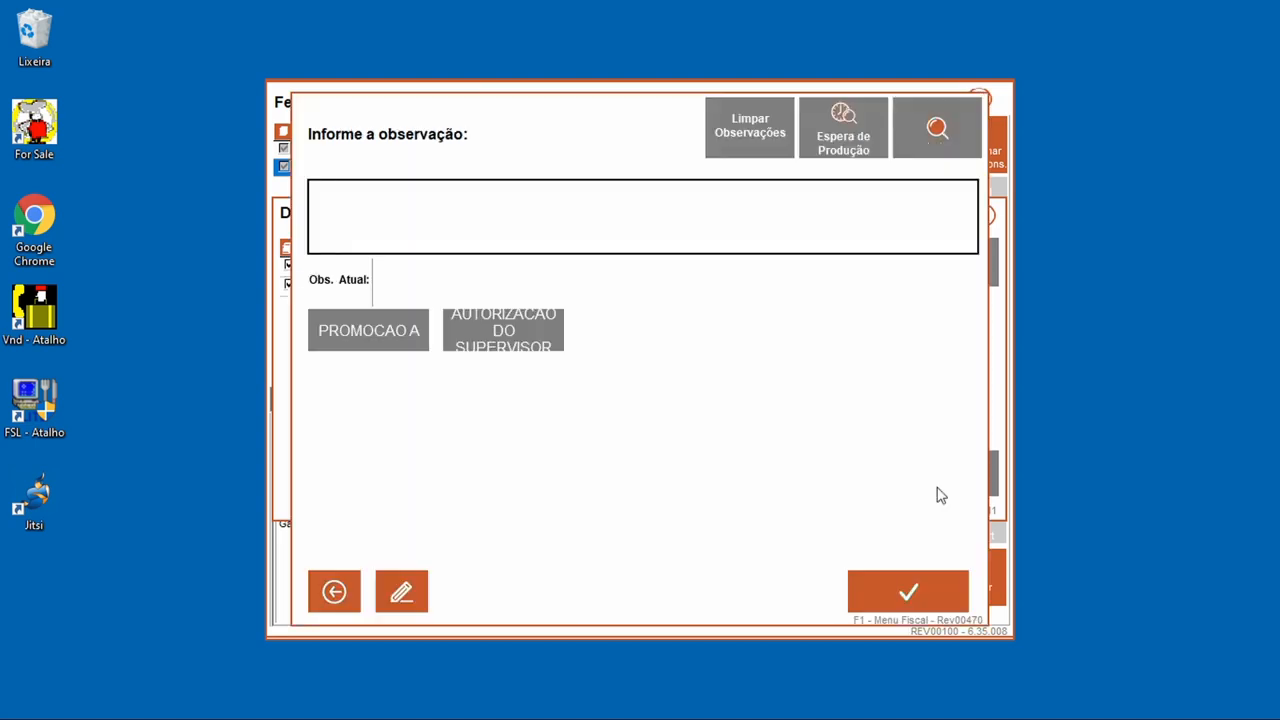
left_click(453, 336)
left_click(951, 588)
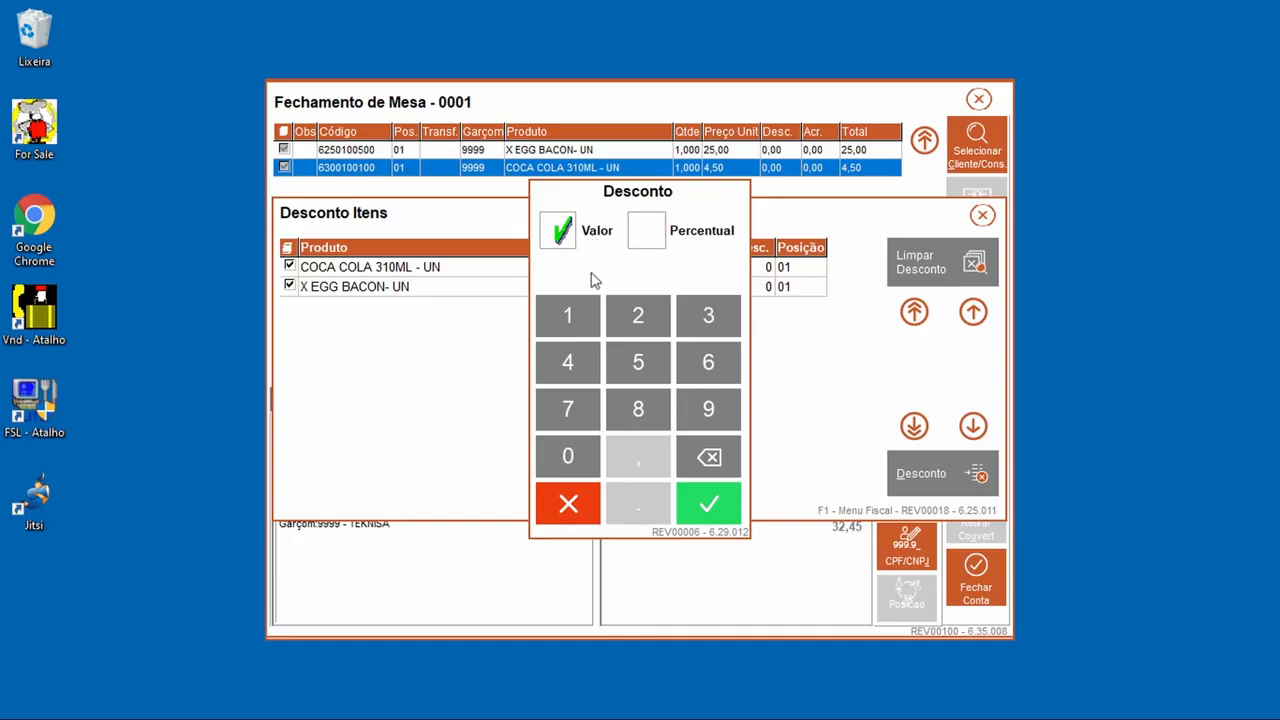
left_click(590, 330)
left_click(583, 463)
left_click(706, 503)
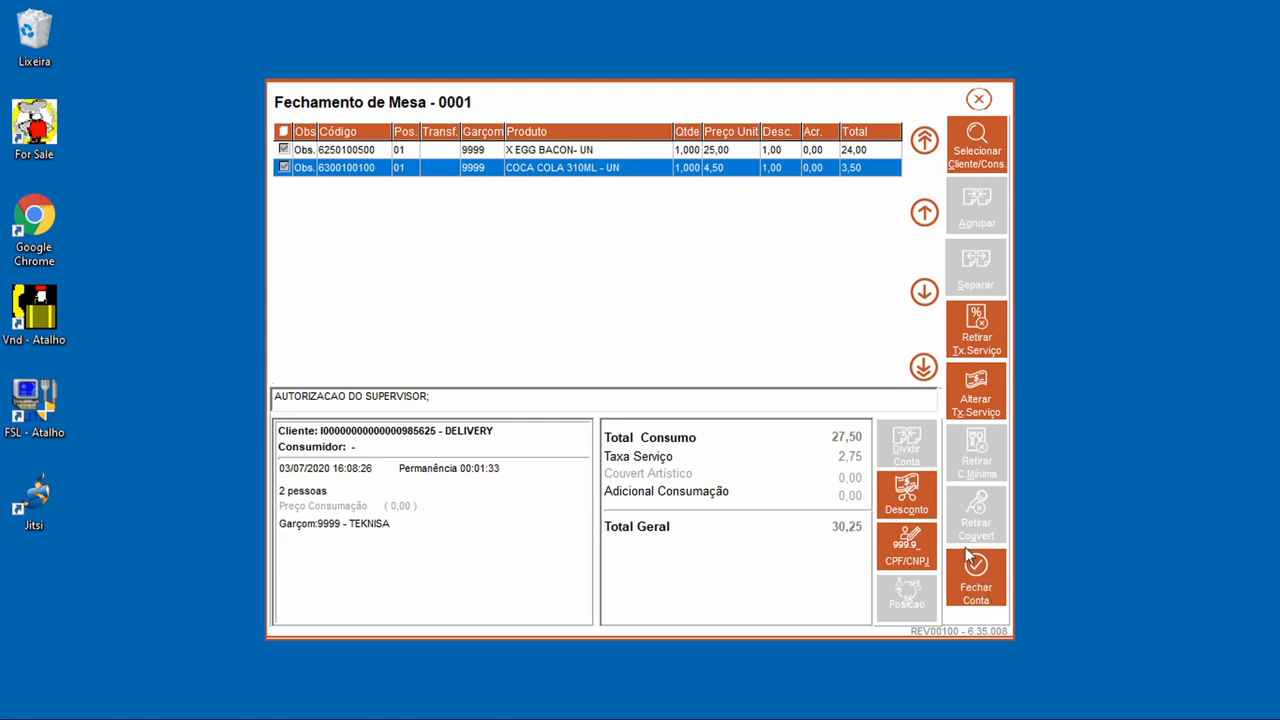
left_click(984, 590)
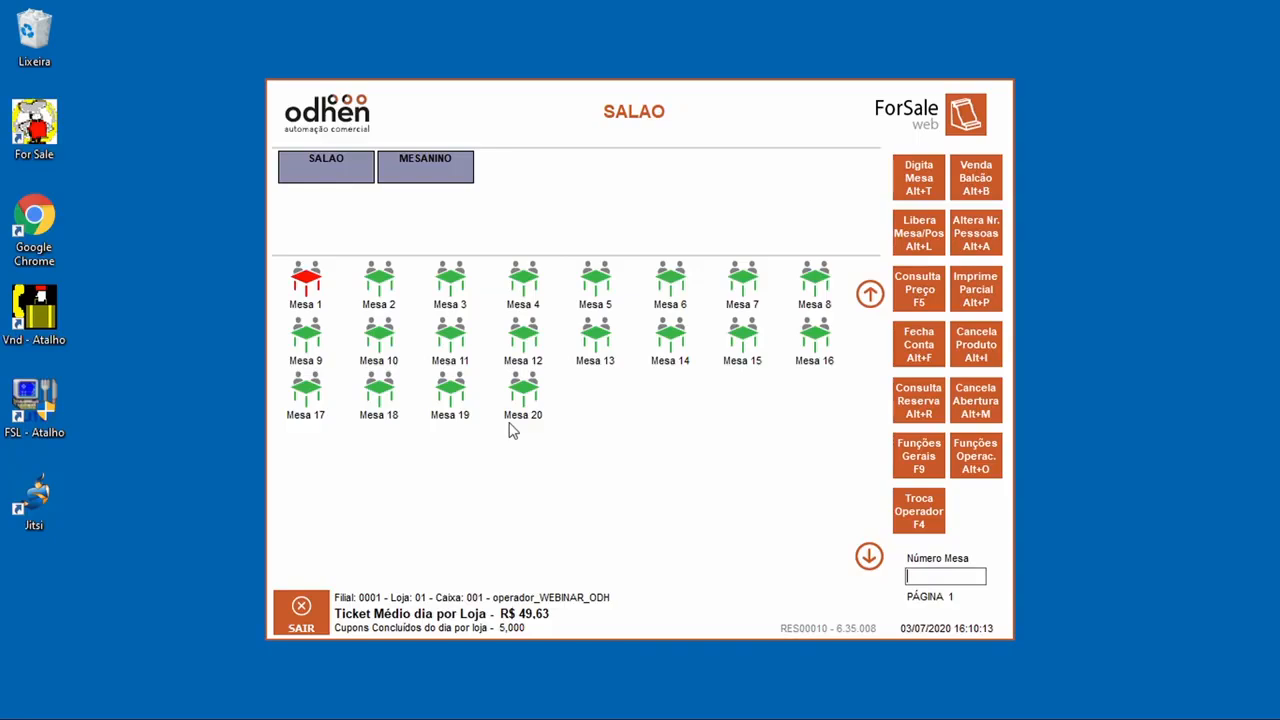
Step: Receive 15,00 in cash toward Mesa 1's 30,25 bill
left_click(298, 290)
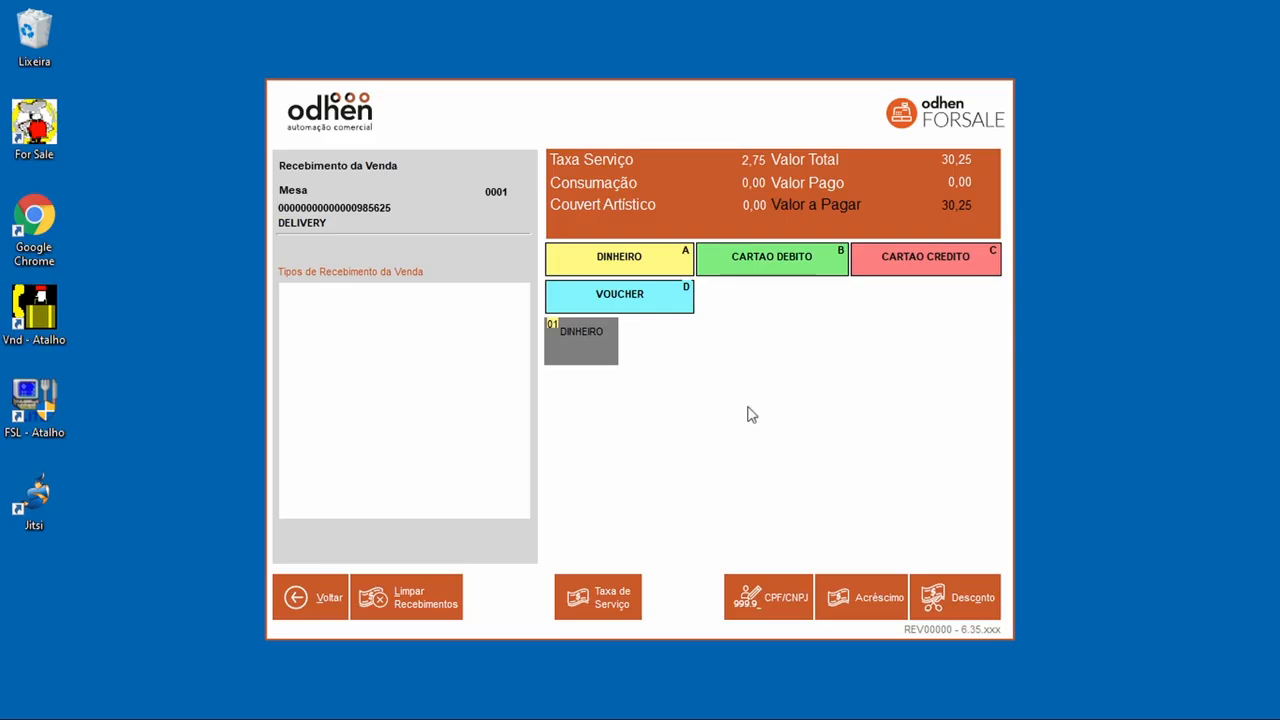
left_click(578, 358)
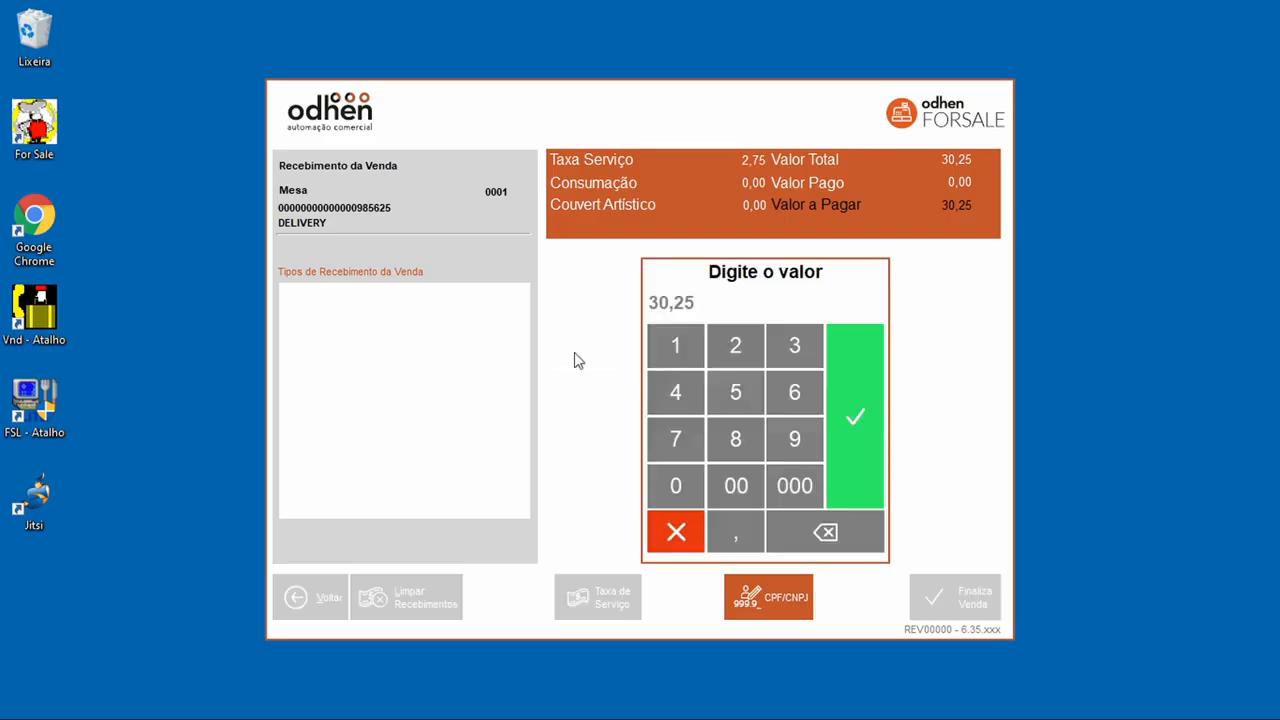
left_click(686, 358)
left_click(736, 402)
left_click(835, 432)
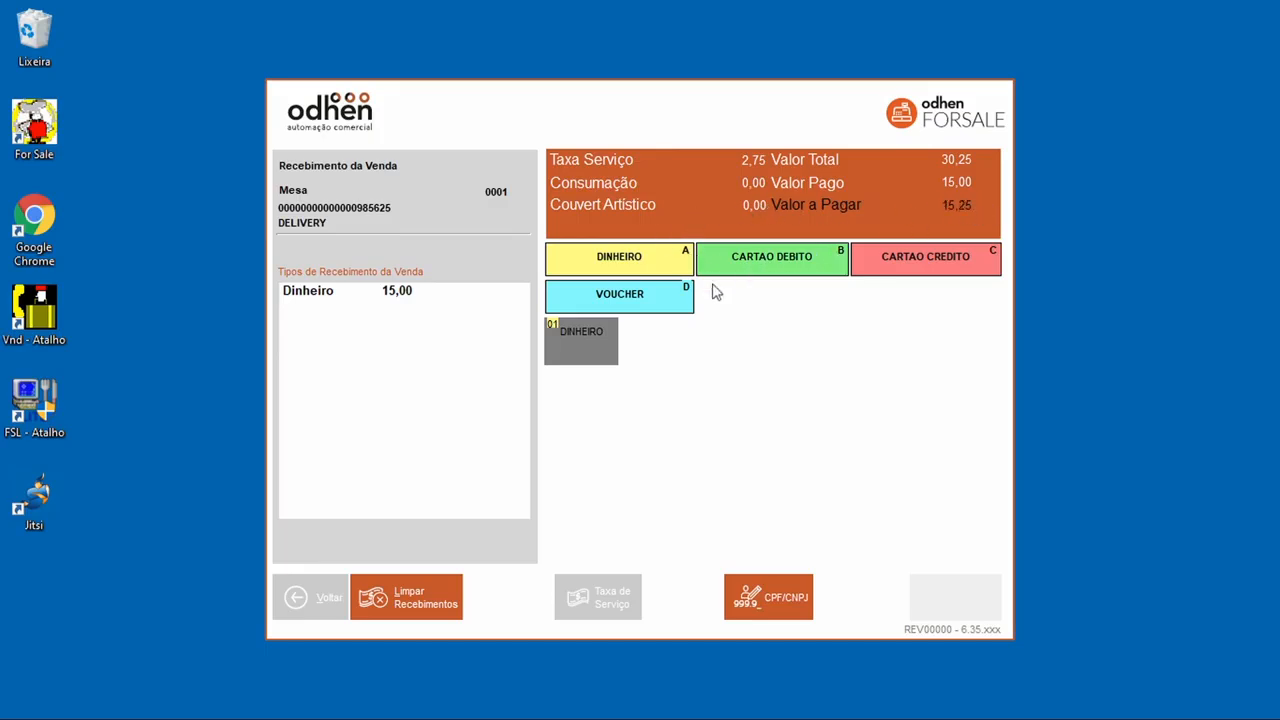
Step: Pay the remaining 15,25 with VISA DEBITO REDE, finish the sale, and acknowledge the contingency notice
left_click(757, 272)
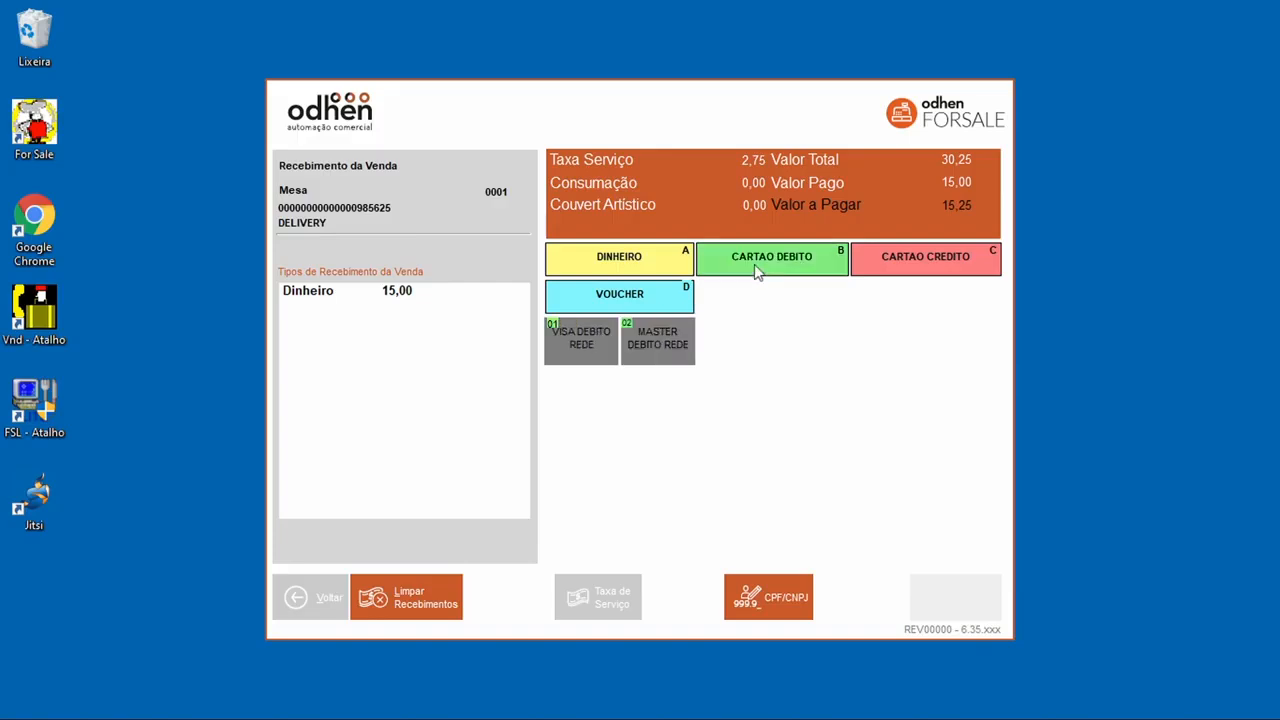
left_click(612, 357)
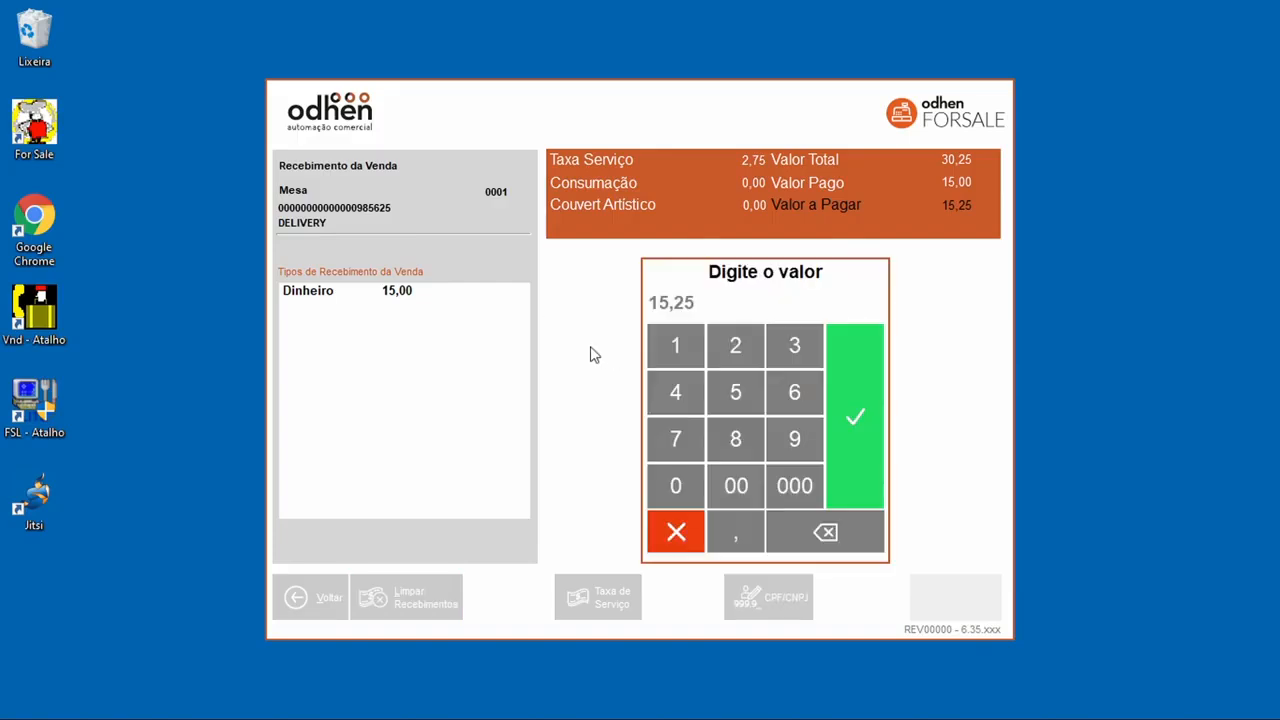
left_click(845, 381)
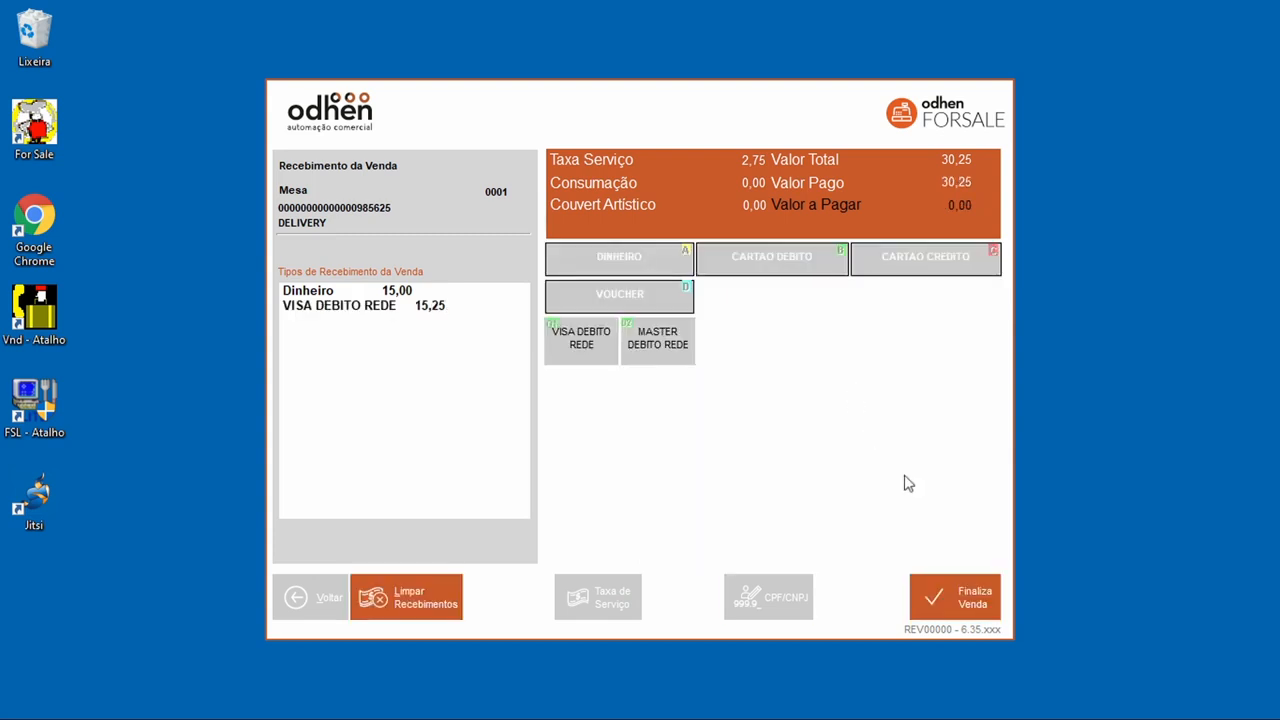
left_click(966, 608)
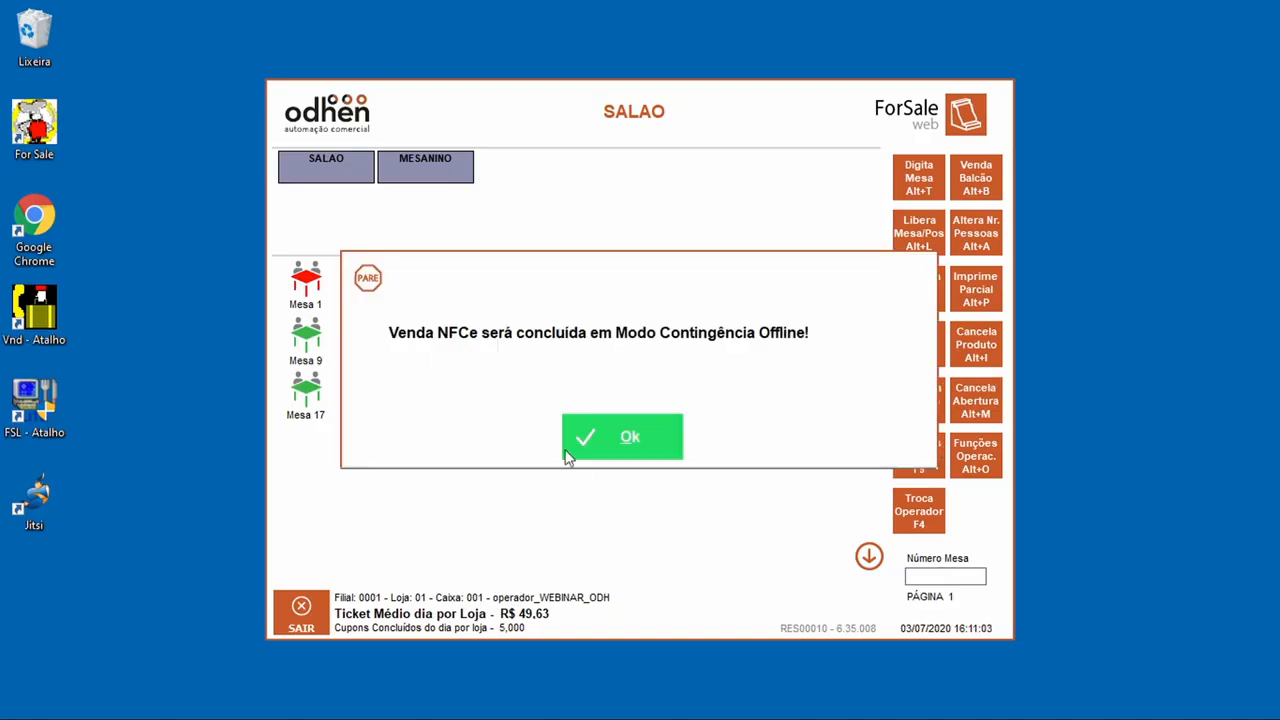
left_click(624, 443)
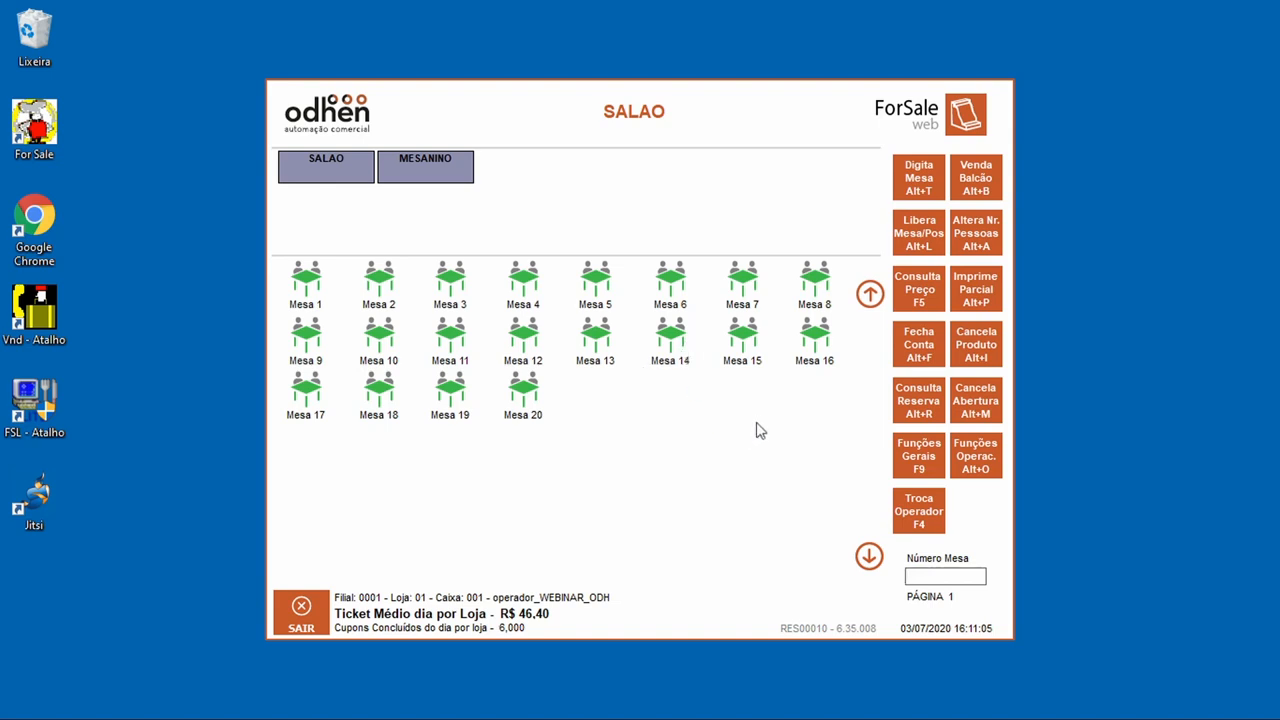
Step: Open Mesa 1 for 2 people with a small A MODA pizza and conclude the order
left_click(306, 282)
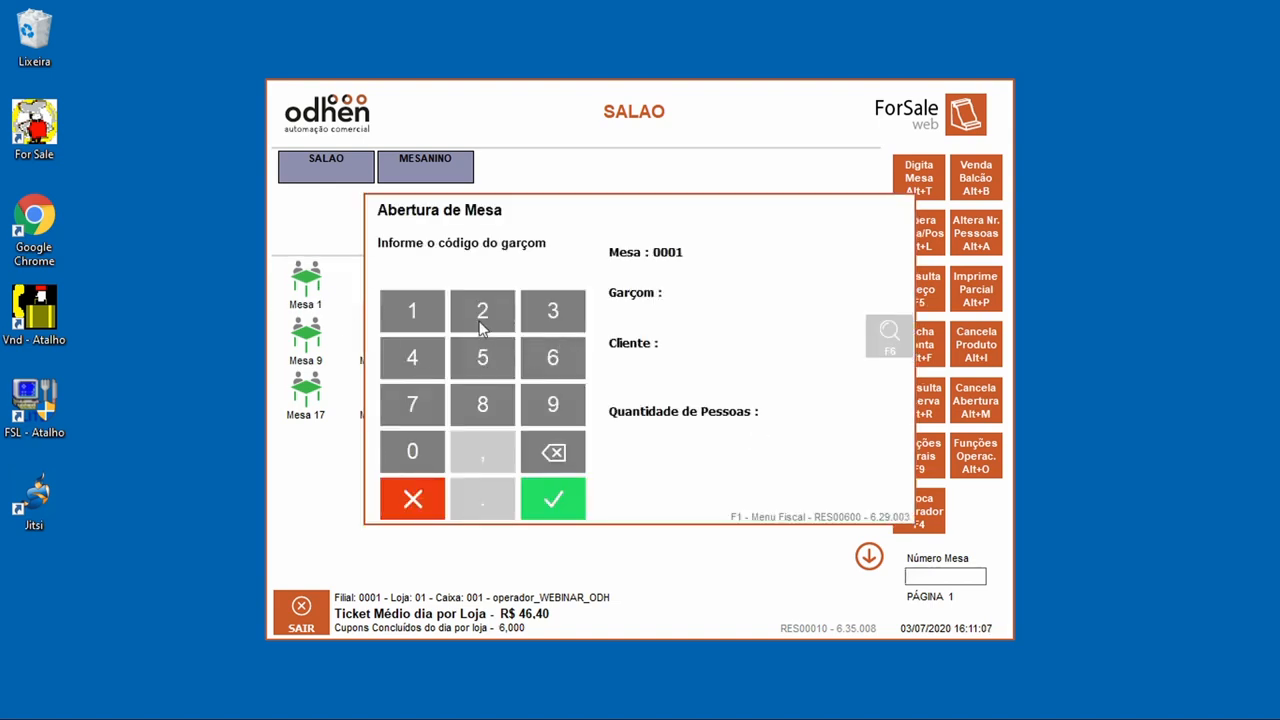
double_click(580, 411)
double_click(578, 410)
left_click(551, 505)
left_click(550, 508)
left_click(574, 515)
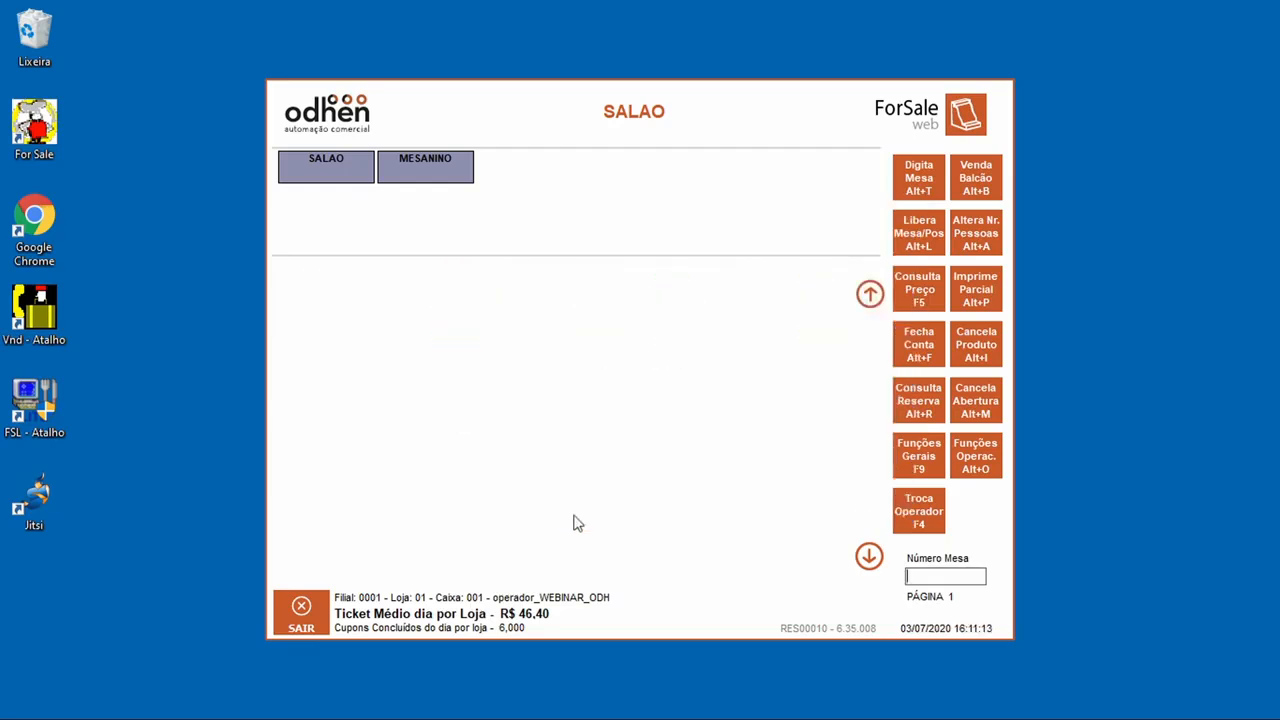
left_click(526, 303)
left_click(925, 614)
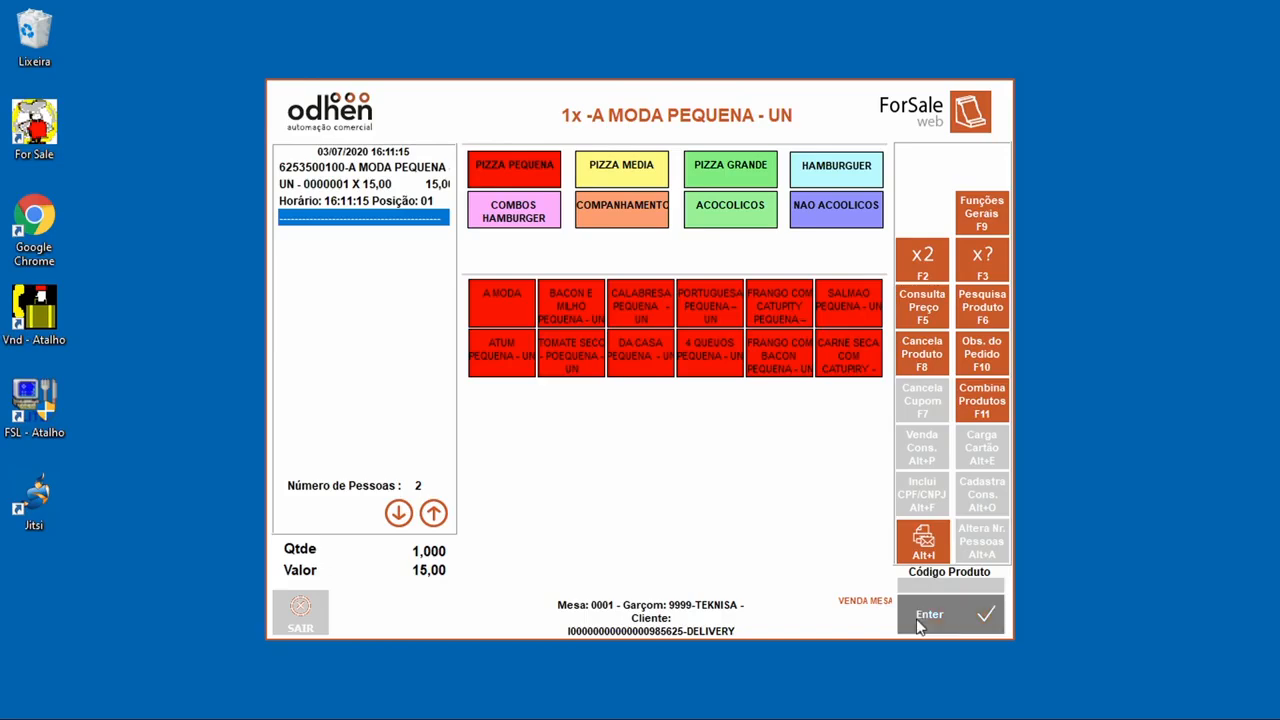
left_click(583, 440)
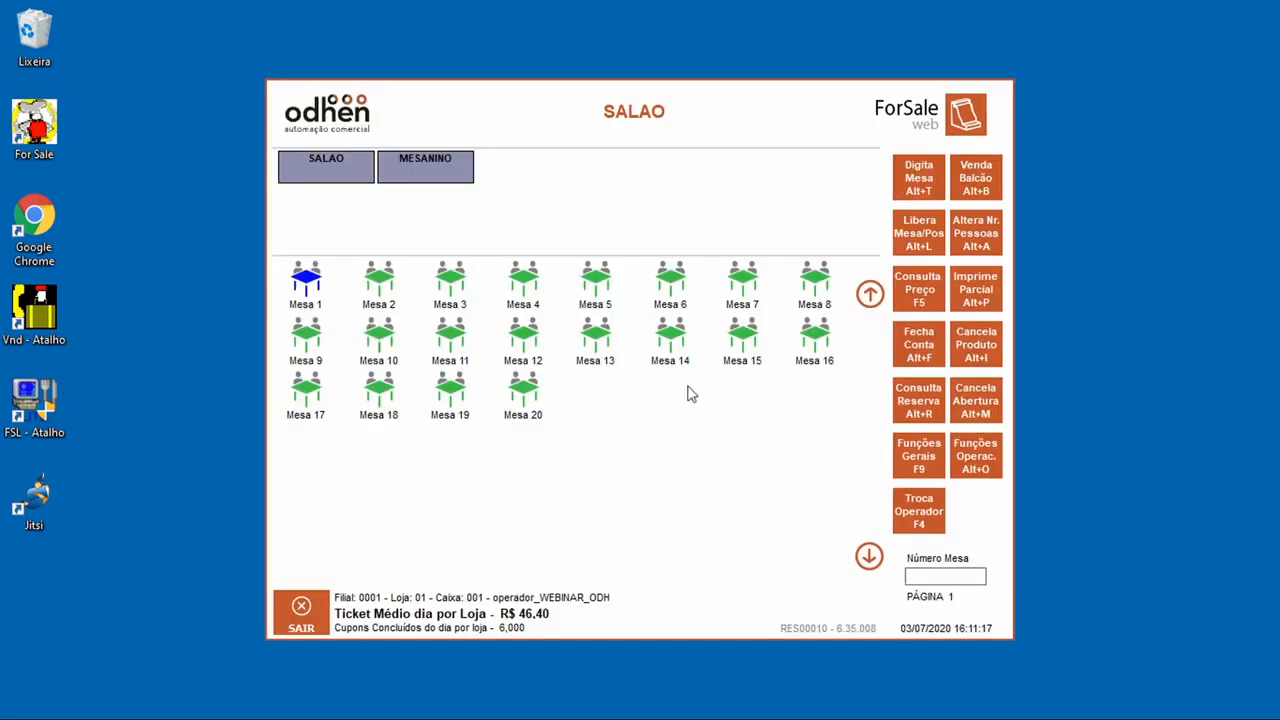
Step: Open Mesa 2 for one person under waiter 9999 with a 7,00 BUDWEISER LOGNECK and conclude the order
left_click(380, 285)
left_click(505, 310)
left_click(553, 452)
left_click(555, 408)
left_click(555, 408)
left_click(555, 408)
left_click(555, 408)
left_click(546, 503)
left_click(546, 510)
left_click(421, 314)
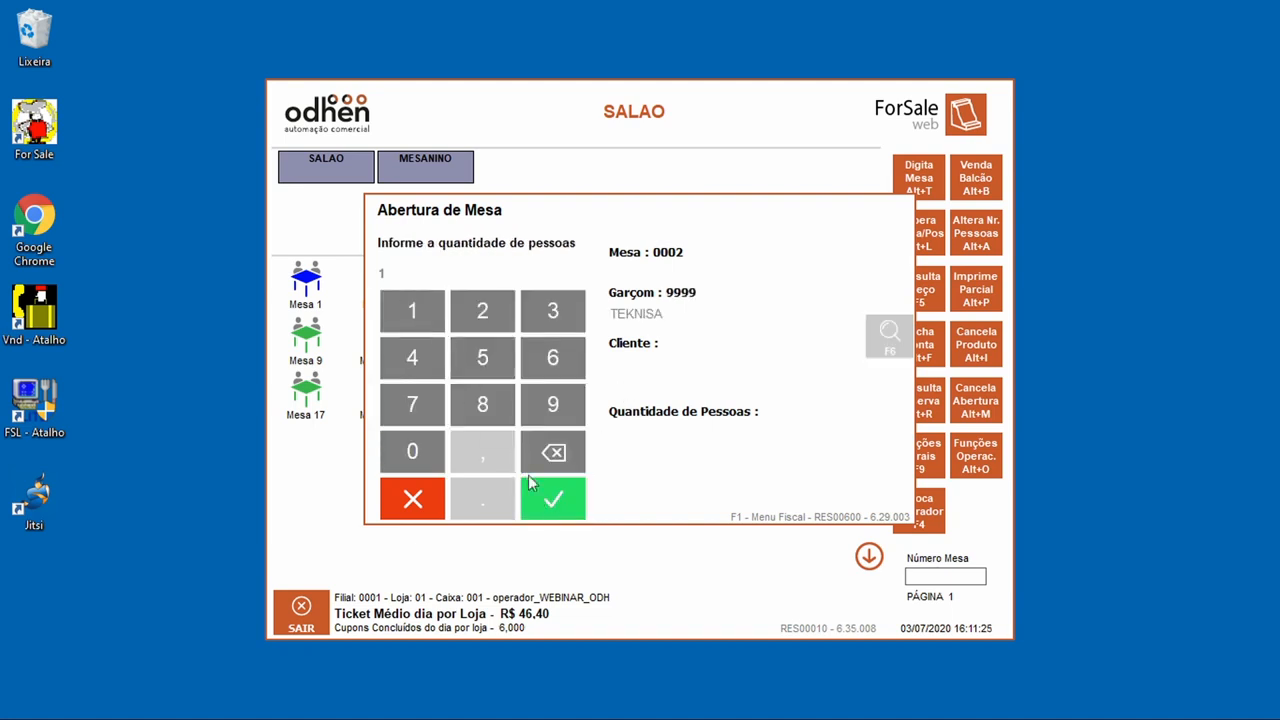
left_click(547, 505)
left_click(762, 212)
left_click(668, 305)
left_click(907, 626)
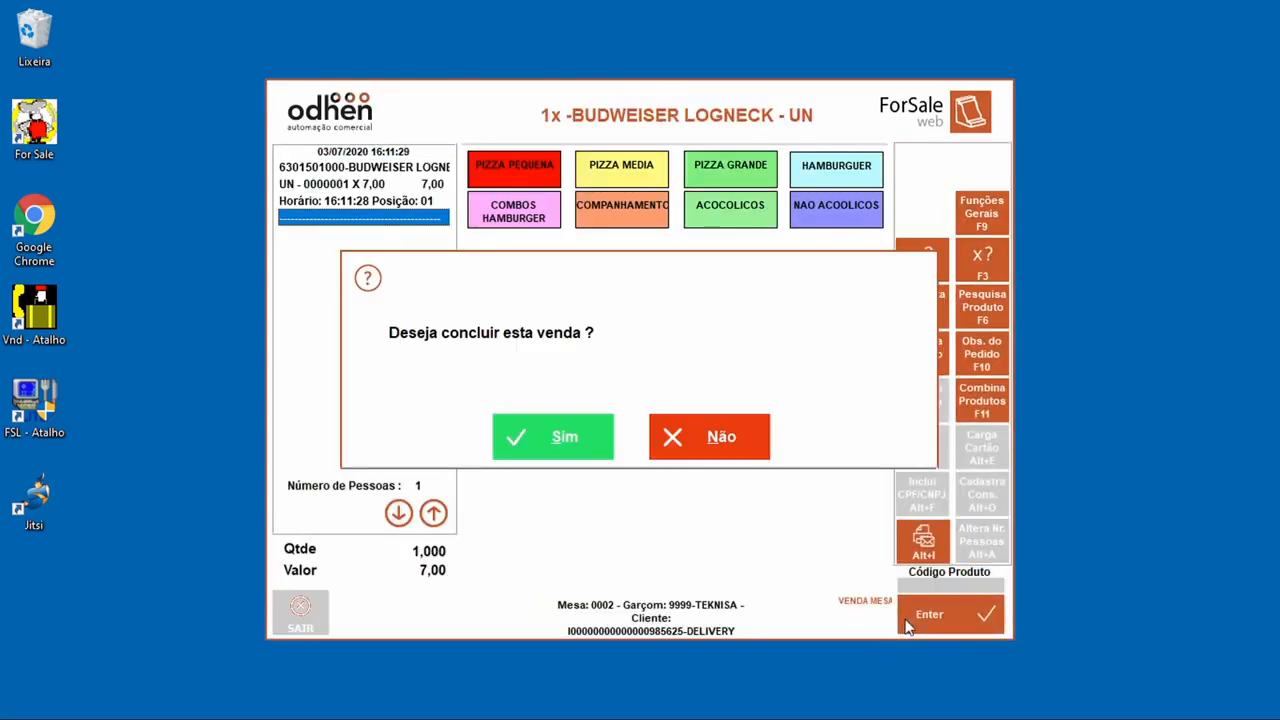
left_click(578, 440)
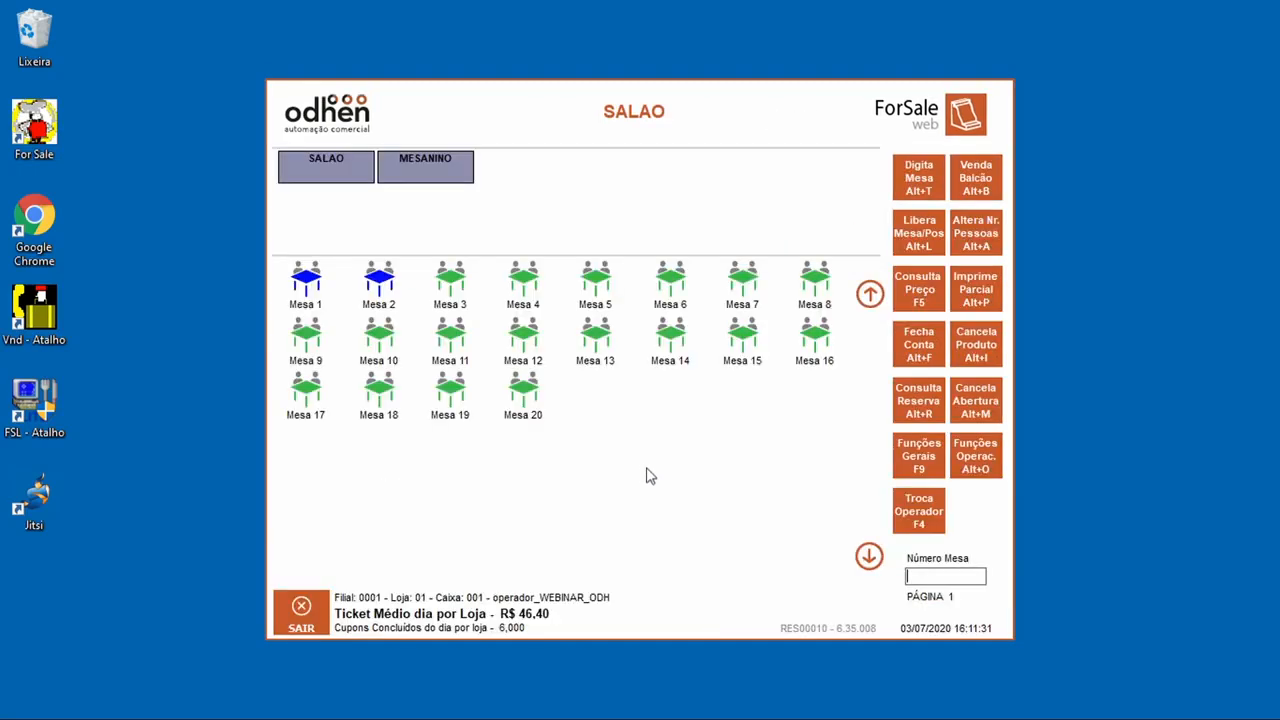
Step: Cancel Mesa 1's A MODA PEQUENA pizza with reason CLIENTE DESISTIU
left_click(975, 344)
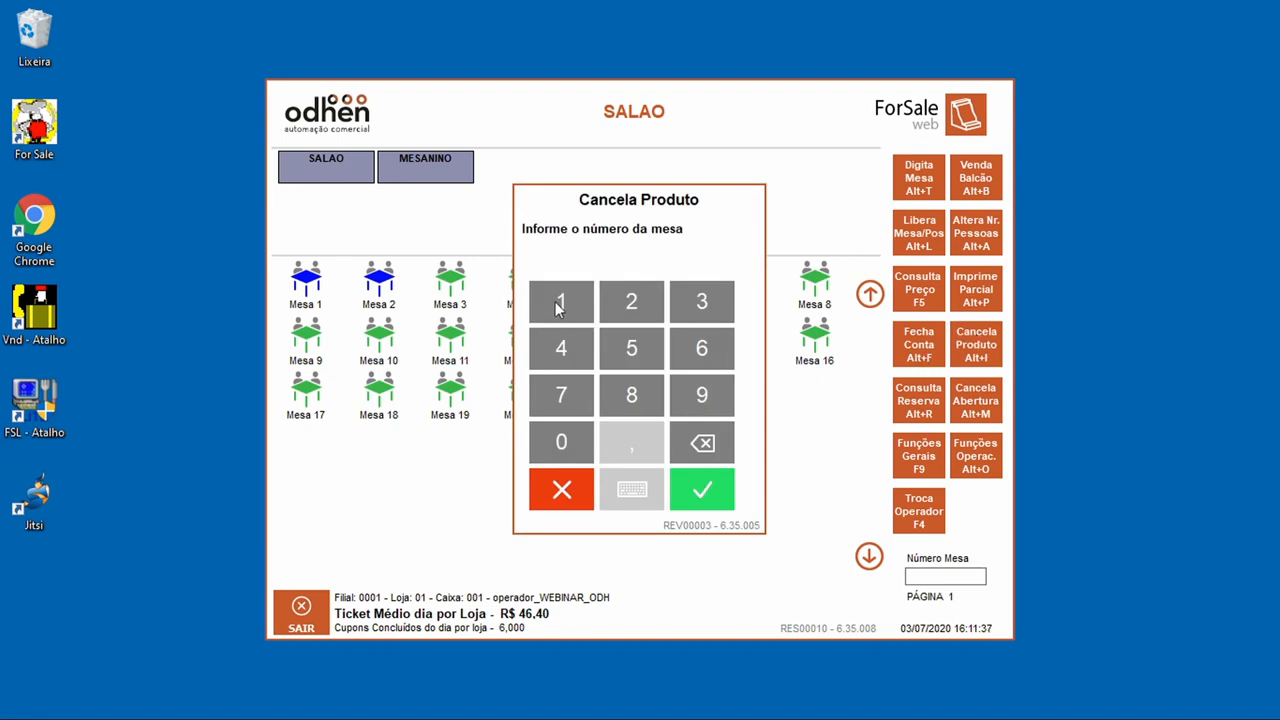
left_click(555, 301)
left_click(720, 480)
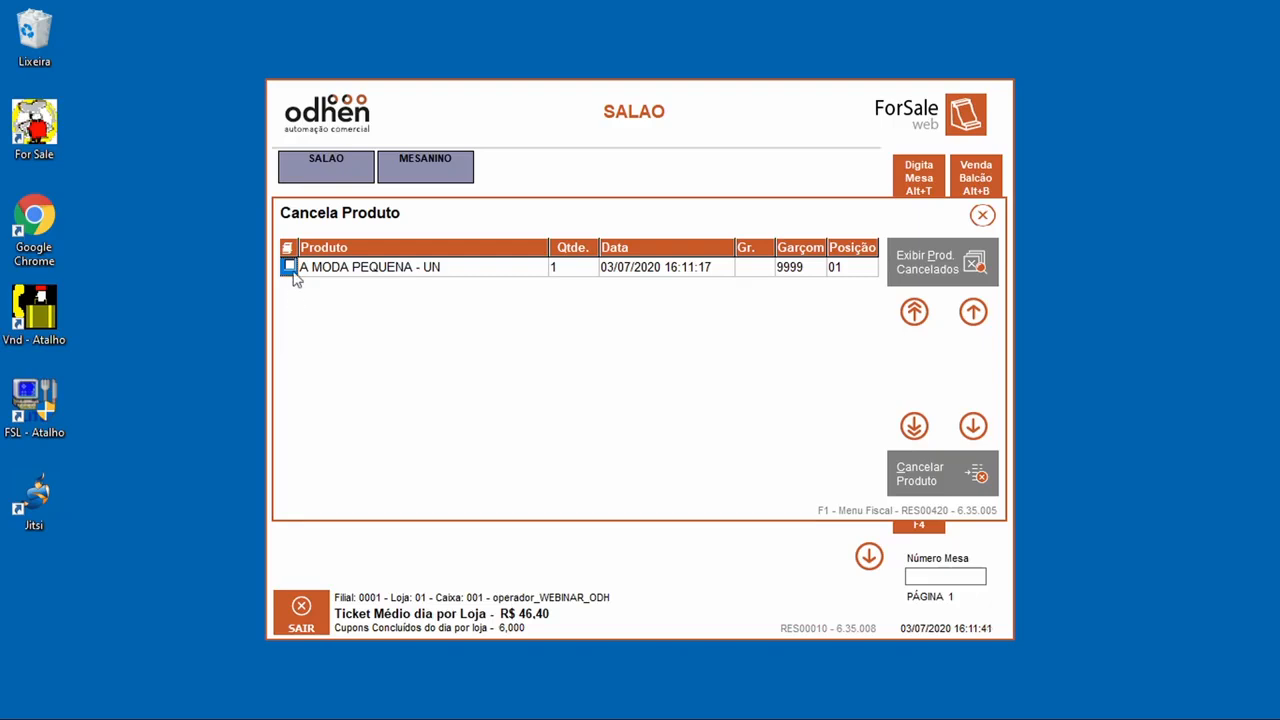
left_click(912, 476)
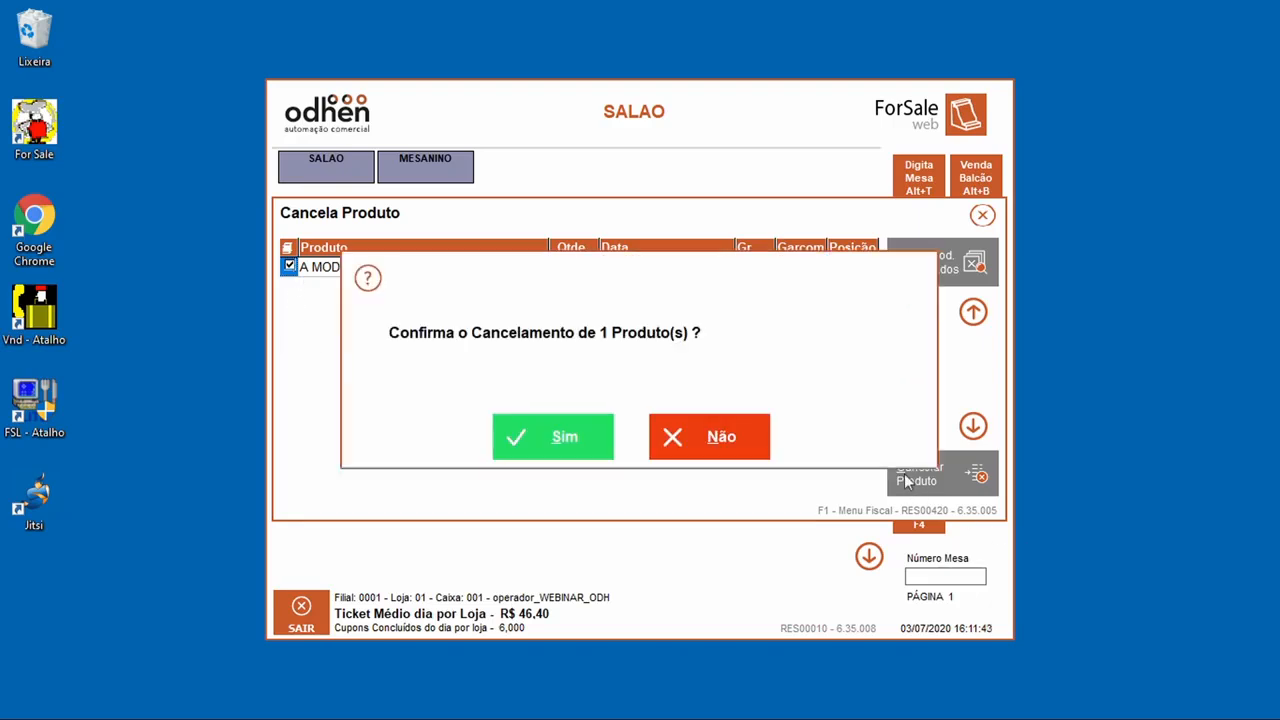
left_click(564, 438)
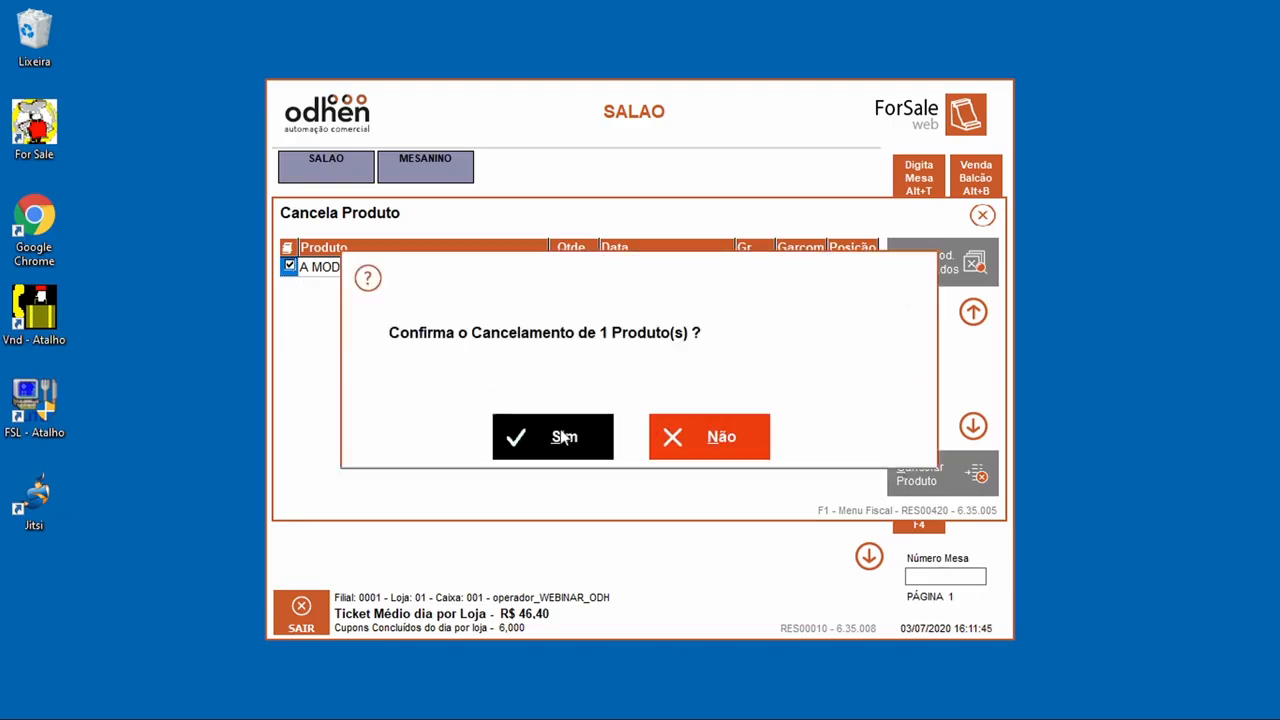
left_click(413, 338)
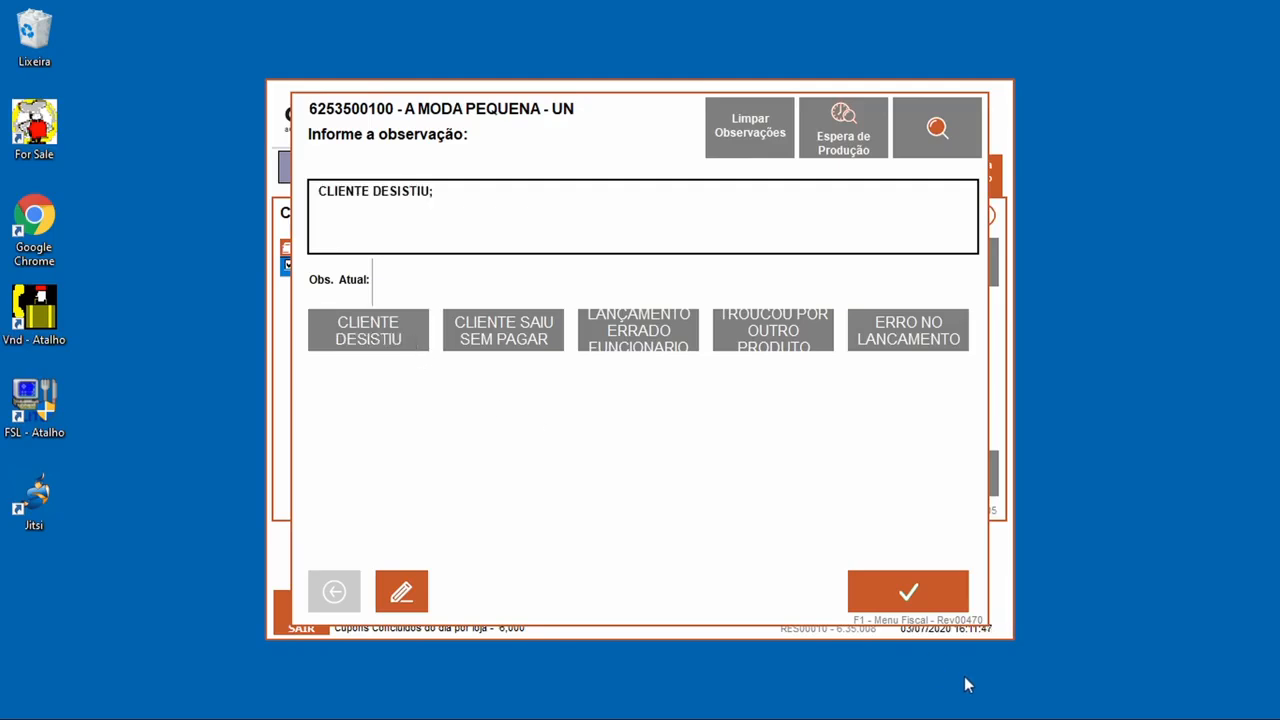
left_click(927, 575)
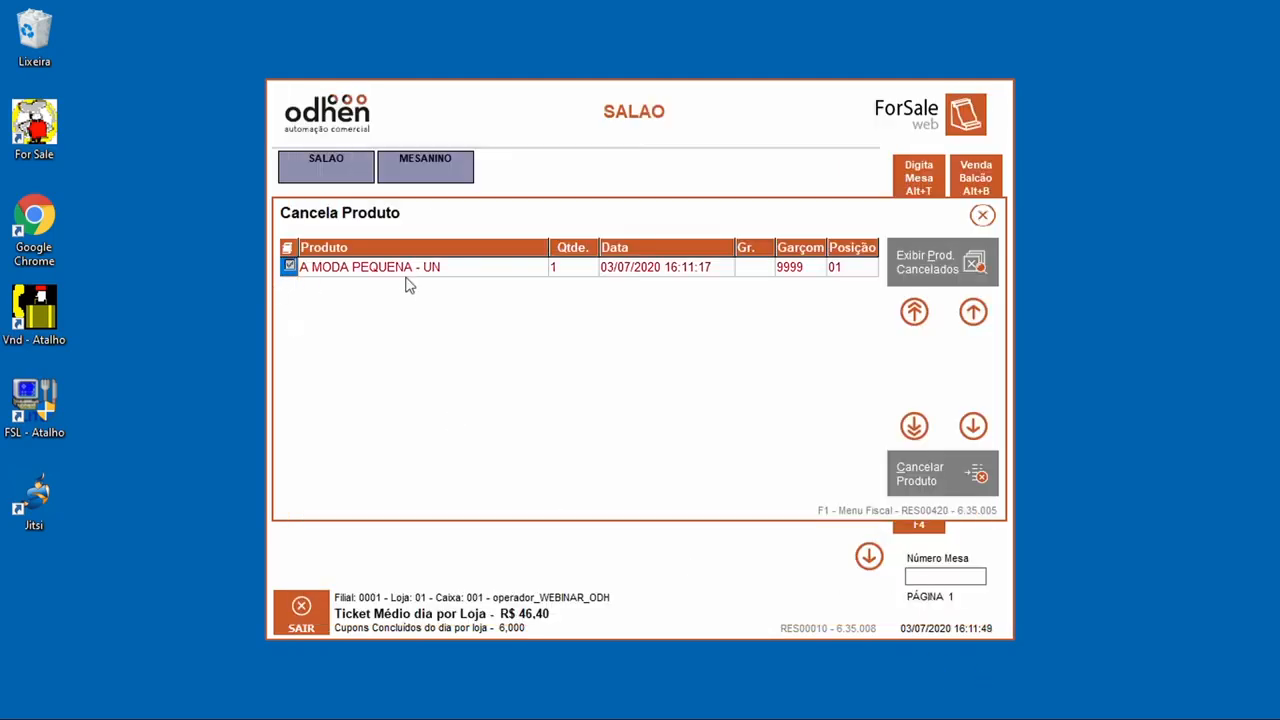
left_click(983, 216)
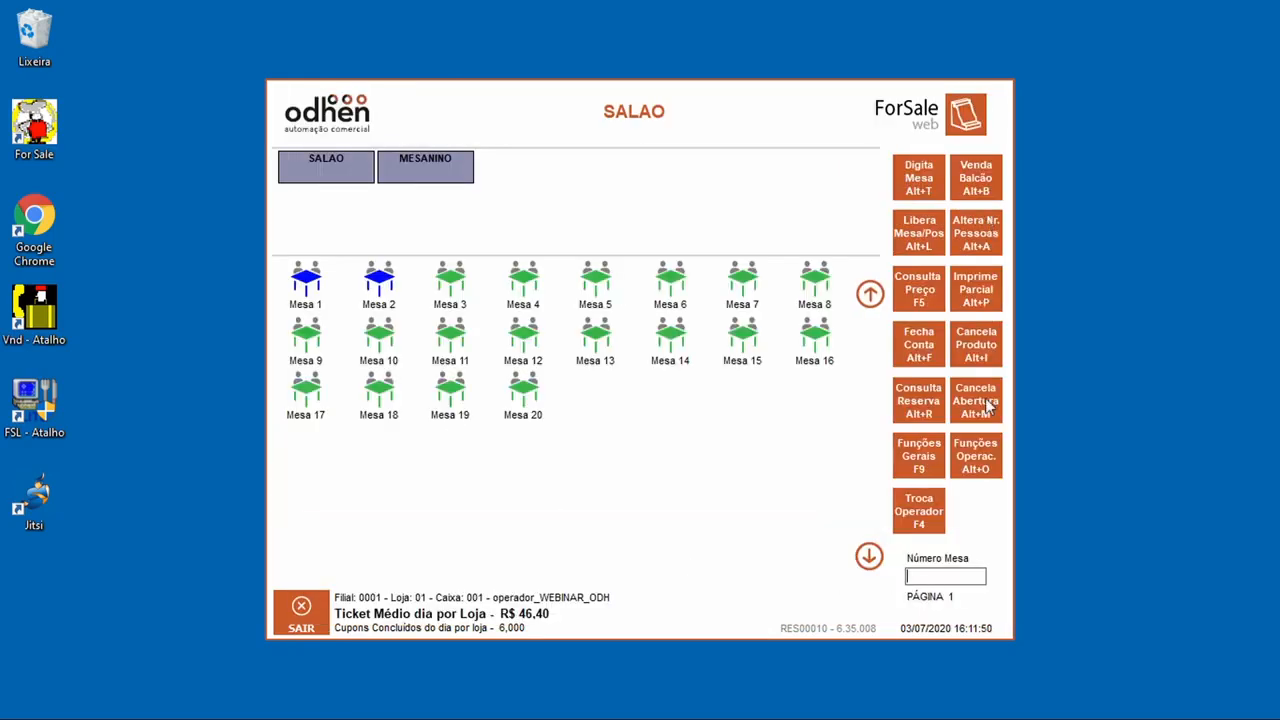
Step: Add a large Calabresa pizza to Mesa 1's order under the waiter code and conclude it
left_click(313, 283)
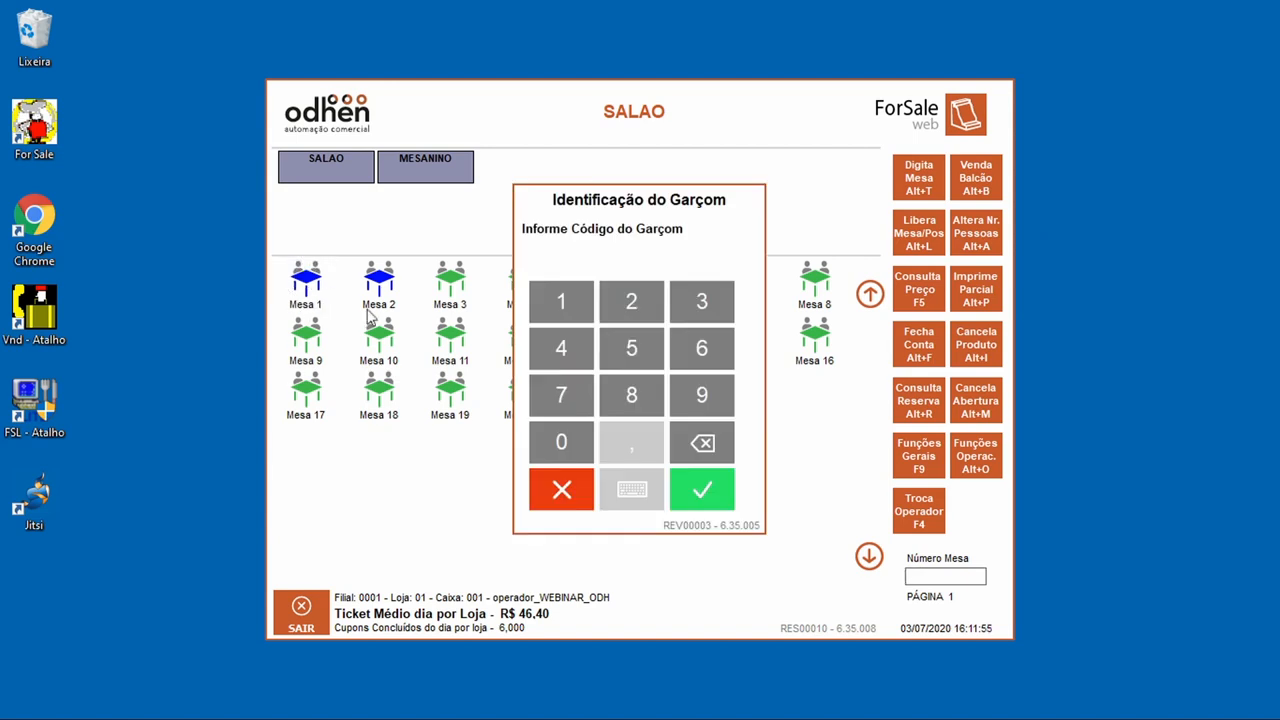
left_click(709, 396)
double_click(709, 396)
left_click(703, 490)
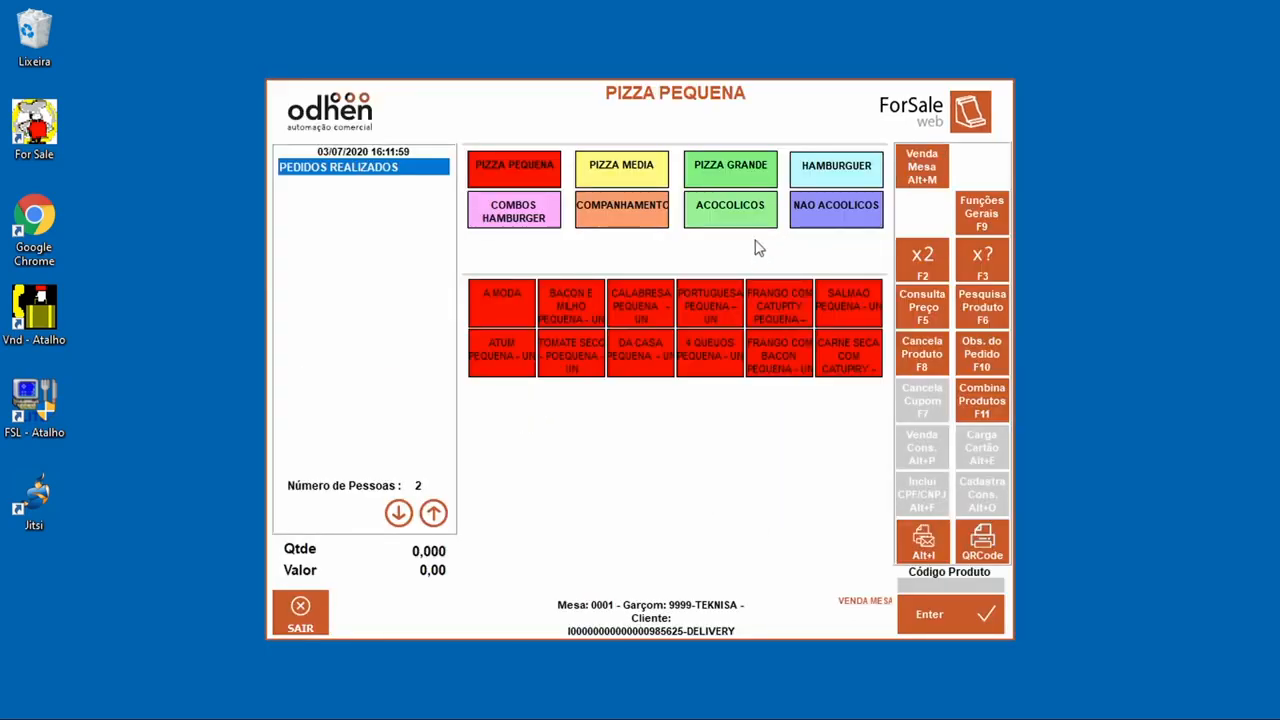
left_click(757, 180)
left_click(617, 314)
left_click(930, 628)
left_click(585, 455)
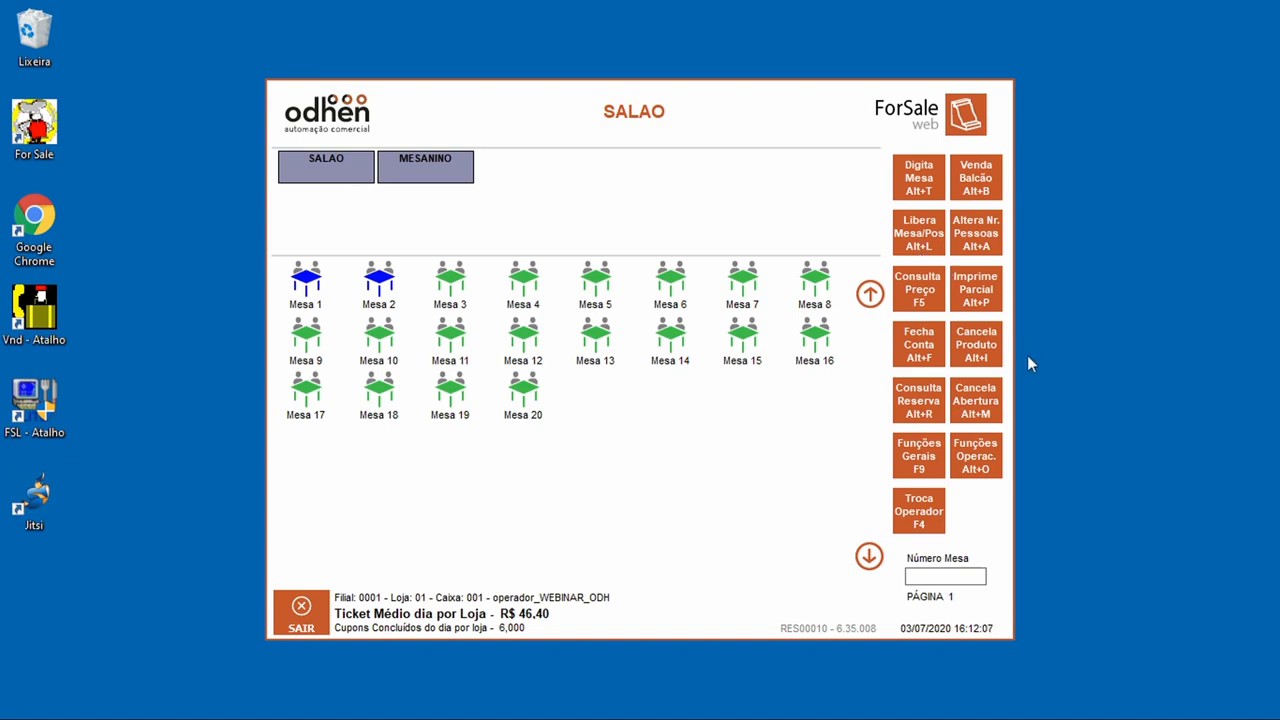
Step: Open Mesa 3 for two people with no items, correcting the waiter code after errors
left_click(450, 284)
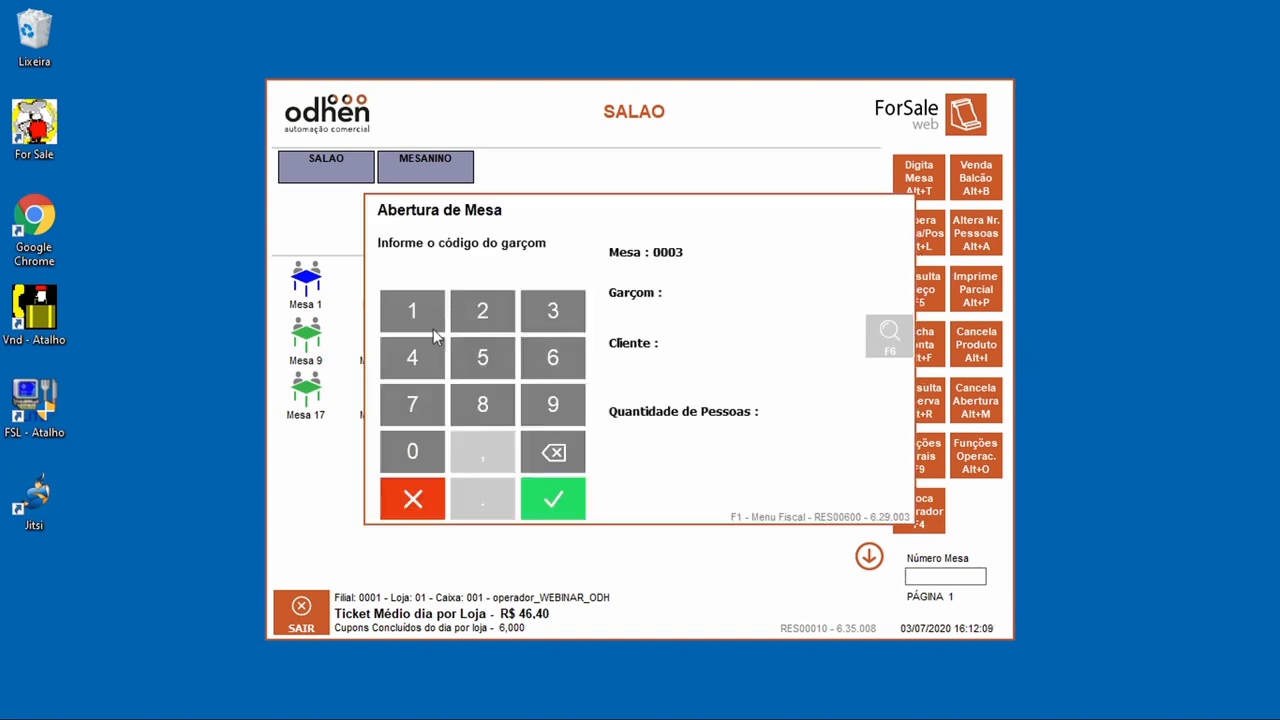
left_click(539, 405)
left_click(539, 405)
left_click(539, 405)
left_click(583, 513)
left_click(585, 440)
left_click(553, 498)
left_click(638, 455)
left_click(561, 416)
left_click(571, 510)
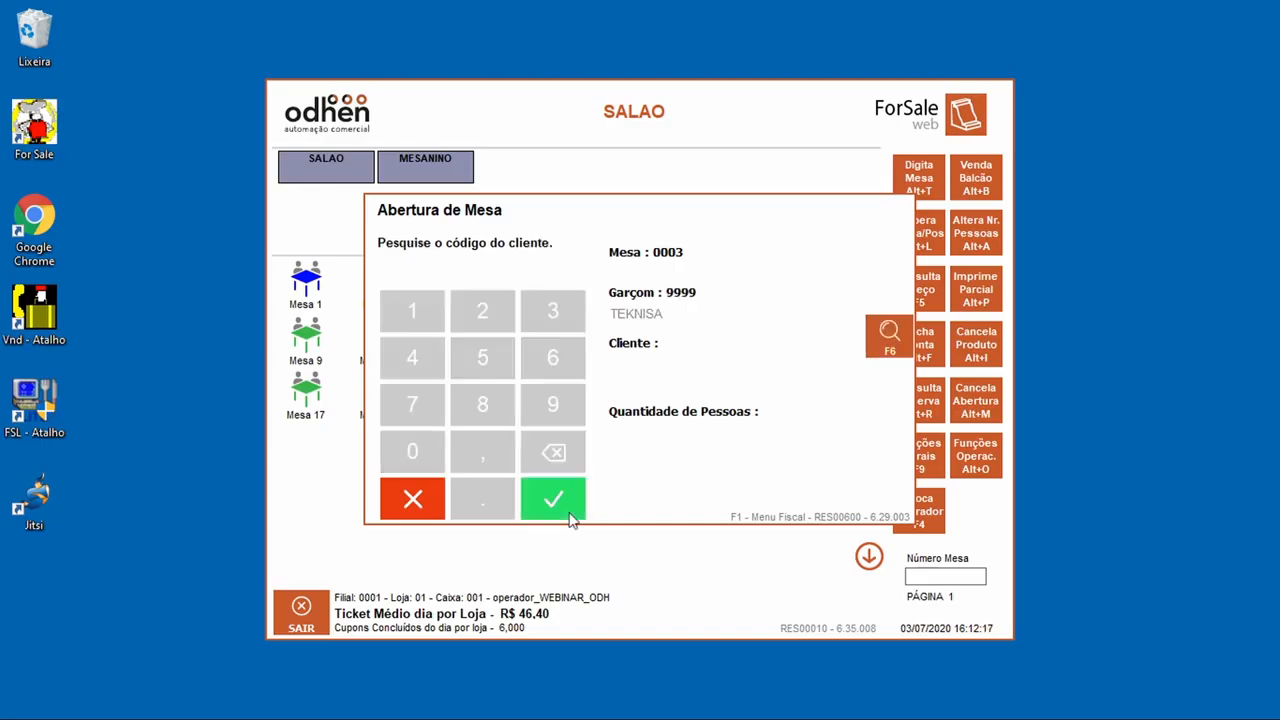
left_click(573, 518)
left_click(553, 498)
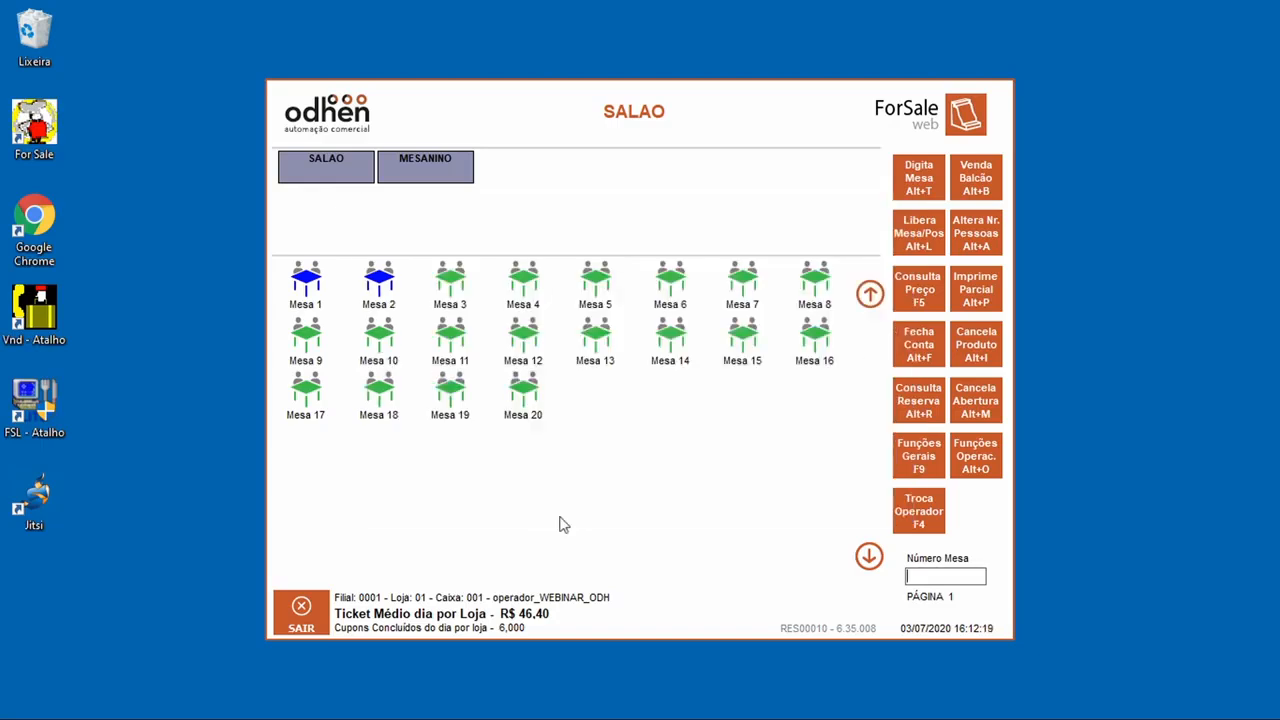
left_click(931, 161)
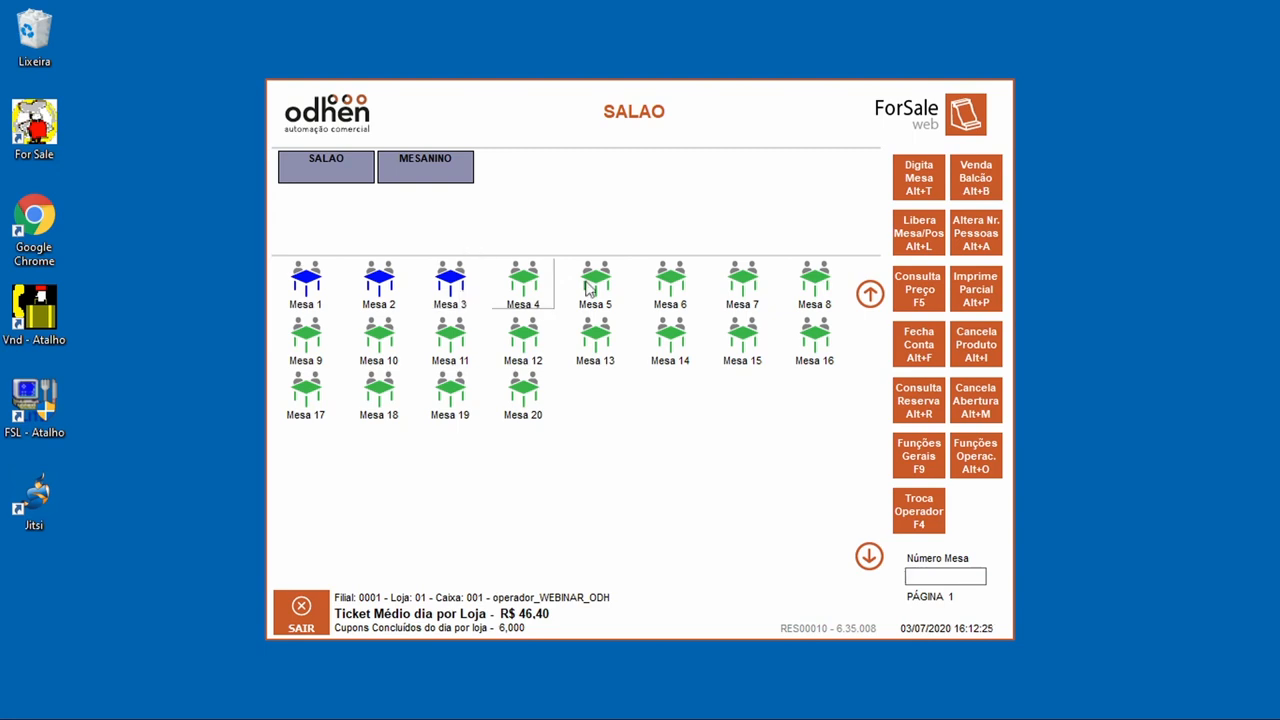
Step: Cancel Mesa 3's opening, then request a partial bill print for Mesa 2
left_click(1002, 399)
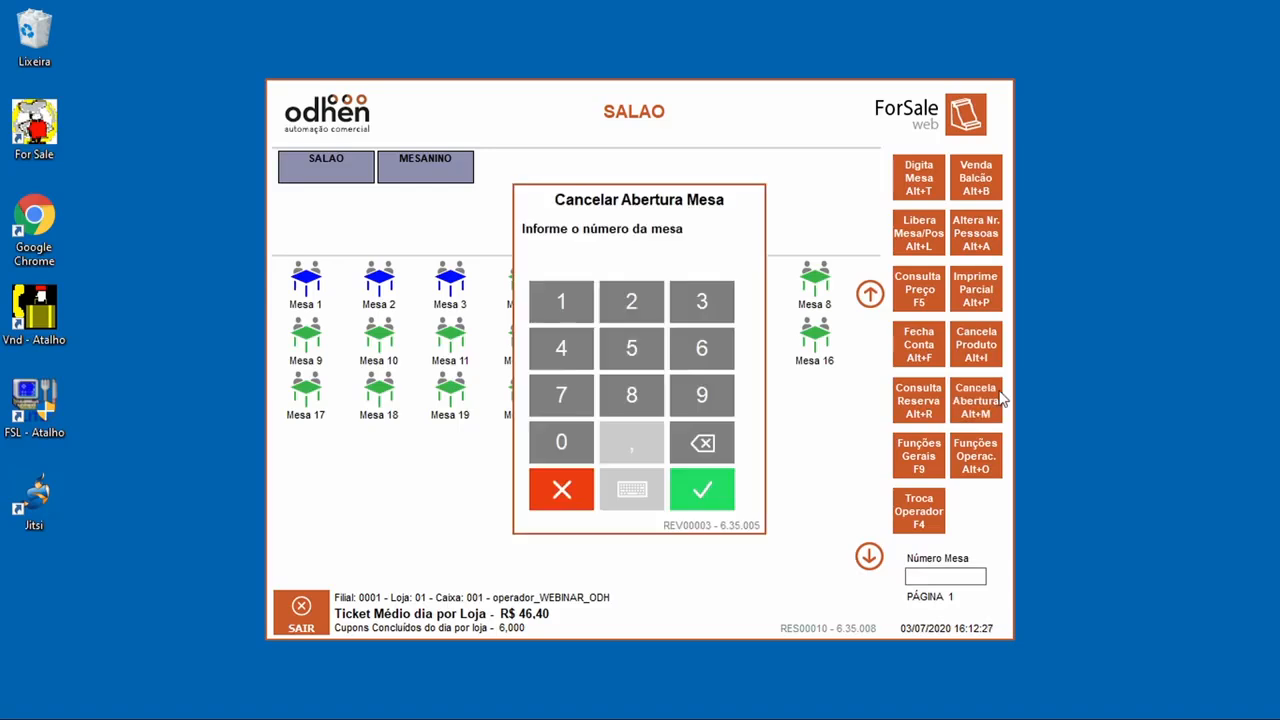
left_click(701, 301)
left_click(701, 489)
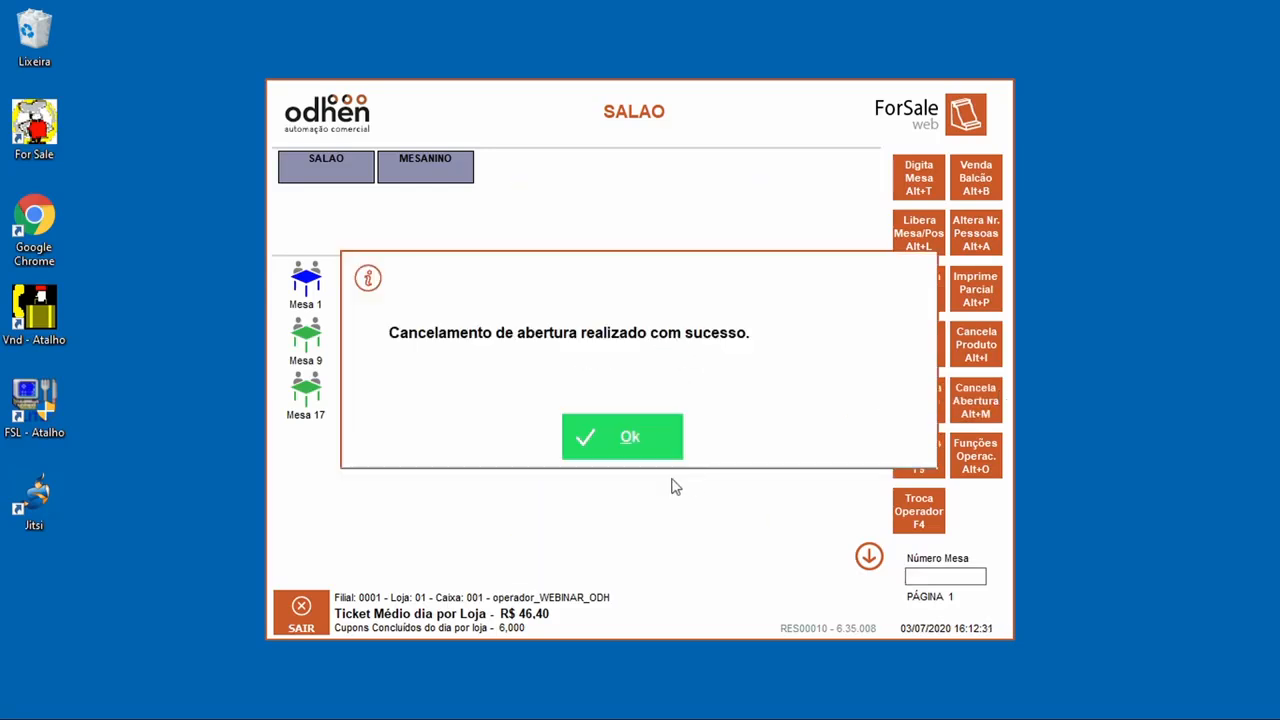
left_click(652, 430)
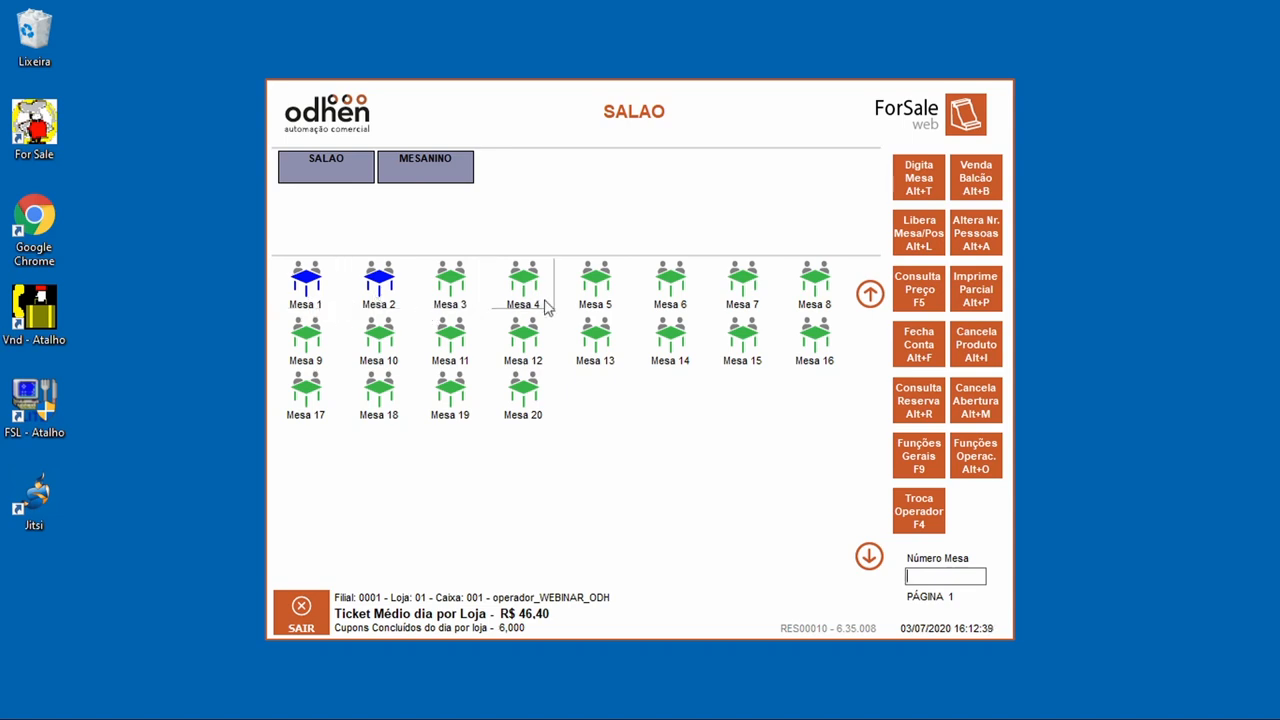
left_click(983, 302)
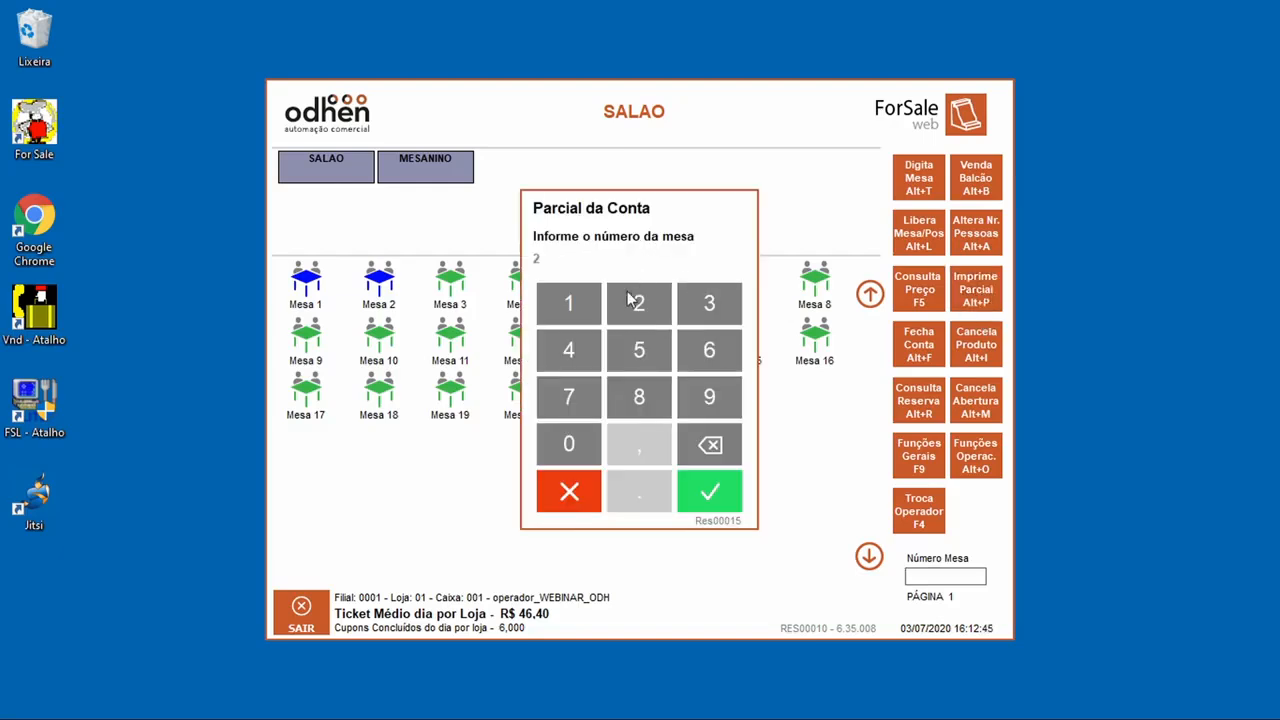
left_click(700, 493)
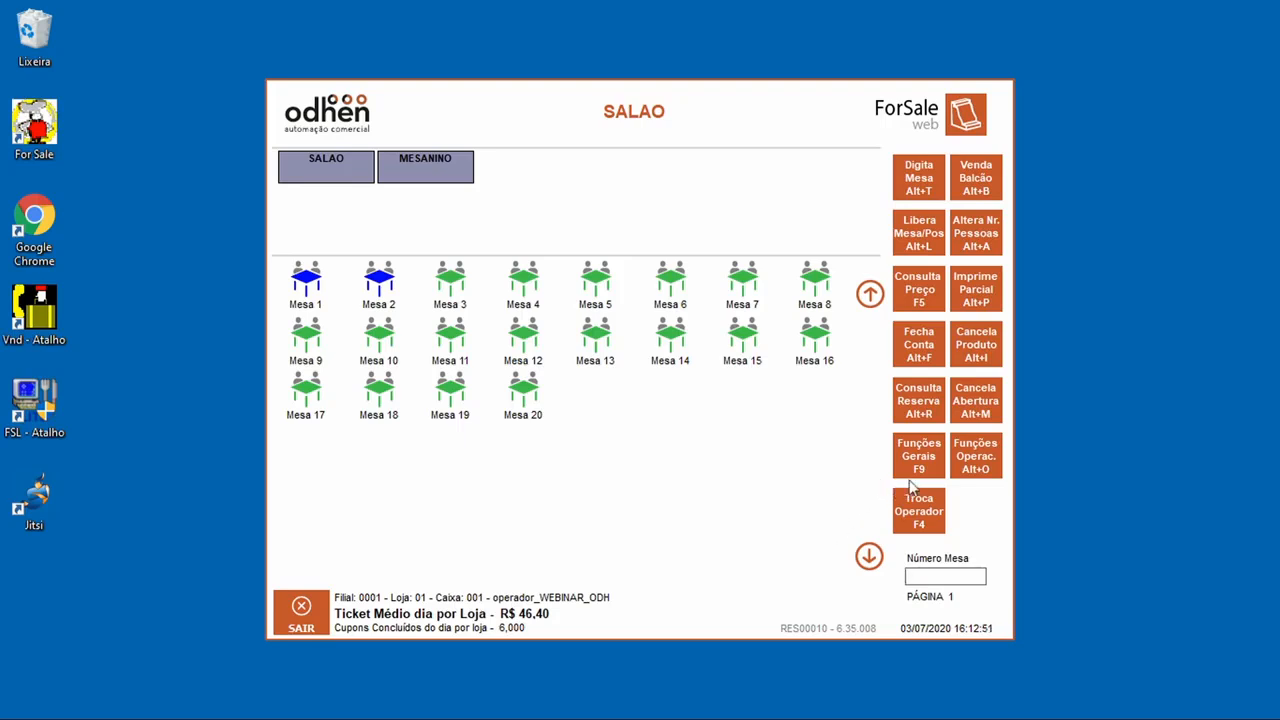
Step: Create a new table grouping containing tables 0001 and 0002 via Agrupar Mesas
left_click(962, 476)
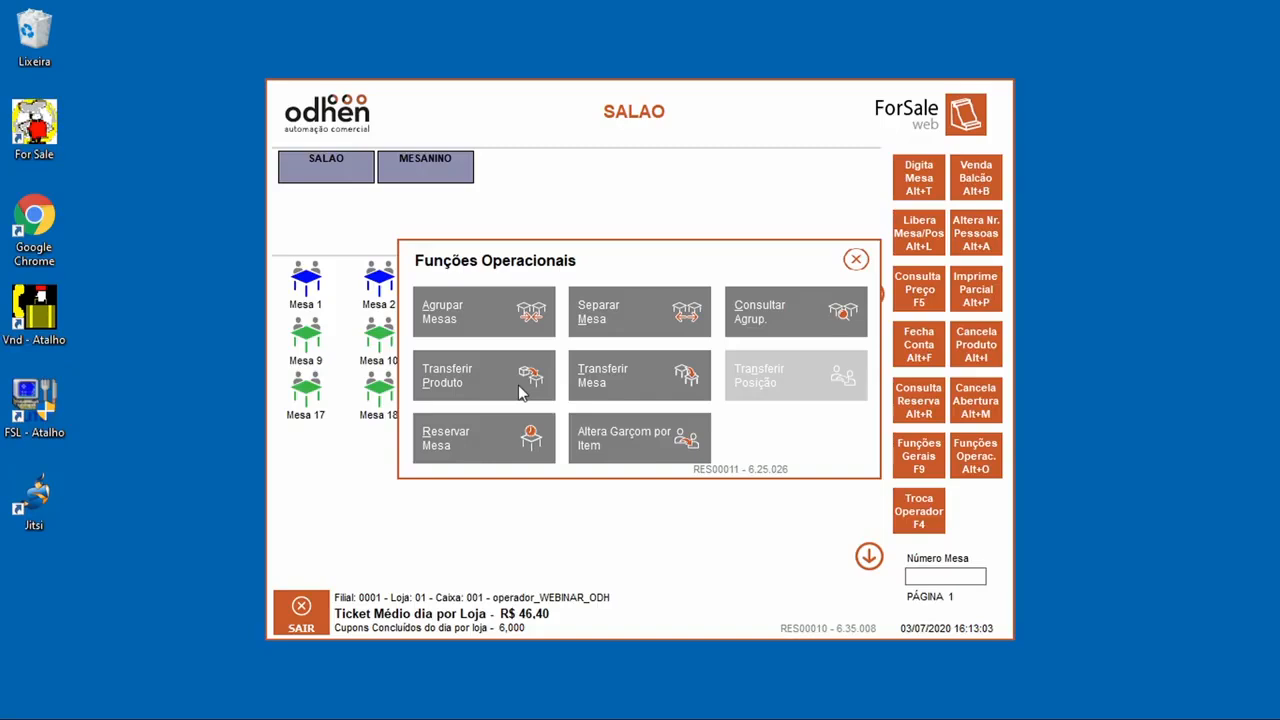
left_click(628, 390)
left_click(456, 494)
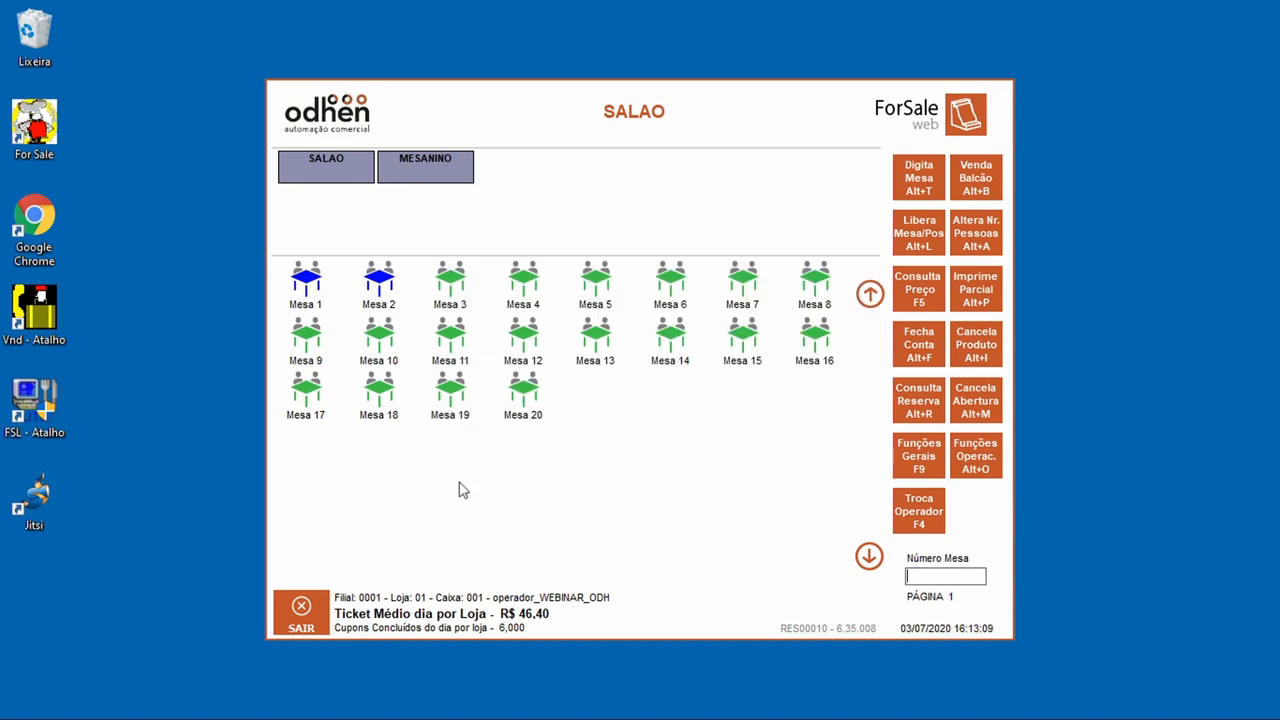
left_click(975, 455)
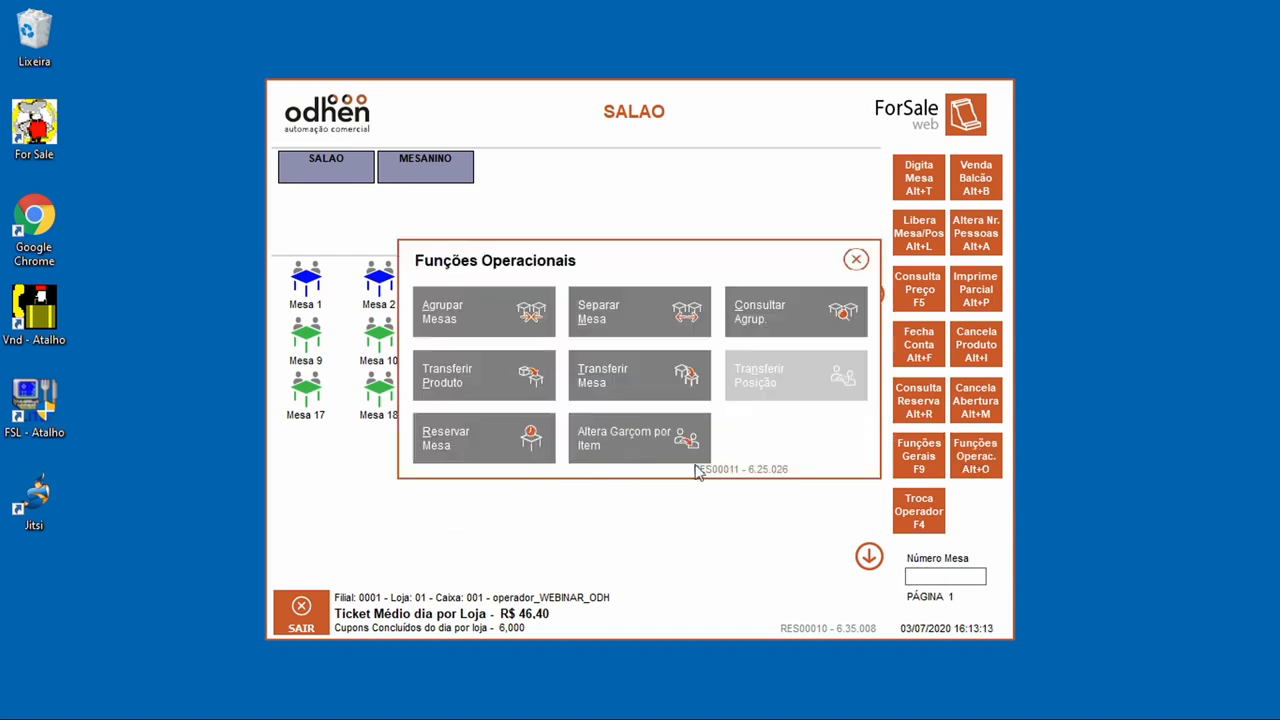
left_click(483, 318)
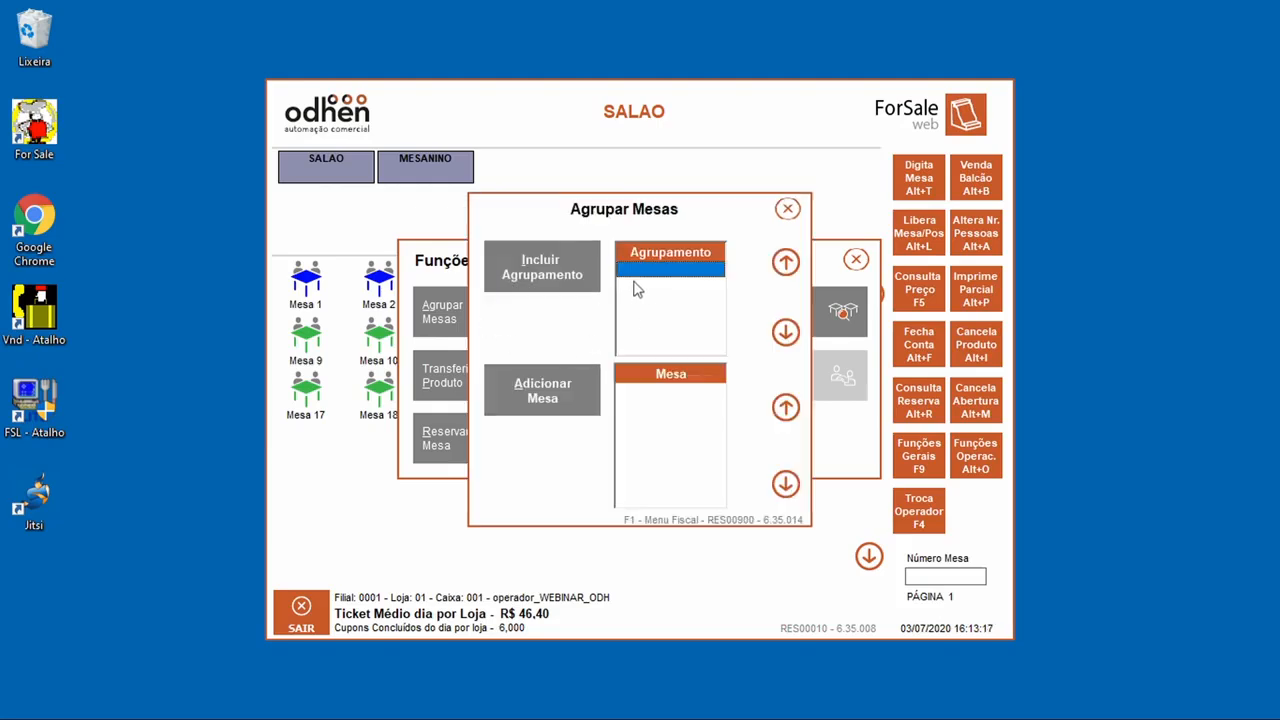
left_click(560, 264)
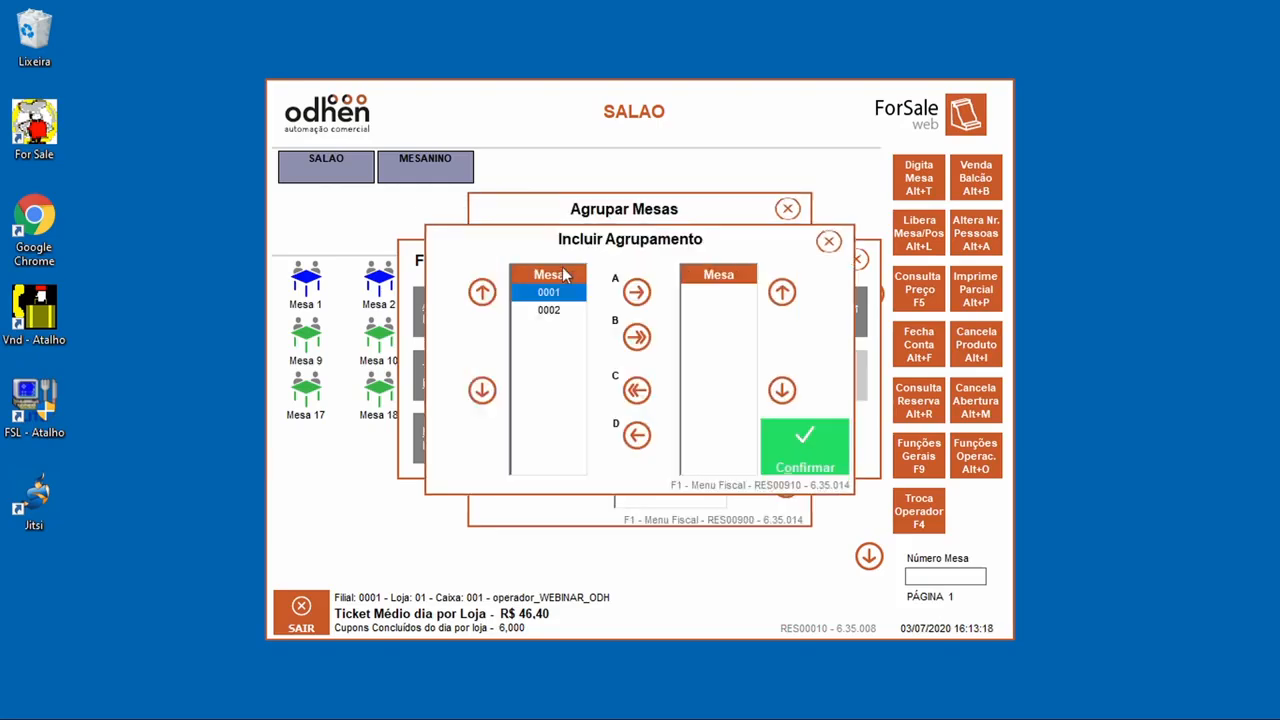
left_click(636, 292)
left_click(636, 337)
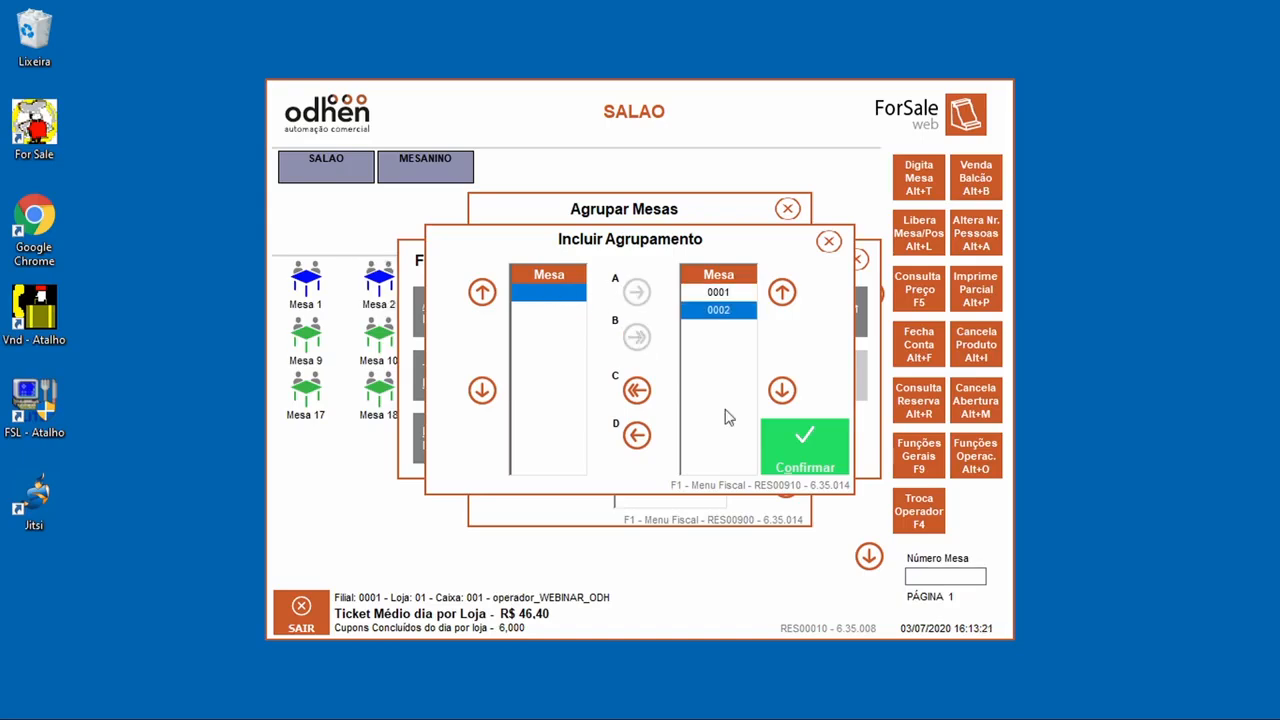
left_click(773, 445)
left_click(527, 422)
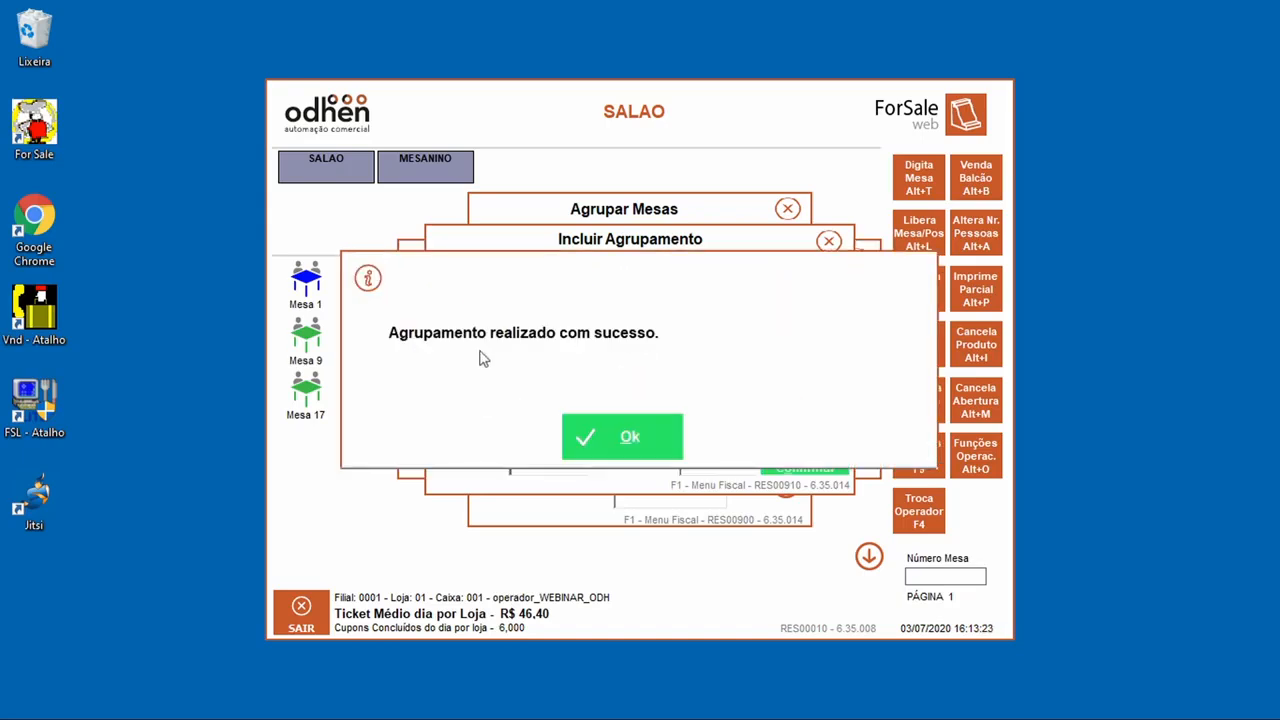
left_click(620, 437)
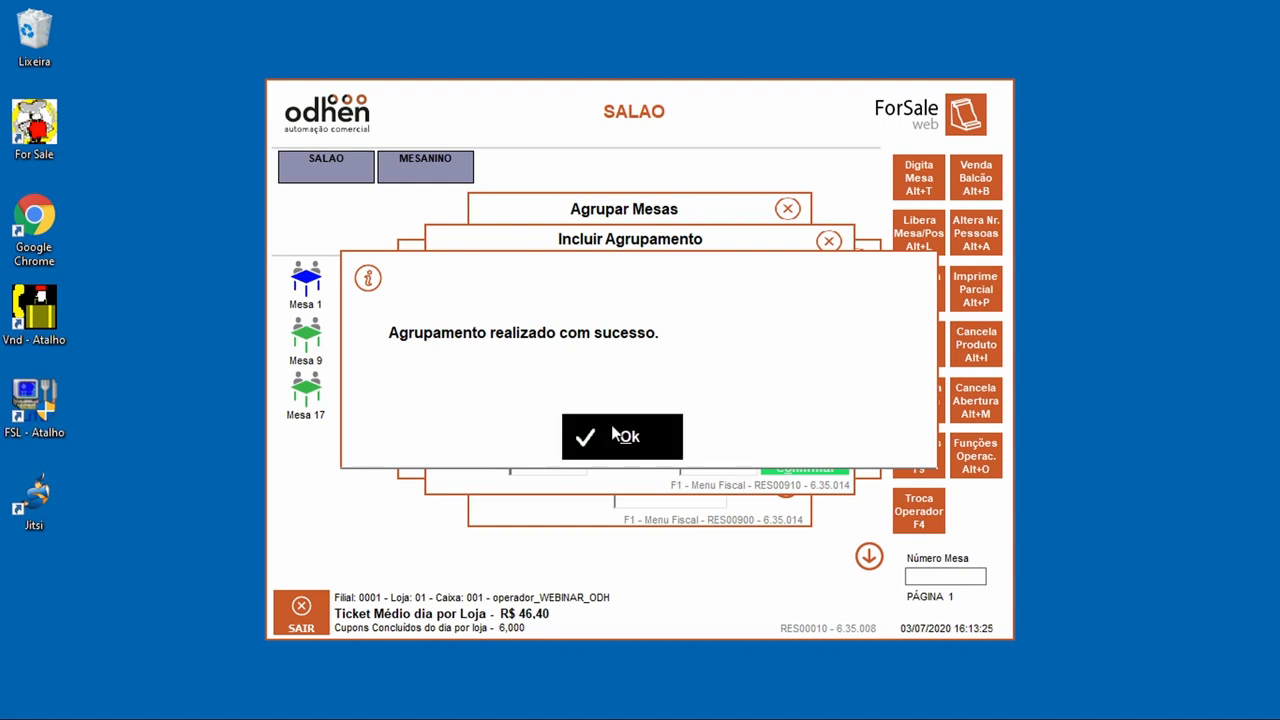
left_click(787, 208)
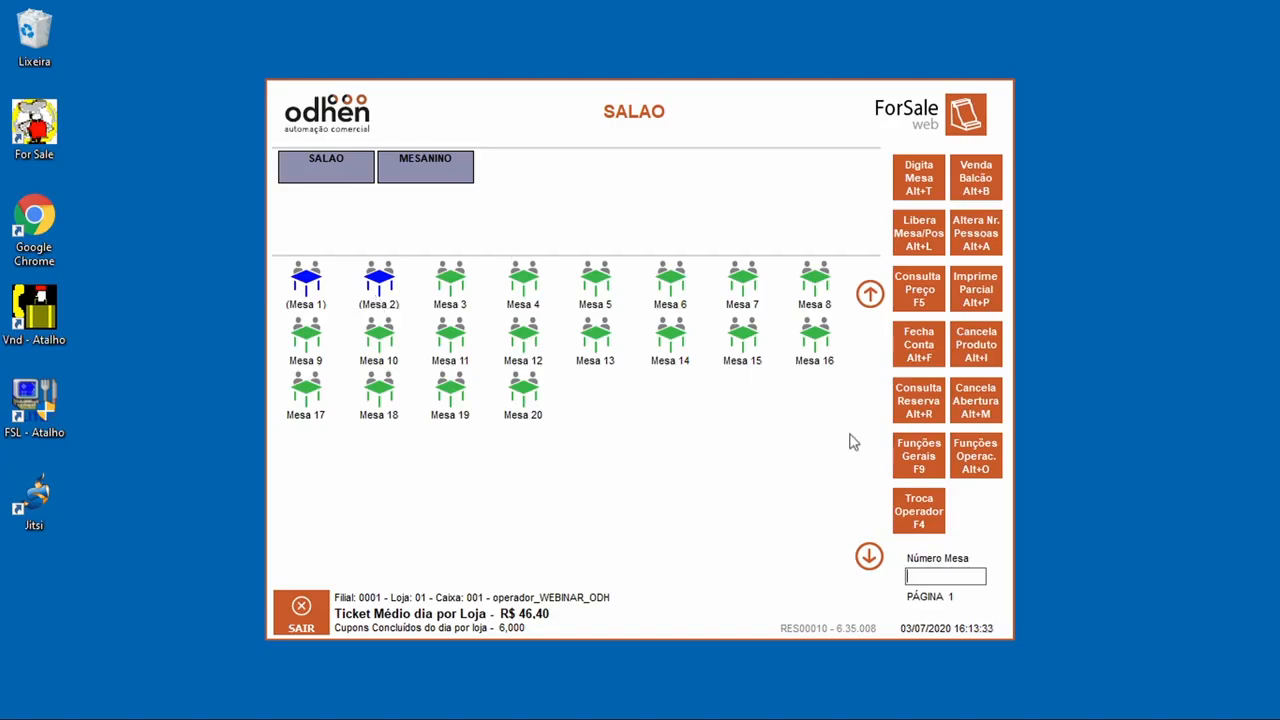
Step: Cancel the grouping of tables 1 and 2 through Separar Mesa
left_click(988, 470)
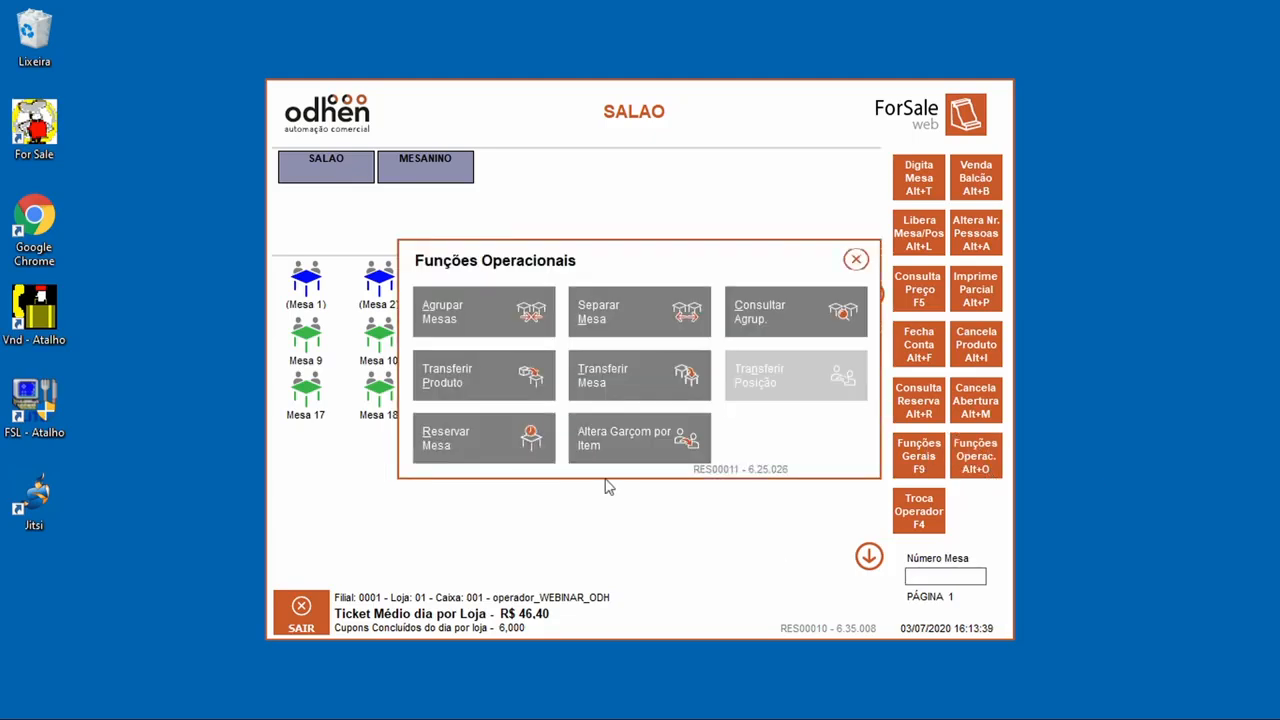
left_click(630, 322)
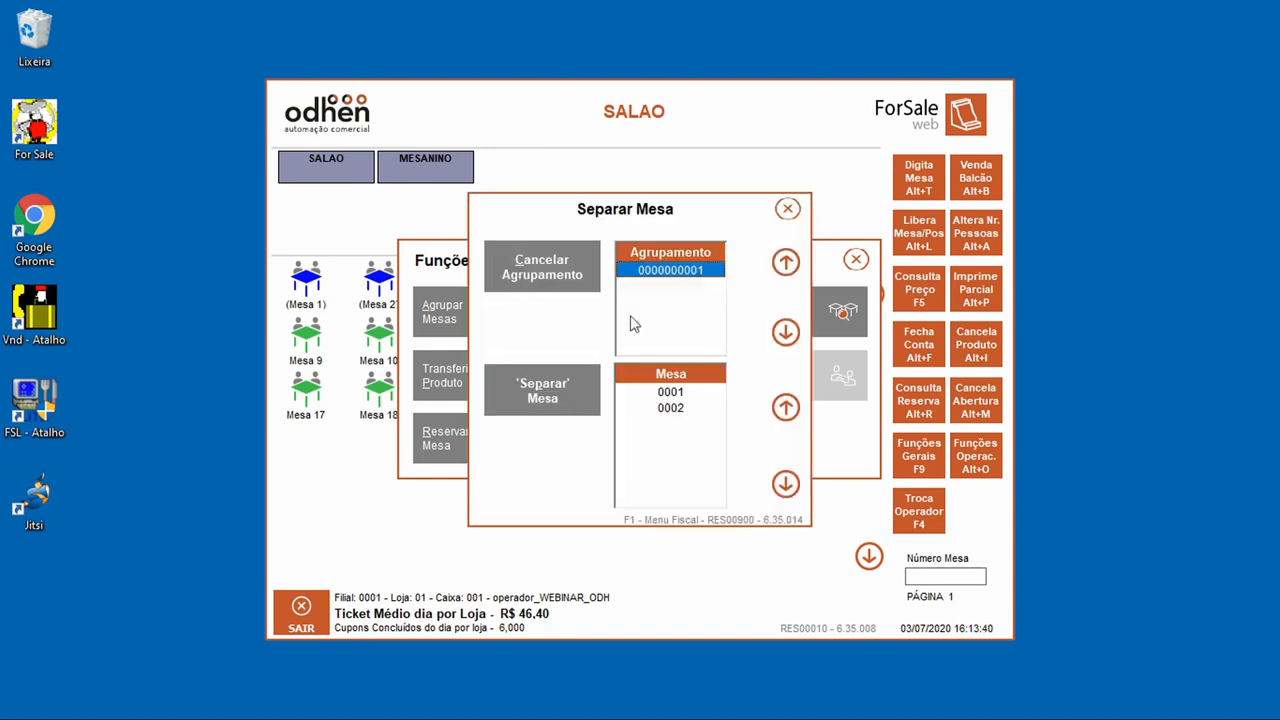
left_click(546, 287)
left_click(592, 438)
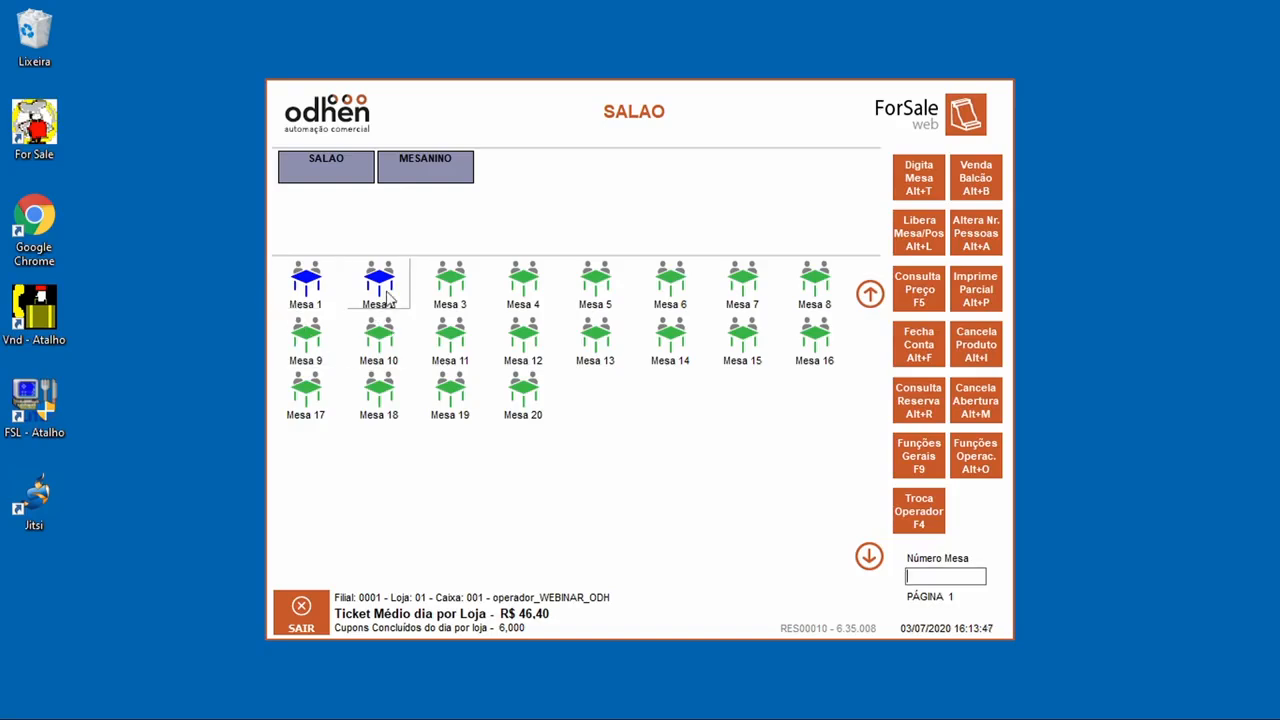
Step: Start a product transfer with Mesa 1 as origin and Mesa 2 as destination
left_click(975, 456)
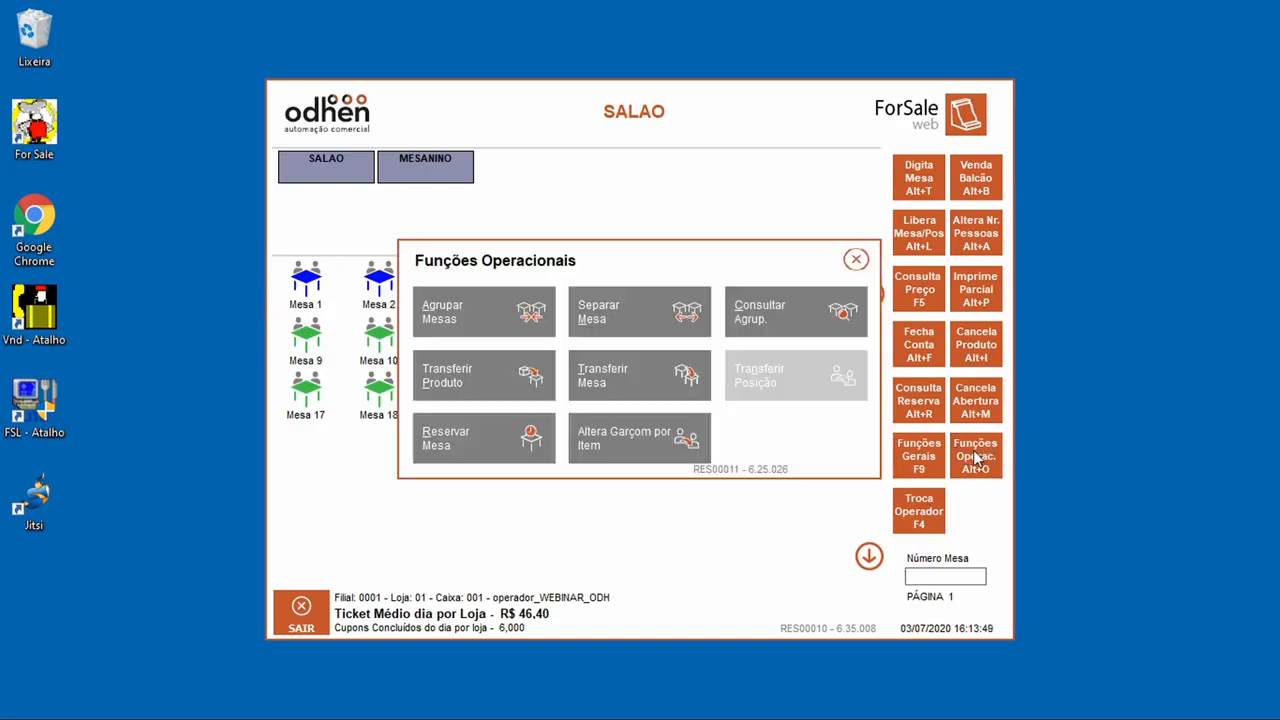
left_click(485, 396)
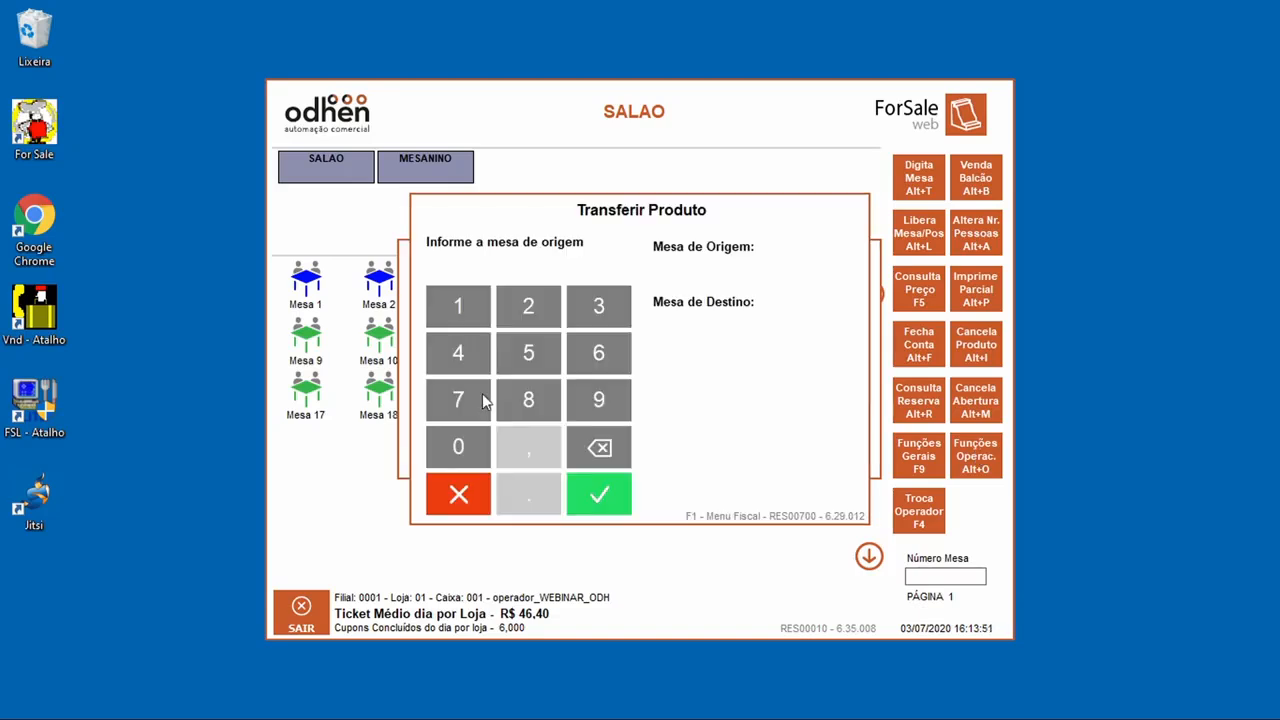
left_click(449, 292)
left_click(572, 505)
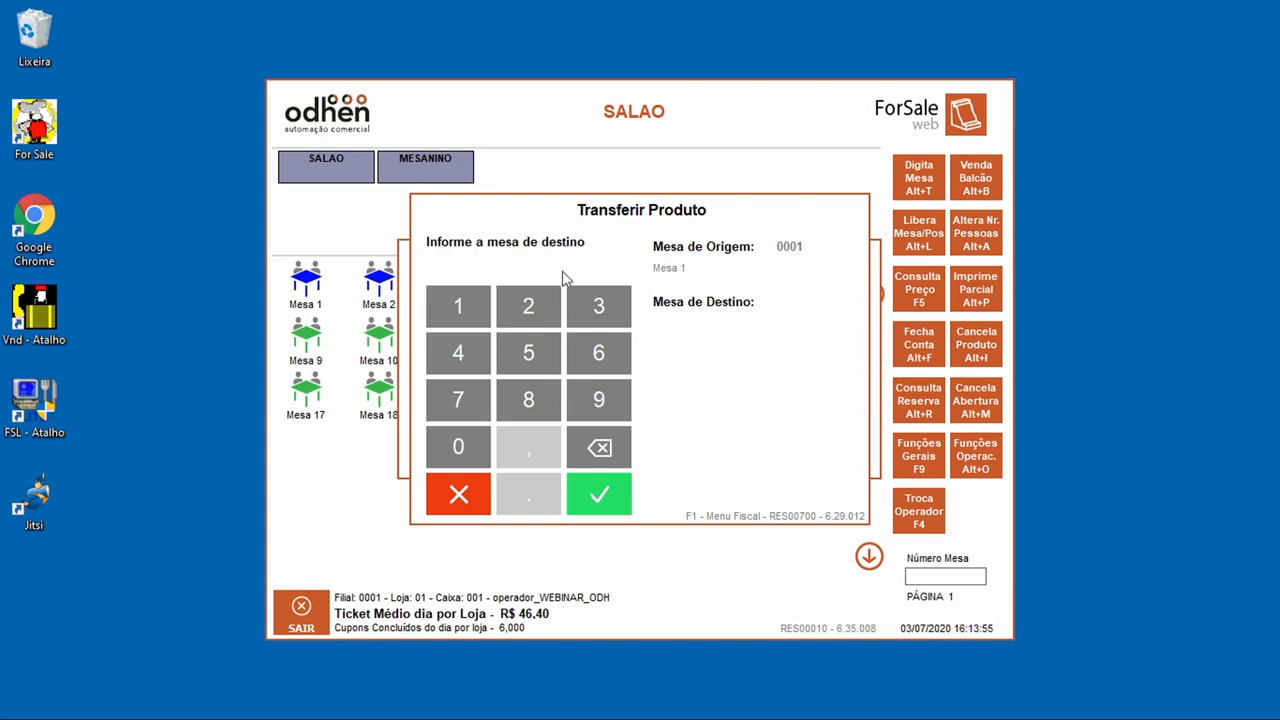
left_click(526, 300)
left_click(592, 498)
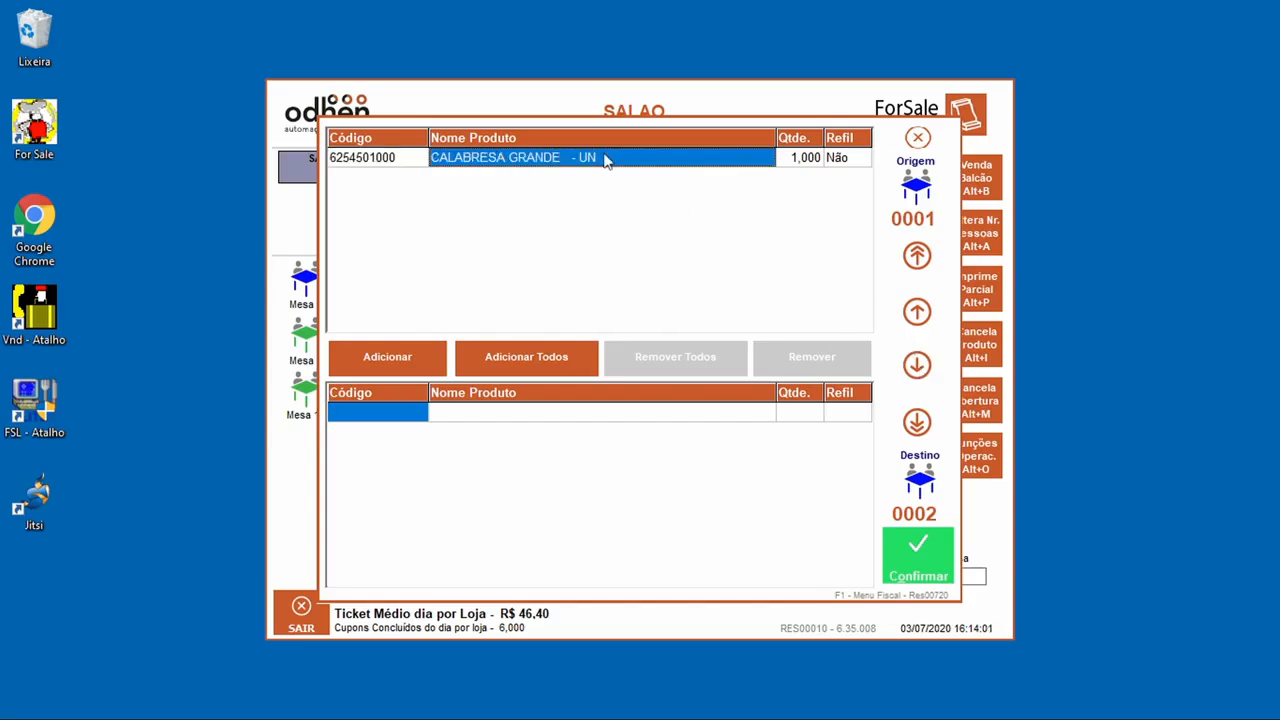
Step: Select CALABRESA GRANDE, add it to the transfer list, and confirm moving it
left_click(640, 163)
left_click(926, 430)
left_click(613, 160)
left_click(410, 370)
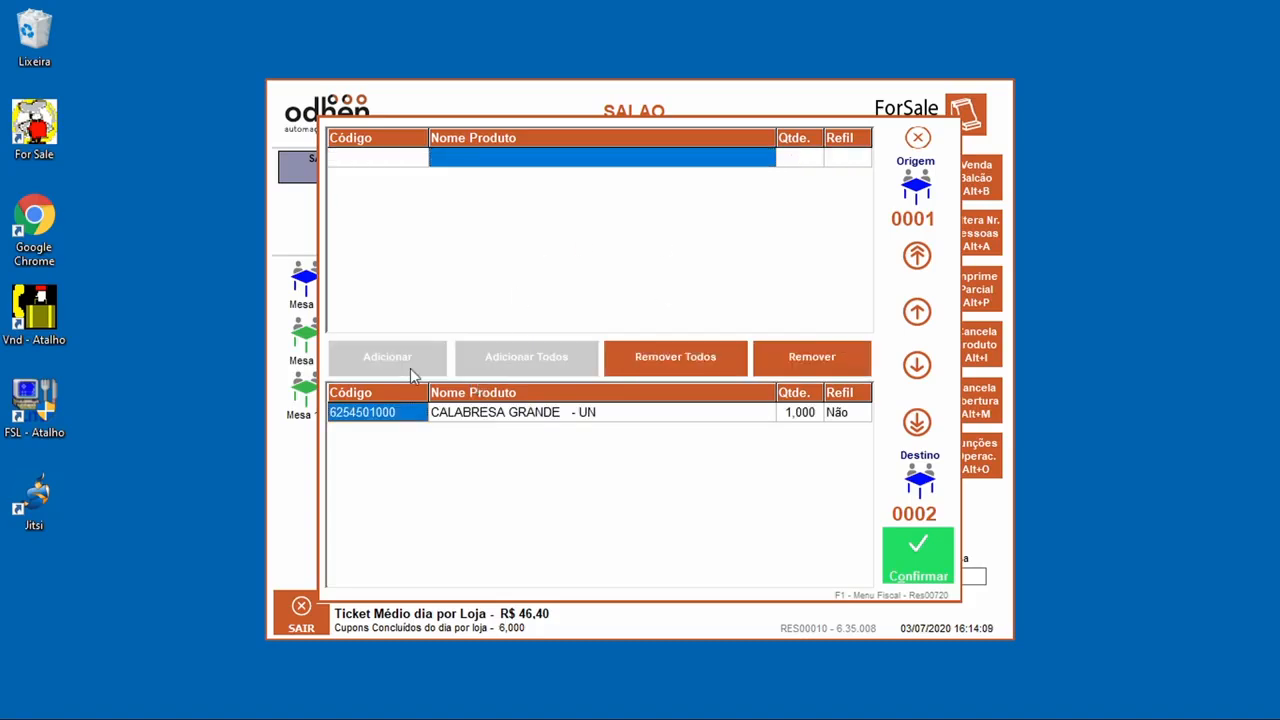
left_click(900, 556)
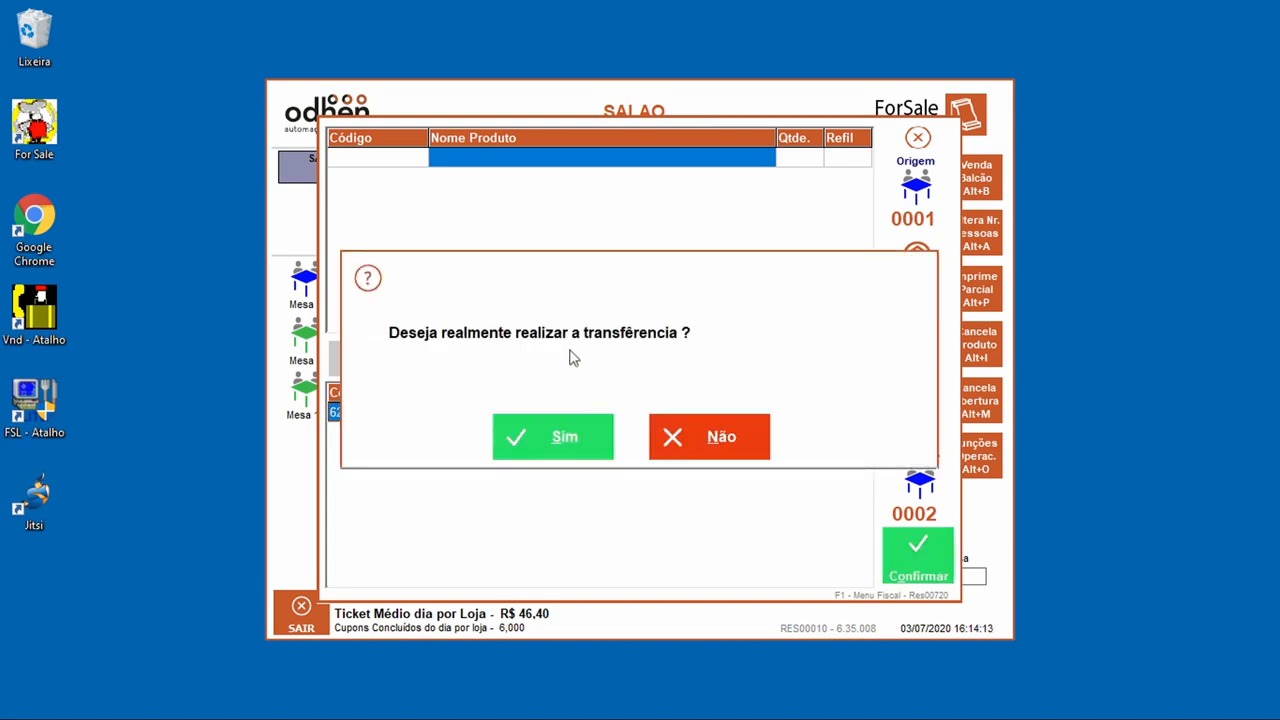
left_click(563, 437)
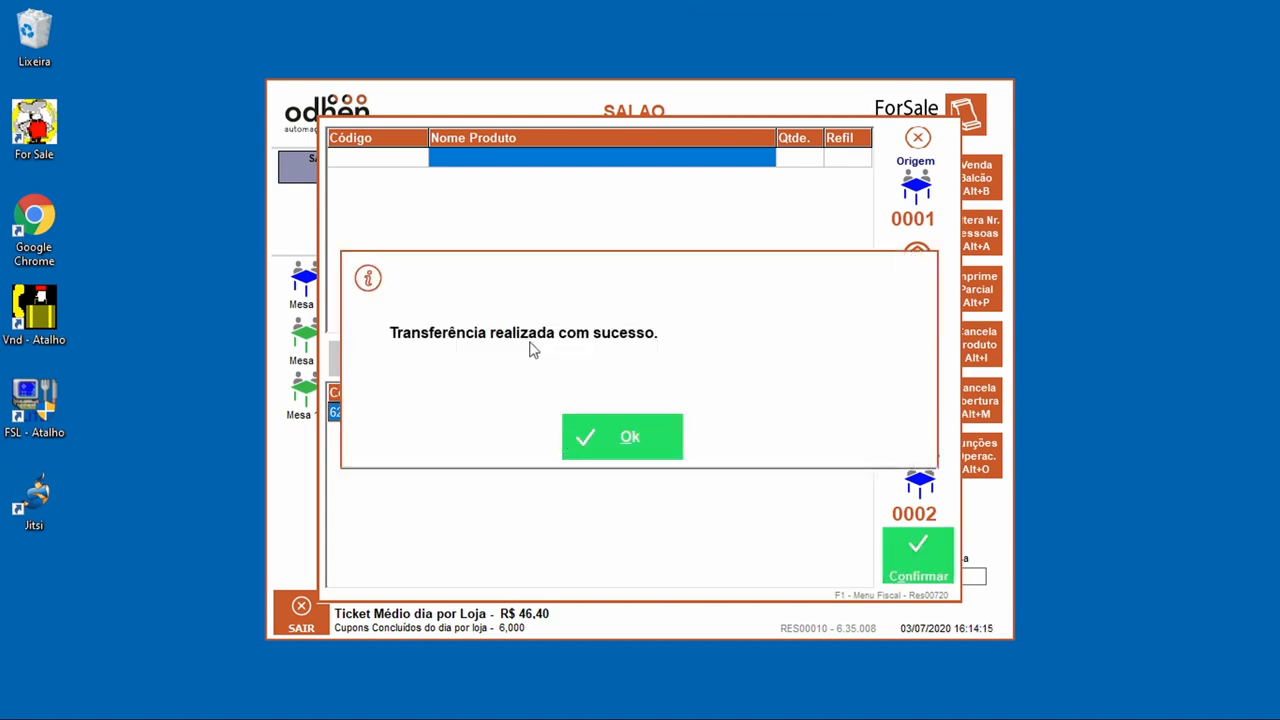
left_click(614, 451)
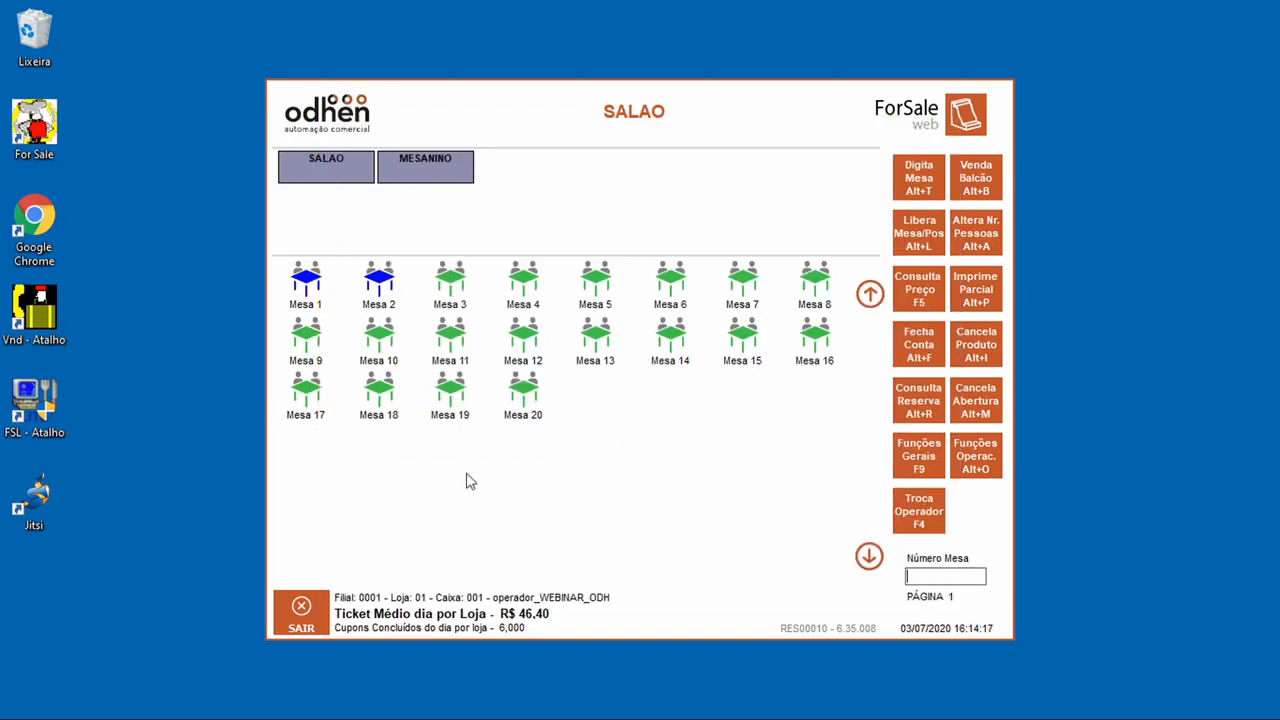
Step: Transfer Mesa 2's entire order to Mesa 3 with Transferir Mesa
left_click(975, 471)
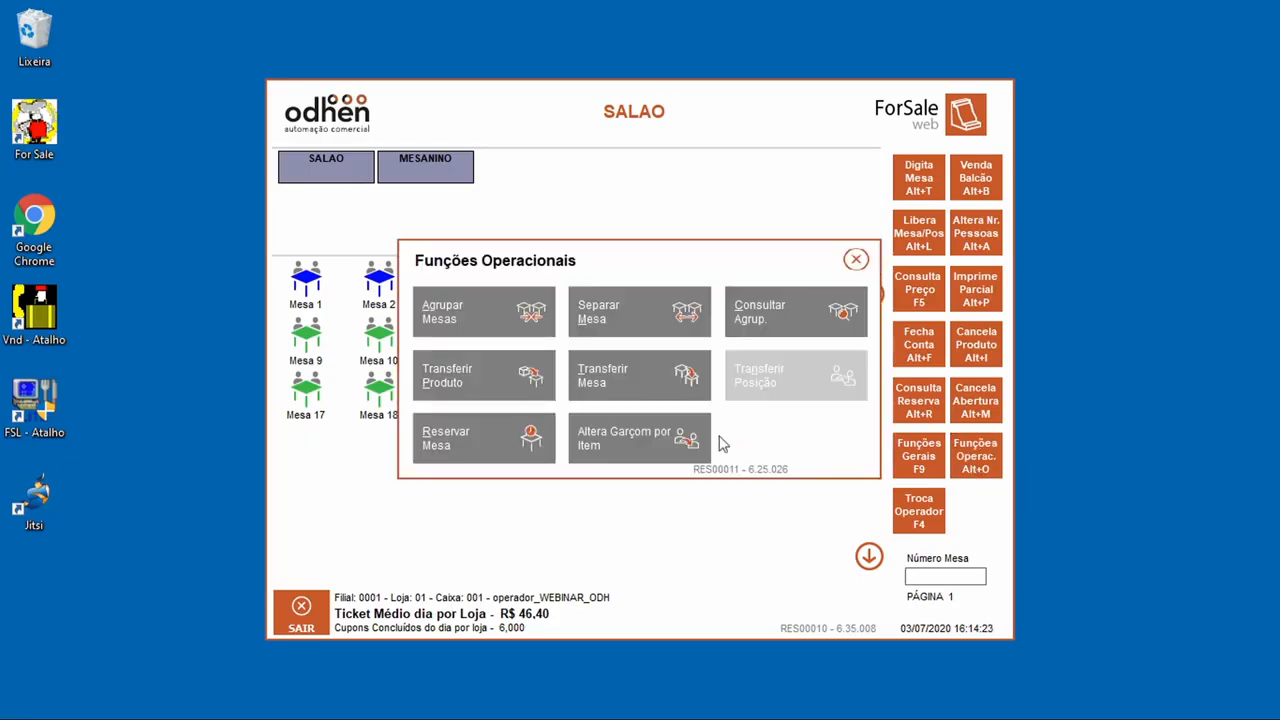
left_click(652, 370)
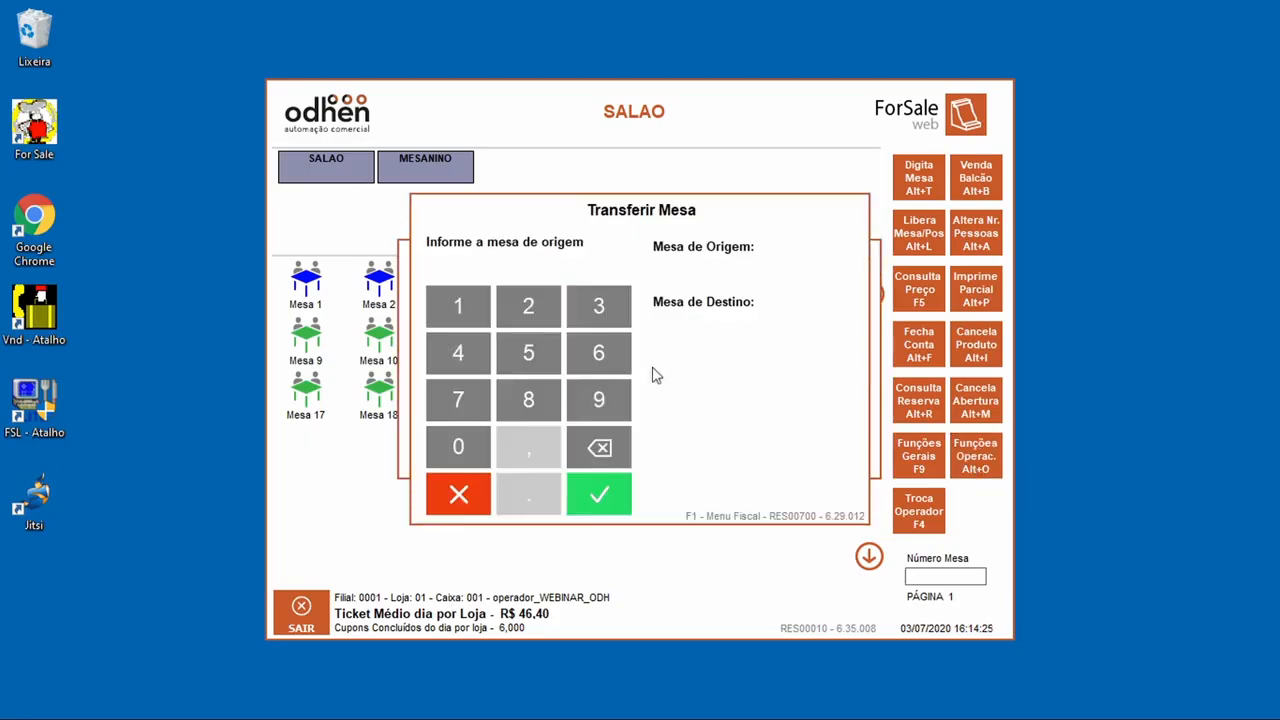
left_click(510, 310)
left_click(622, 512)
left_click(607, 303)
left_click(618, 510)
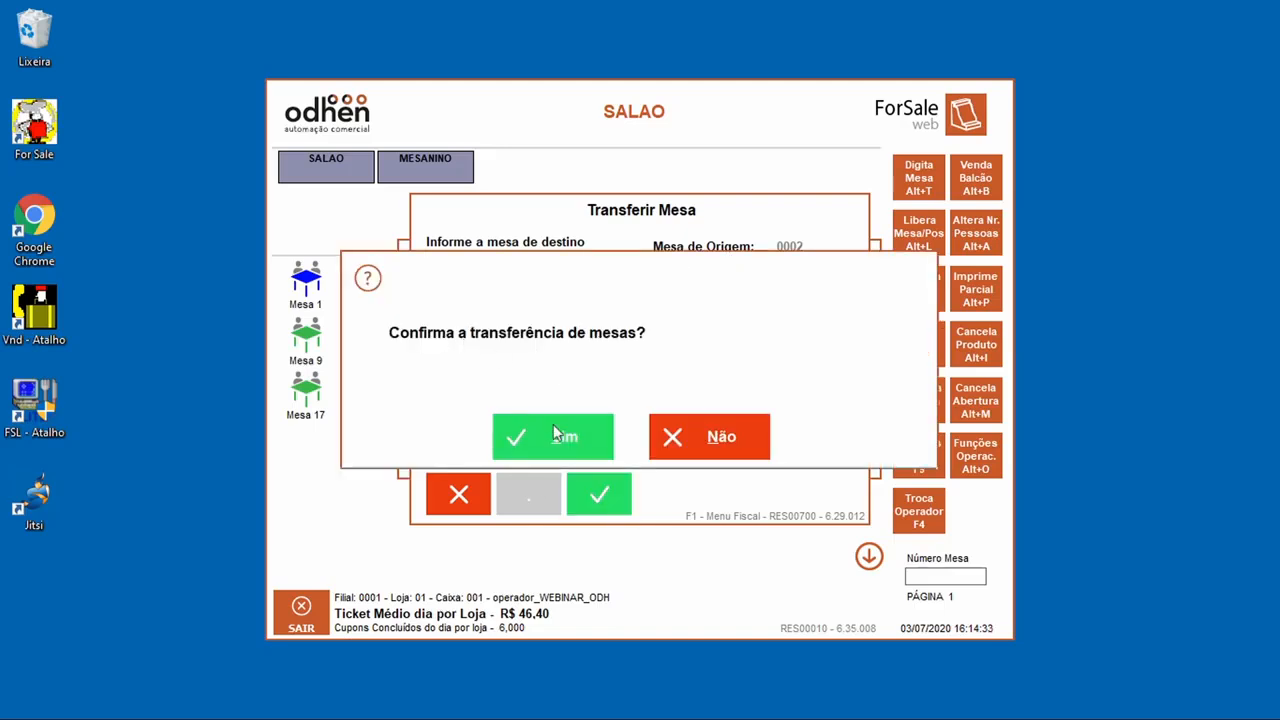
left_click(553, 443)
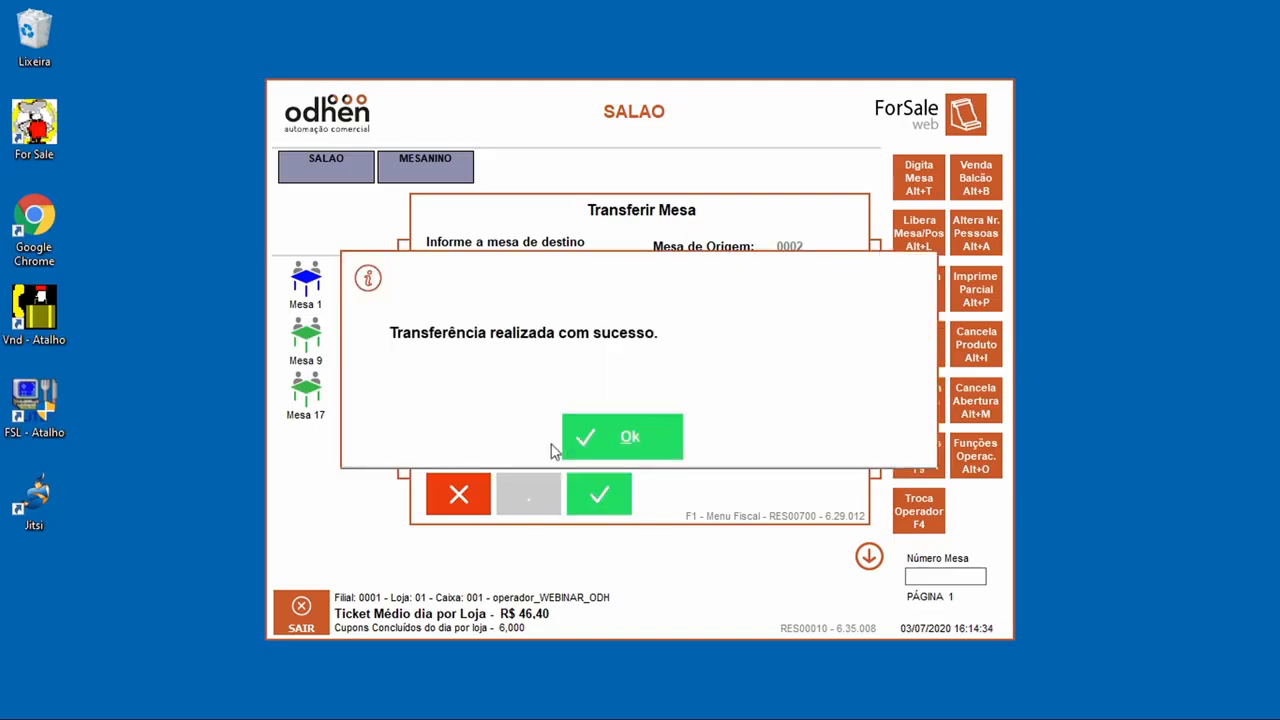
left_click(610, 445)
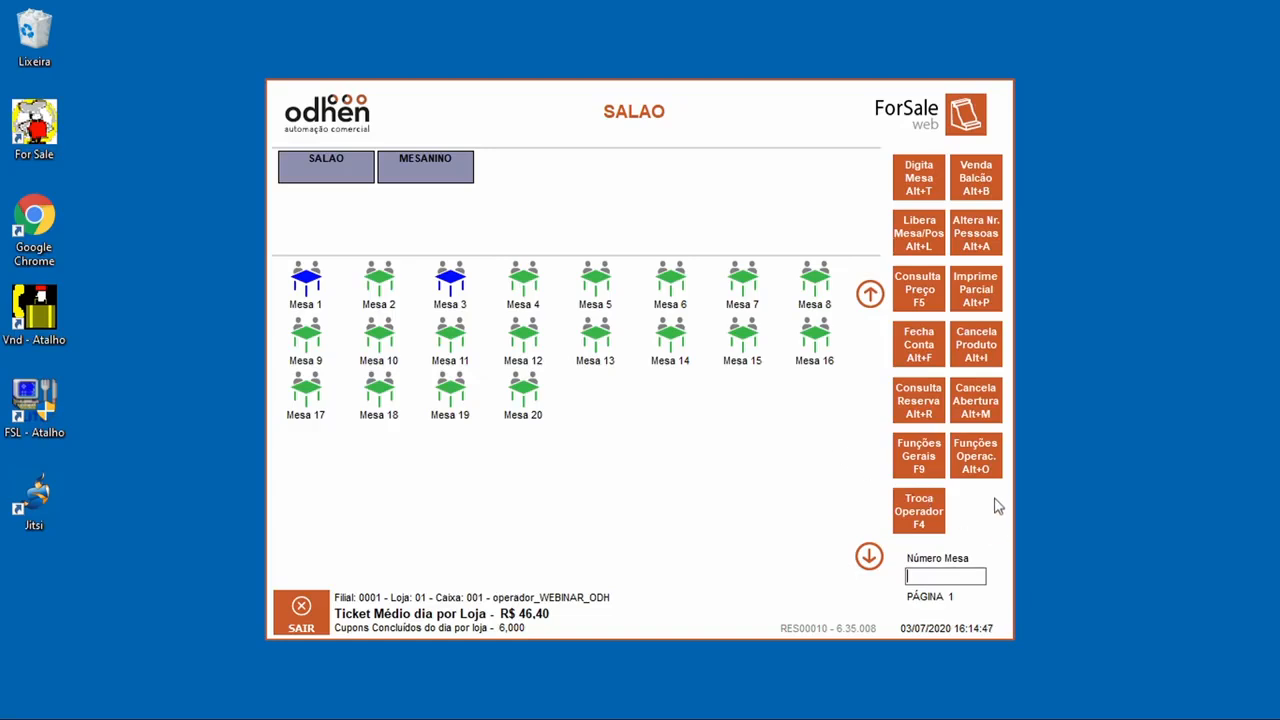
Step: Look up reservation number 1, which isn't found, and close the reservation dialog
left_click(977, 457)
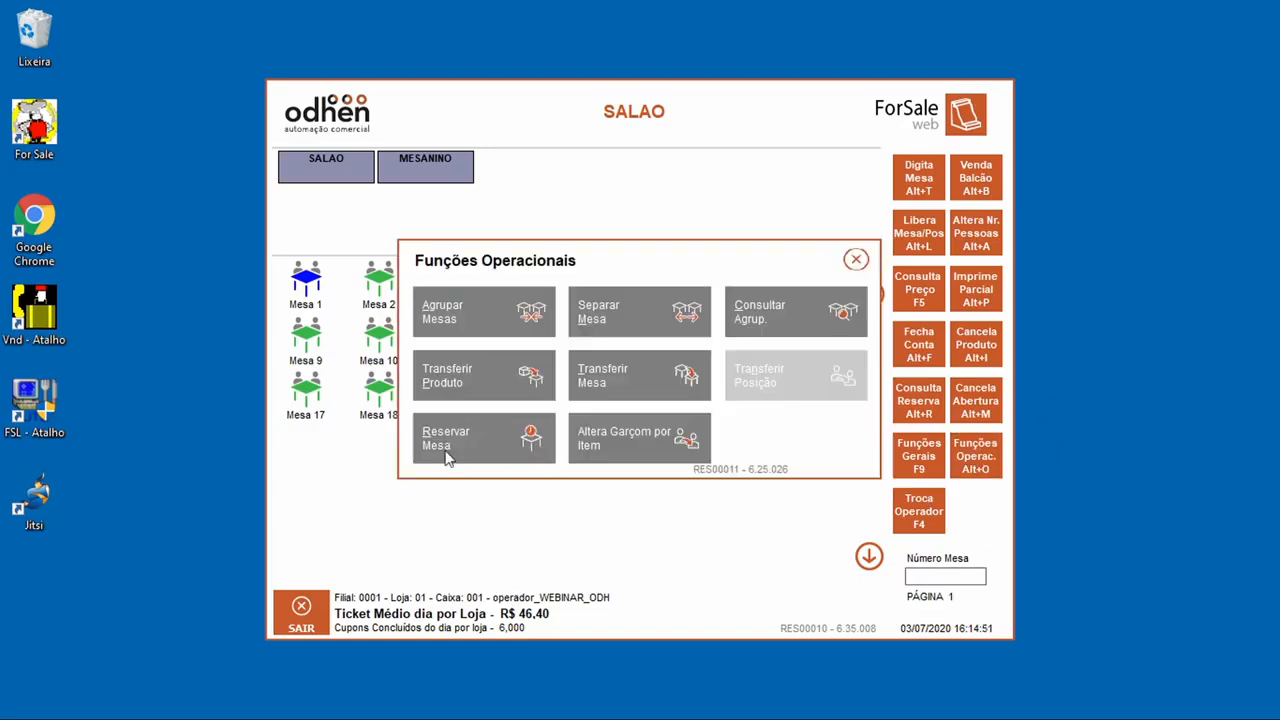
left_click(490, 460)
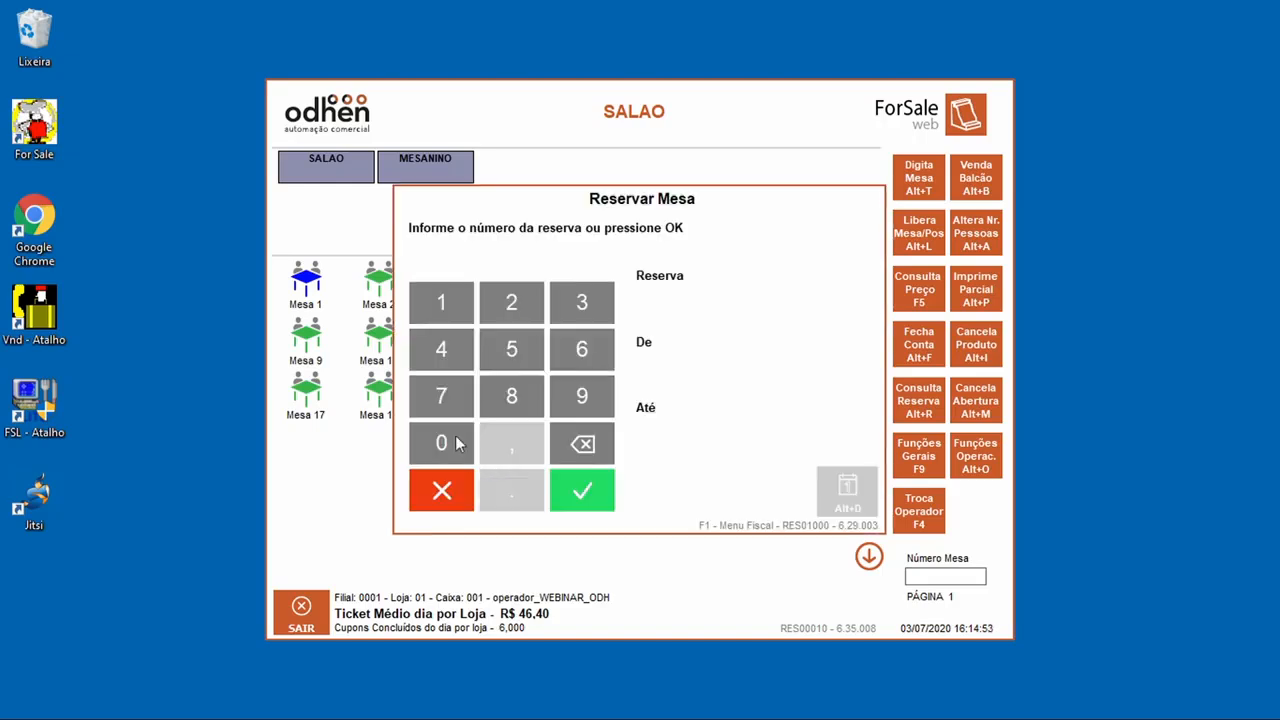
left_click(470, 308)
left_click(578, 495)
left_click(620, 458)
left_click(441, 491)
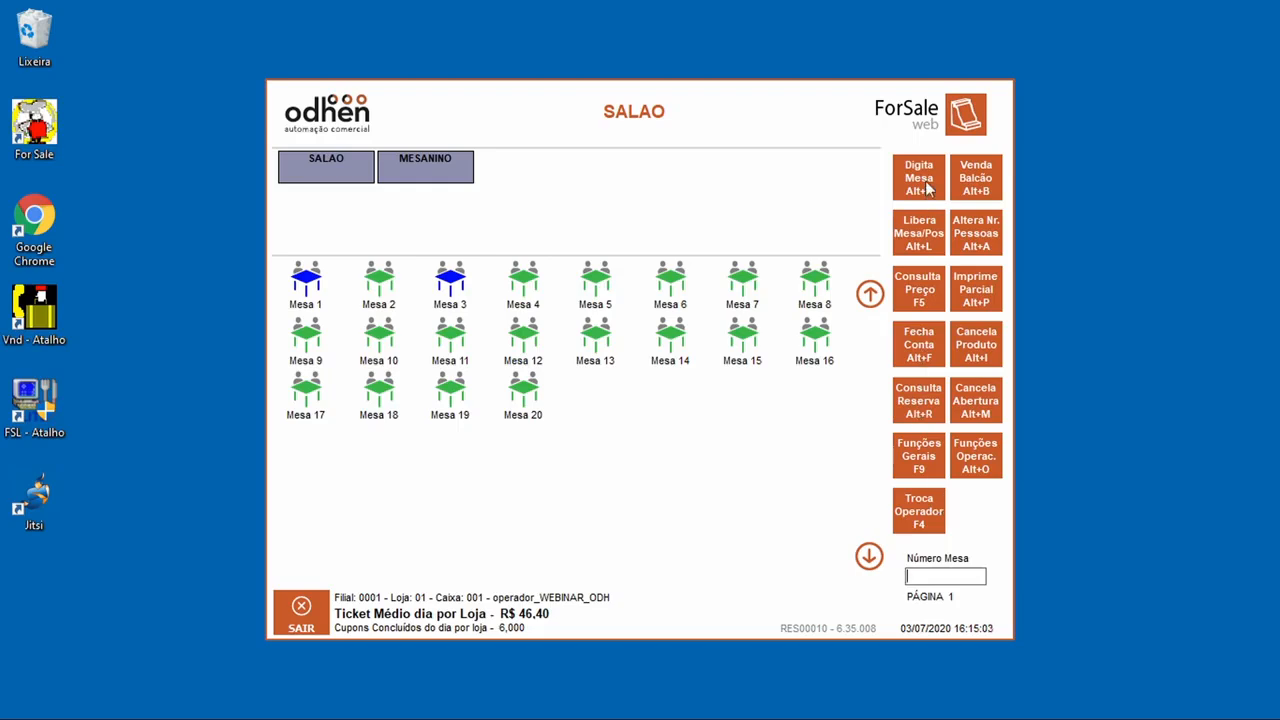
Step: Change Mesa 1's headcount to 2 people
left_click(973, 245)
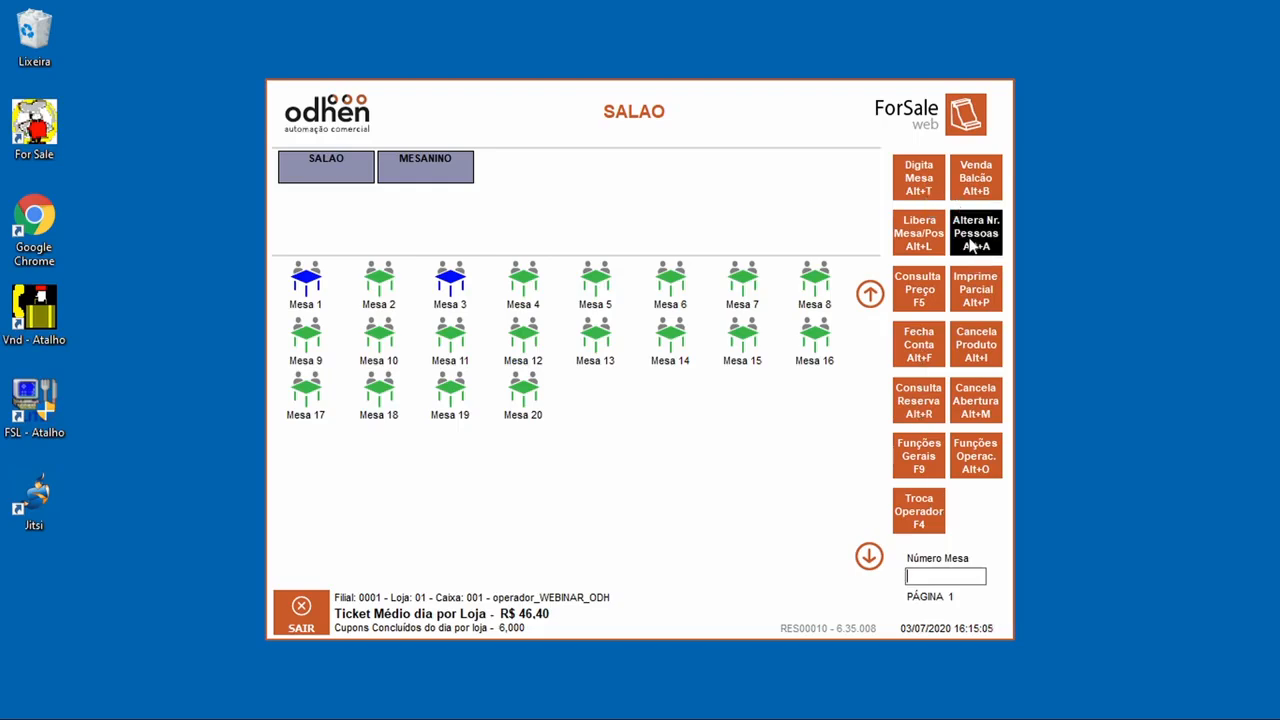
left_click(590, 310)
left_click(698, 495)
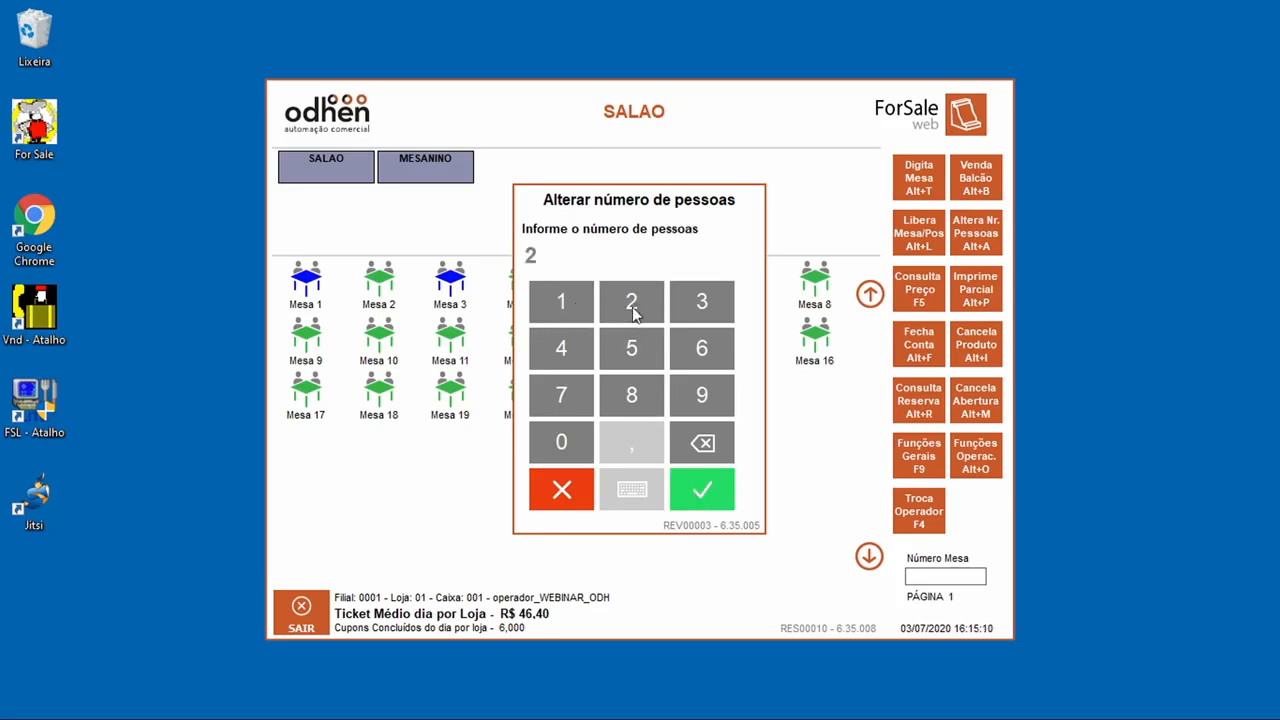
left_click(722, 506)
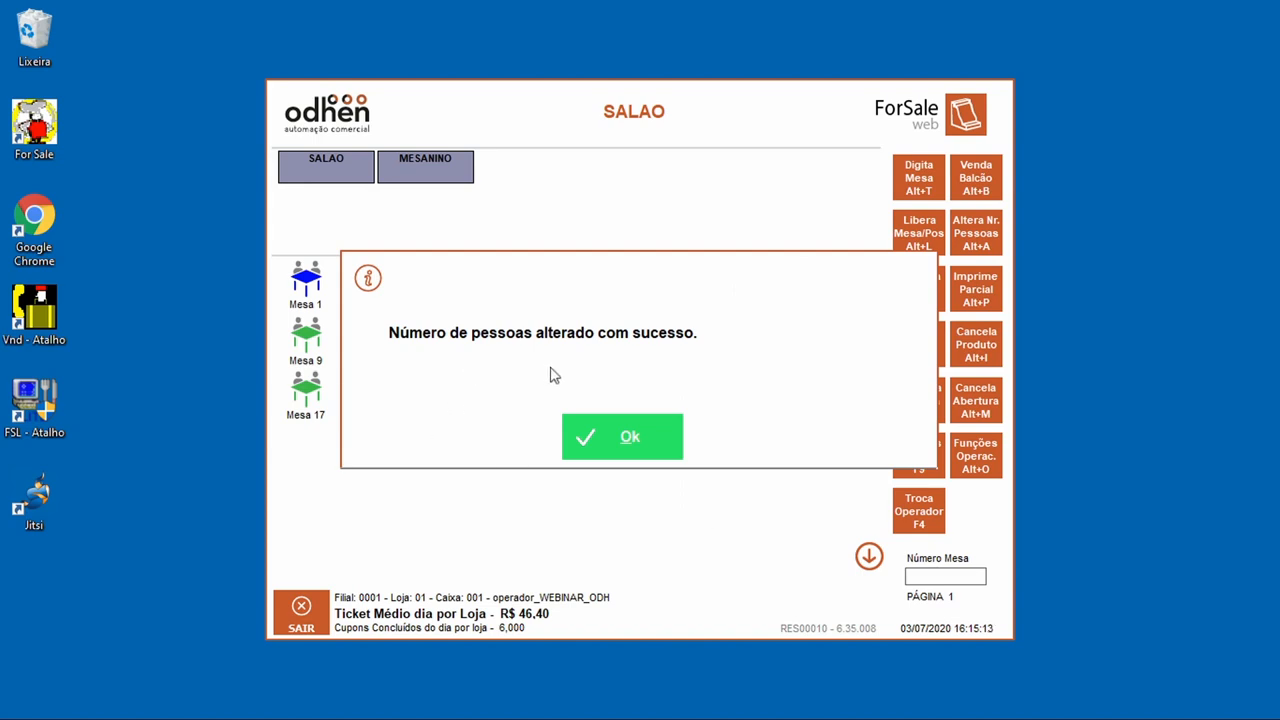
left_click(585, 440)
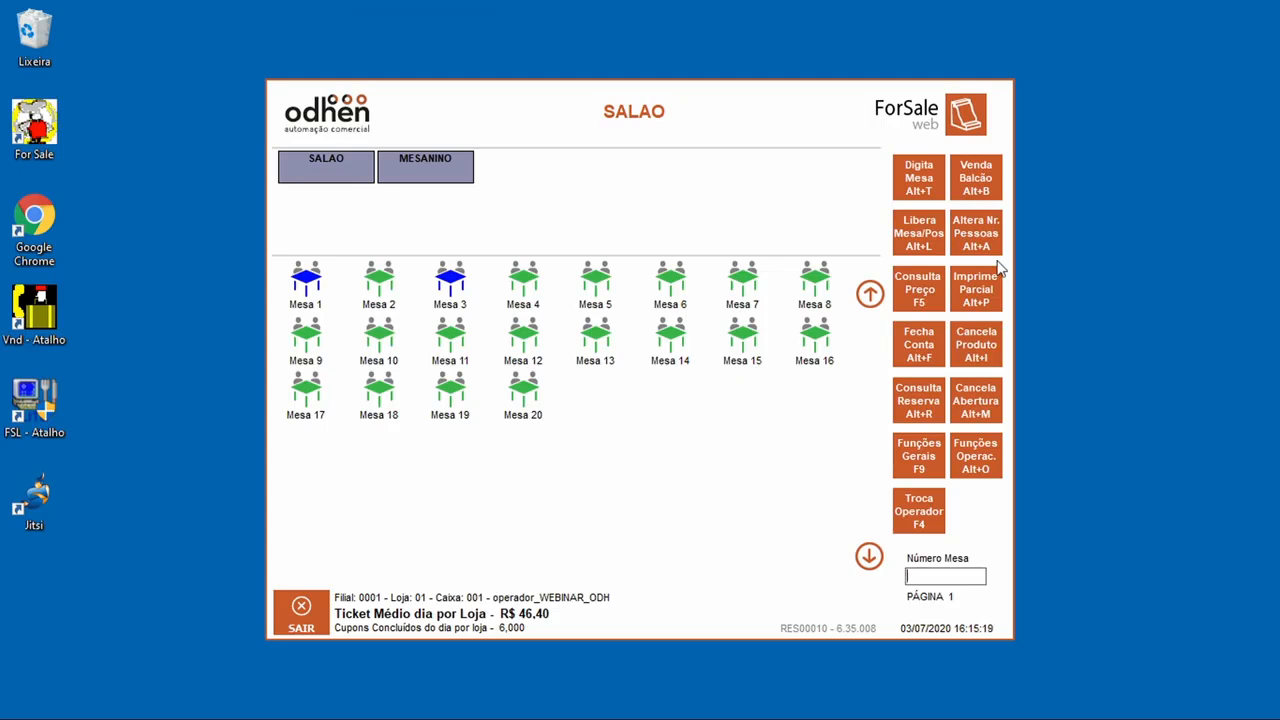
Step: Check BACON E MILHO GRANDE's price (R$ 28,00) in Consulta Preço, then select Mesa 3
left_click(921, 291)
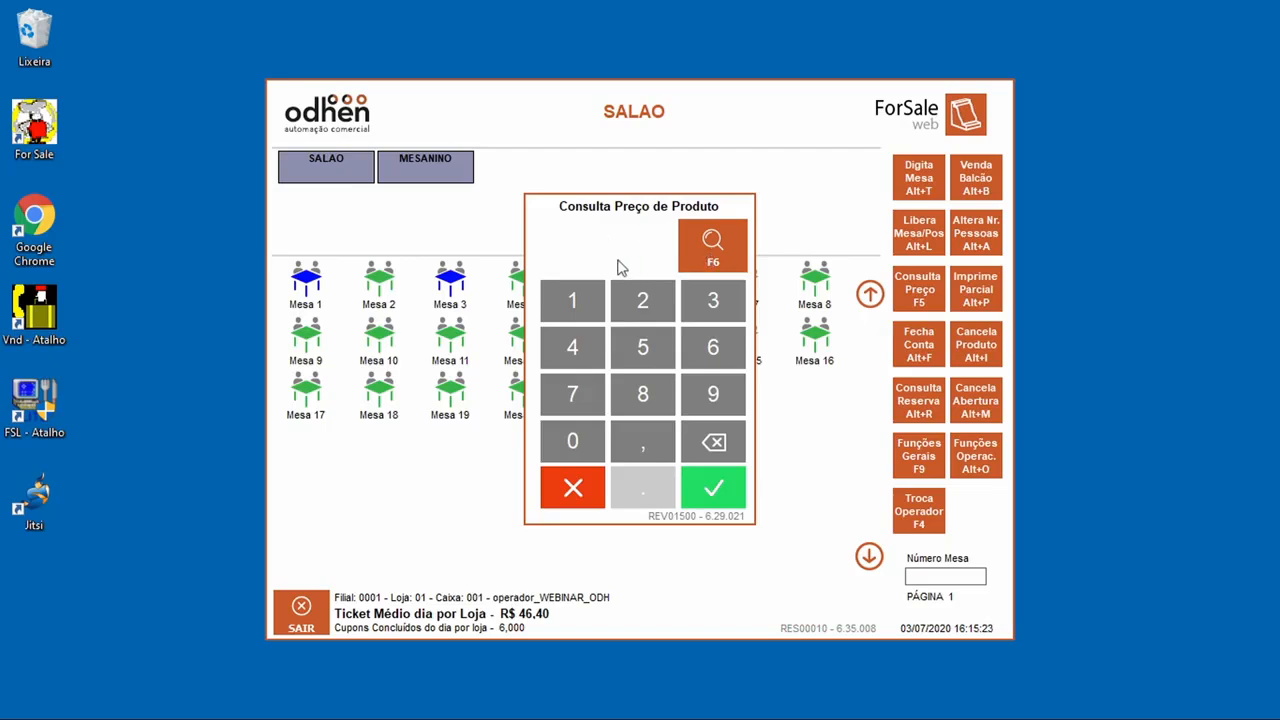
left_click(726, 258)
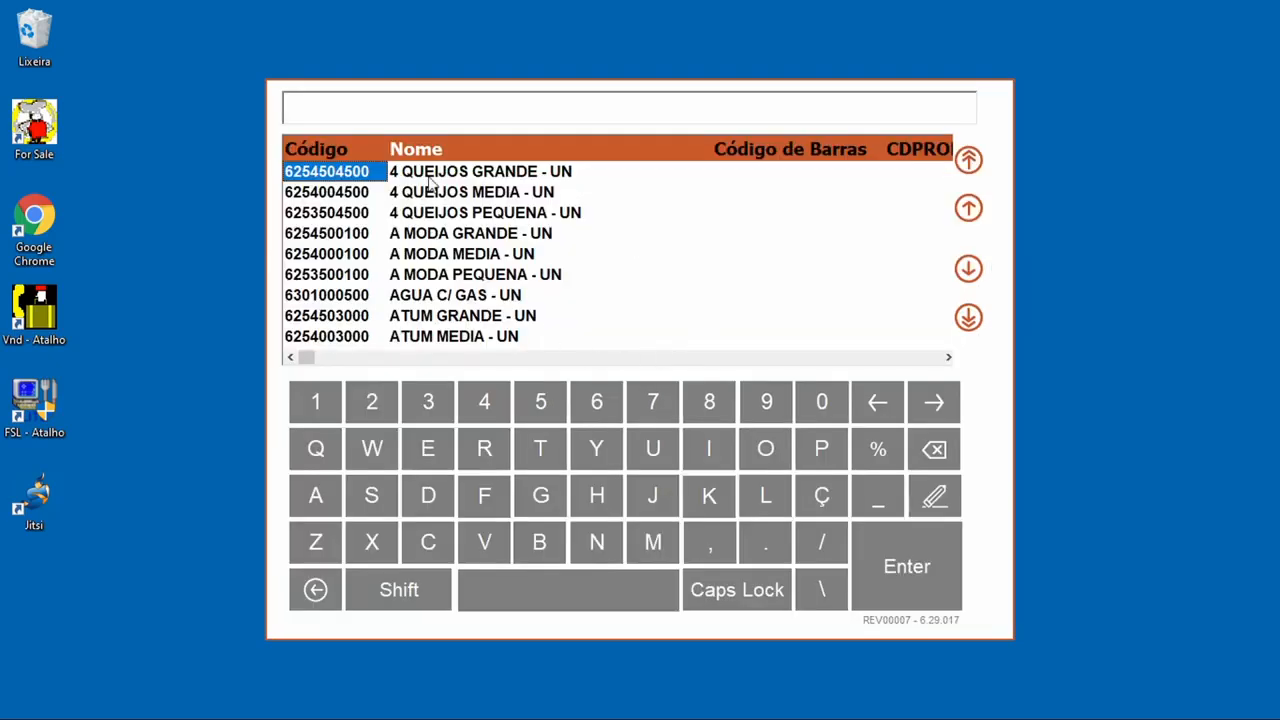
key("Down")
key("Down")
key("Down")
key("Down")
key("Down")
key("Down")
key("Down")
key("Down")
key("Down")
key("Down")
key("Down")
key("Down")
key("Down")
key("Down")
key("Escape")
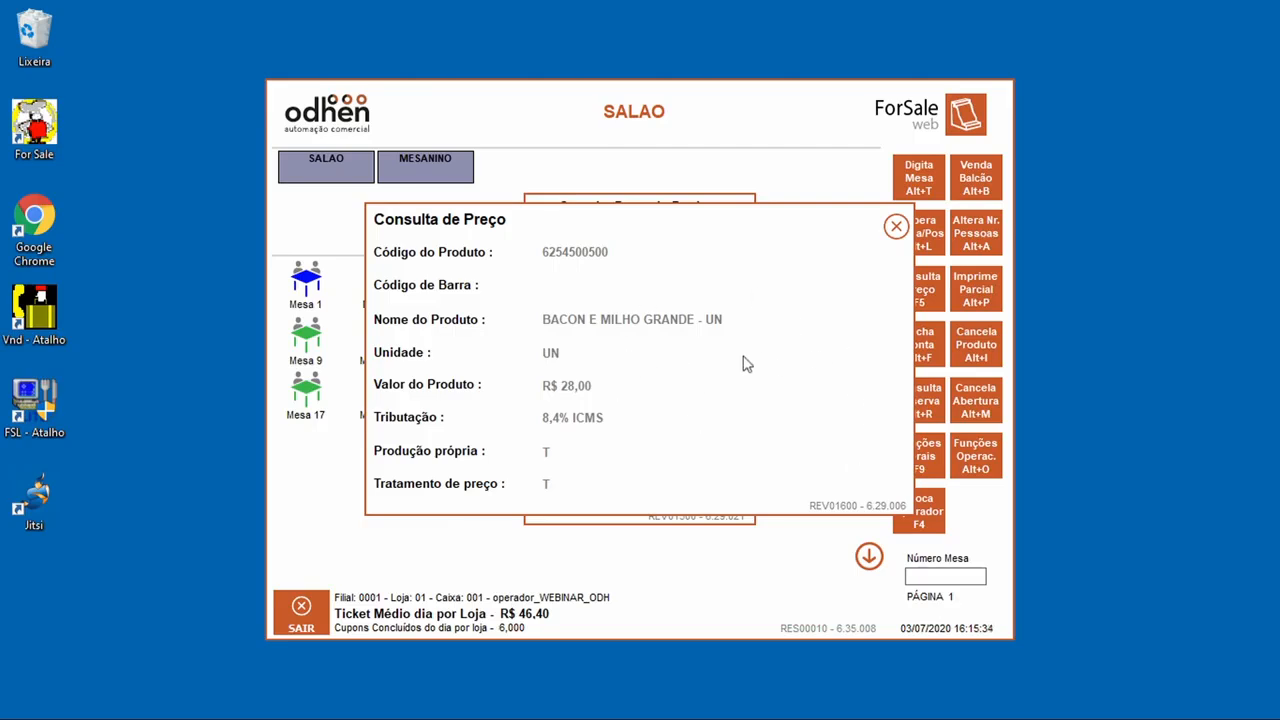
left_click(896, 227)
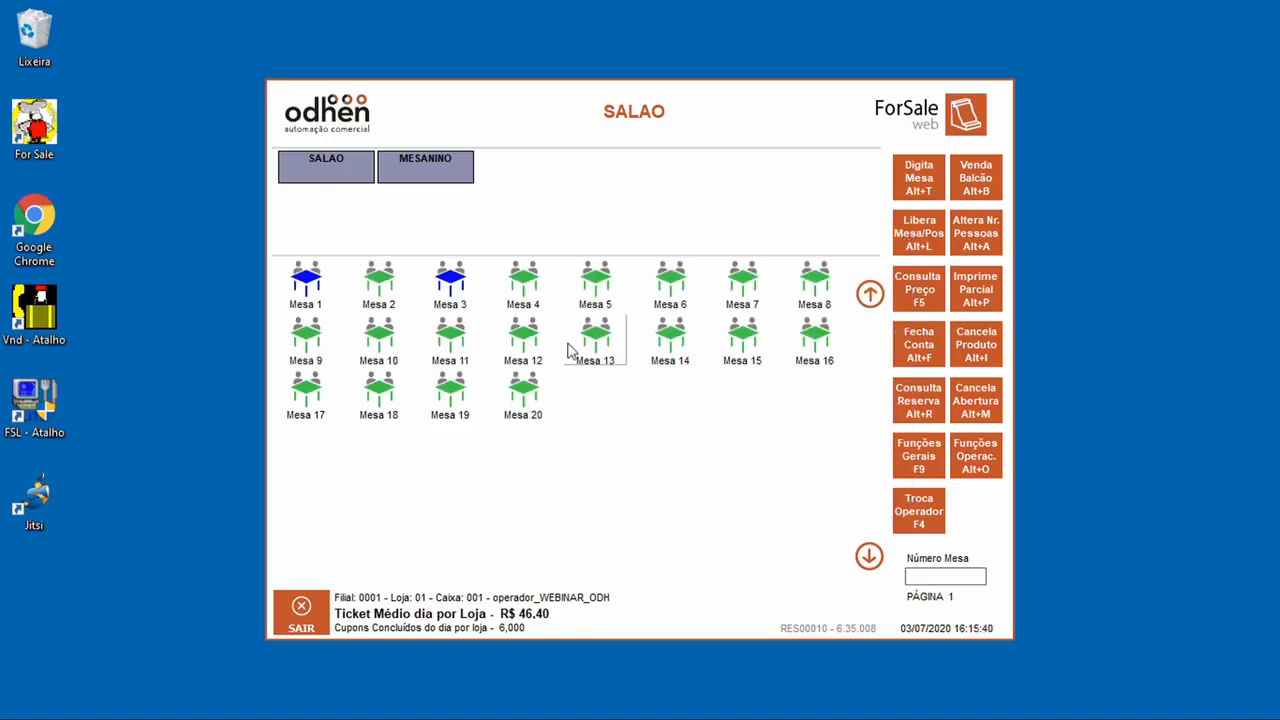
left_click(465, 290)
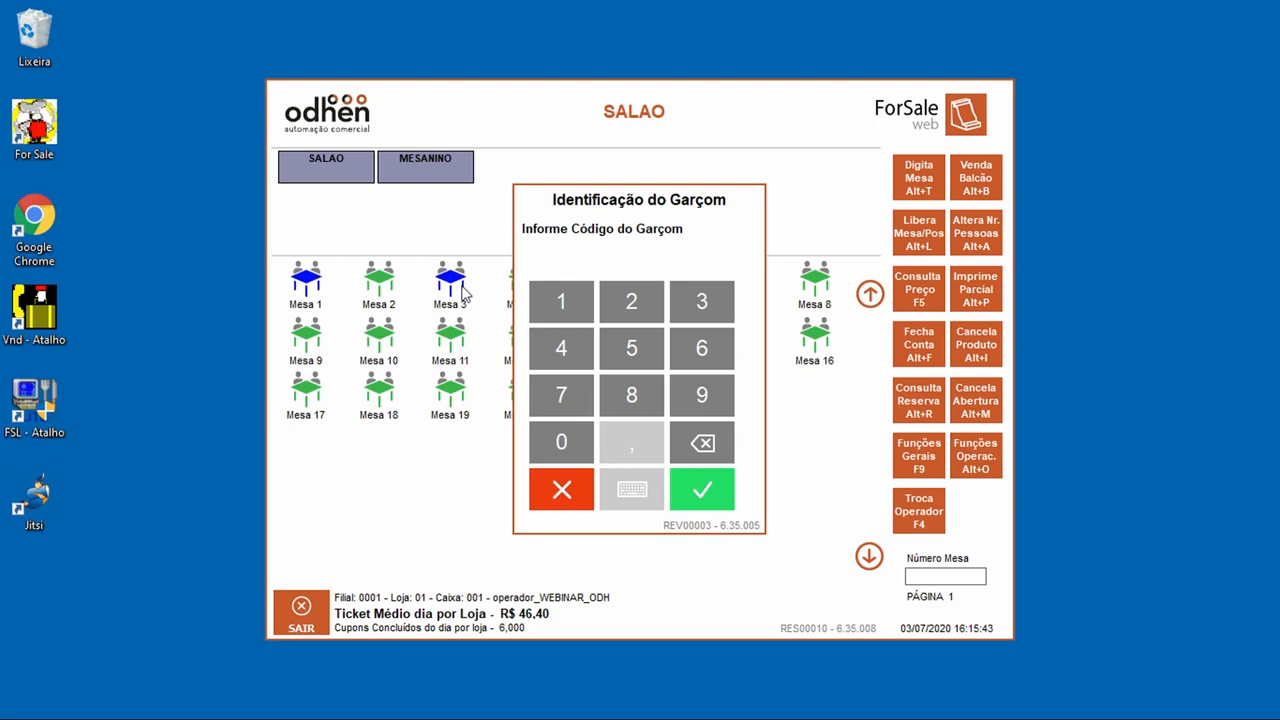
Step: Close Mesa 3's bill choosing Não informar for the CPF/CNPJ
left_click(561, 489)
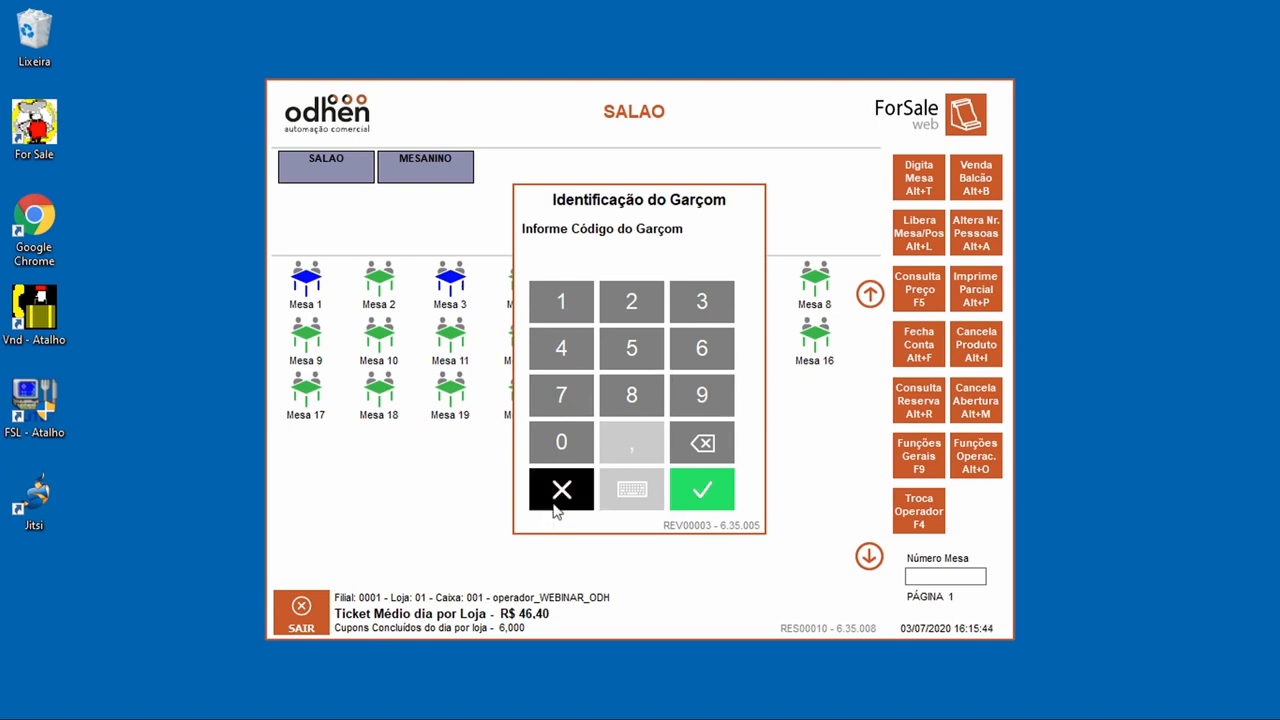
left_click(917, 365)
left_click(680, 310)
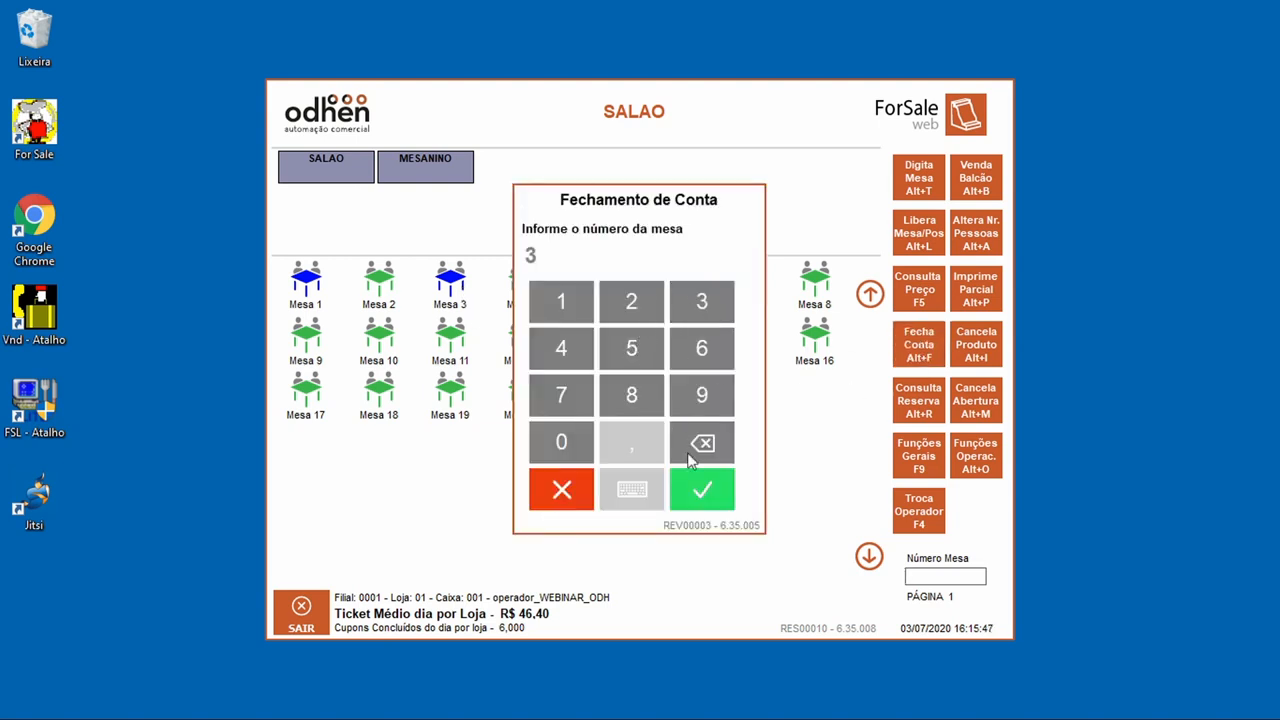
left_click(691, 489)
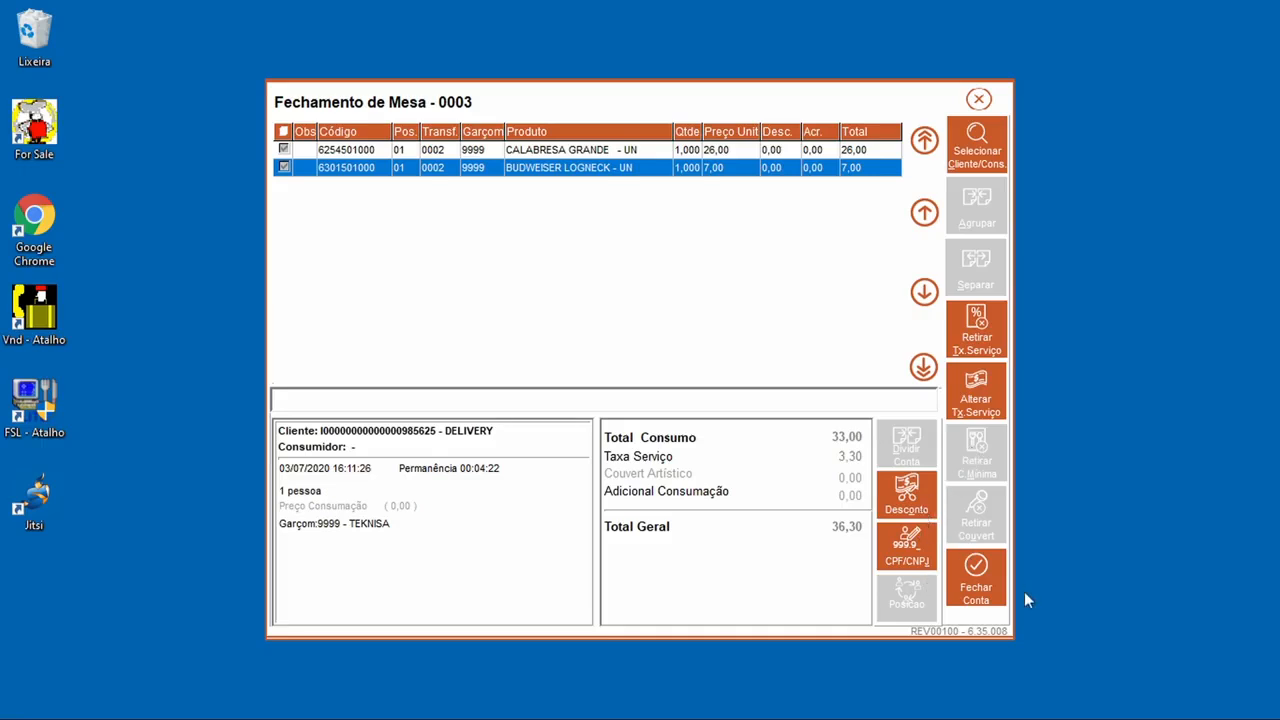
left_click(962, 598)
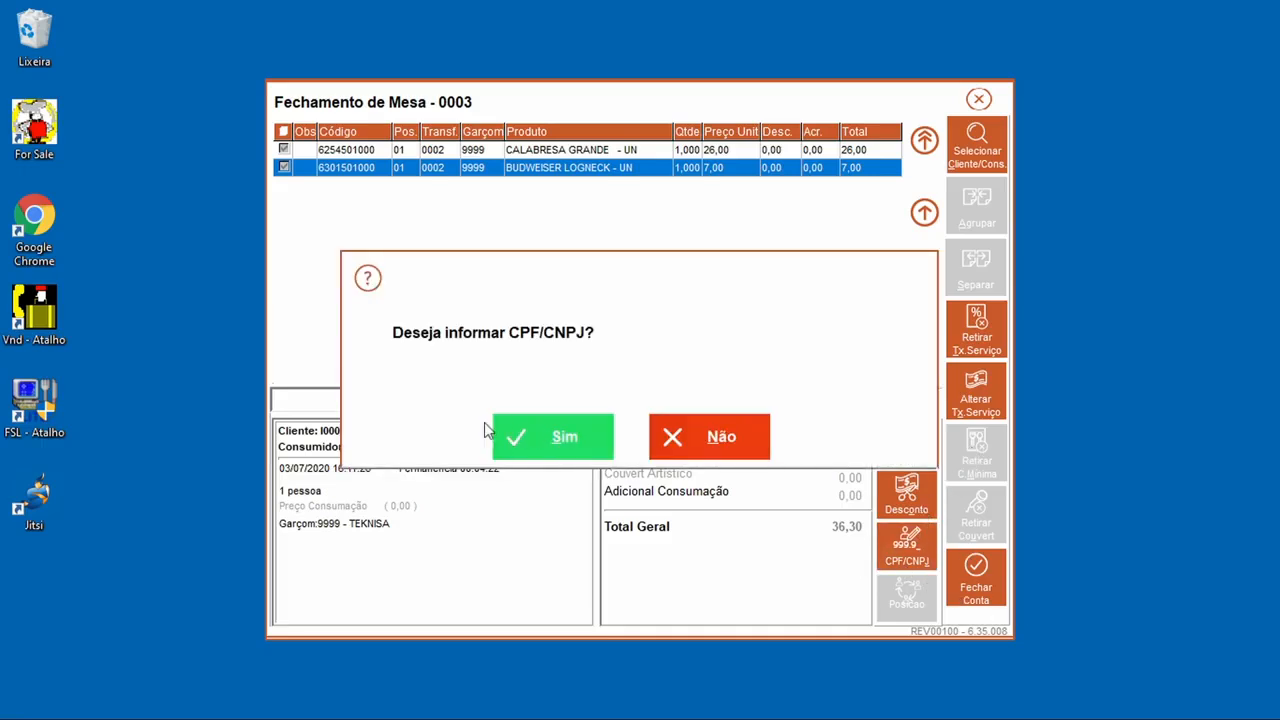
left_click(581, 429)
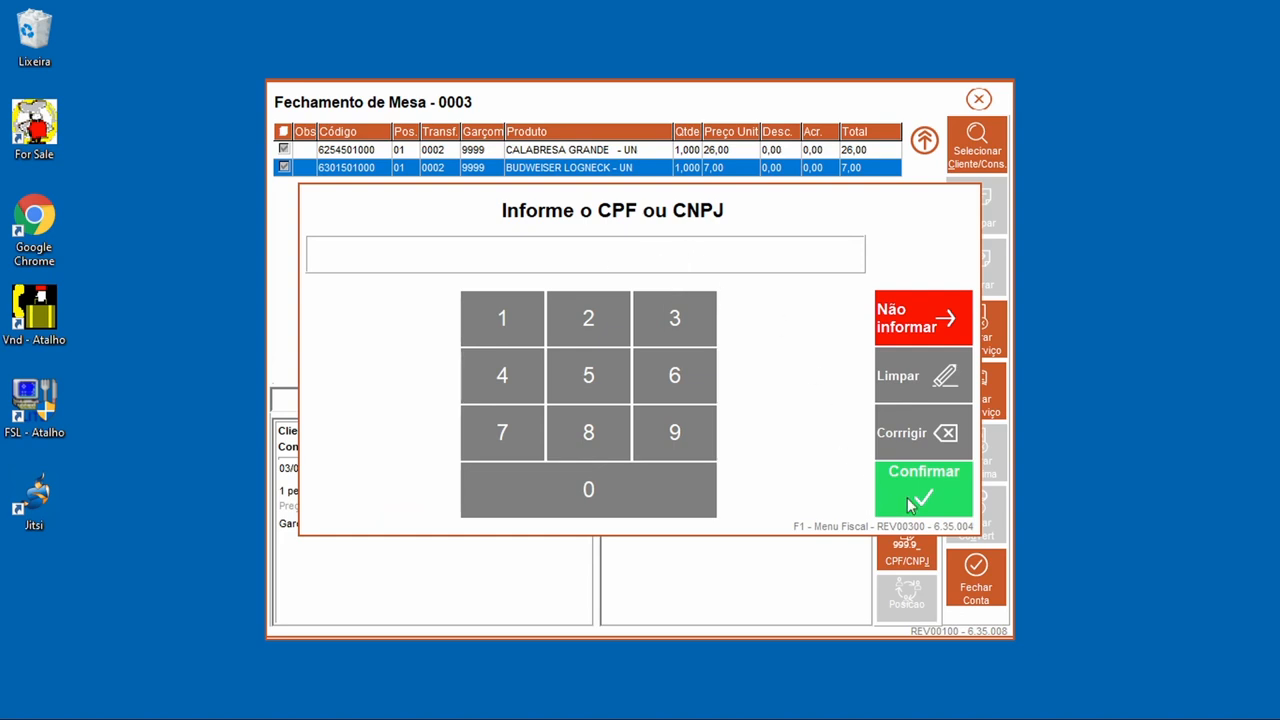
left_click(960, 325)
left_click(962, 596)
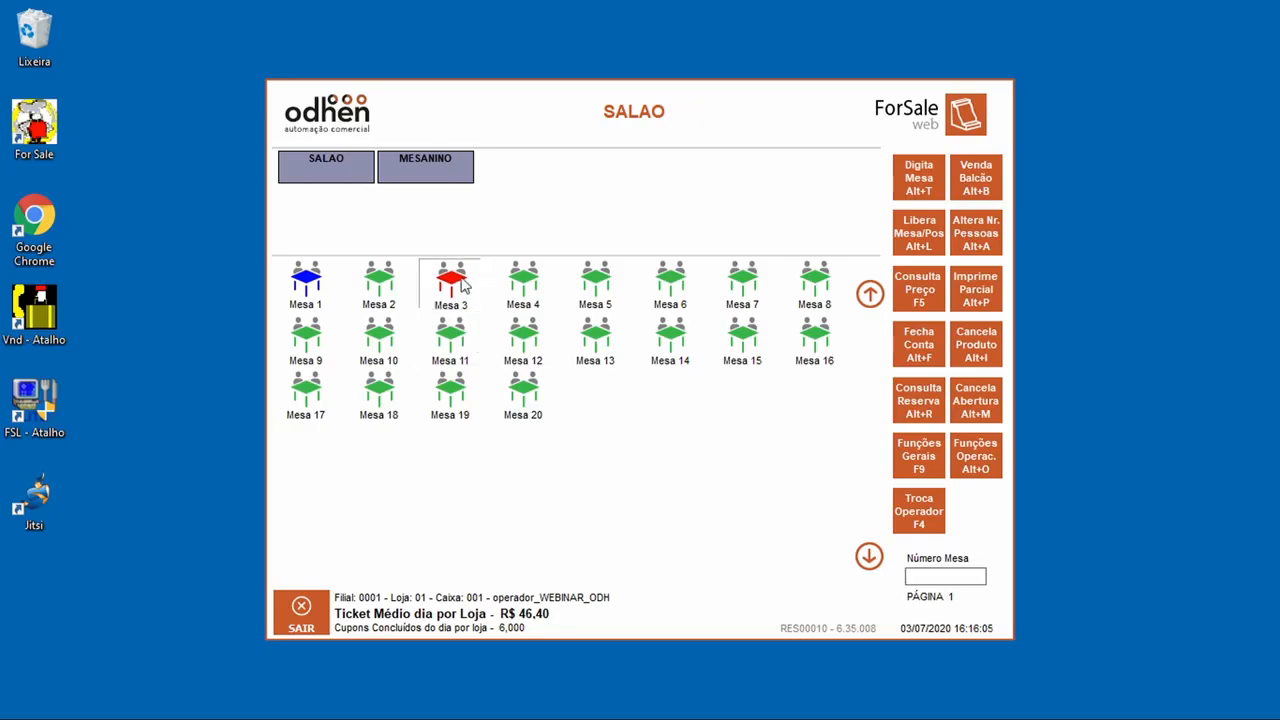
Step: Pay Mesa 3's 36,30 in full with DINHEIRO and finalize the sale
left_click(463, 283)
left_click(603, 335)
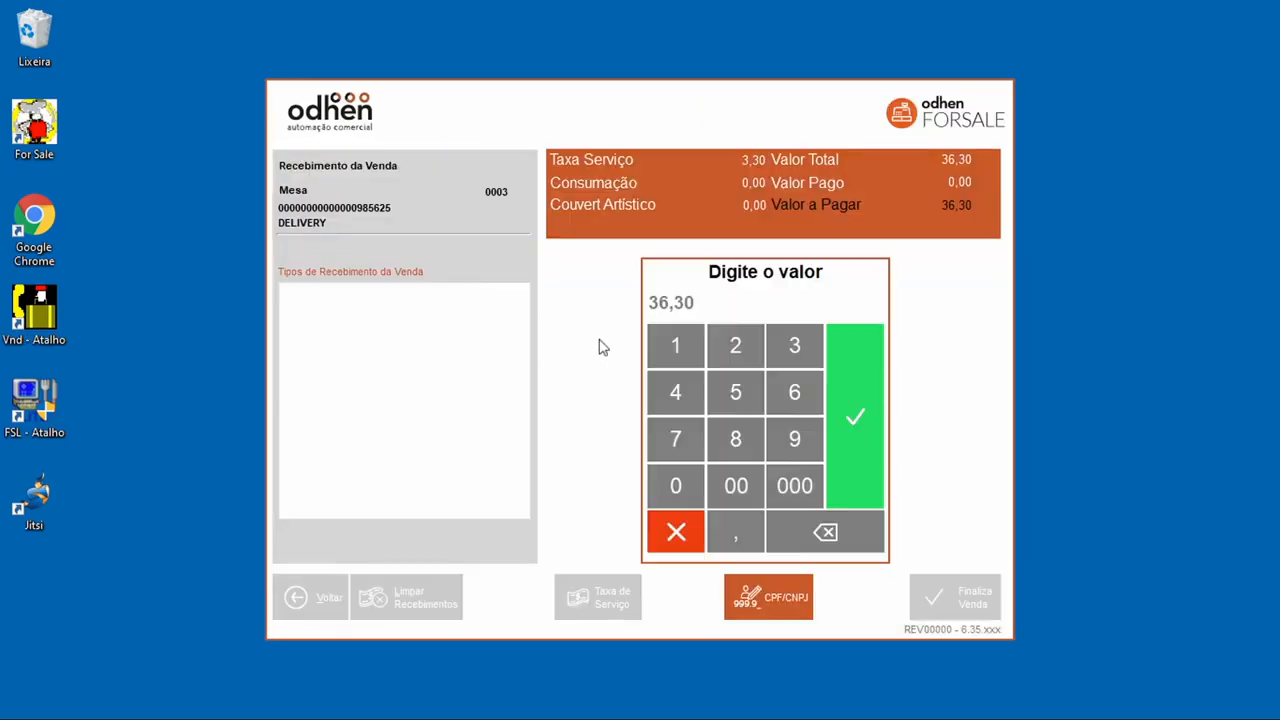
left_click(855, 406)
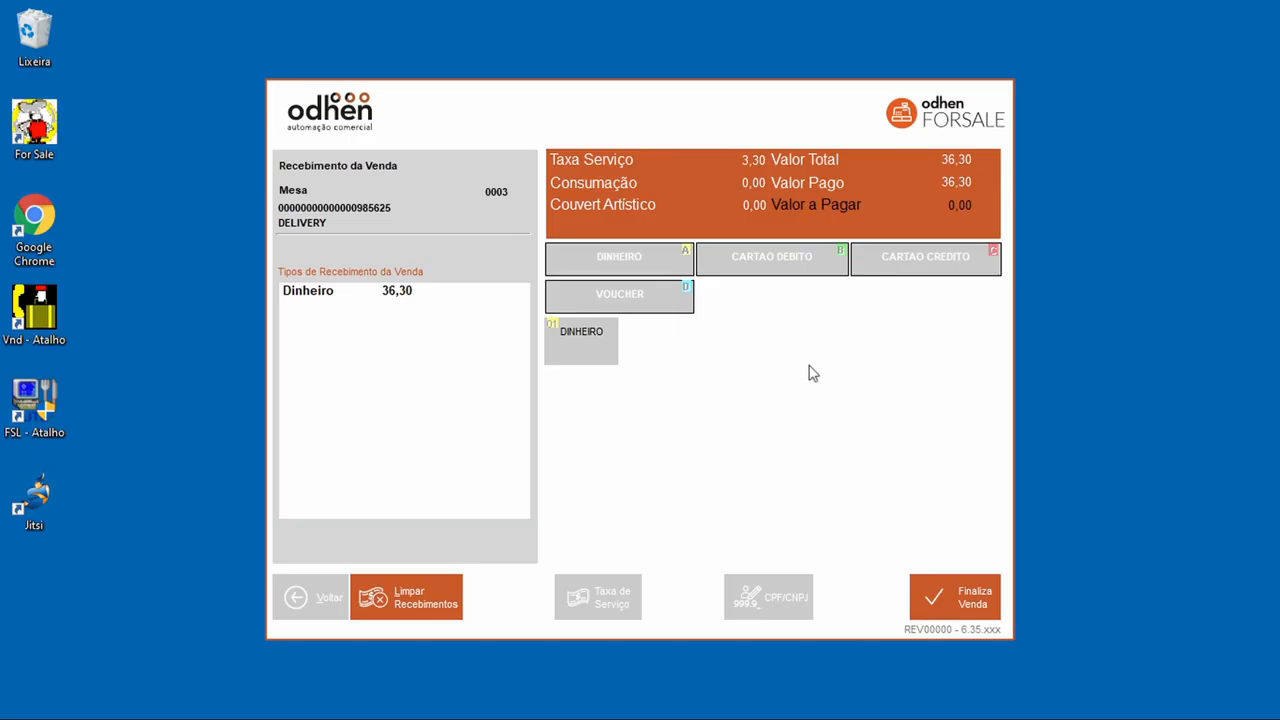
left_click(957, 594)
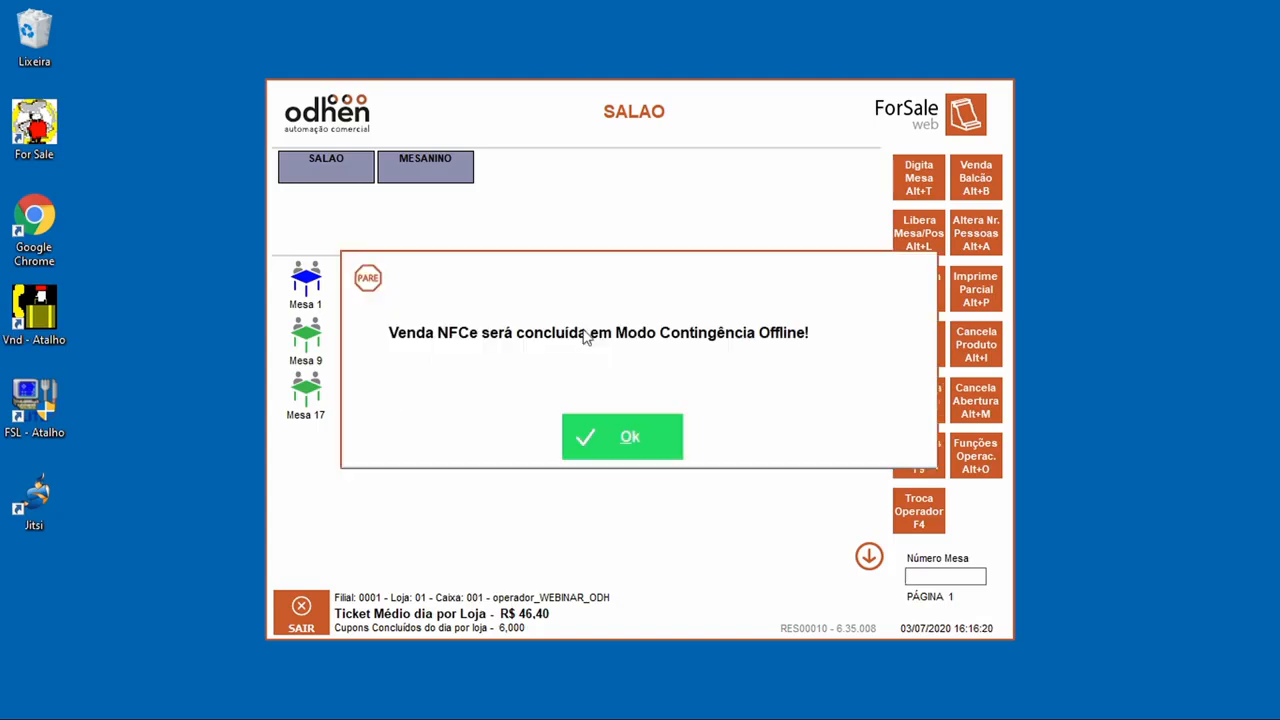
Step: Acknowledge the NFCe contingency notice and close Mesa 1's empty bill at 0,00
left_click(650, 424)
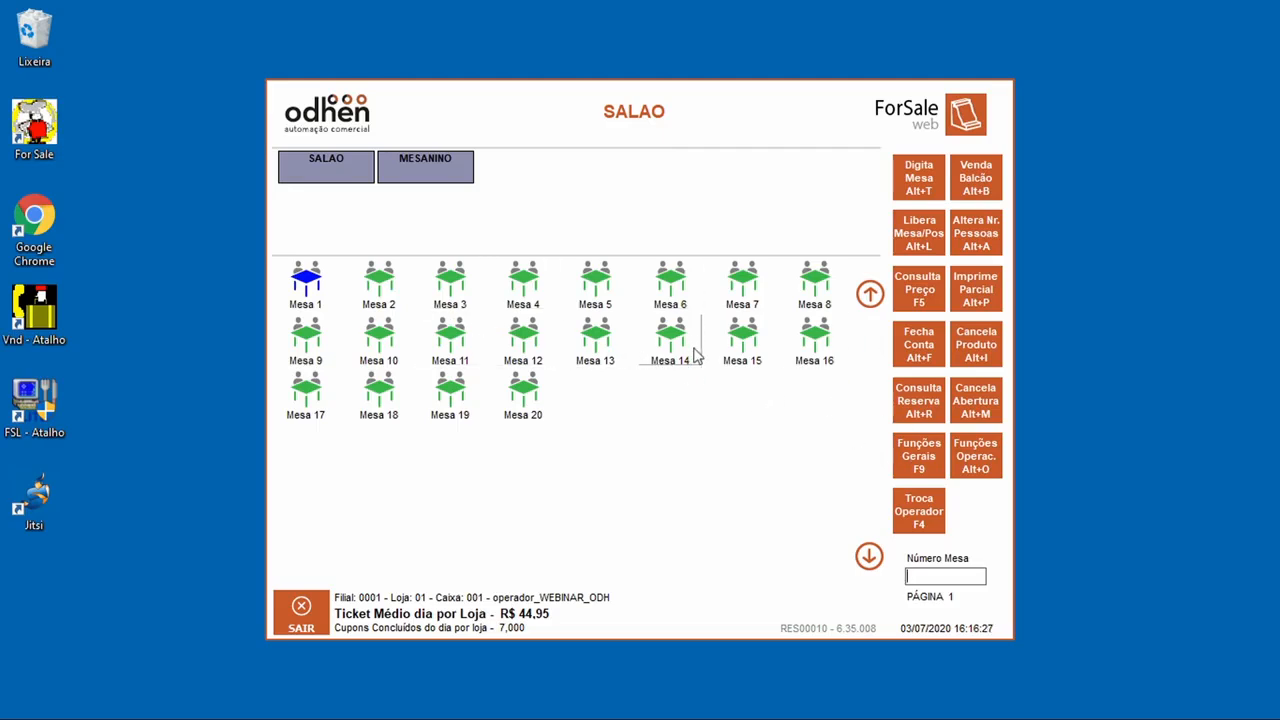
left_click(314, 290)
left_click(585, 489)
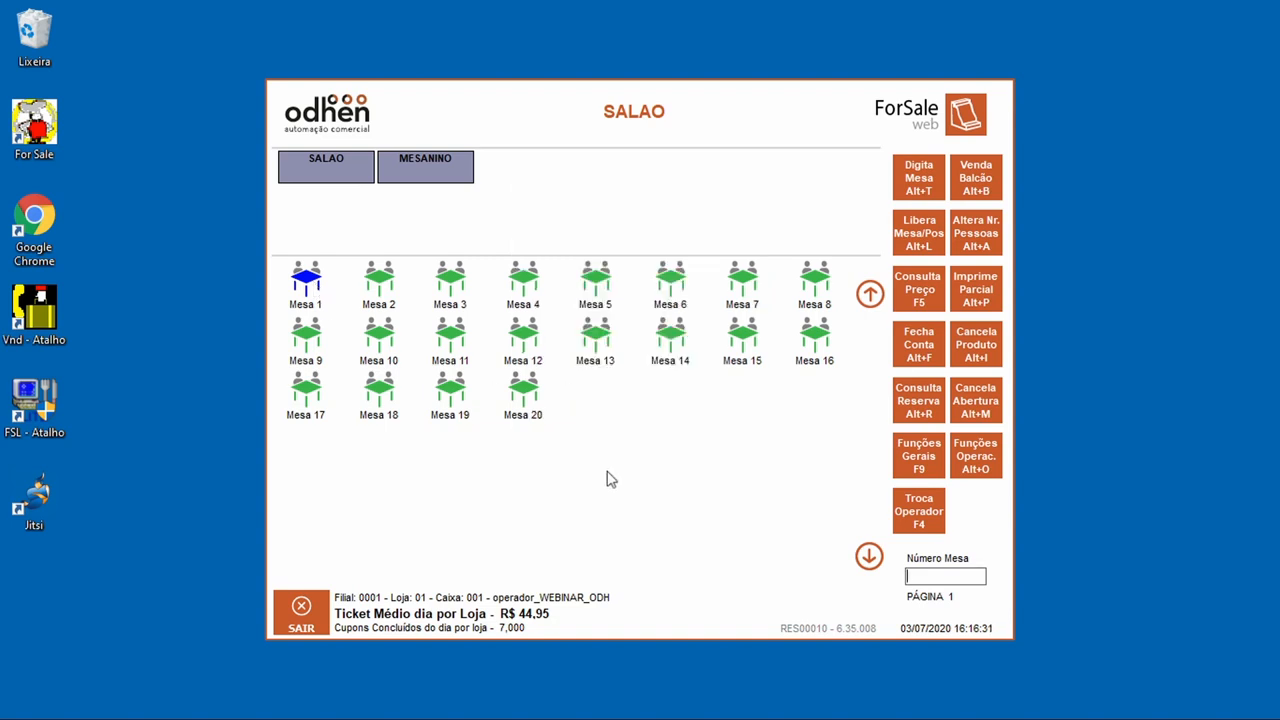
left_click(925, 352)
left_click(562, 304)
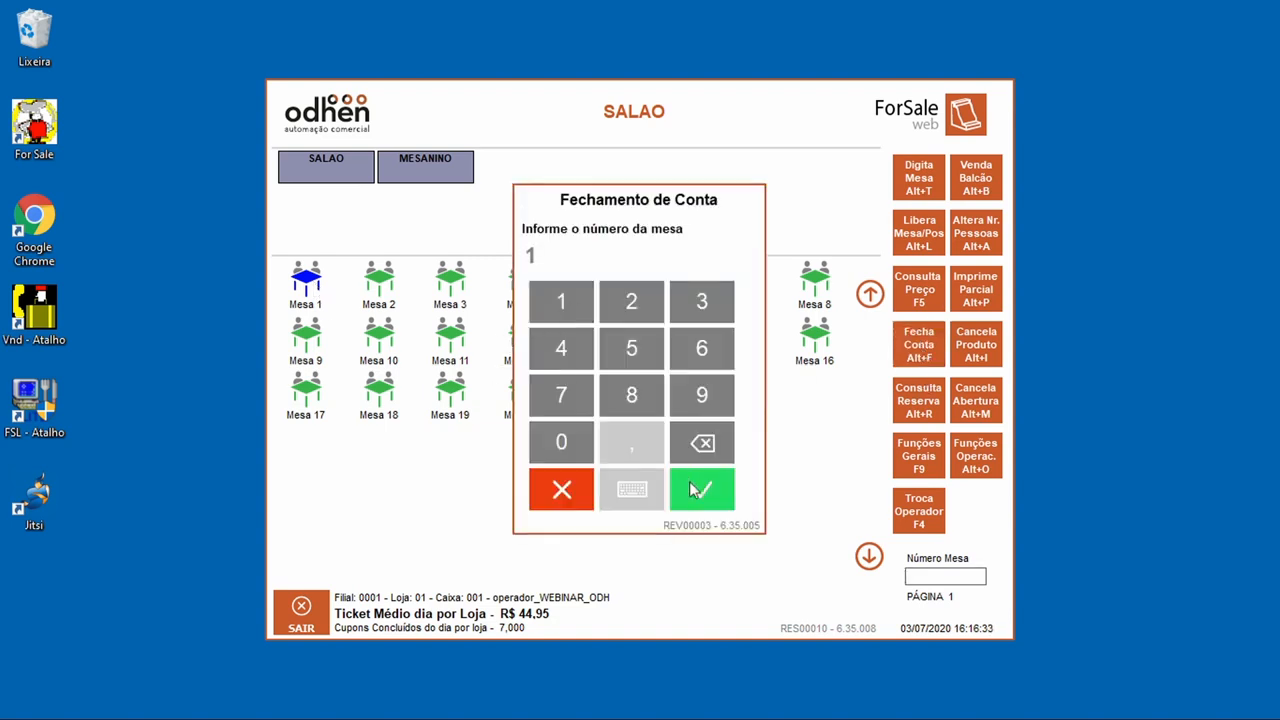
left_click(701, 489)
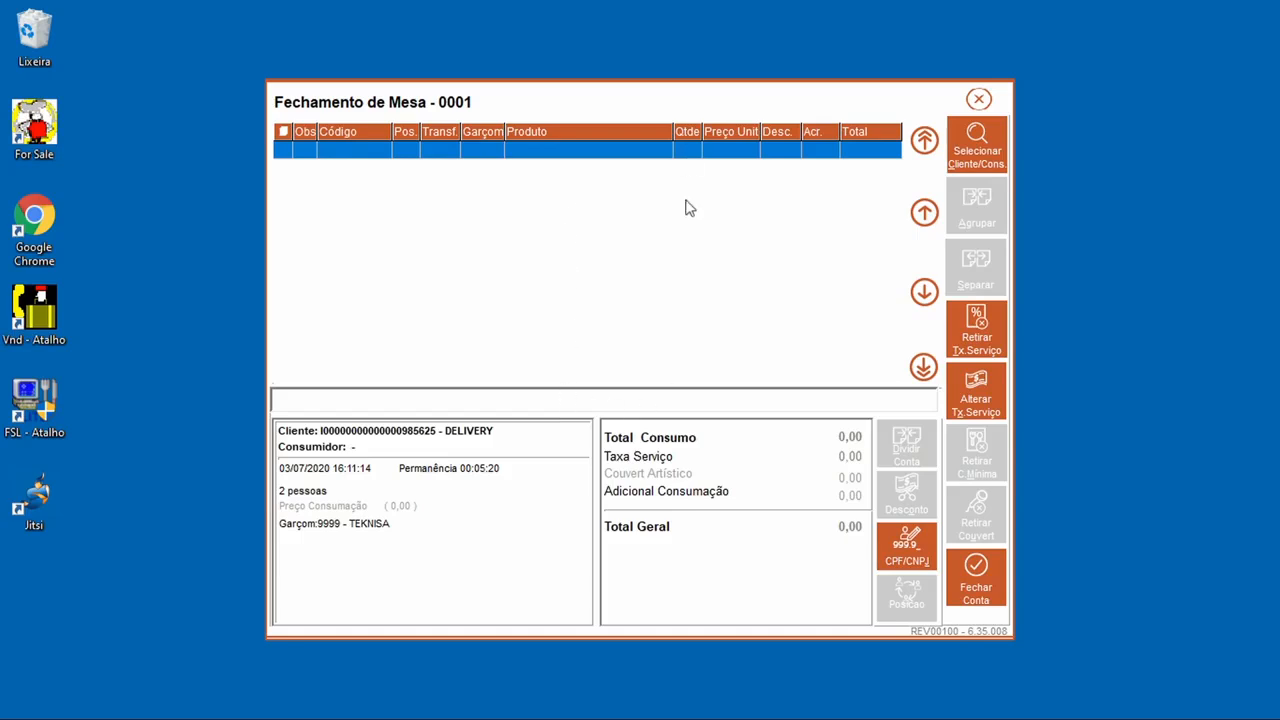
left_click(976, 580)
left_click(576, 434)
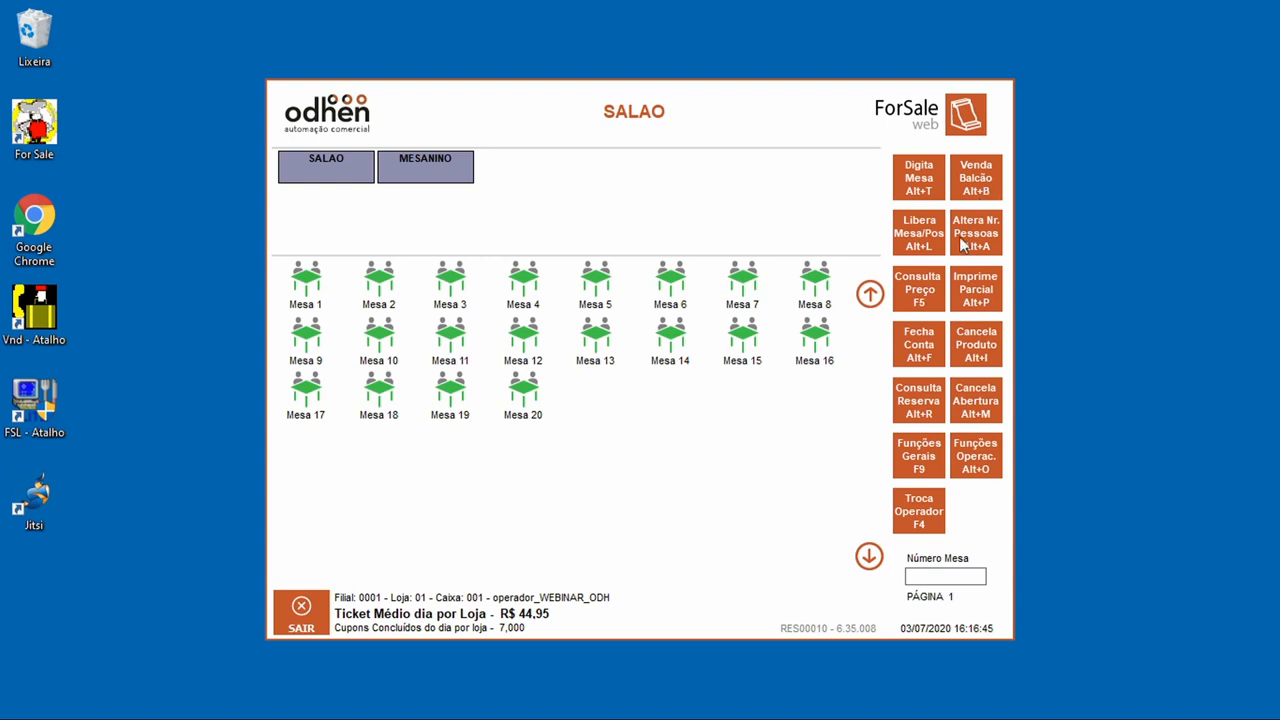
Step: Switch to Venda Balcão, passing through Venda Comanda, and open Funções Gerais (F9)
left_click(917, 470)
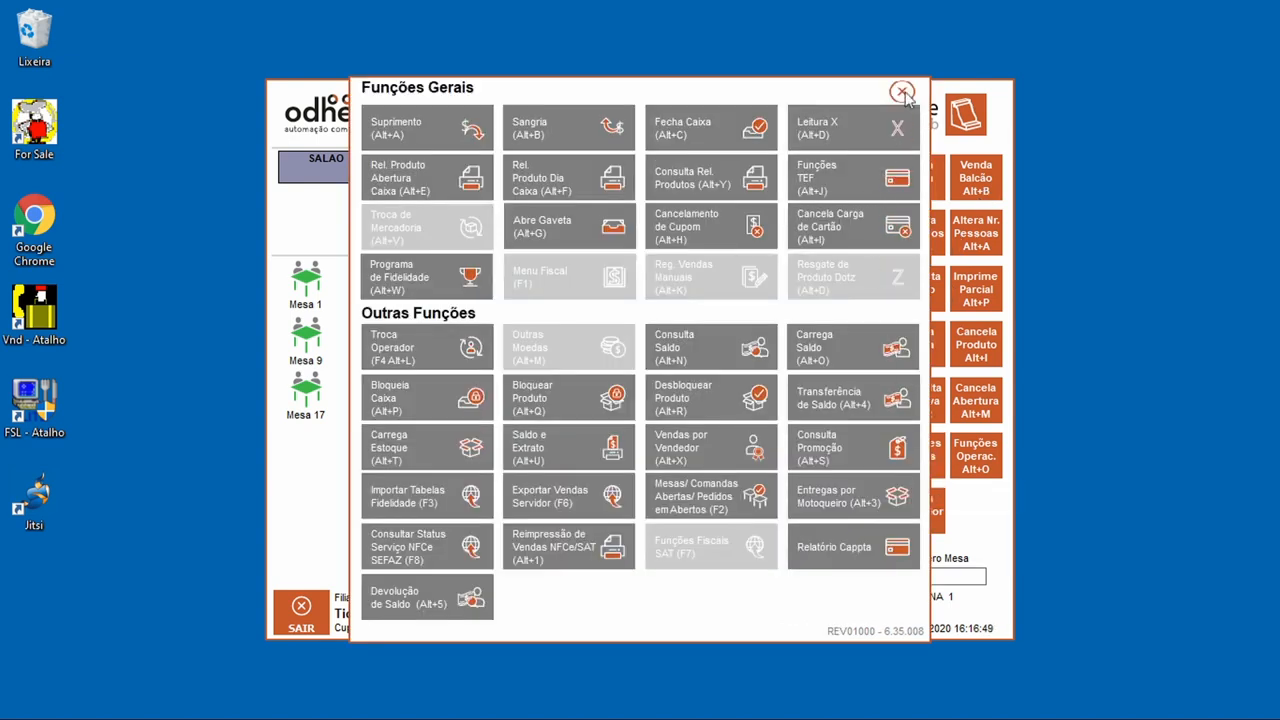
left_click(901, 91)
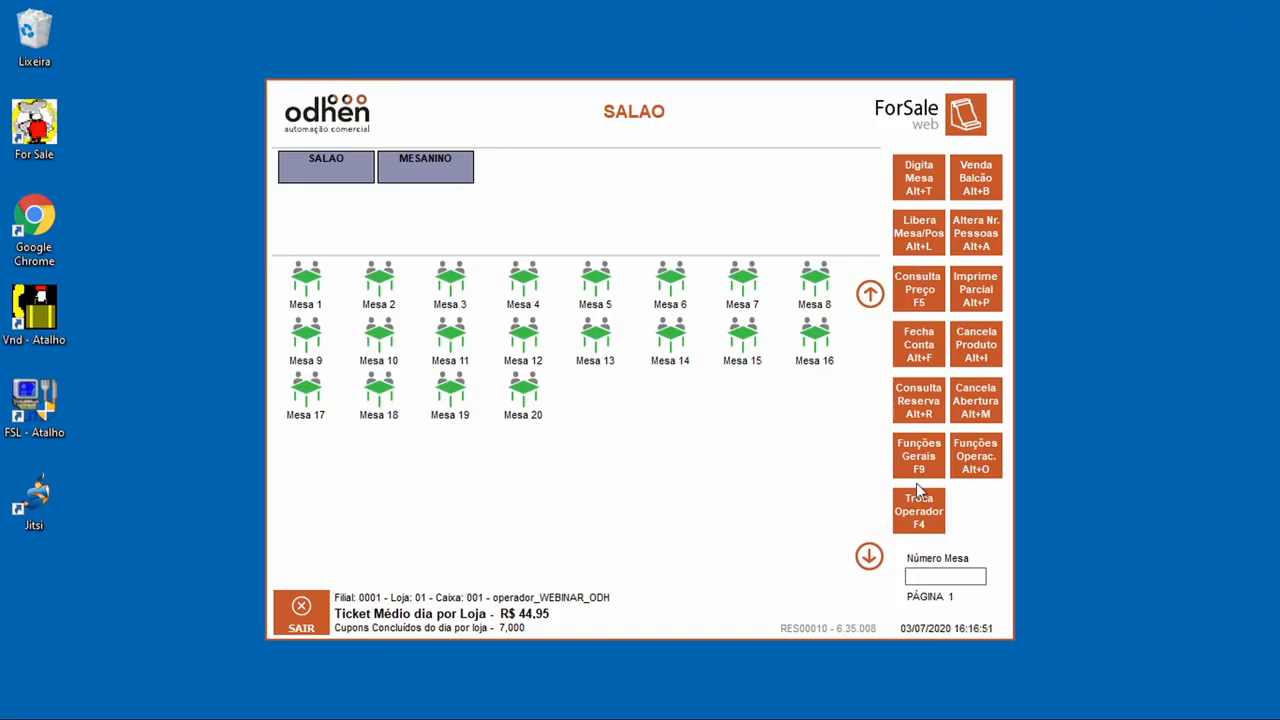
left_click(978, 180)
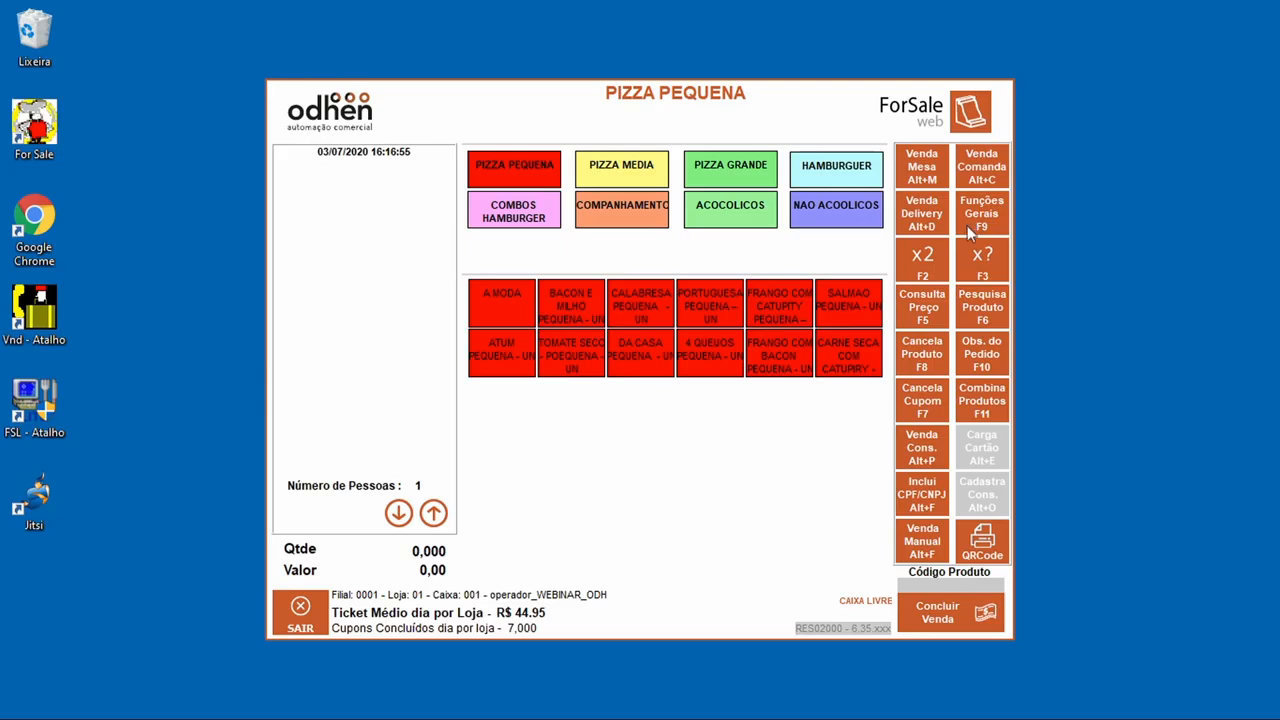
left_click(958, 165)
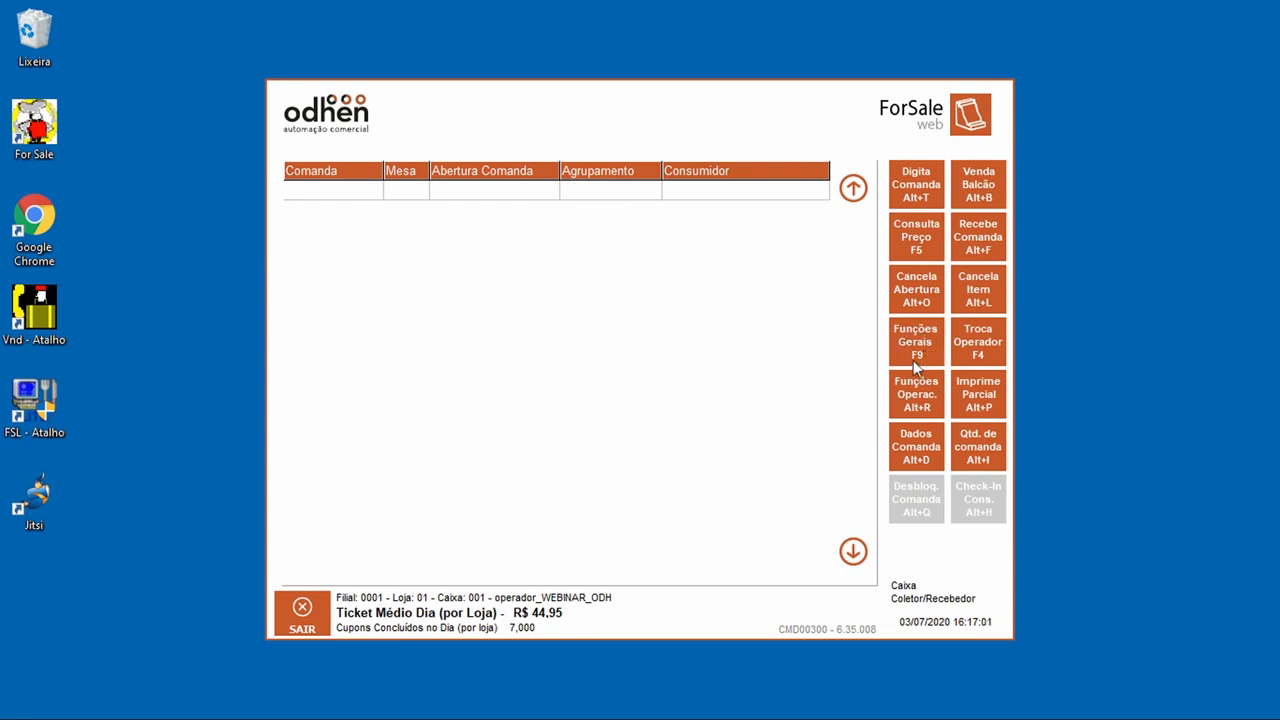
left_click(967, 180)
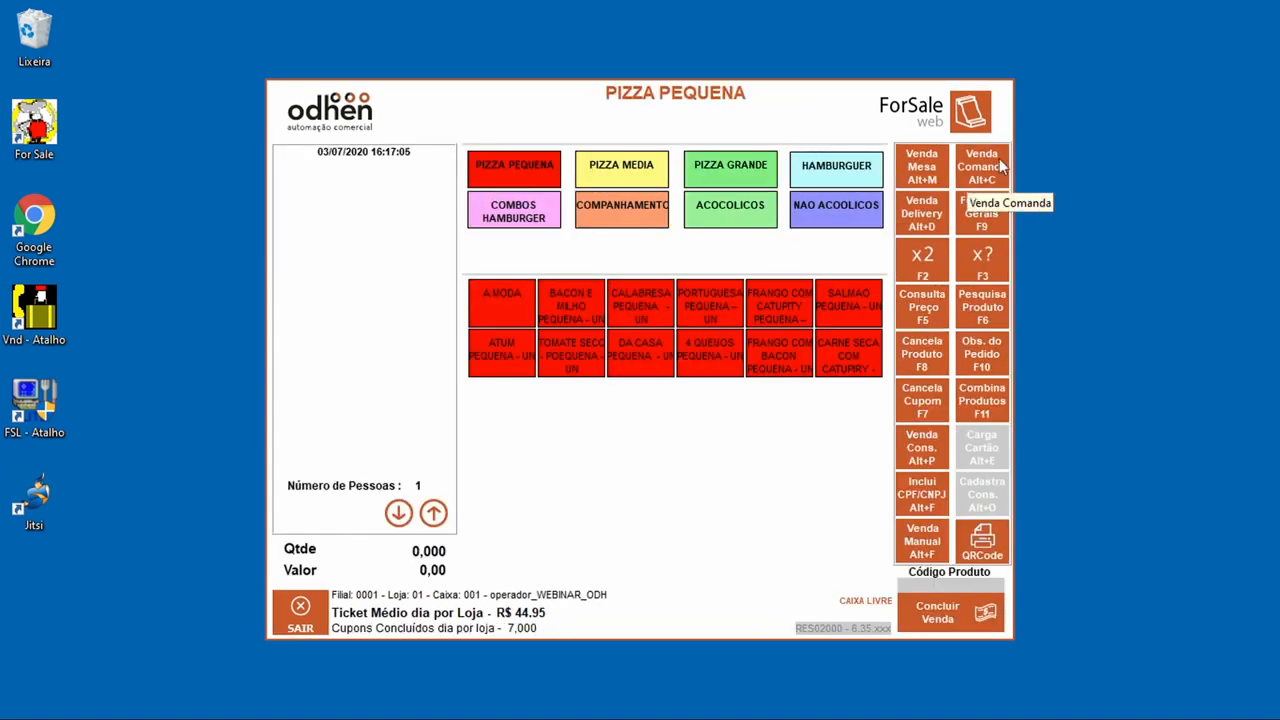
left_click(985, 214)
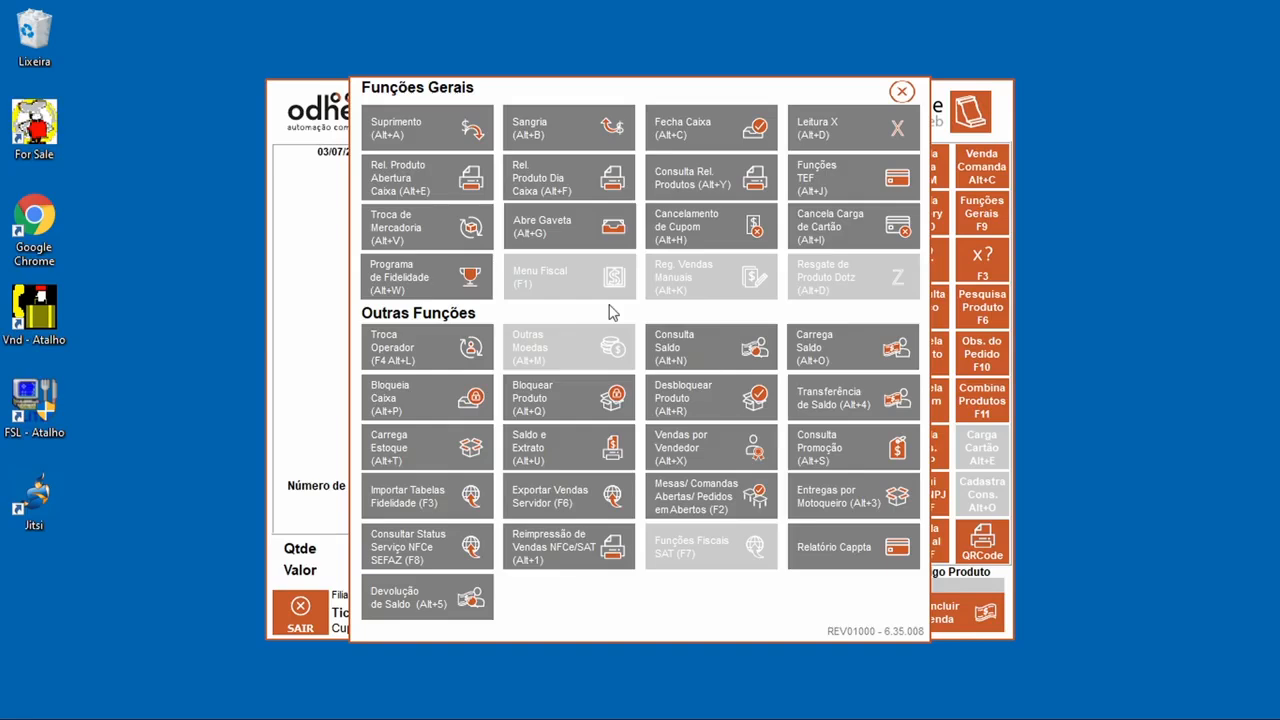
Step: Add a Suprimento cash supply of 200 to the register and bring back the Funções Gerais panel
left_click(428, 129)
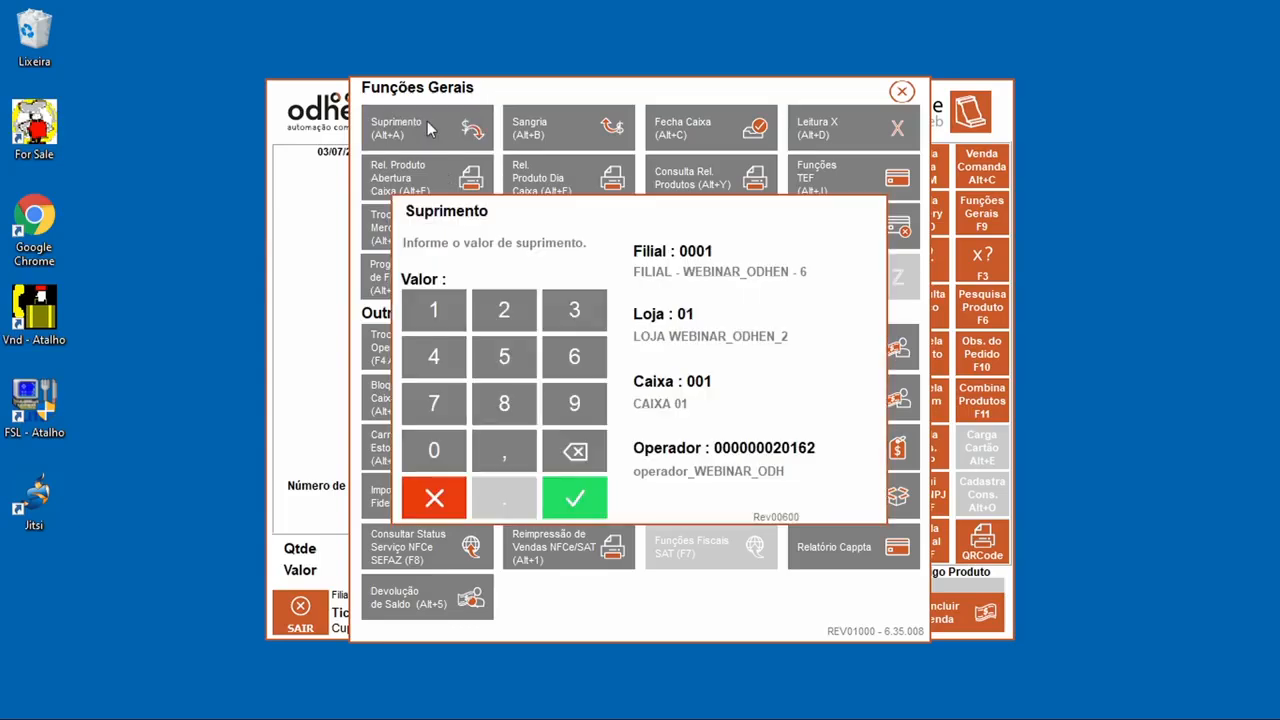
left_click(504, 310)
left_click(462, 452)
left_click(462, 452)
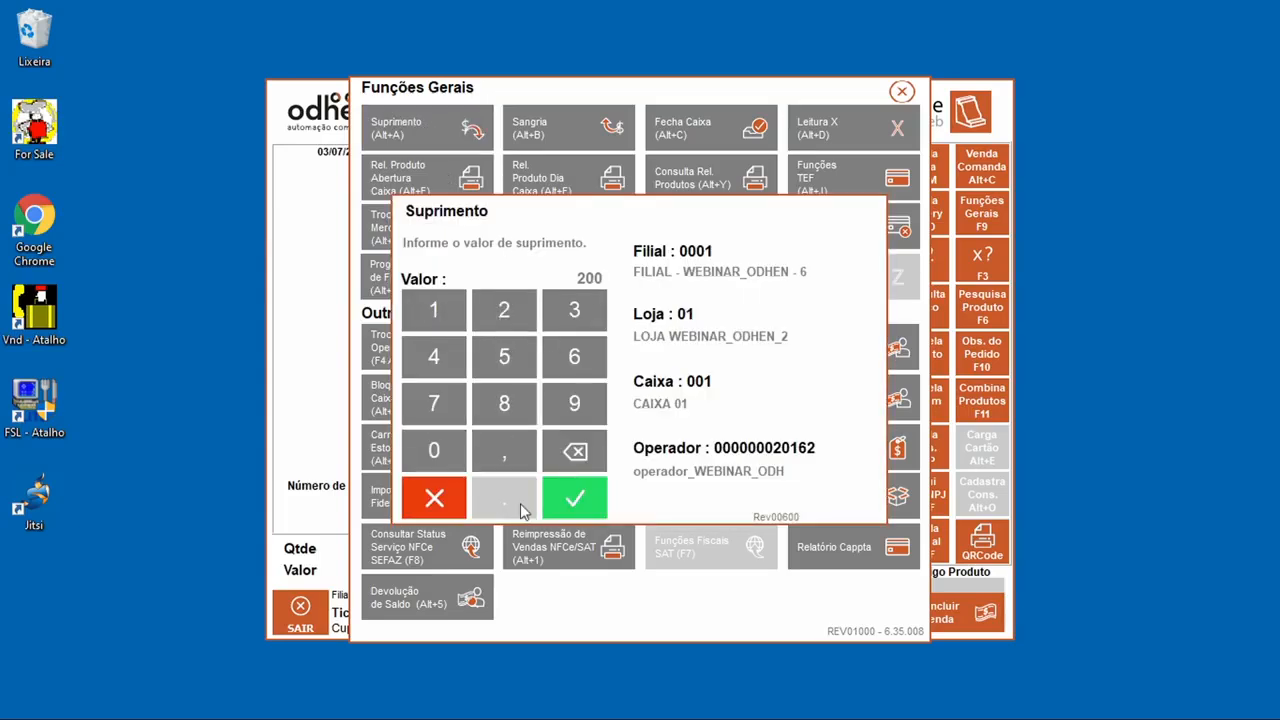
left_click(577, 512)
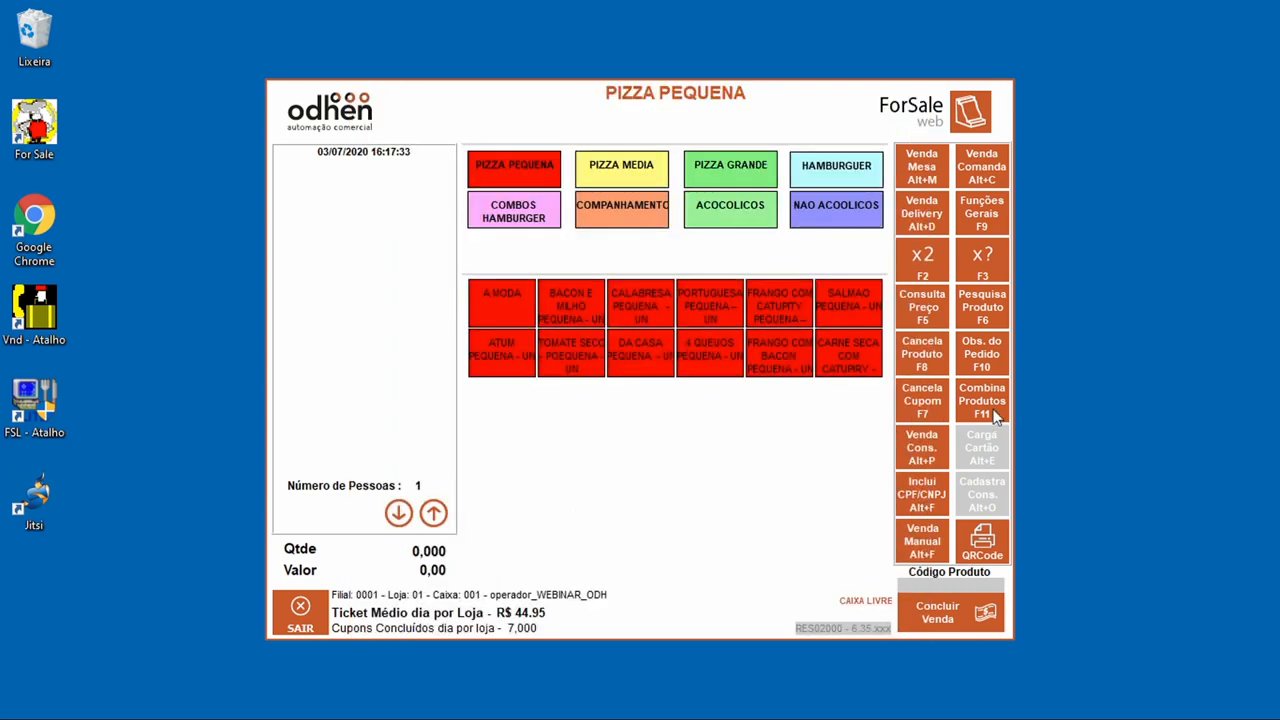
left_click(996, 222)
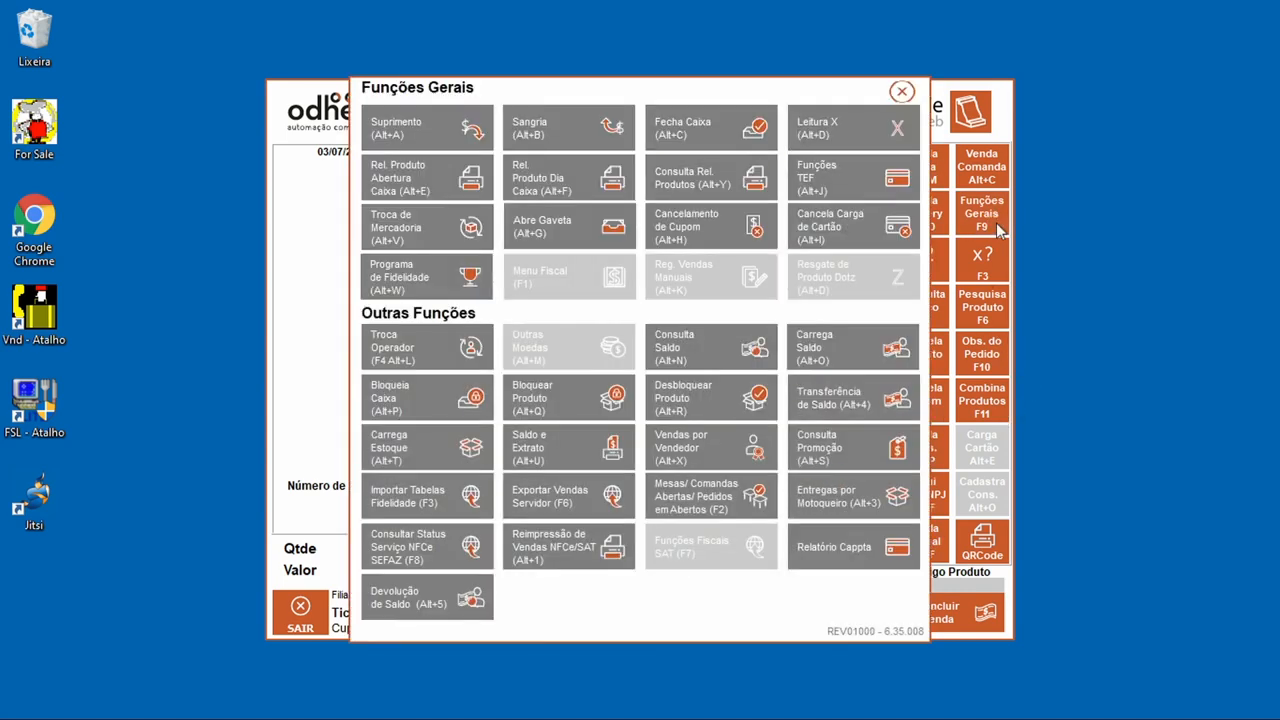
Step: Start a Sangria withdrawal, recording 0,00 for SODEXO, Visa credit and Visa debit
left_click(557, 133)
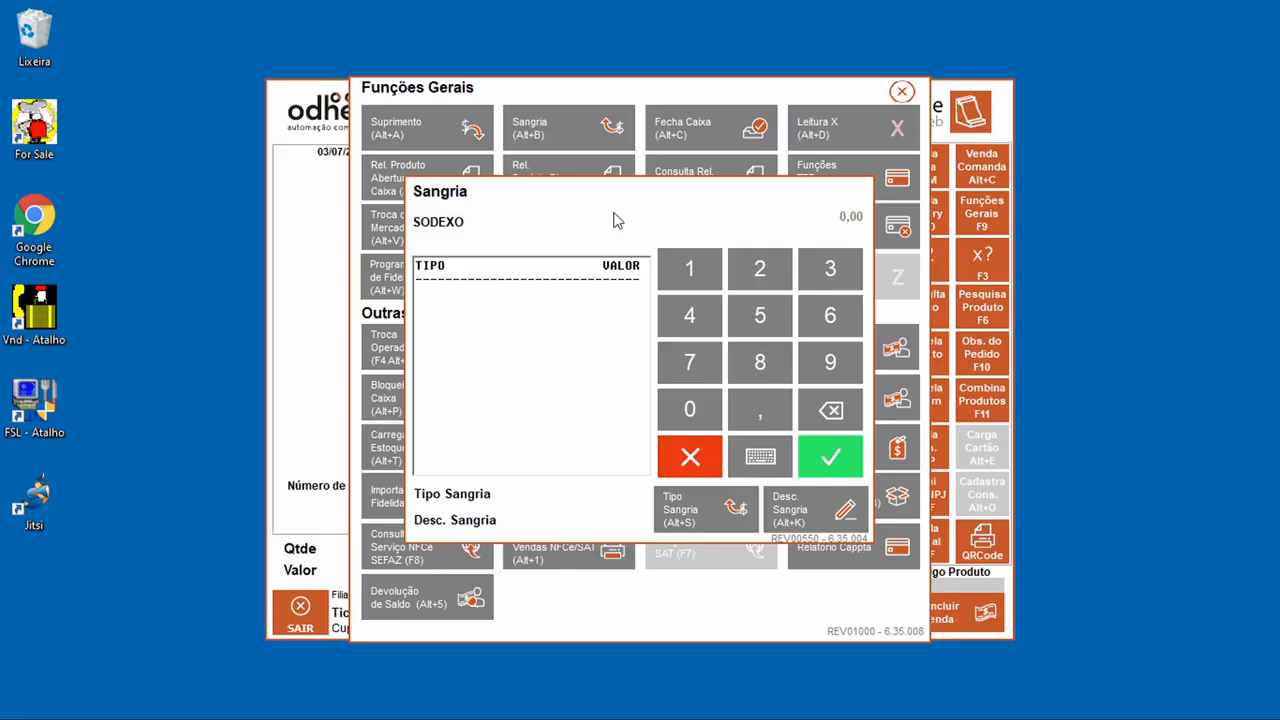
key("Return")
key("Return")
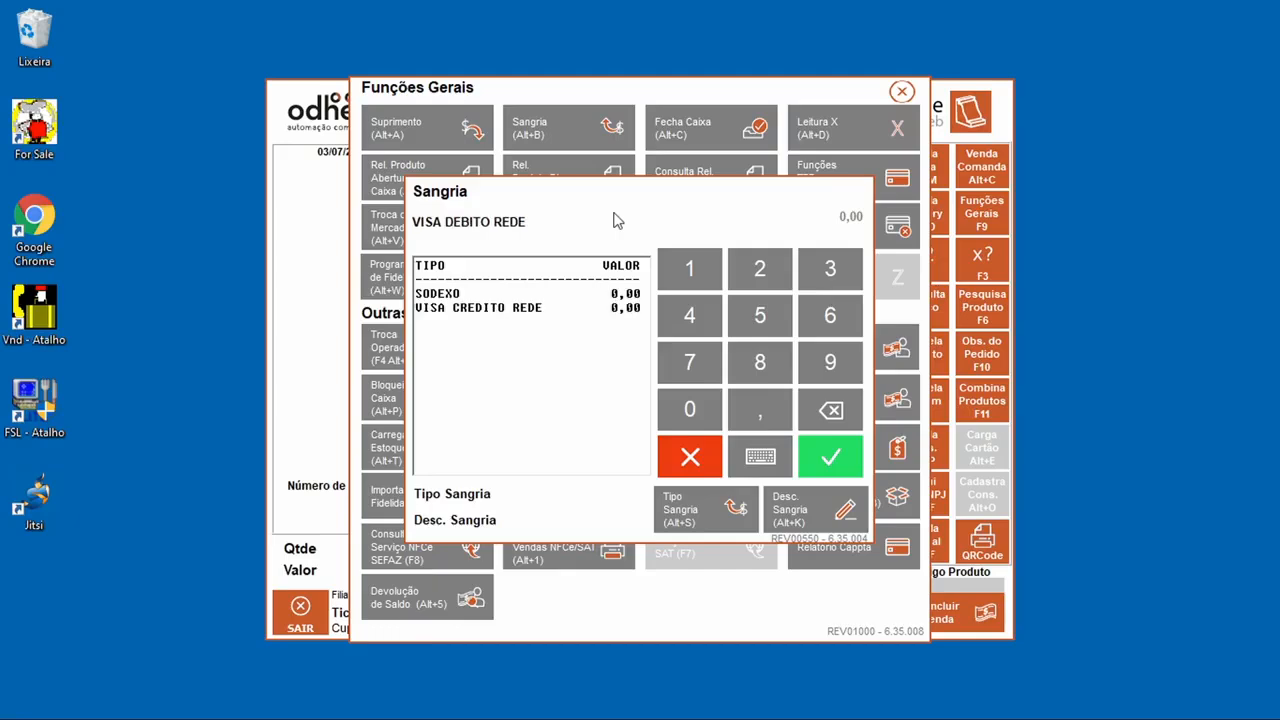
key("Return")
key("Return")
key("Return")
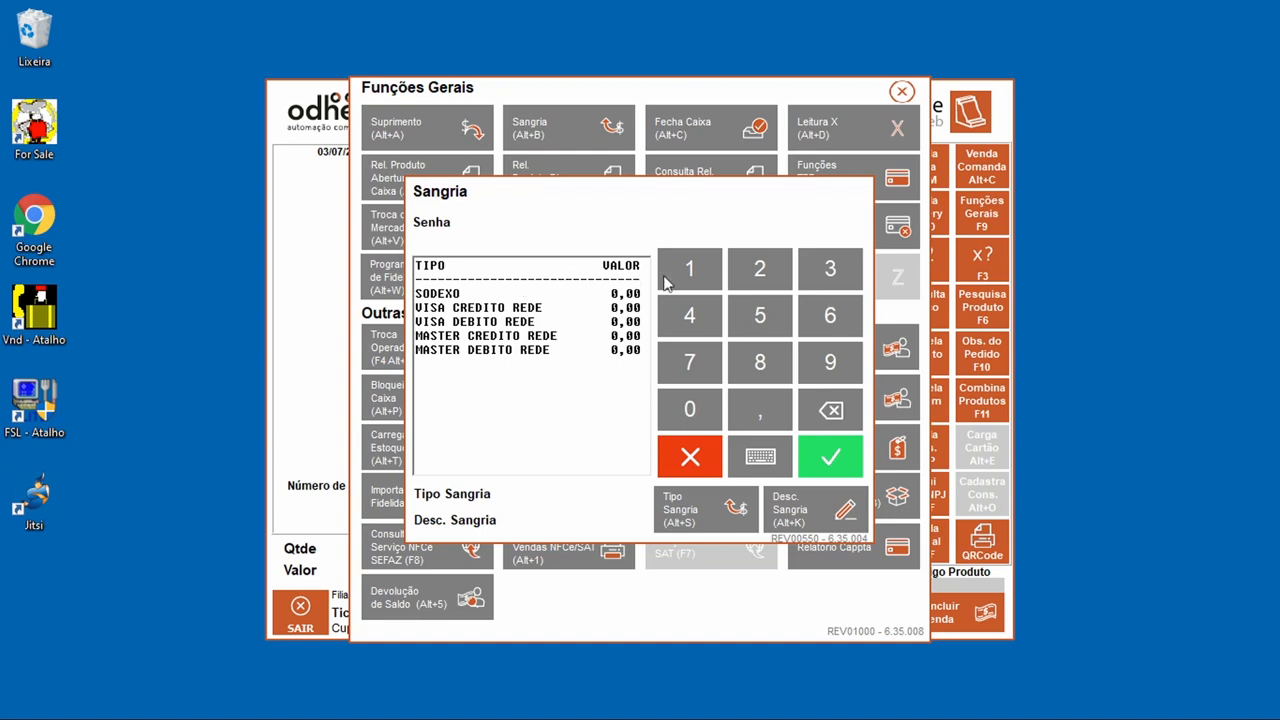
left_click(829, 466)
left_click(676, 440)
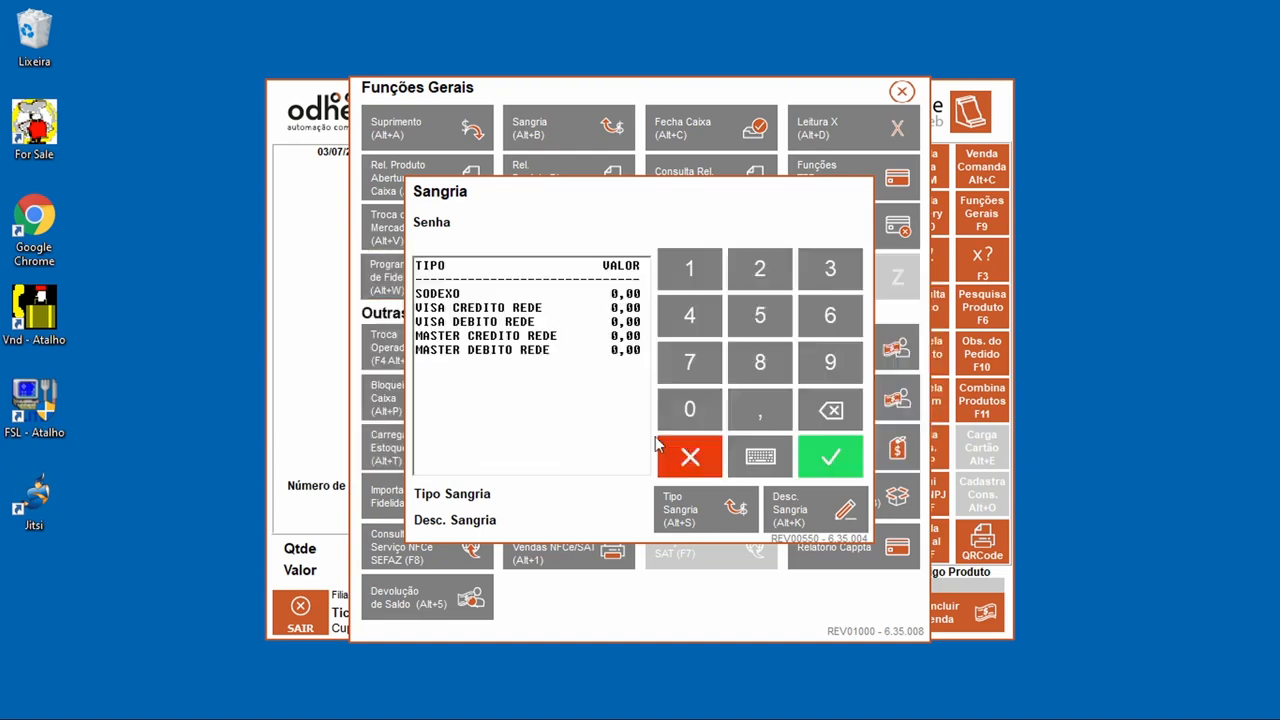
Step: Authorise the withdrawal with the supervisor password and agree to print its receipt
left_click(757, 458)
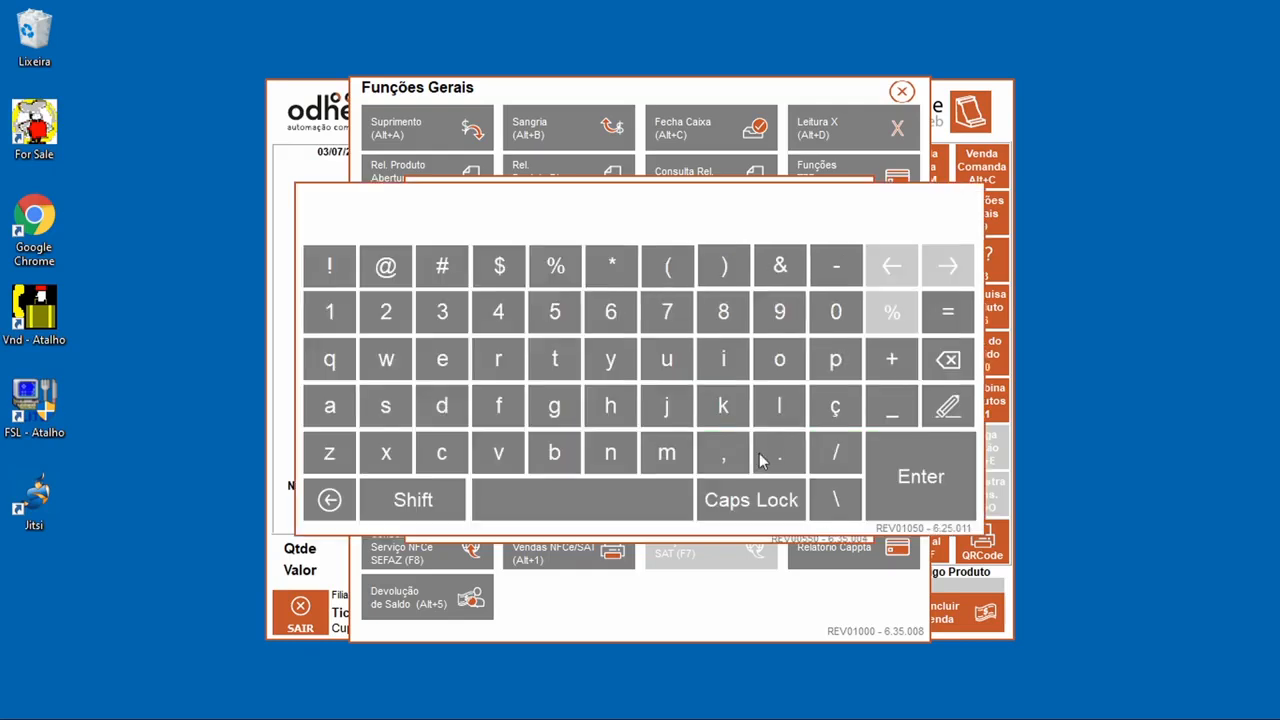
type("****")
left_click(760, 460)
left_click(937, 483)
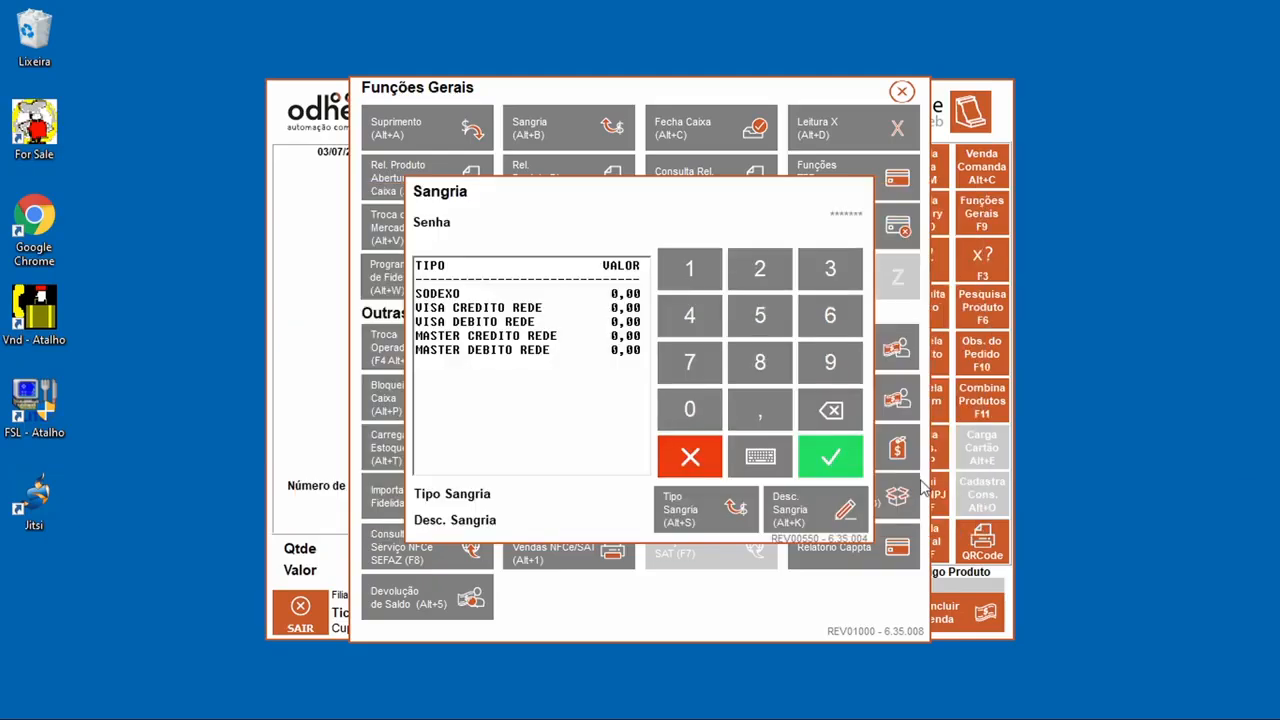
left_click(856, 458)
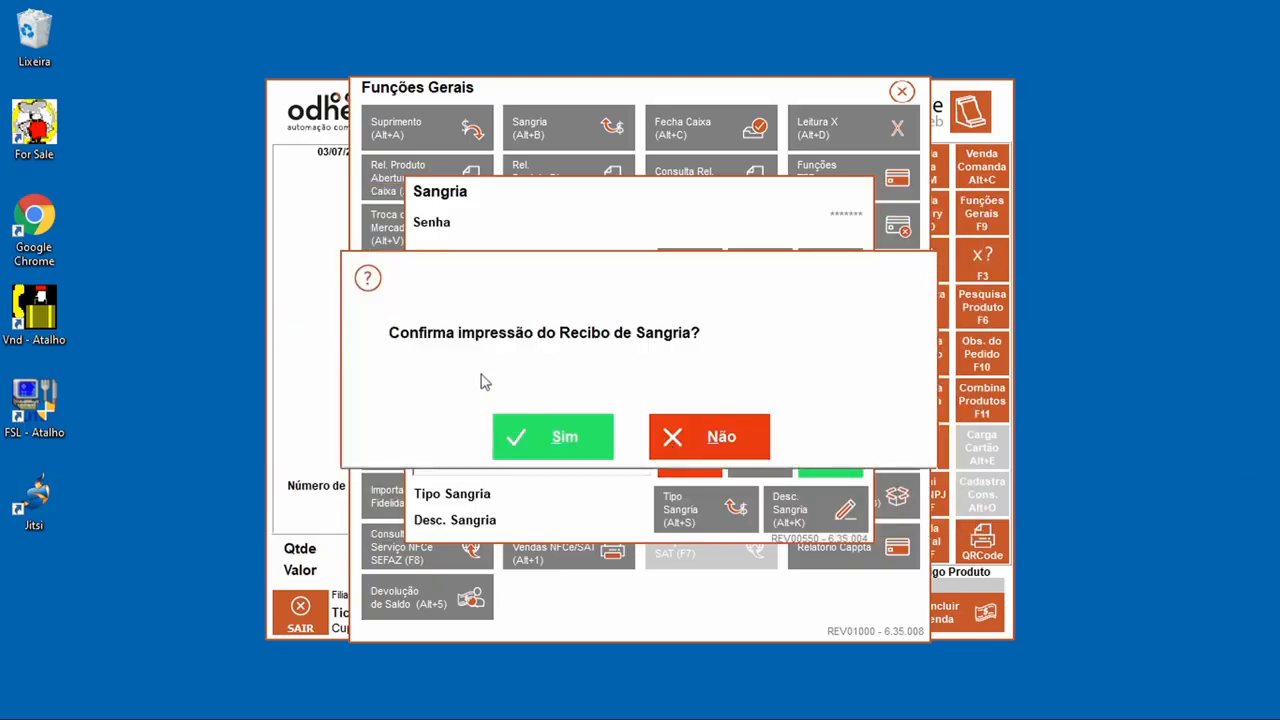
left_click(537, 432)
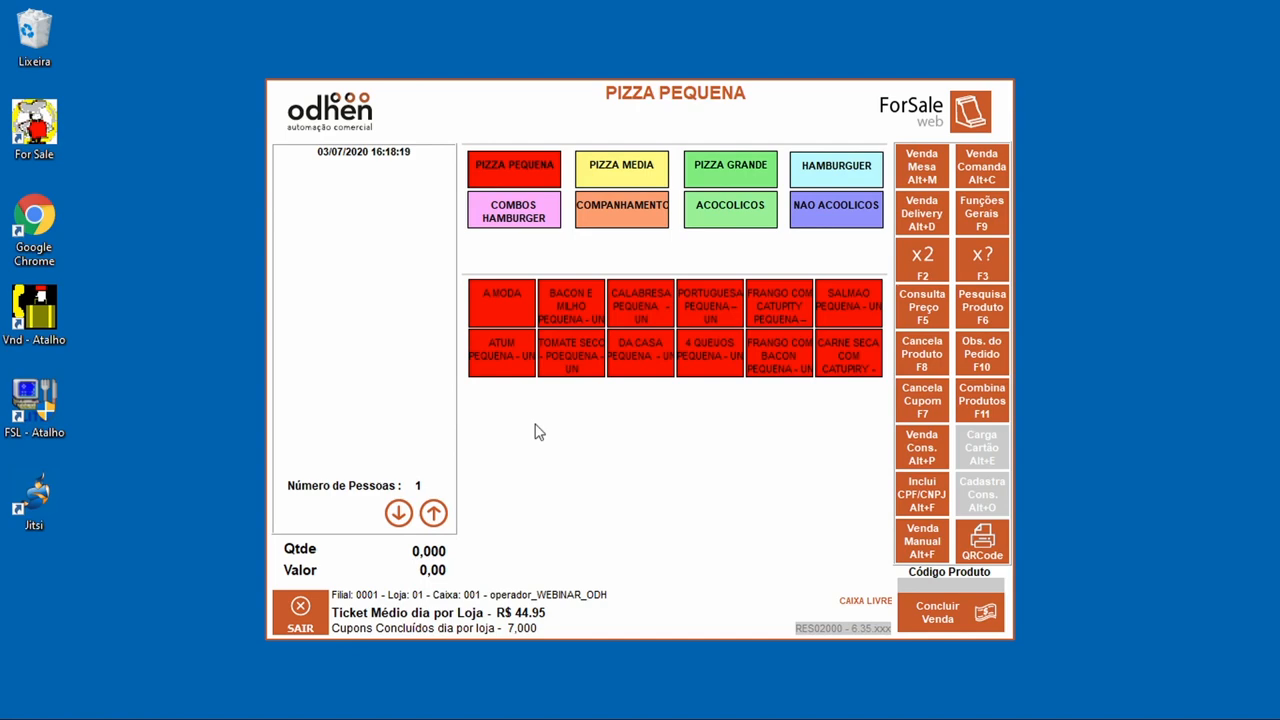
Step: Print a Leitura X reading of the register from Funções Gerais
left_click(984, 226)
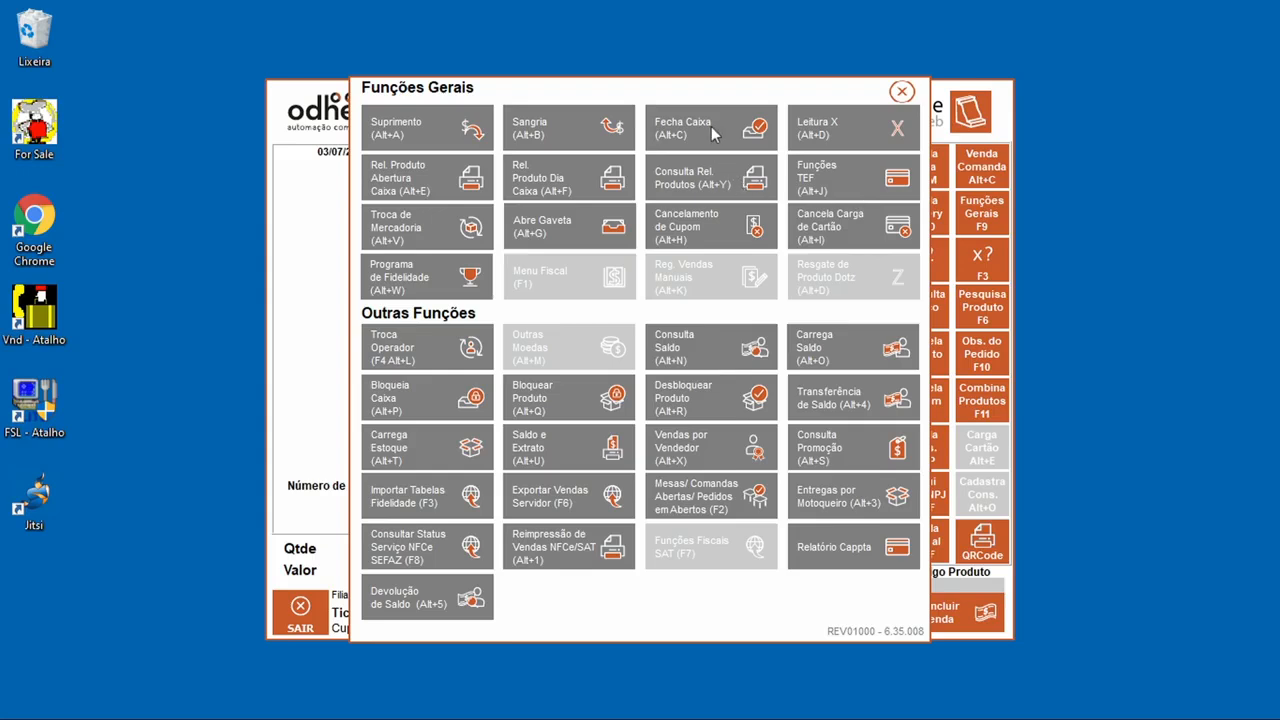
left_click(810, 140)
left_click(612, 436)
left_click(661, 230)
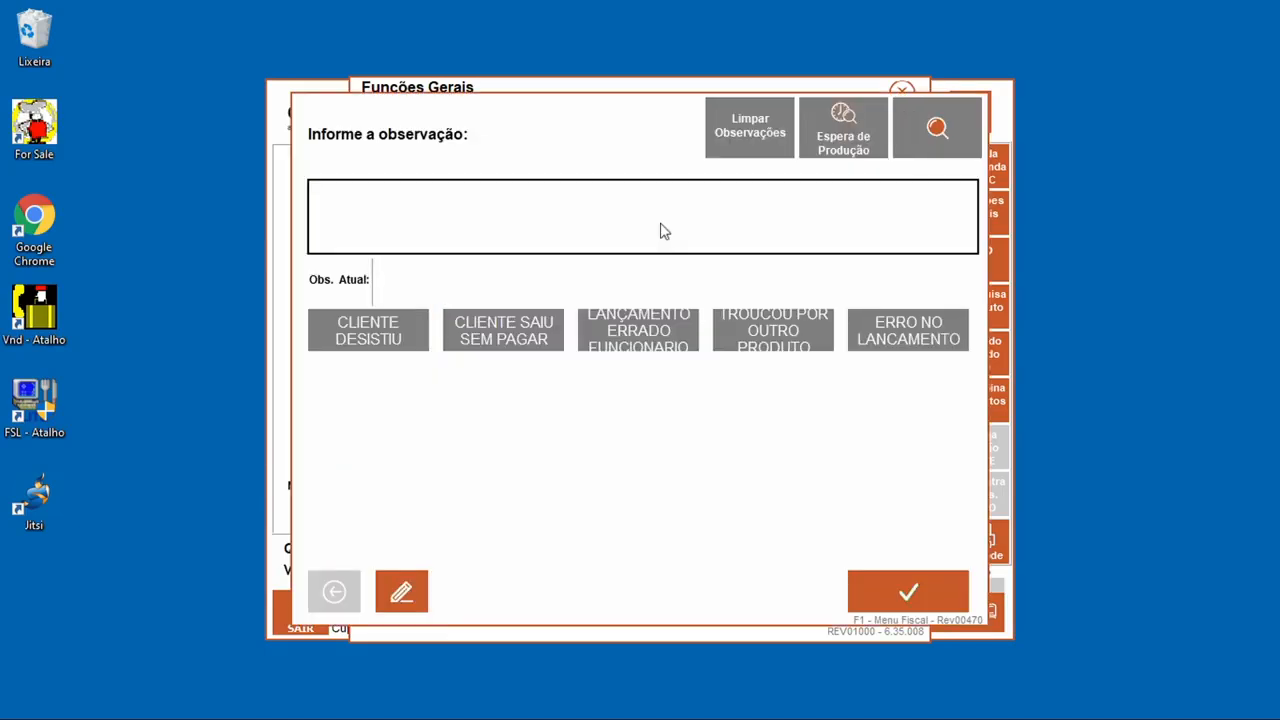
left_click(350, 348)
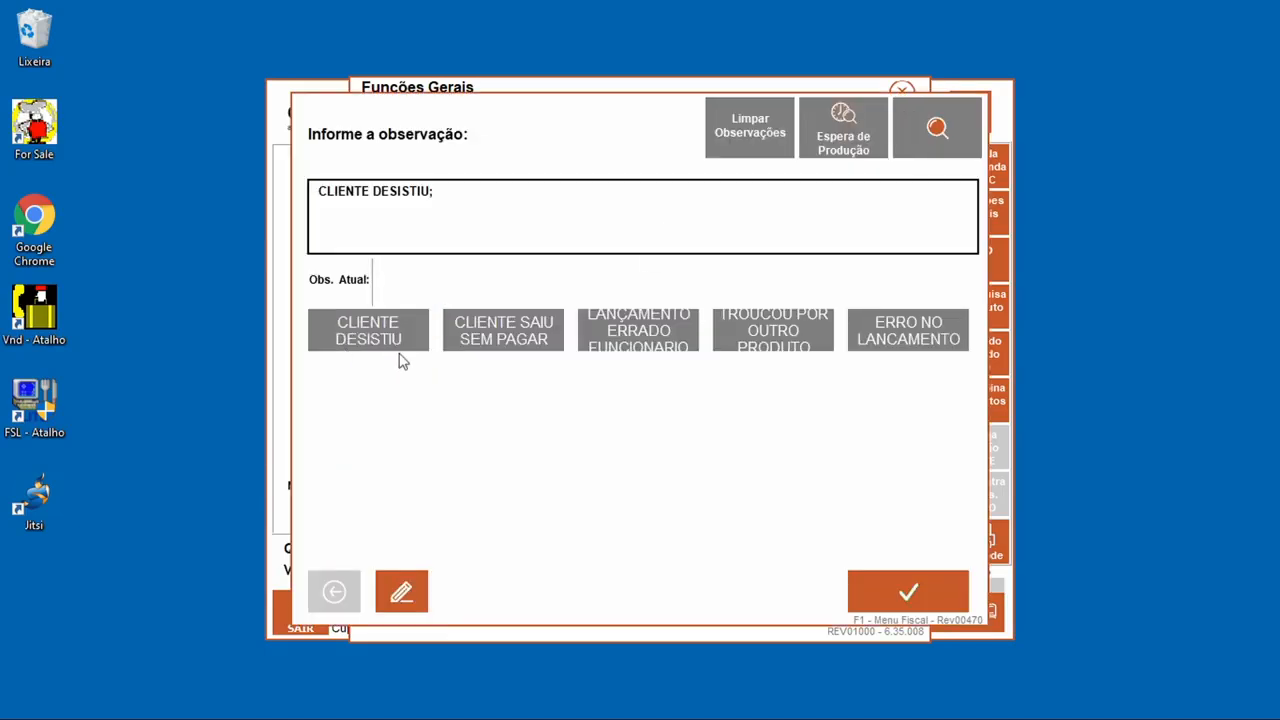
left_click(928, 591)
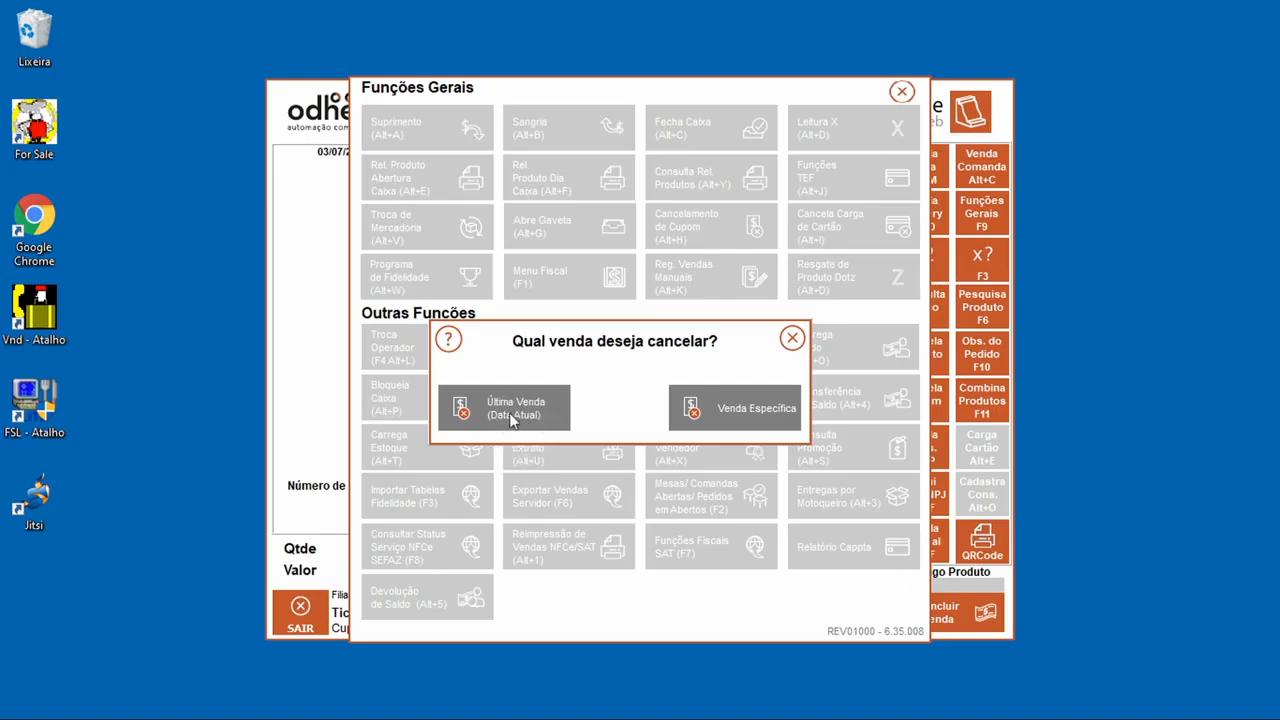
left_click(727, 408)
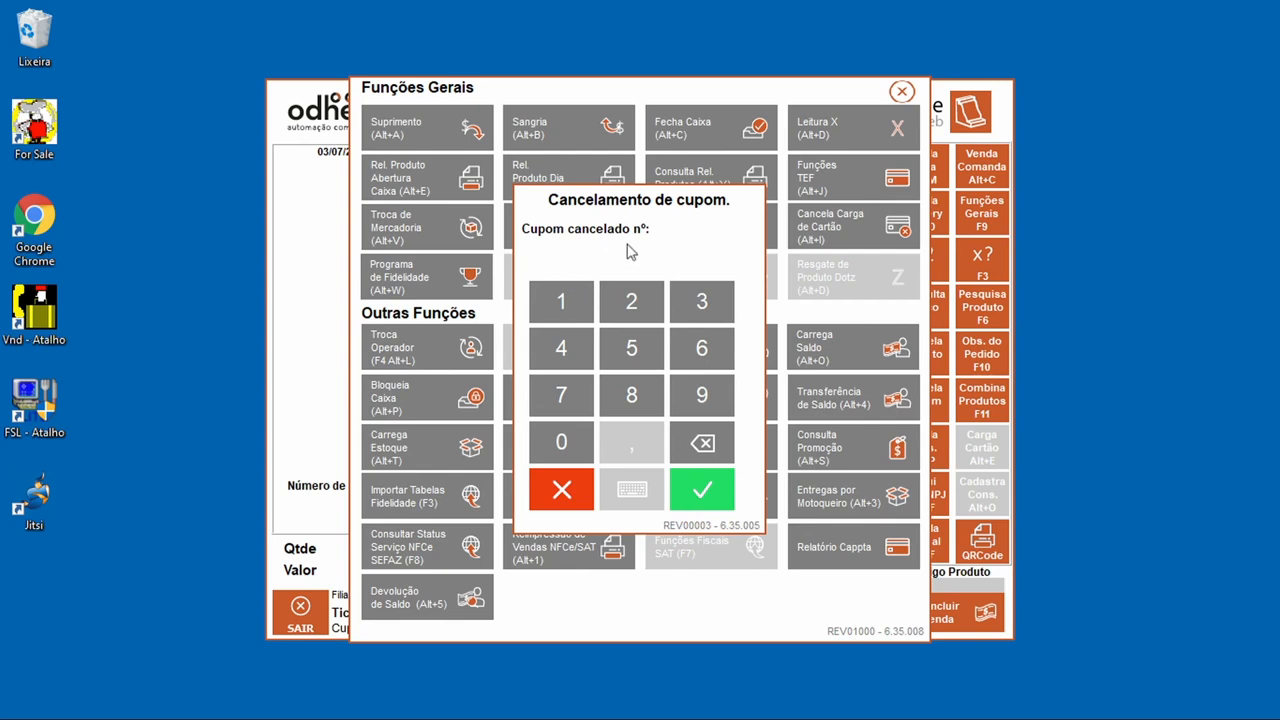
left_click(572, 487)
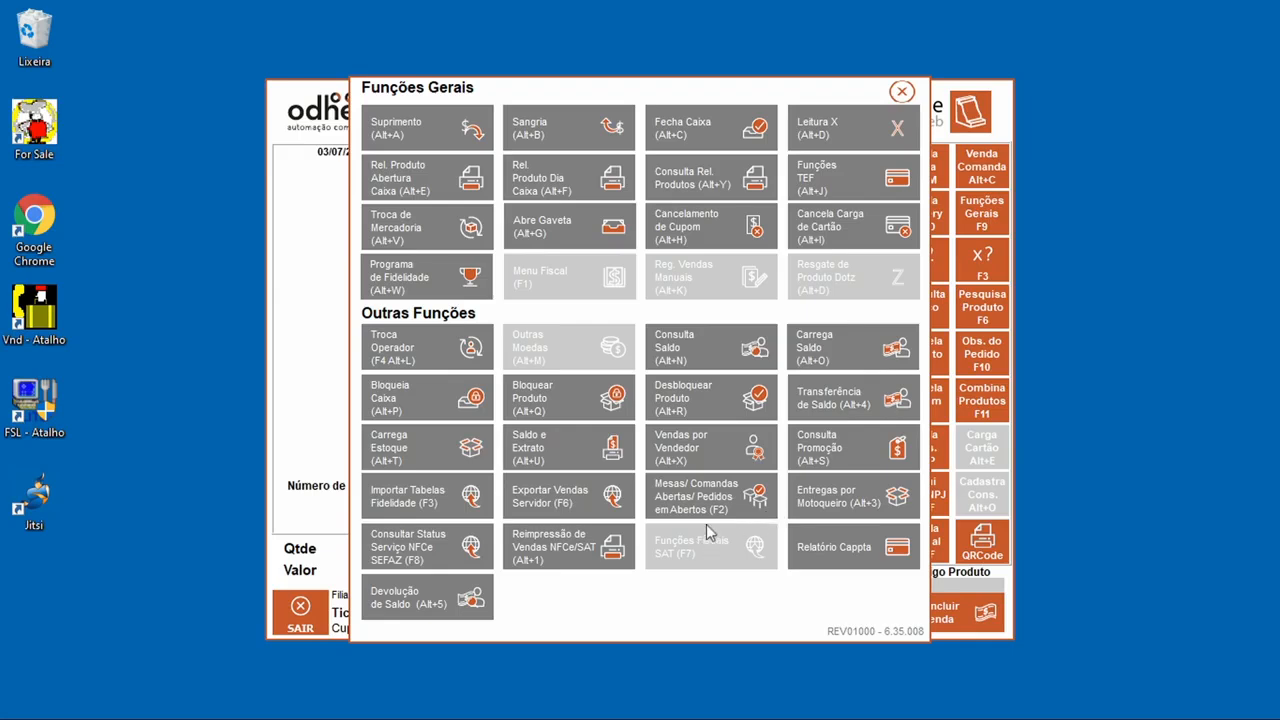
Step: Start Fecha Caixa with SODEXO 20,00, Visa credit 0,00, Visa debit 20,00, Master credit and debit 30,00
left_click(694, 135)
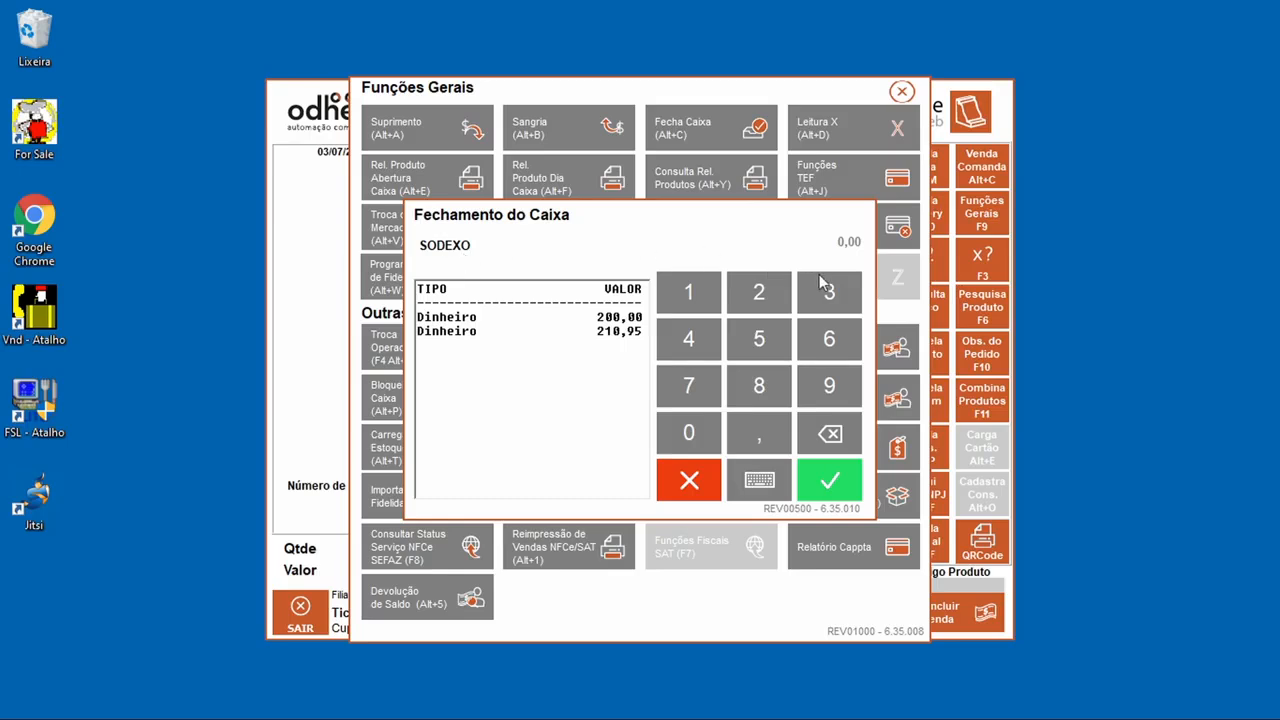
type("20")
left_click(848, 482)
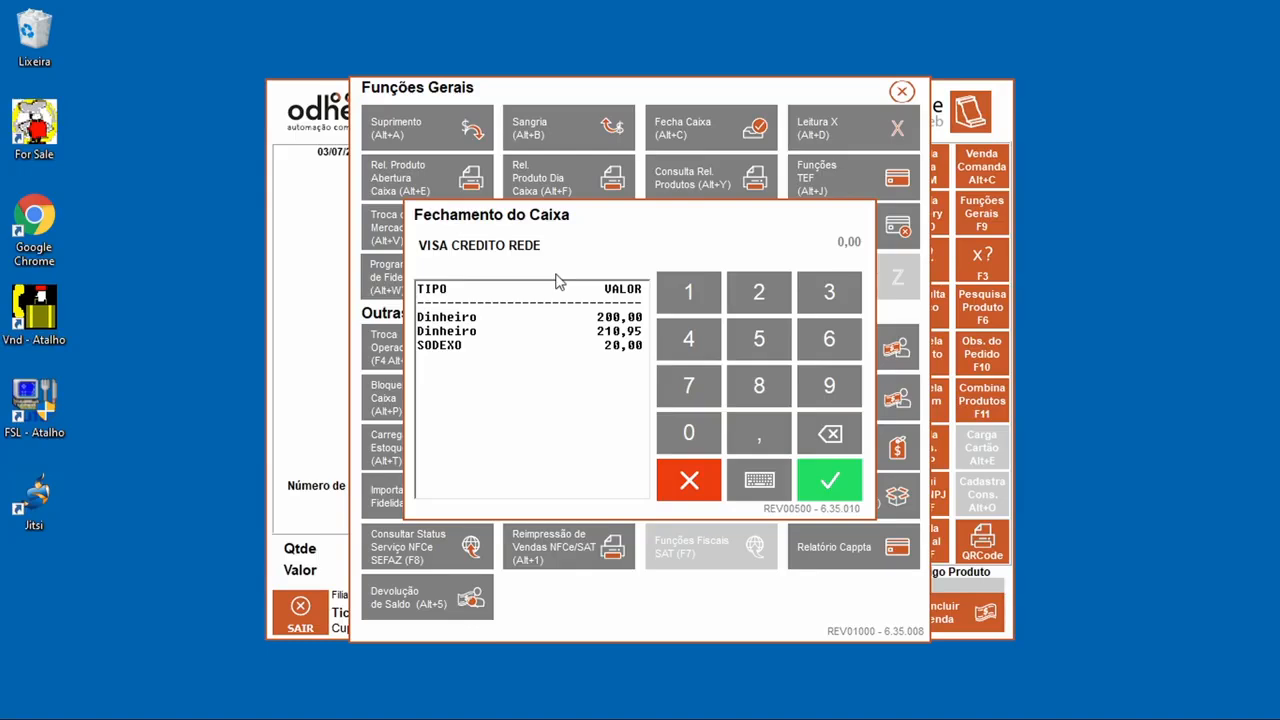
left_click(852, 486)
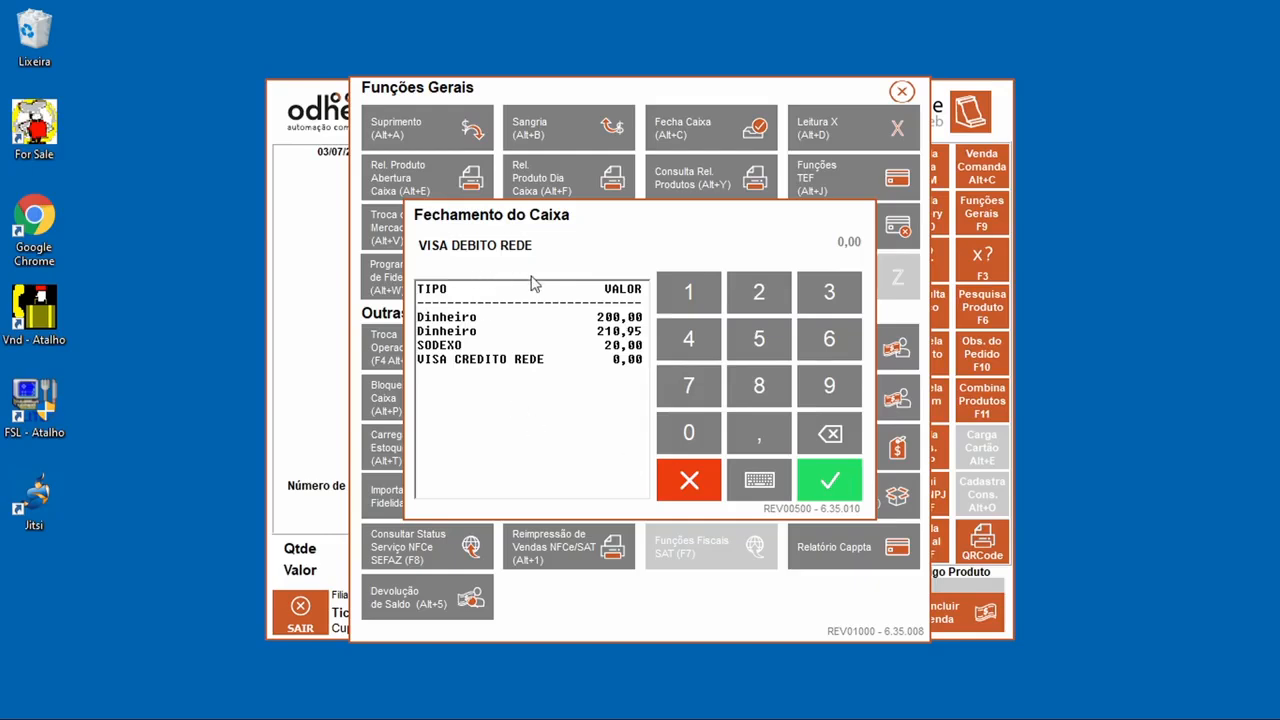
type("20")
key("Return")
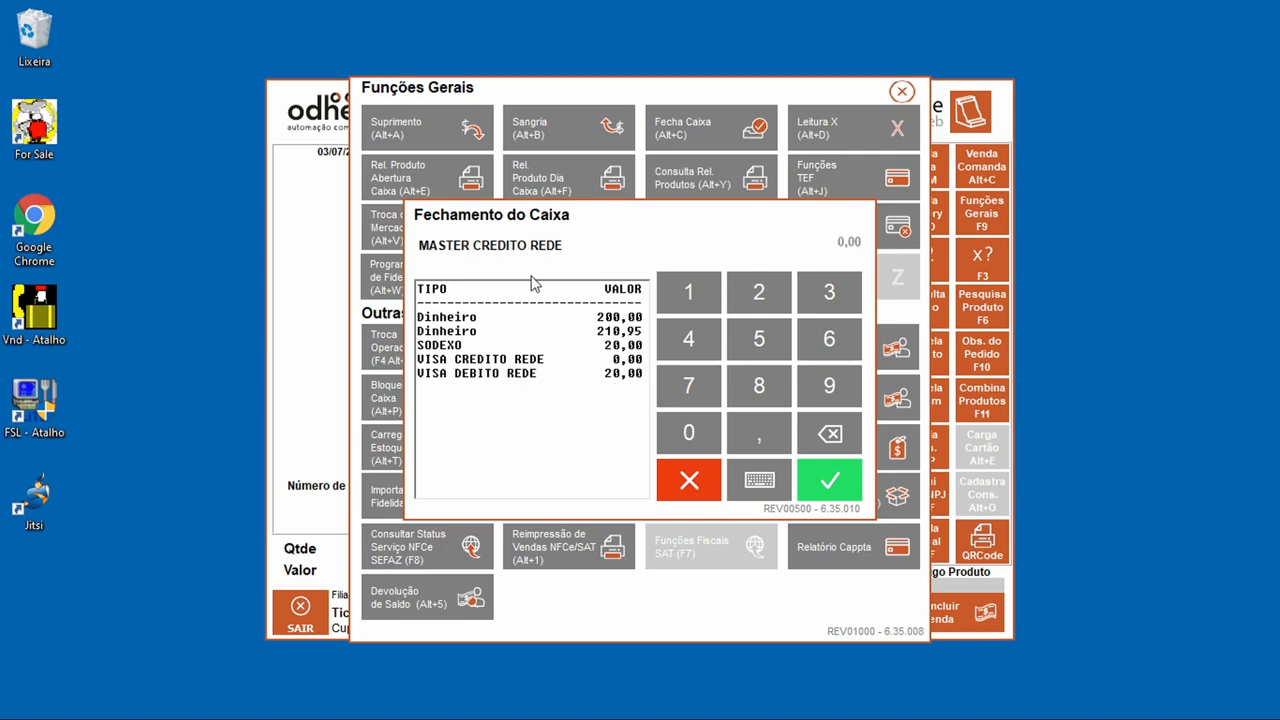
type("30")
key("Return")
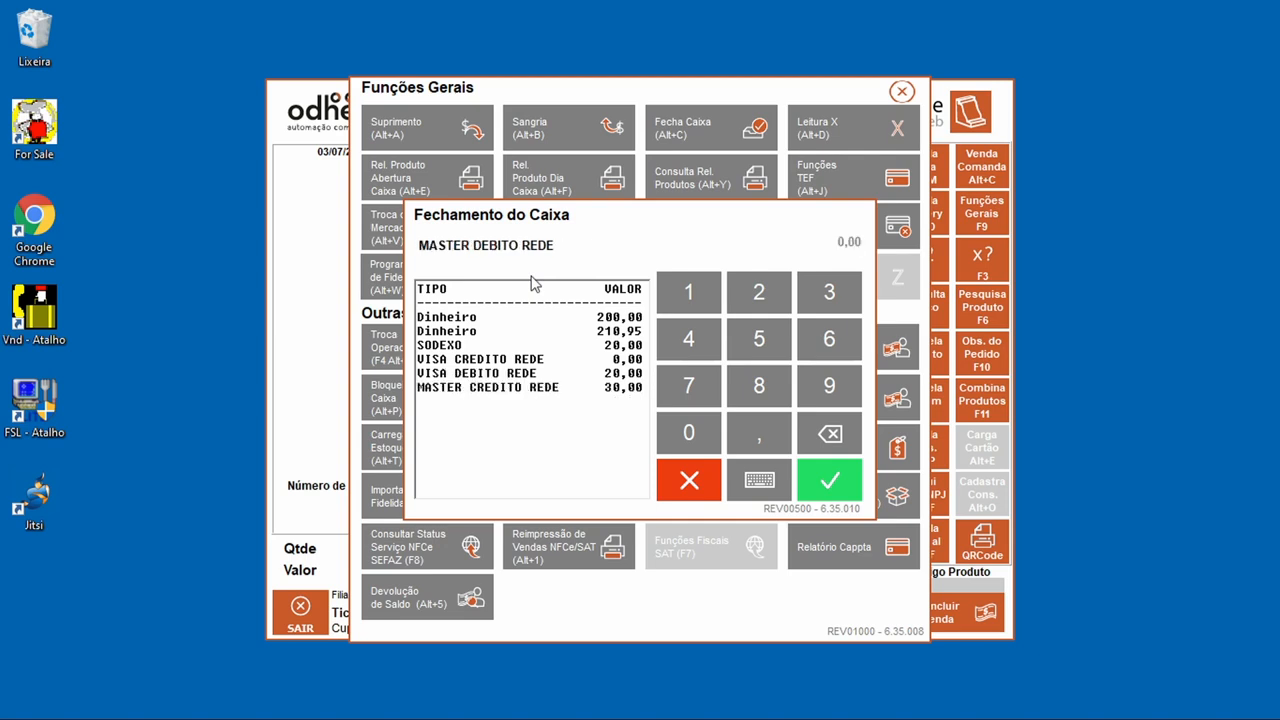
type("30")
key("Return")
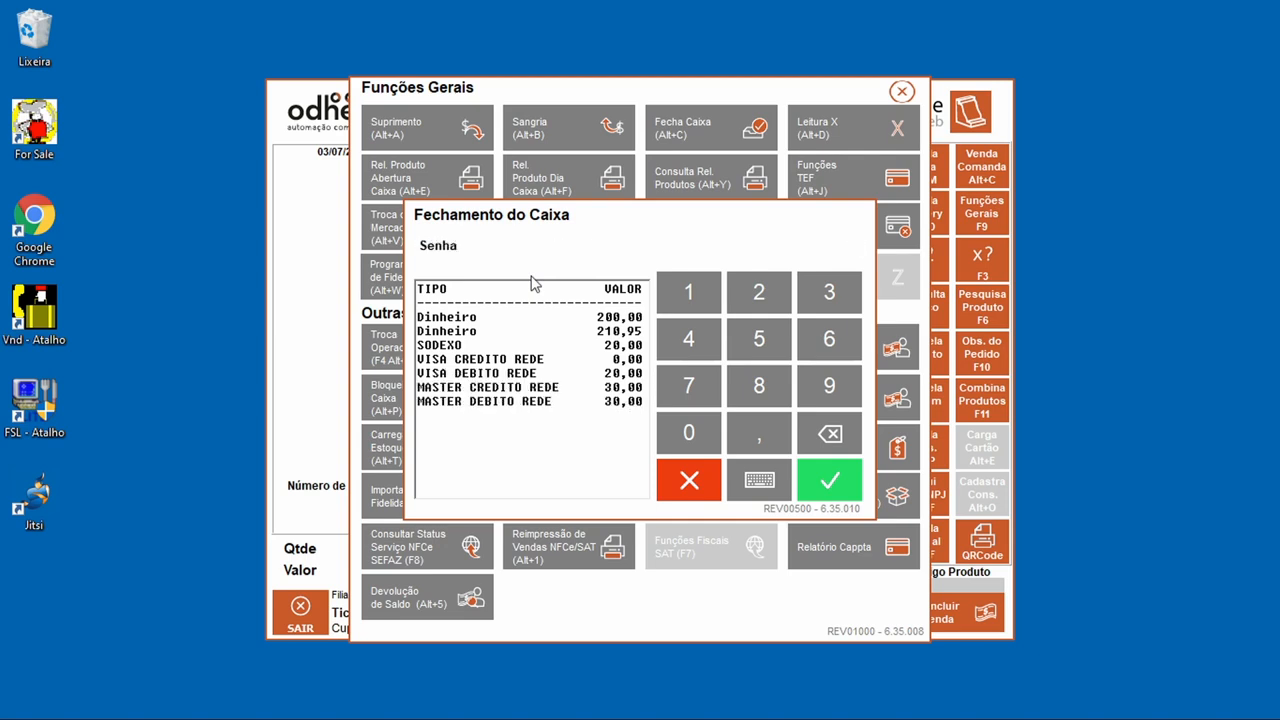
Step: Authorise the closing totals with the password and confirm
left_click(758, 481)
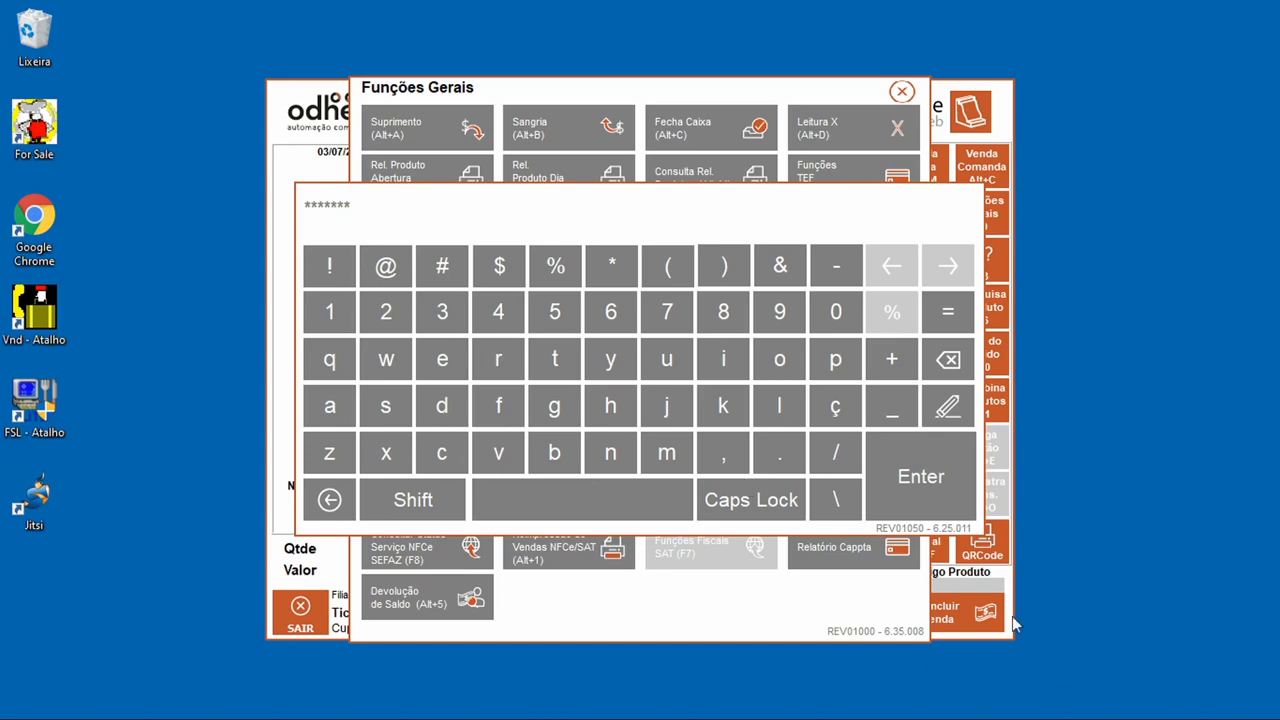
left_click(917, 492)
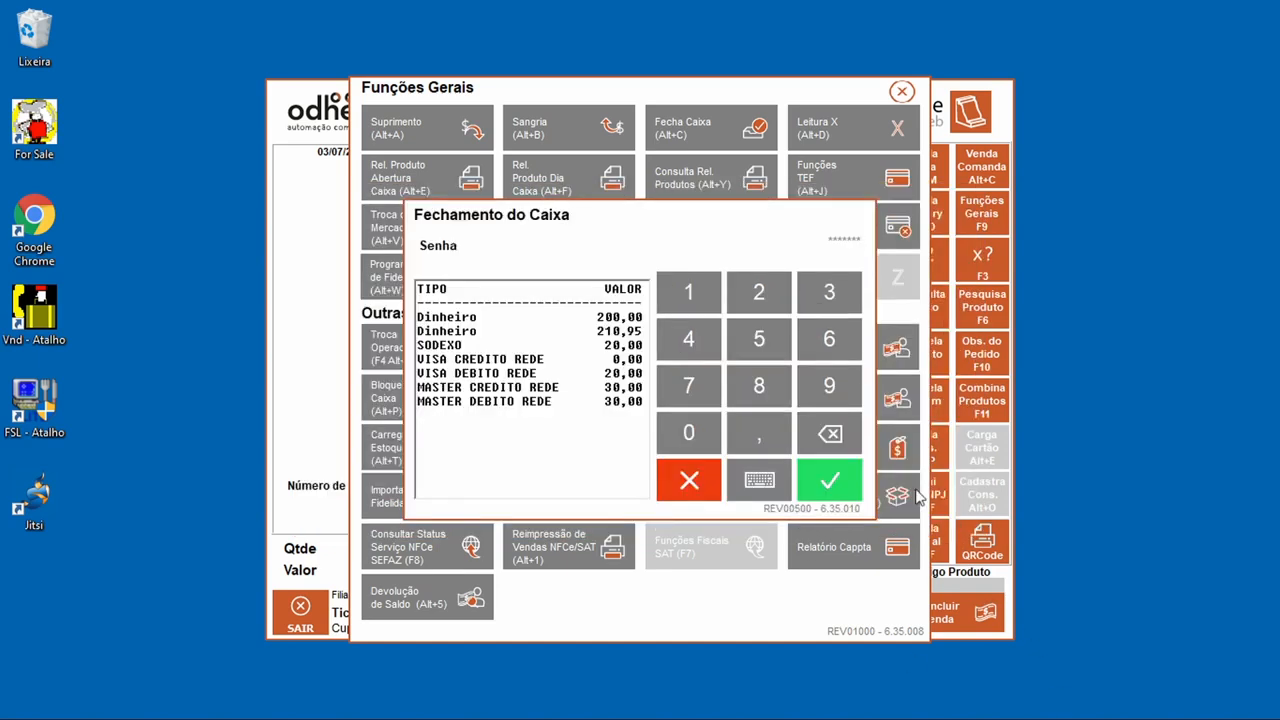
left_click(836, 480)
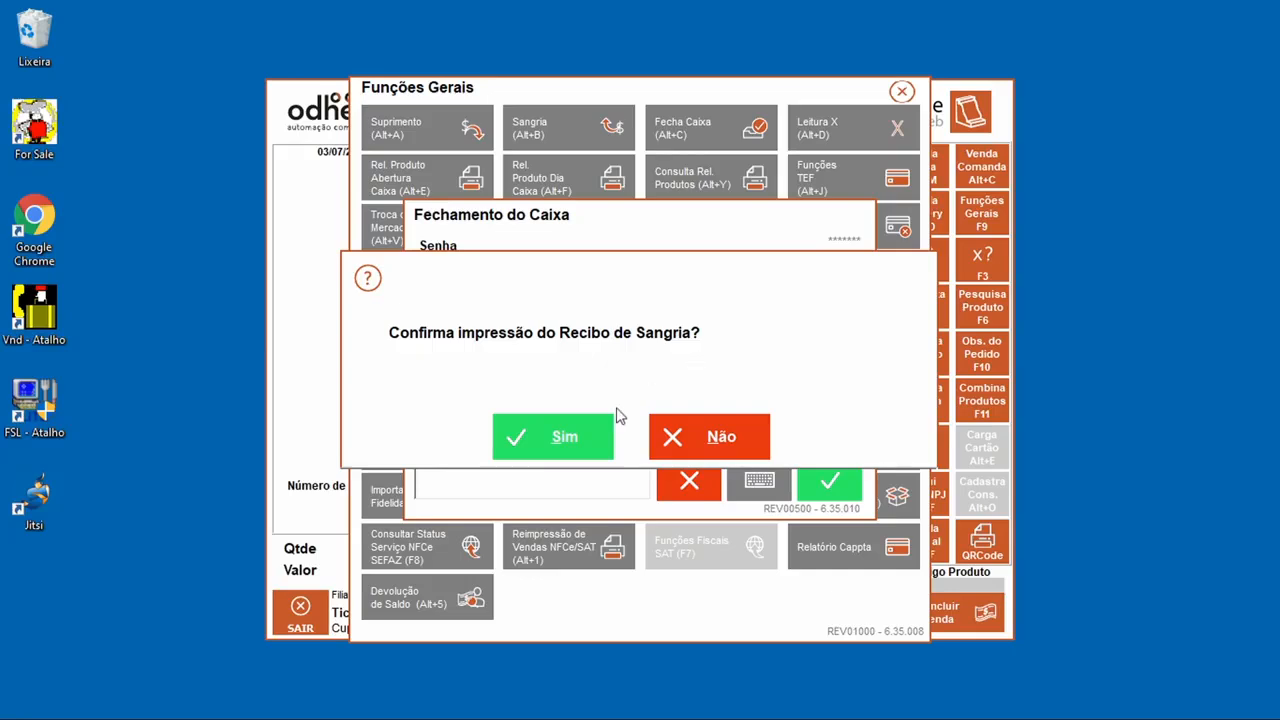
Step: Print the withdrawal receipt, closing and products-sold reports, decline reopening, then print the day's final totals
left_click(551, 440)
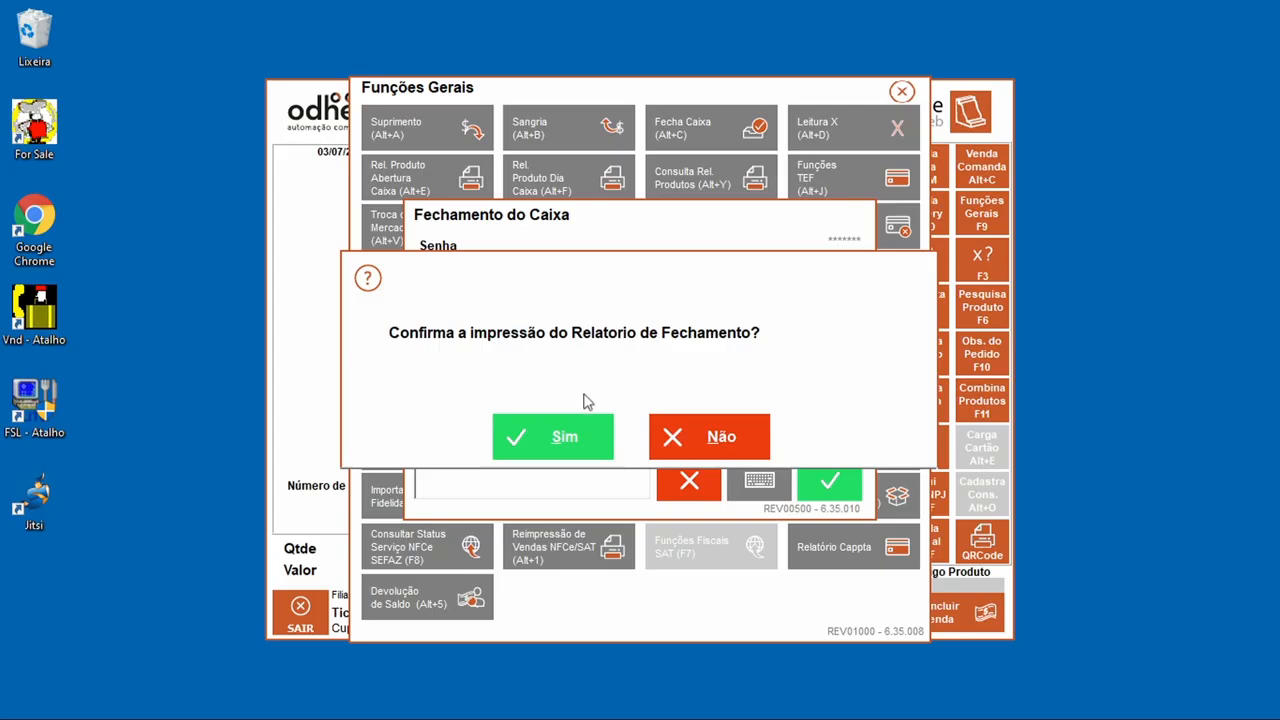
left_click(590, 442)
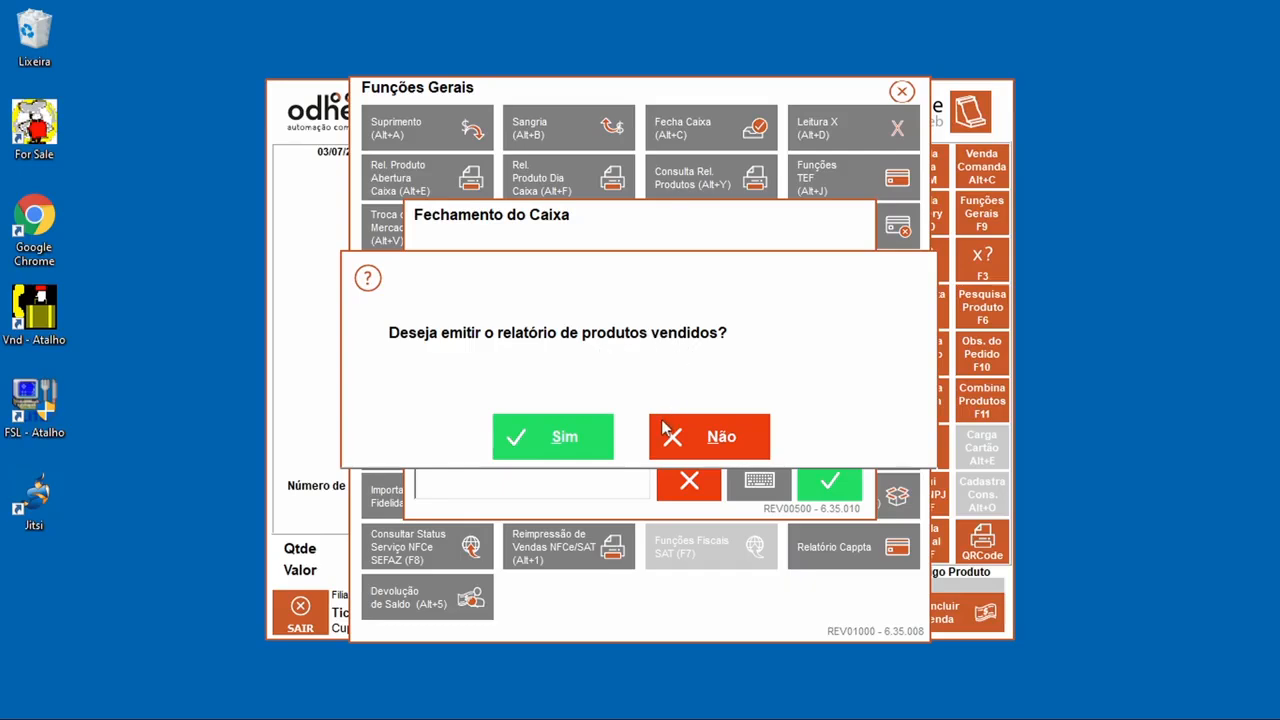
left_click(597, 453)
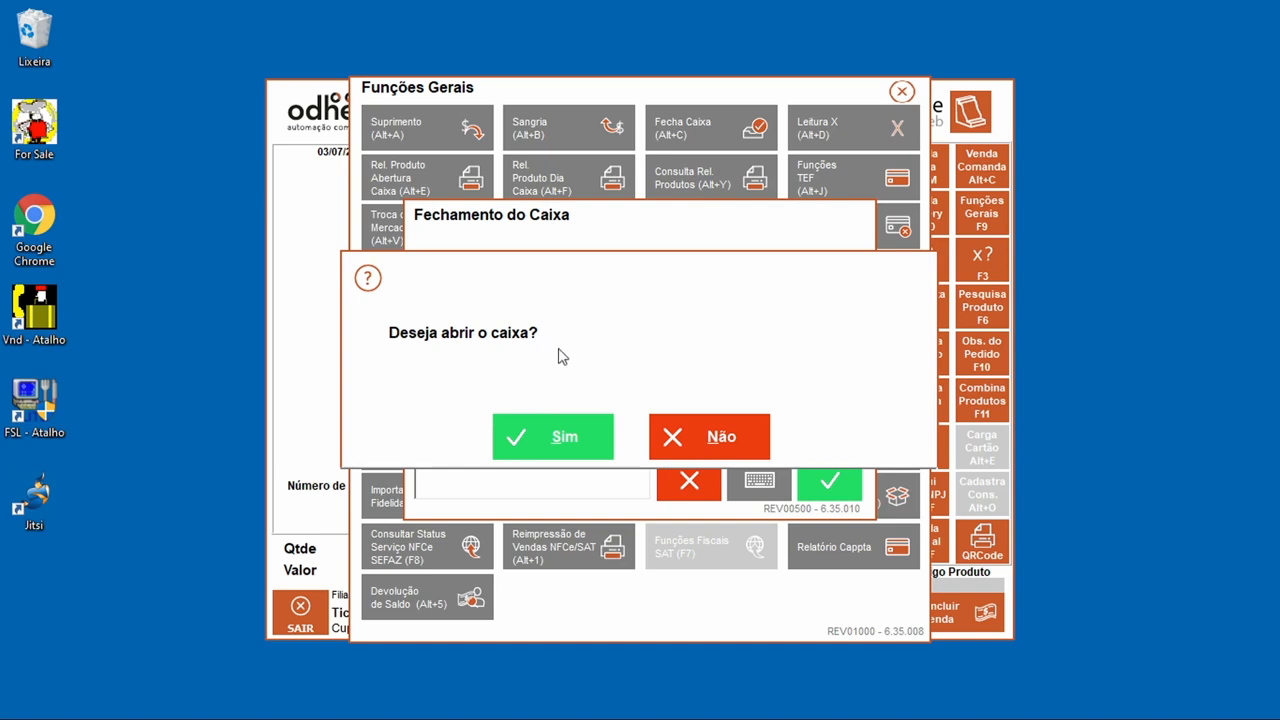
left_click(687, 438)
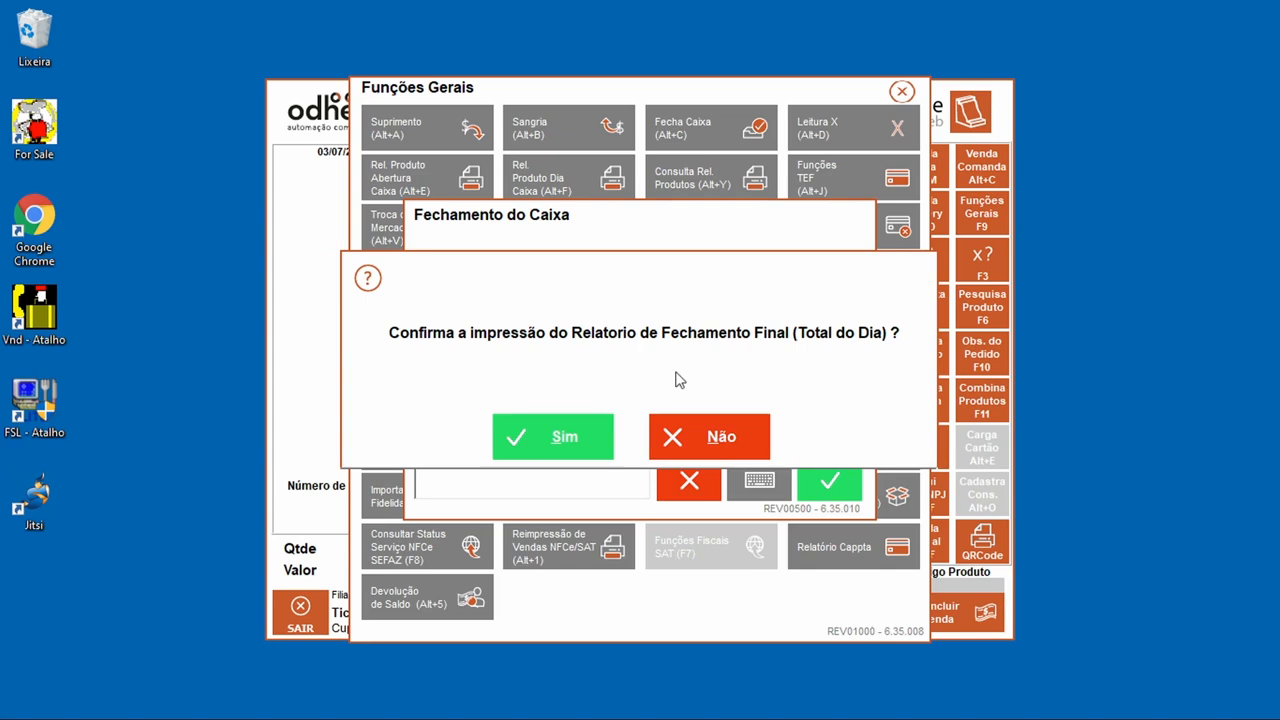
left_click(608, 448)
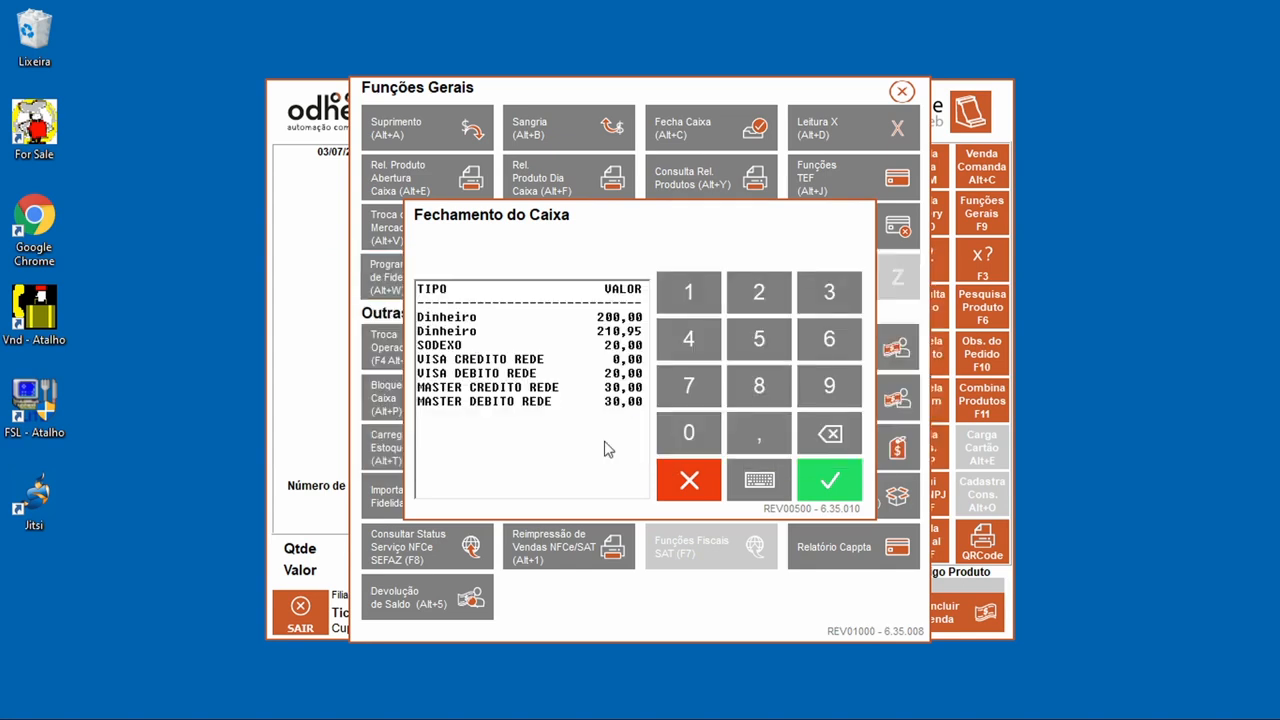